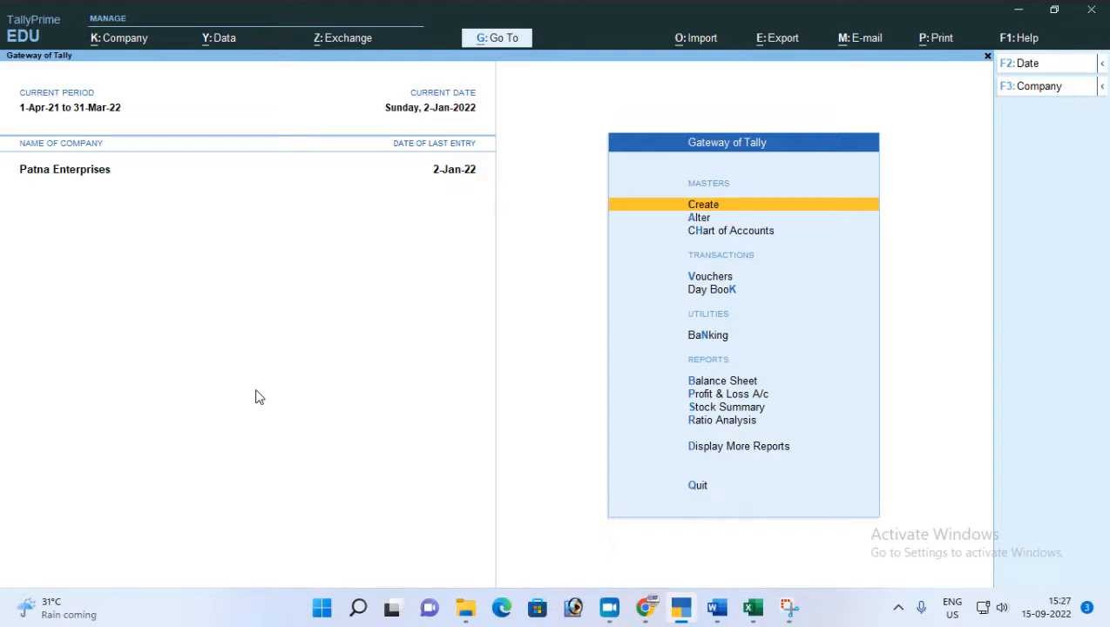
# Switch to the Tally prime notes workbook in Excel and read the Voucher Class explanation.
pyautogui.hotkey('alt', 'Tab')
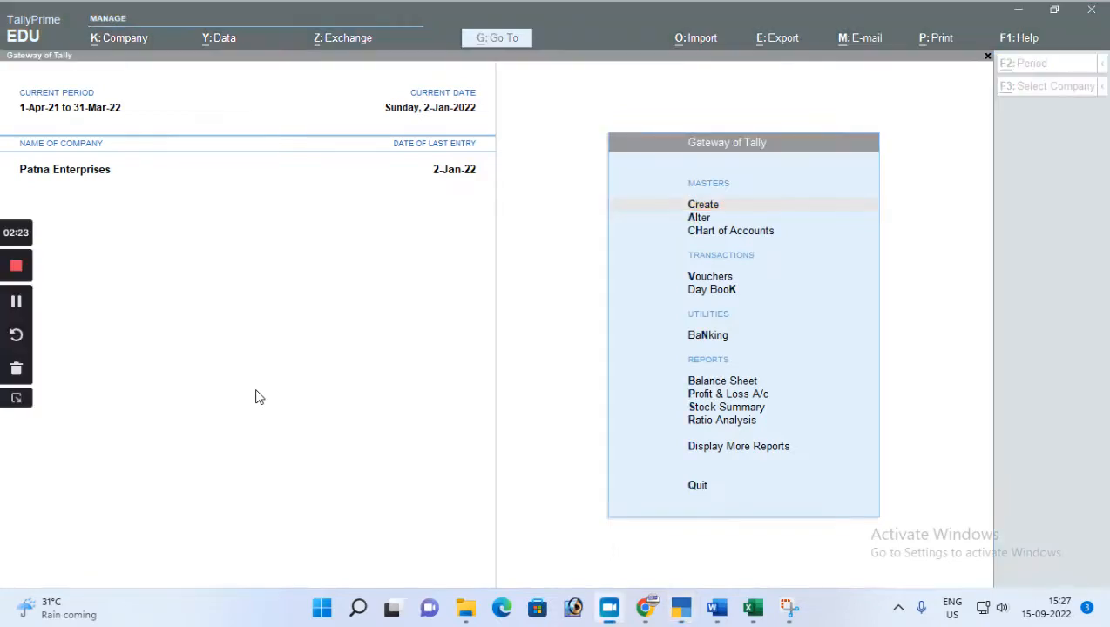
pyautogui.hotkey('alt', 'Tab')
pyautogui.hotkey('alt', 'Tab')
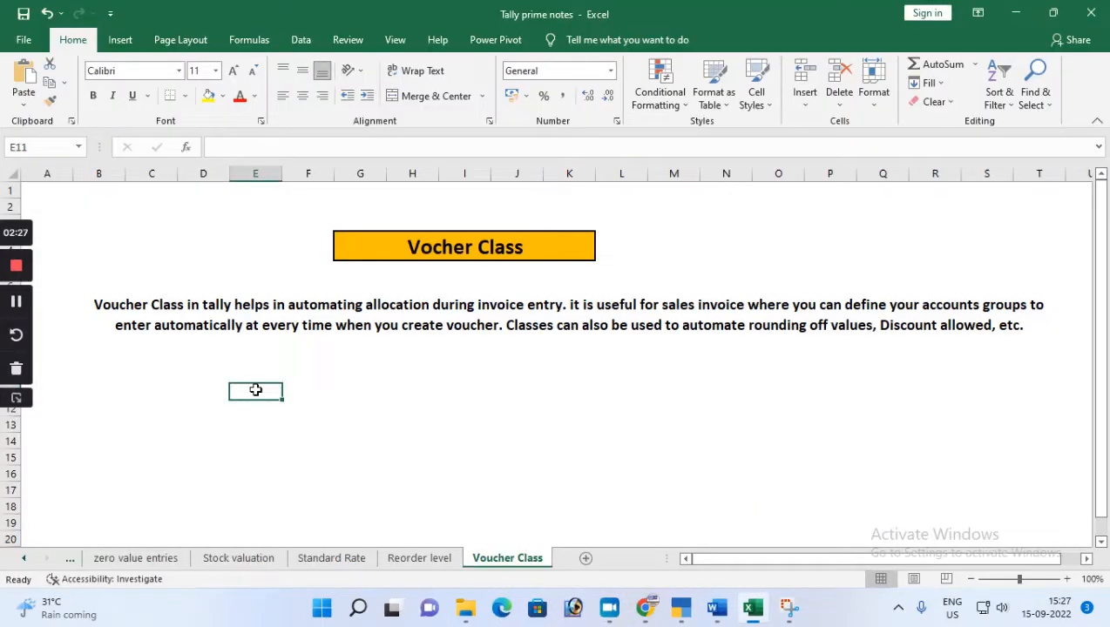
pyautogui.click(21, 406)
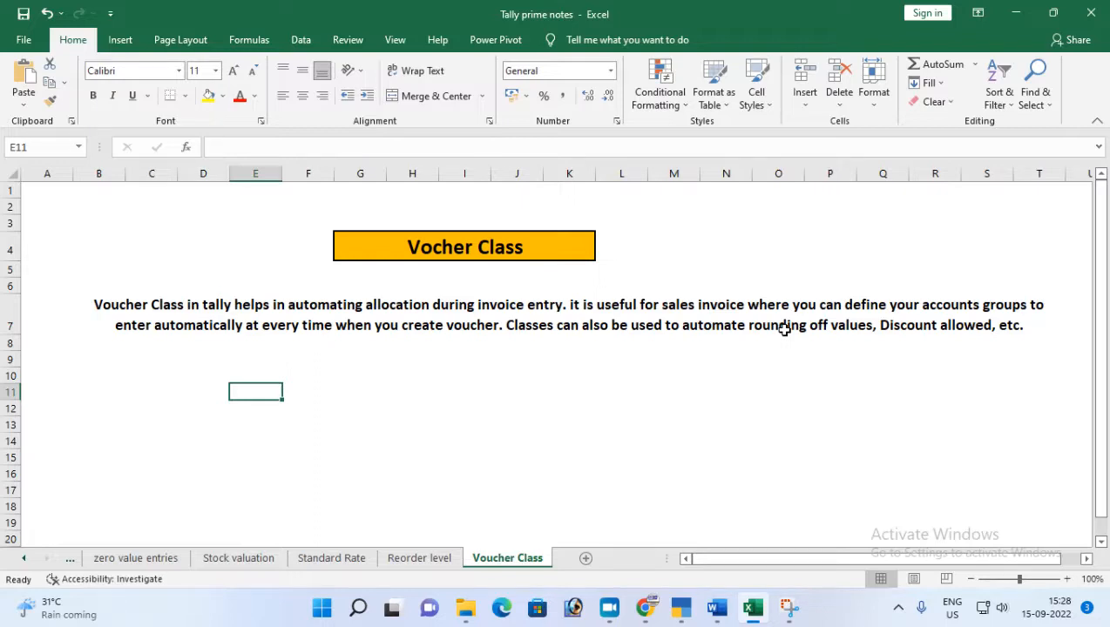
# Switch back to TallyPrime and open the Sales voucher type for alteration.
pyautogui.hotkey('alt', 'Tab')
pyautogui.hotkey('alt', 'Tab')
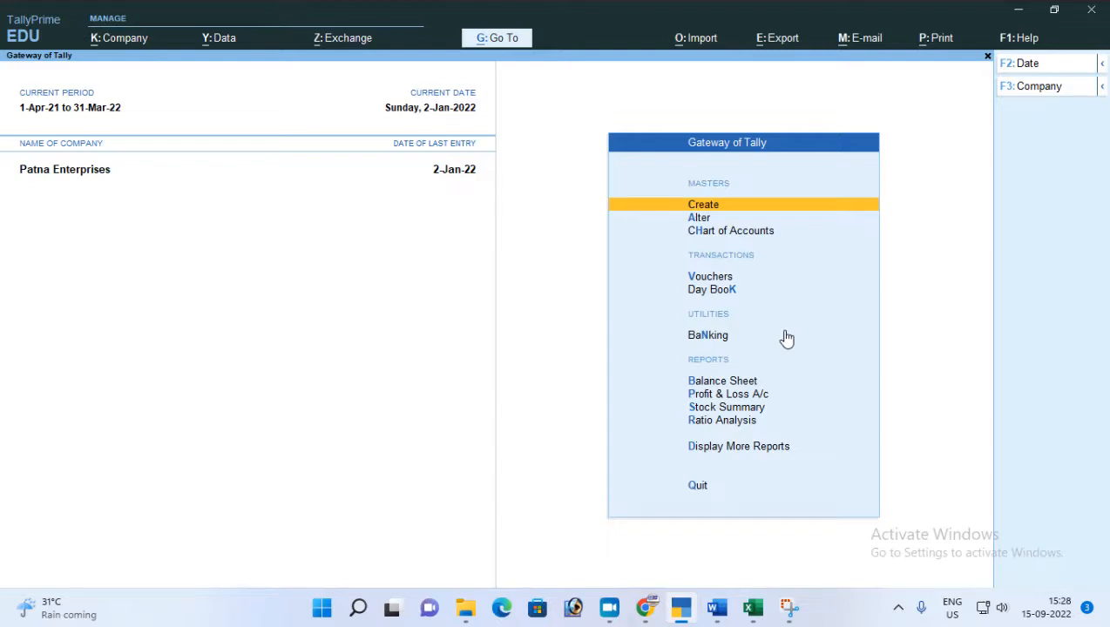
pyautogui.press('Down')
pyautogui.press('Return')
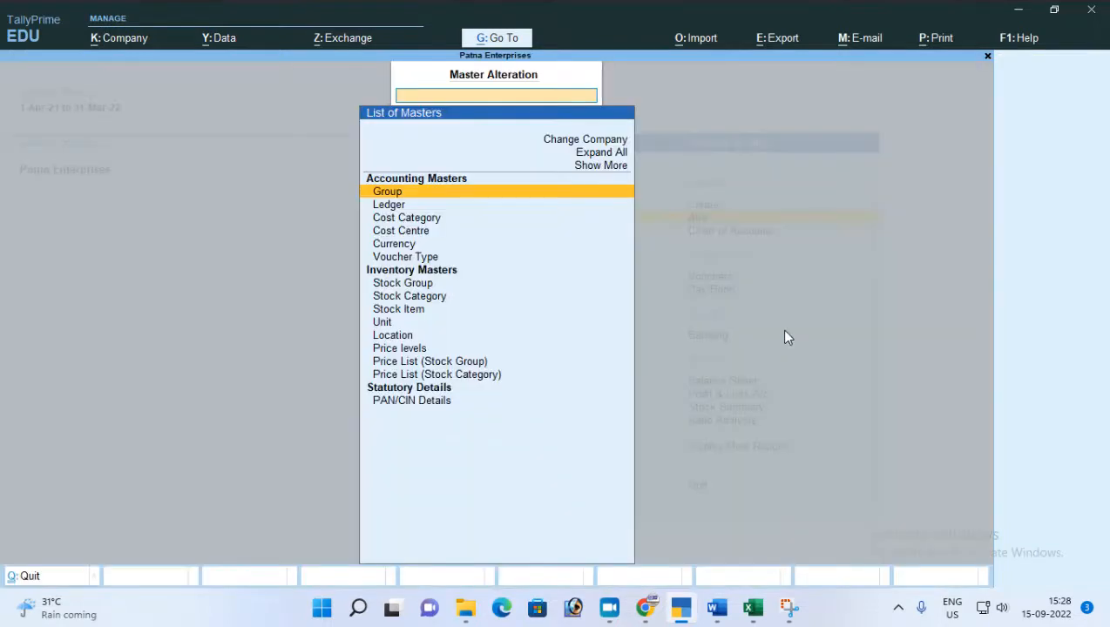
pyautogui.press('Down')
pyautogui.press('Down')
pyautogui.press('Down')
pyautogui.press('Down')
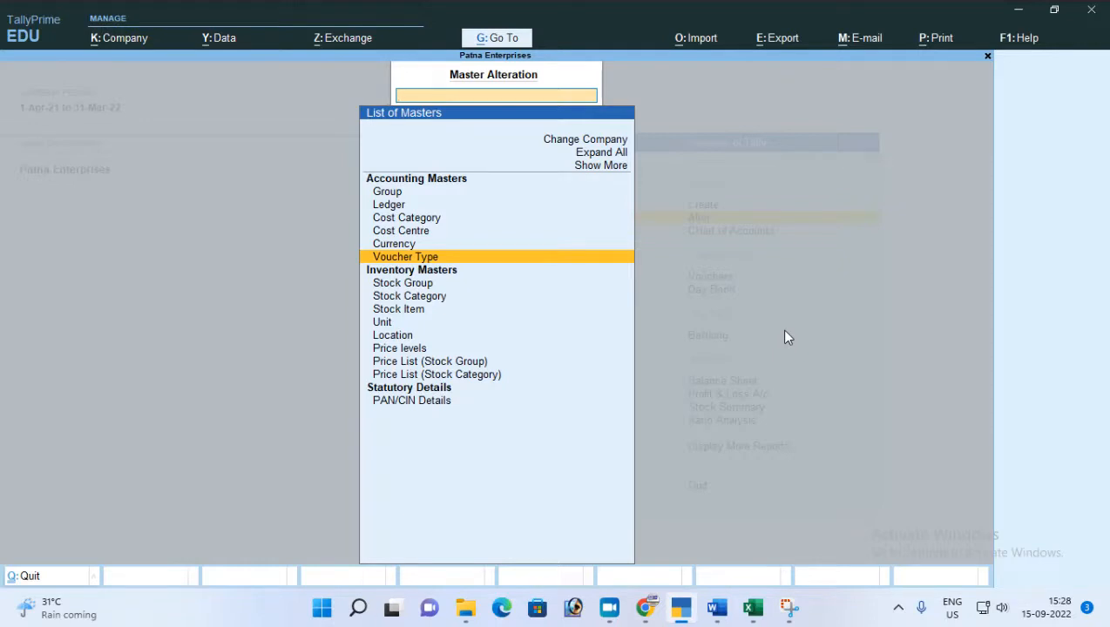
pyautogui.press('Return')
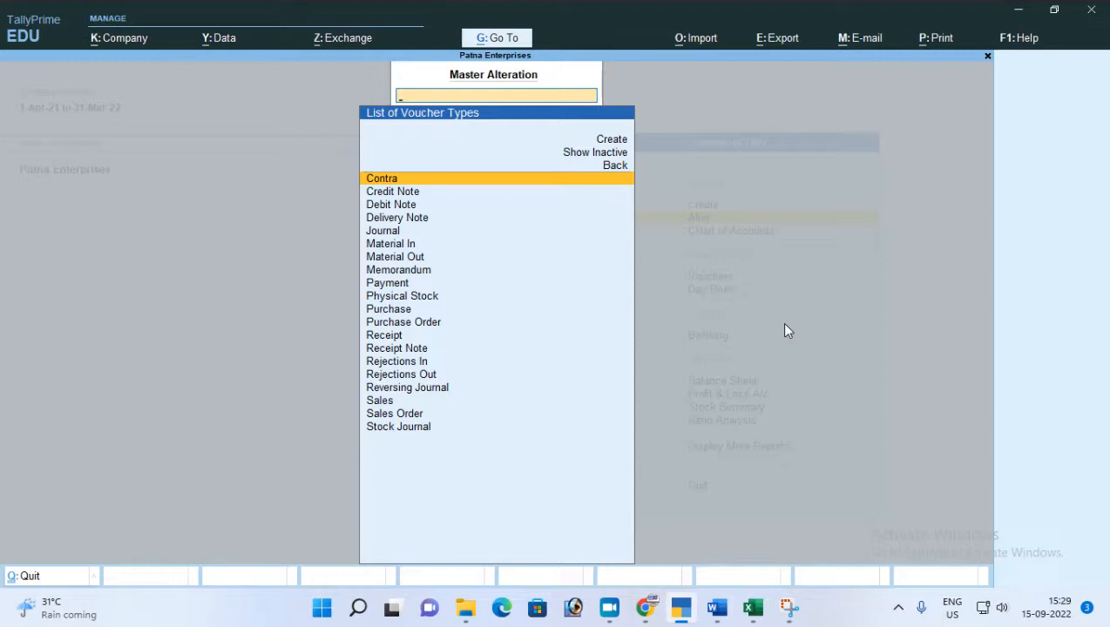
pyautogui.write('Sa')
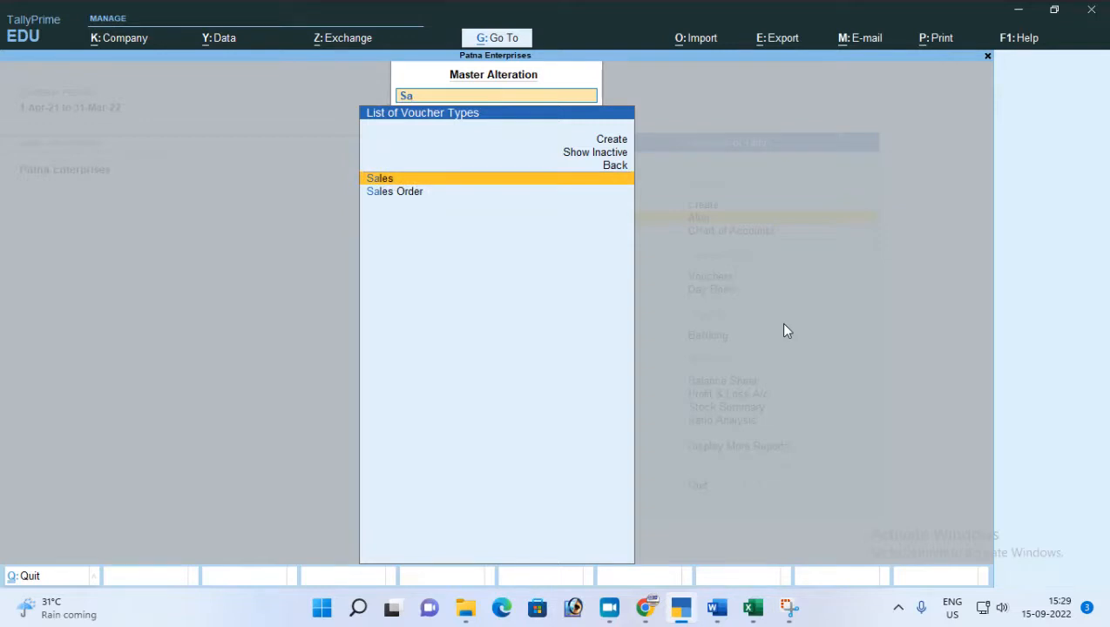
pyautogui.press('Return')
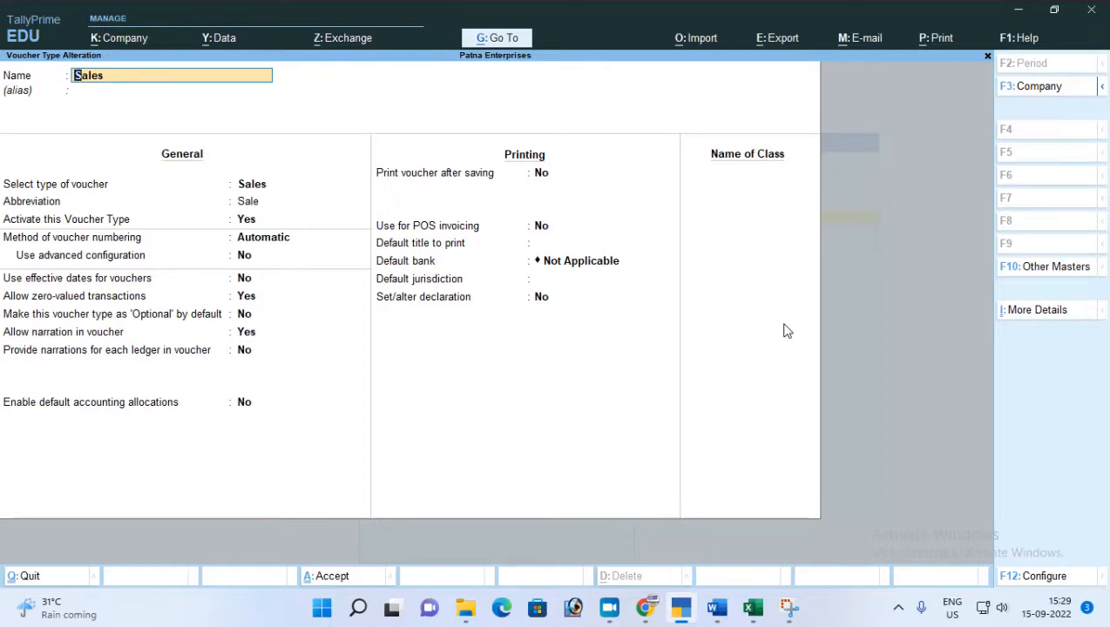
# Keep the existing general and printing settings of the Sales voucher type and add a class named "Sales with Discount".
pyautogui.press('Return')
pyautogui.press('Return')
pyautogui.press('Return')
pyautogui.press('Return')
pyautogui.press('Return')
pyautogui.press('Return')
pyautogui.press('Return')
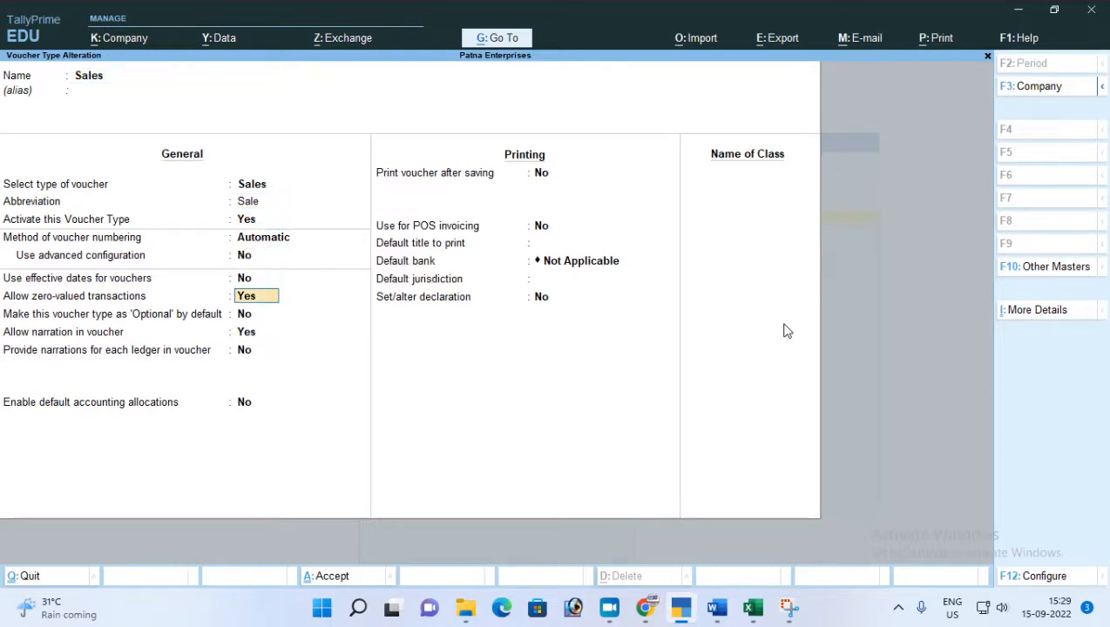
pyautogui.press('Return')
pyautogui.press('Return')
pyautogui.press('Return')
pyautogui.press('Return')
pyautogui.press('Return')
pyautogui.press('Return')
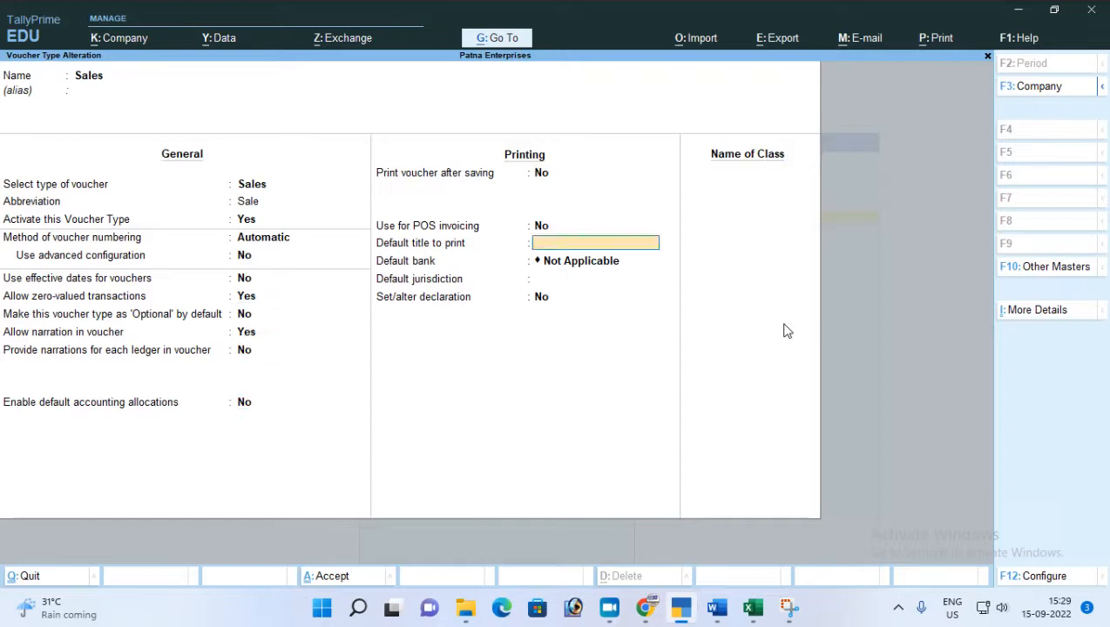
pyautogui.press('Return')
pyautogui.press('Return')
pyautogui.press('Return')
pyautogui.press('Return')
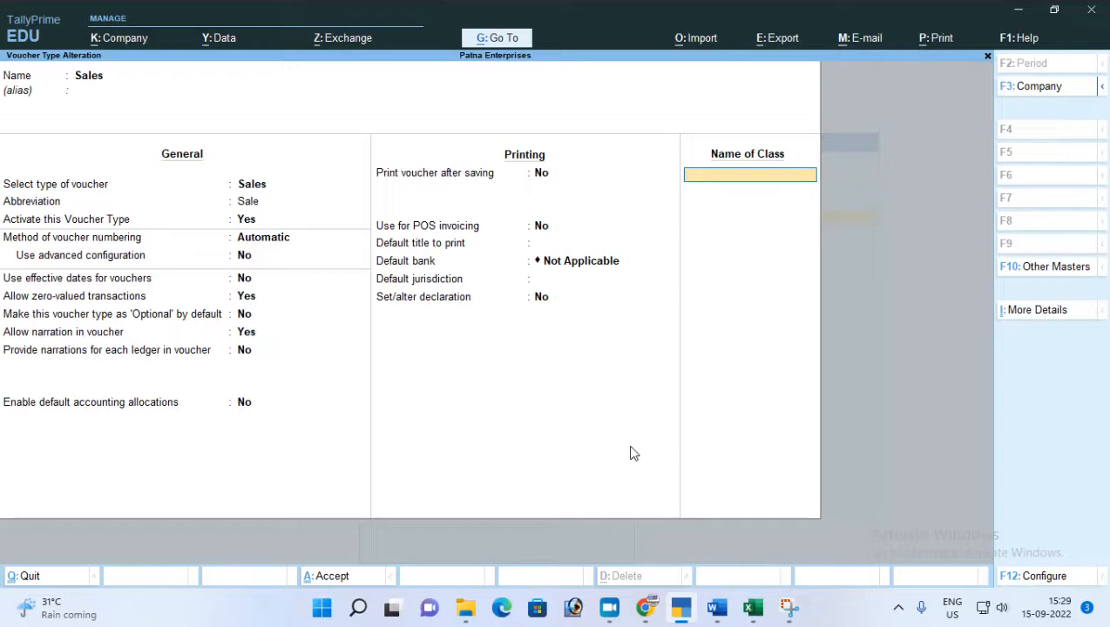
pyautogui.write('Sales with Discount')
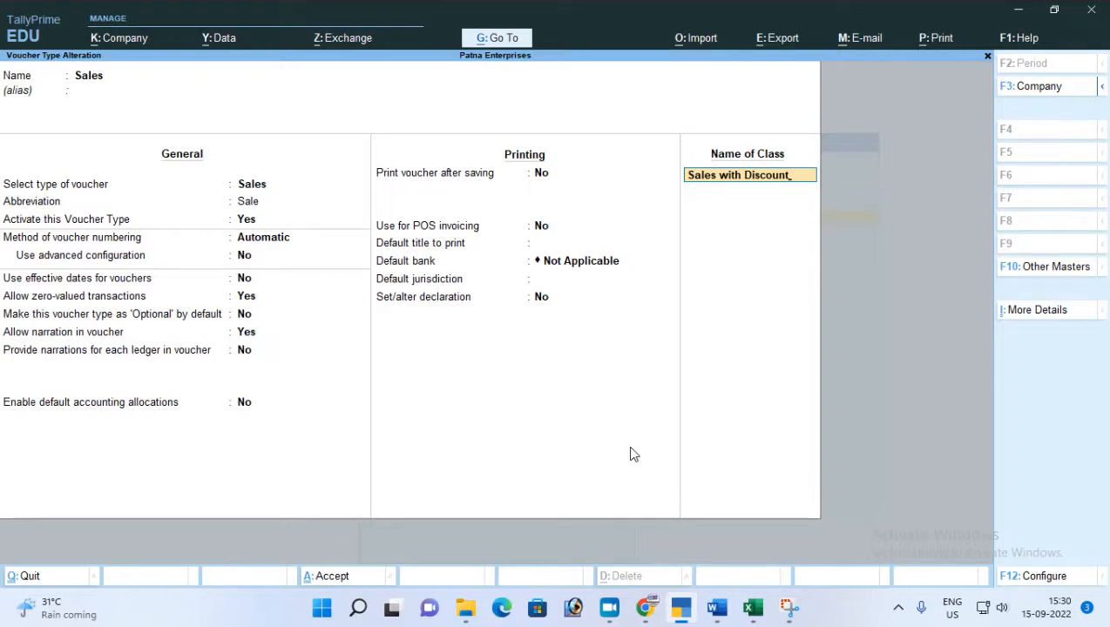
pyautogui.press('Return')
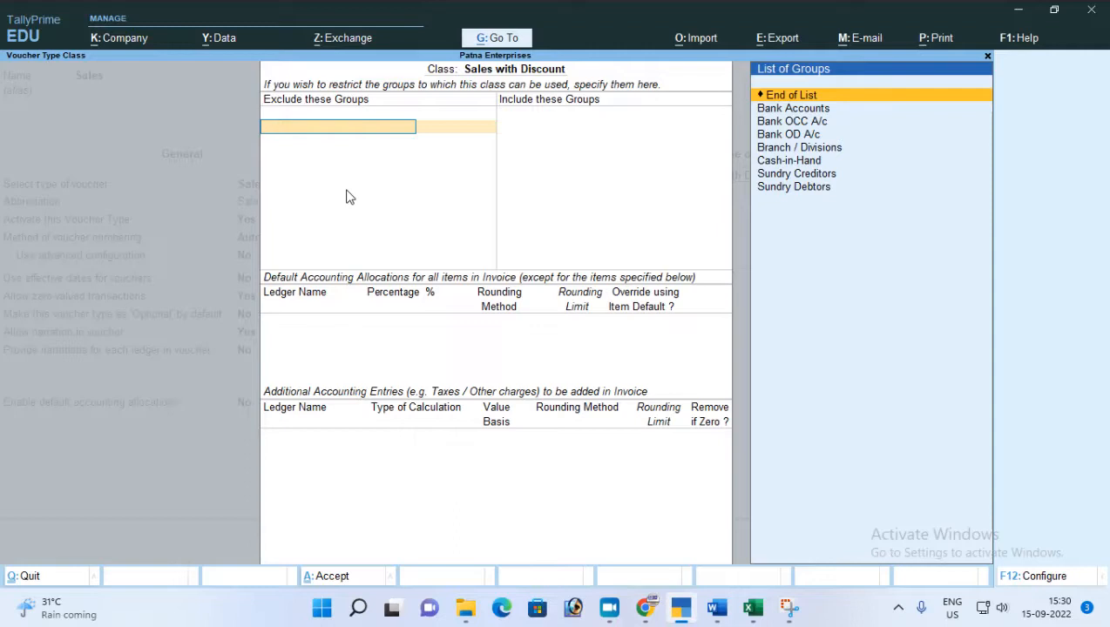
# Exclude no groups from the class and include only the Sundry Debtors group.
pyautogui.press('Return')
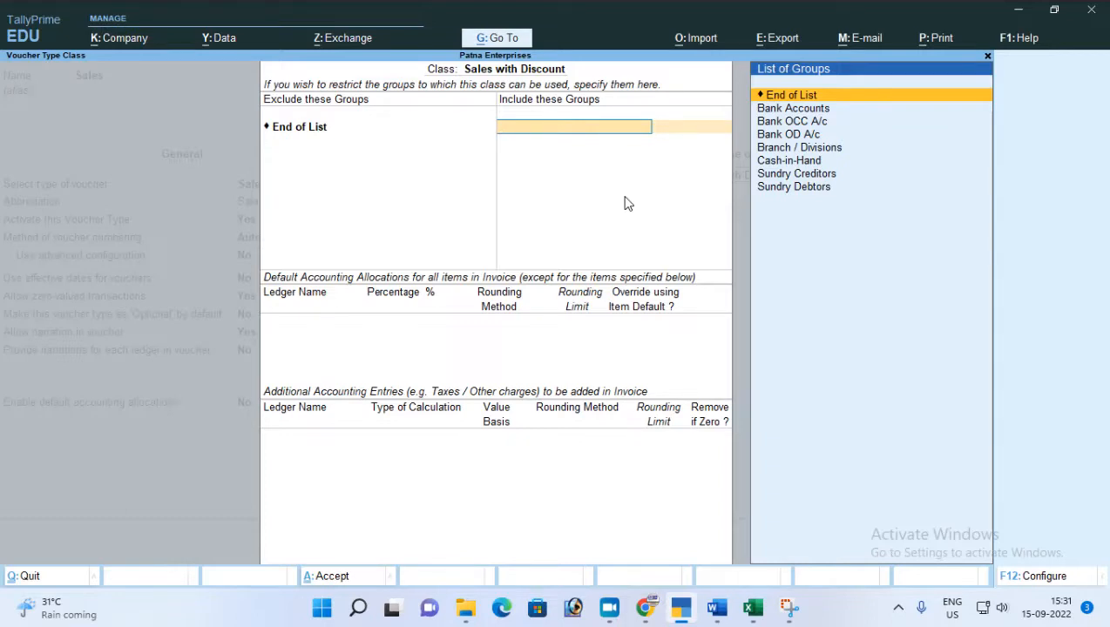
pyautogui.press('Down')
pyautogui.press('Down')
pyautogui.press('Down')
pyautogui.press('Down')
pyautogui.press('Down')
pyautogui.press('Down')
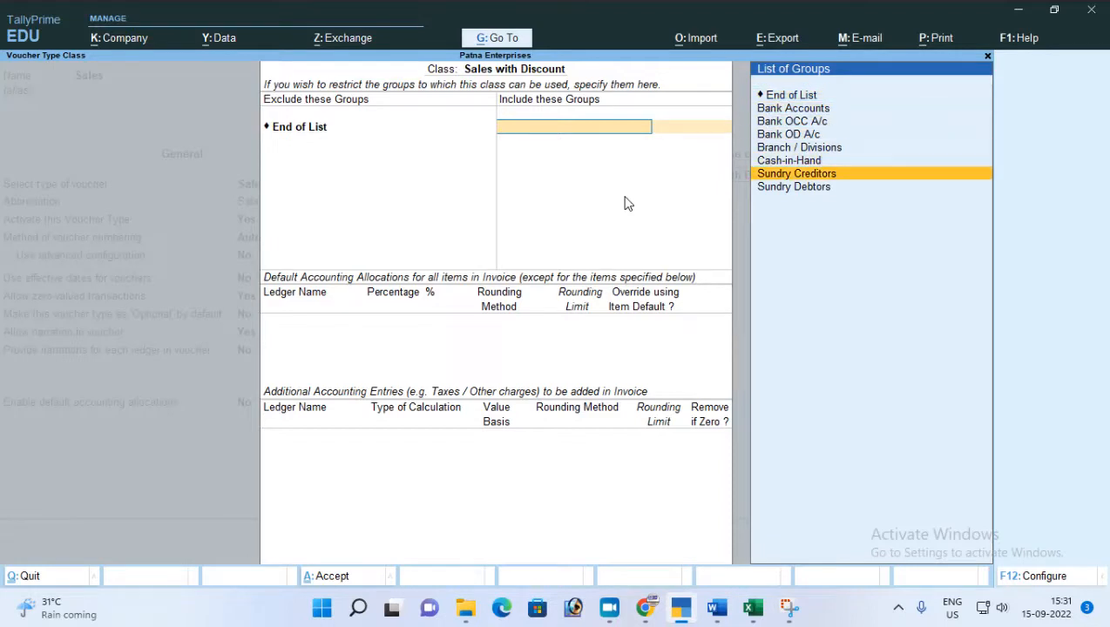
pyautogui.press('Down')
pyautogui.press('Return')
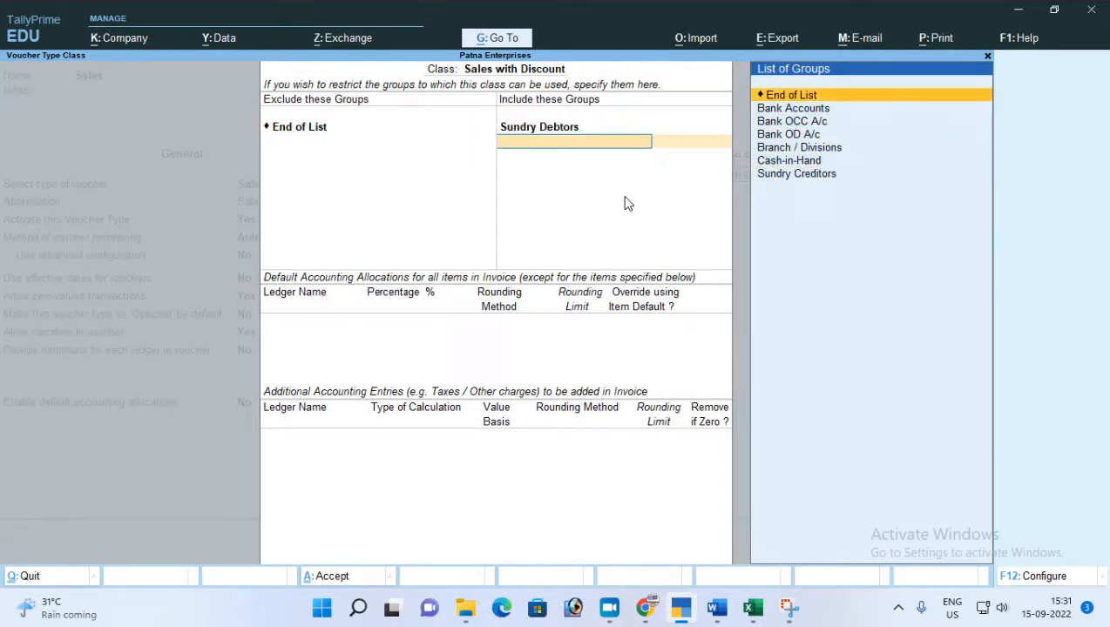
pyautogui.press('Return')
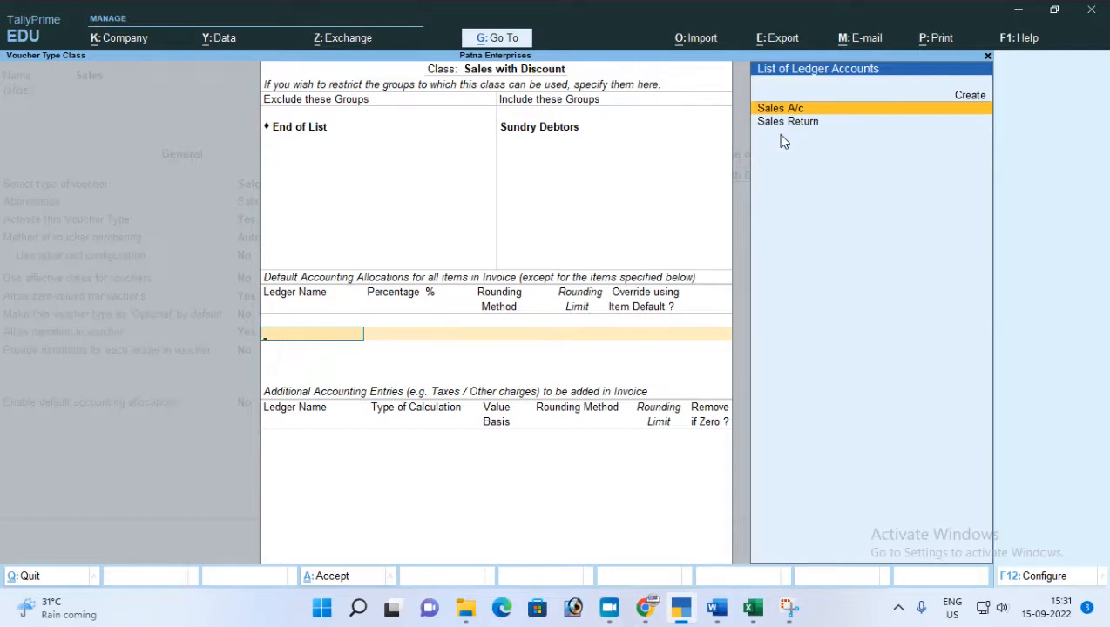
# Set the default accounting allocation to Sales A/c at 100%, with override using item default set to No.
pyautogui.press('Return')
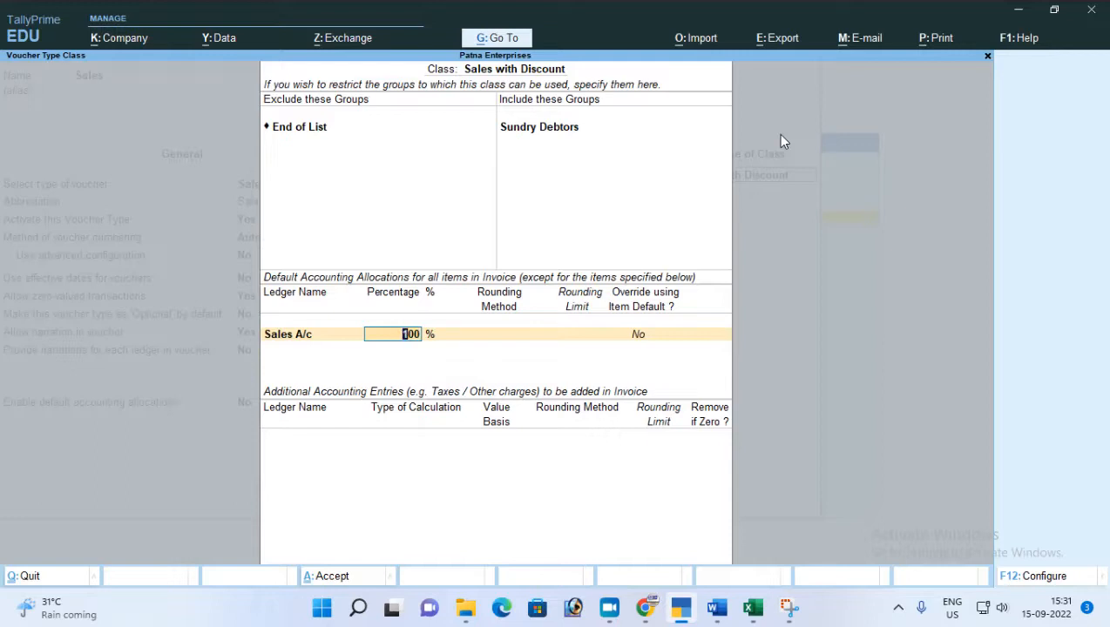
pyautogui.press('Return')
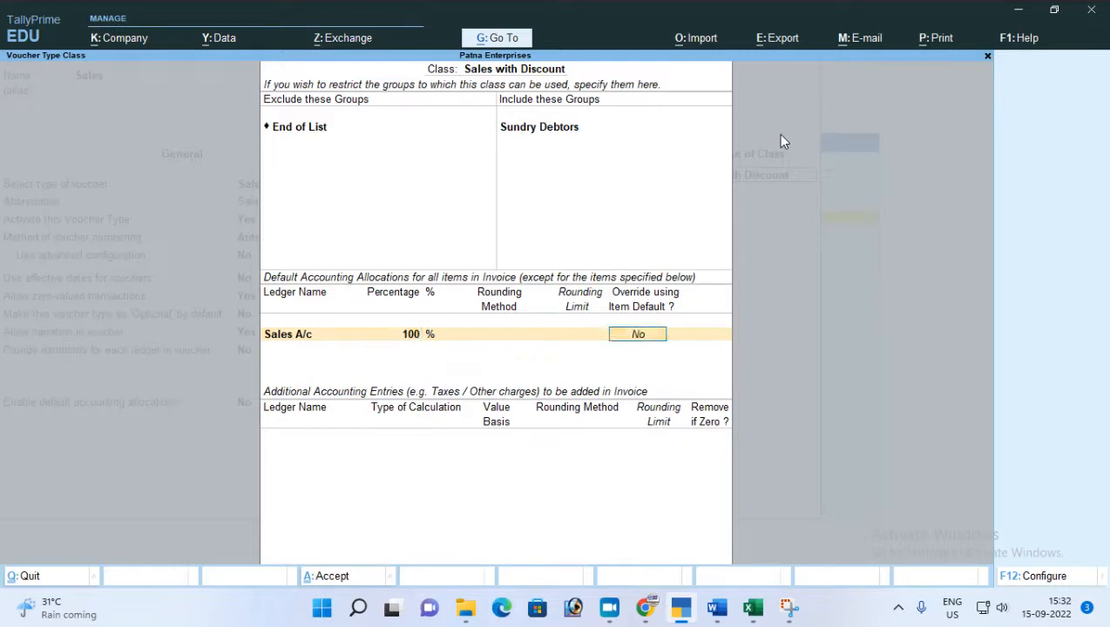
pyautogui.press('Return')
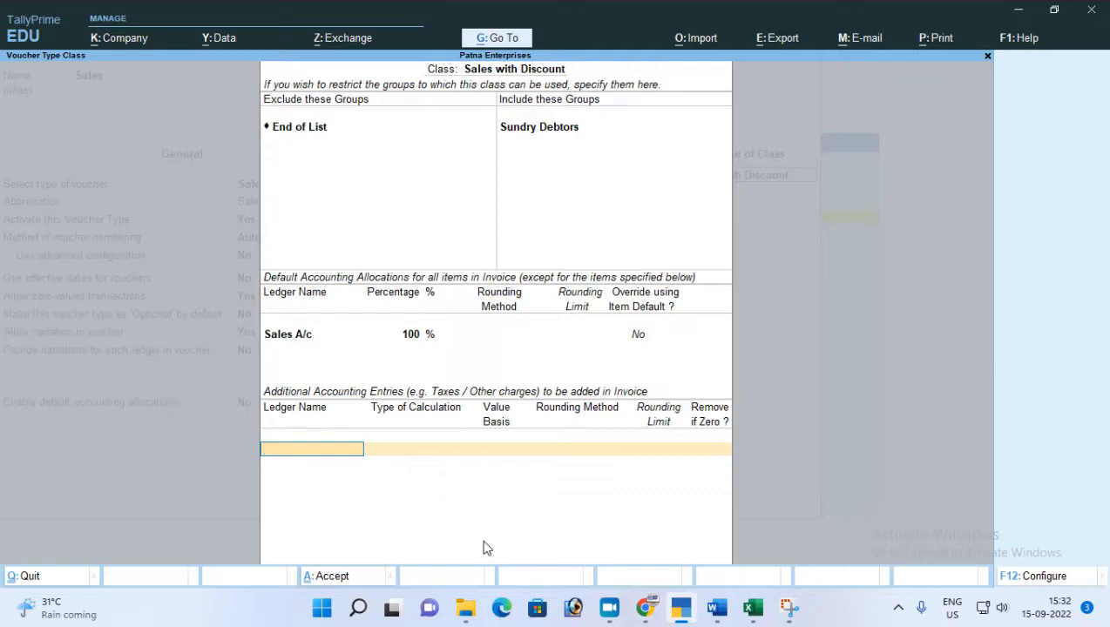
# Add Discount Allowed as an additional accounting entry, with On Total Sales as its type of calculation.
pyautogui.write('Di')
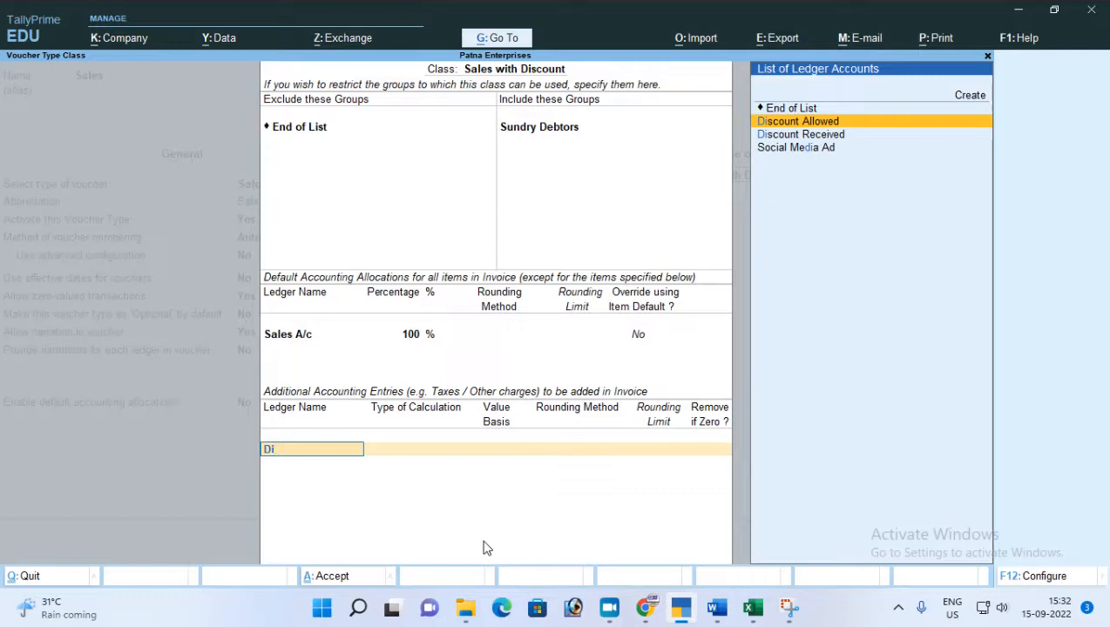
pyautogui.press('Return')
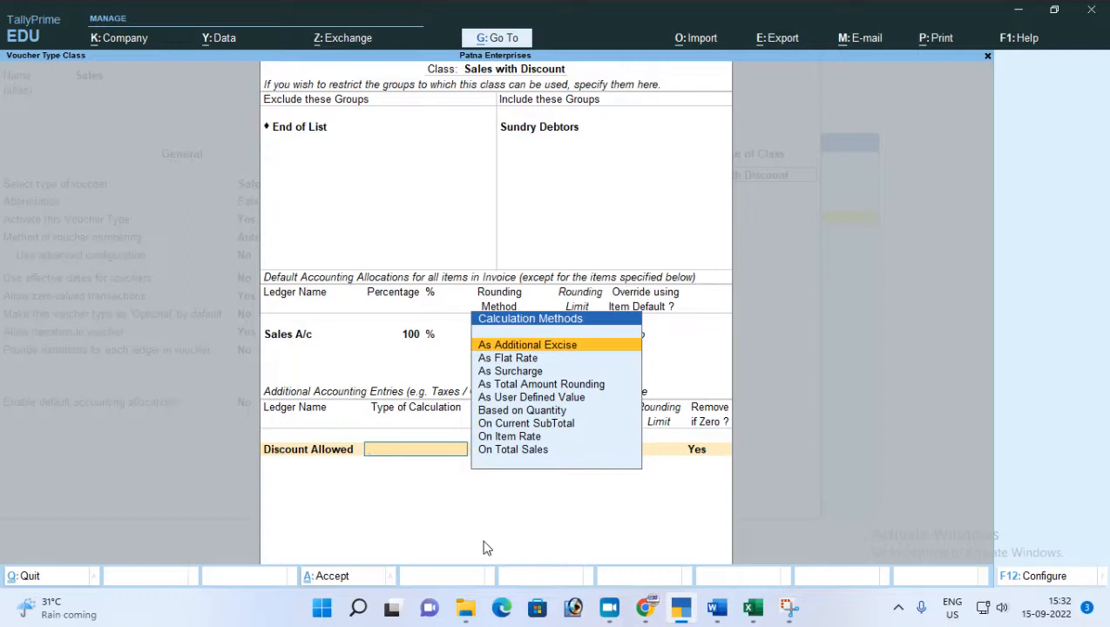
pyautogui.press('Down')
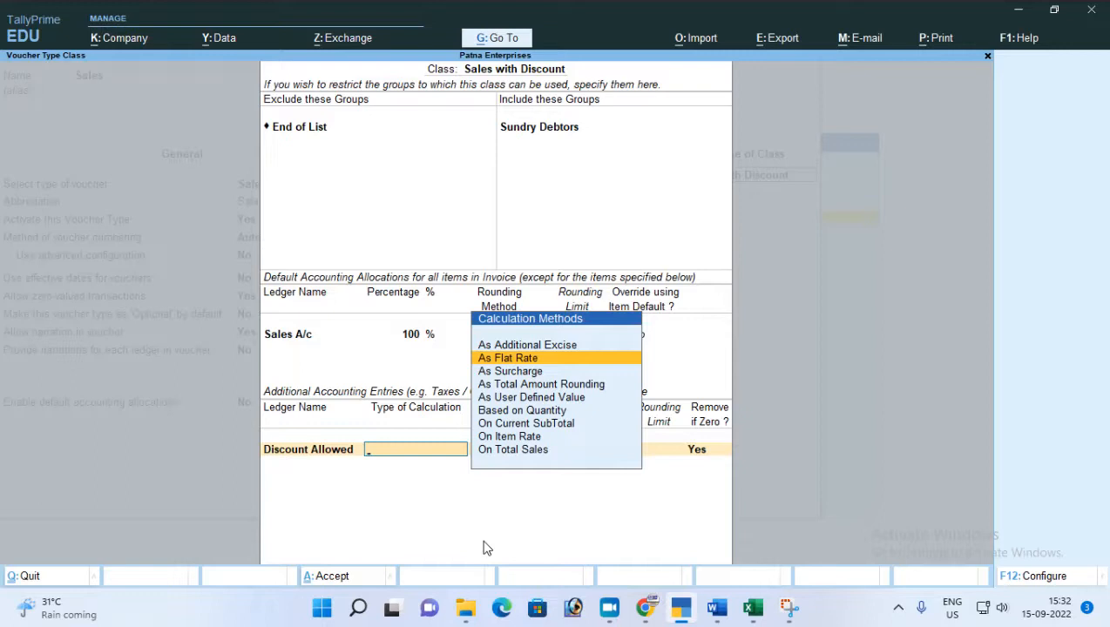
pyautogui.press('Down')
pyautogui.press('Down')
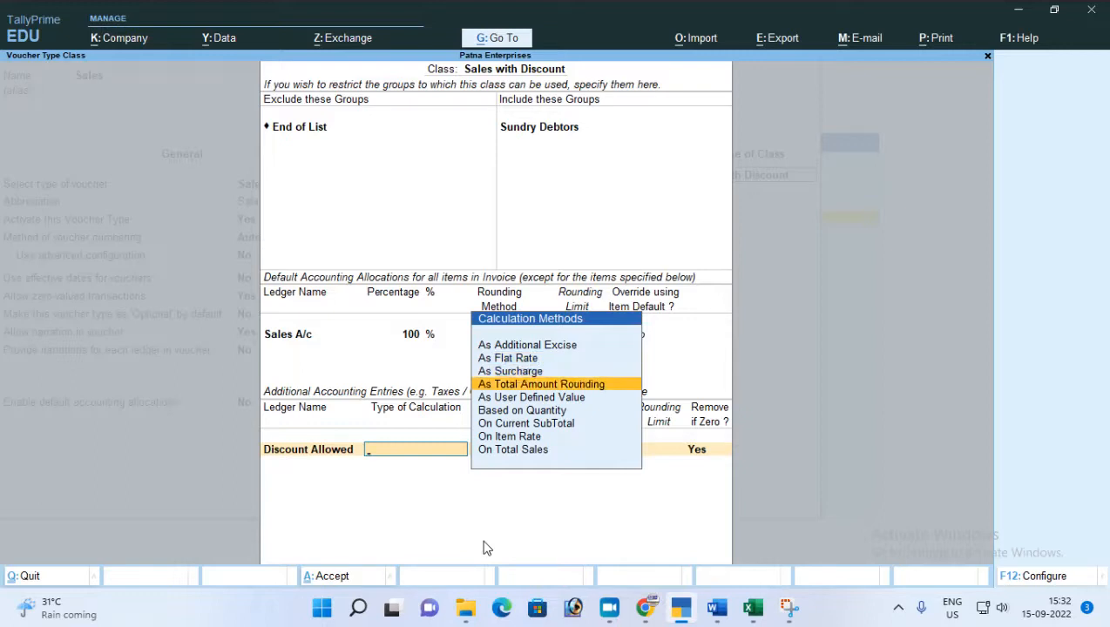
pyautogui.press('Down')
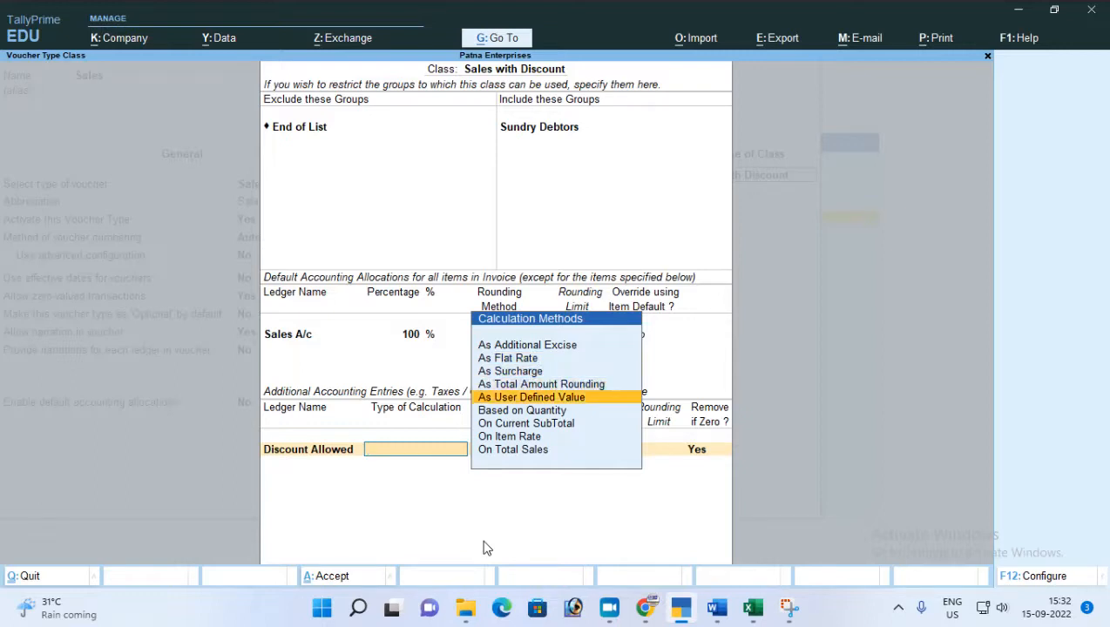
pyautogui.press('Down')
pyautogui.press('Up')
pyautogui.press('Up')
pyautogui.press('Up')
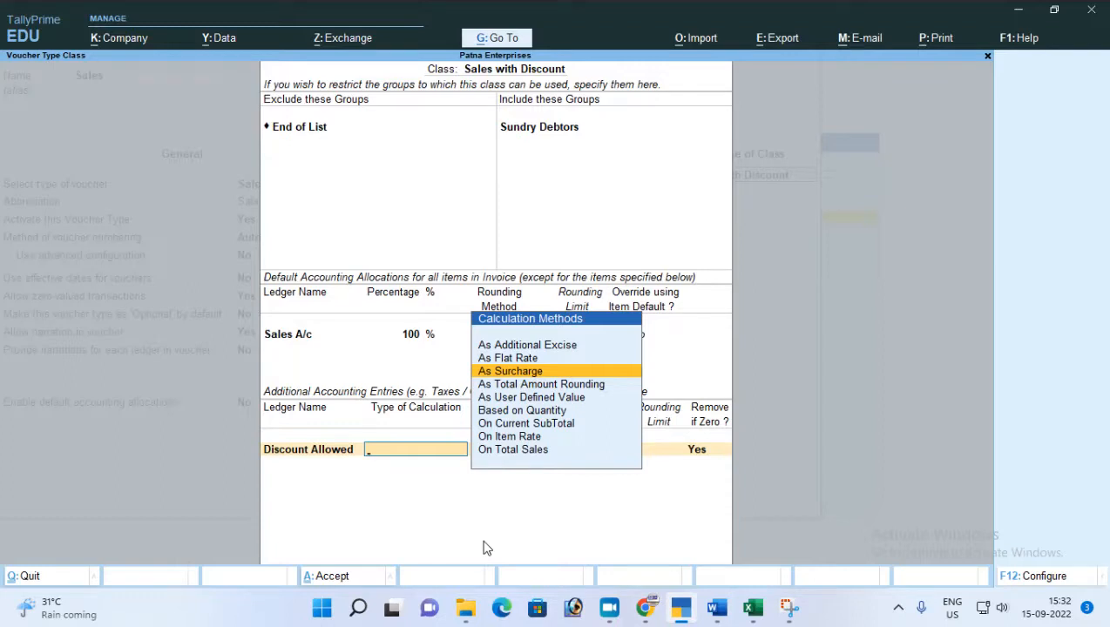
pyautogui.press('Down')
pyautogui.press('Down')
pyautogui.press('Down')
pyautogui.press('Down')
pyautogui.press('Down')
pyautogui.press('Down')
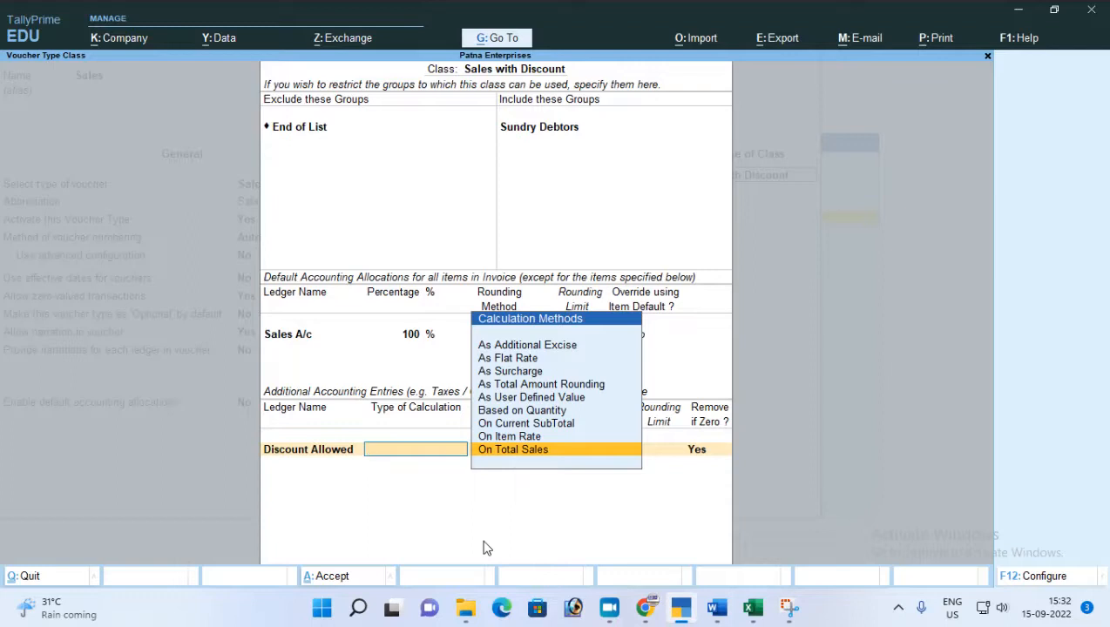
pyautogui.press('Up')
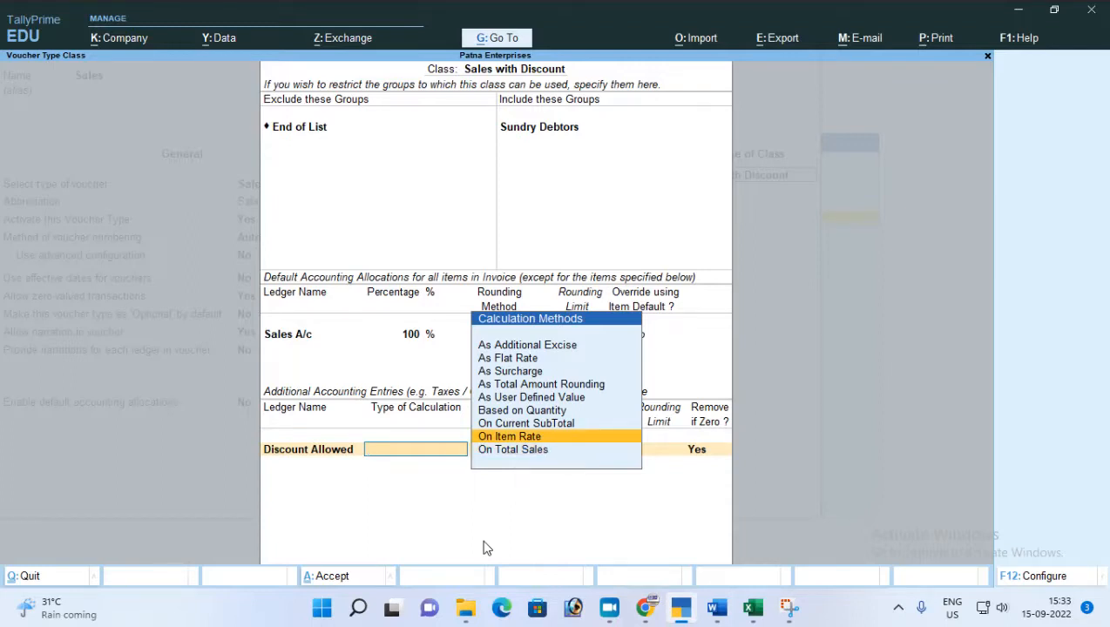
pyautogui.press('Down')
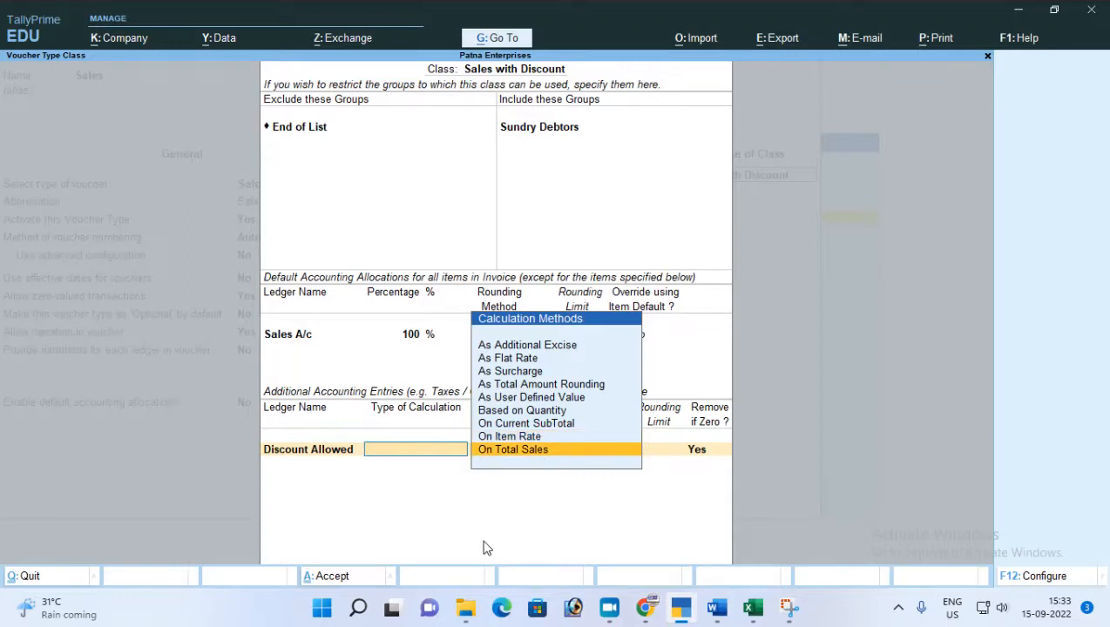
pyautogui.press('Return')
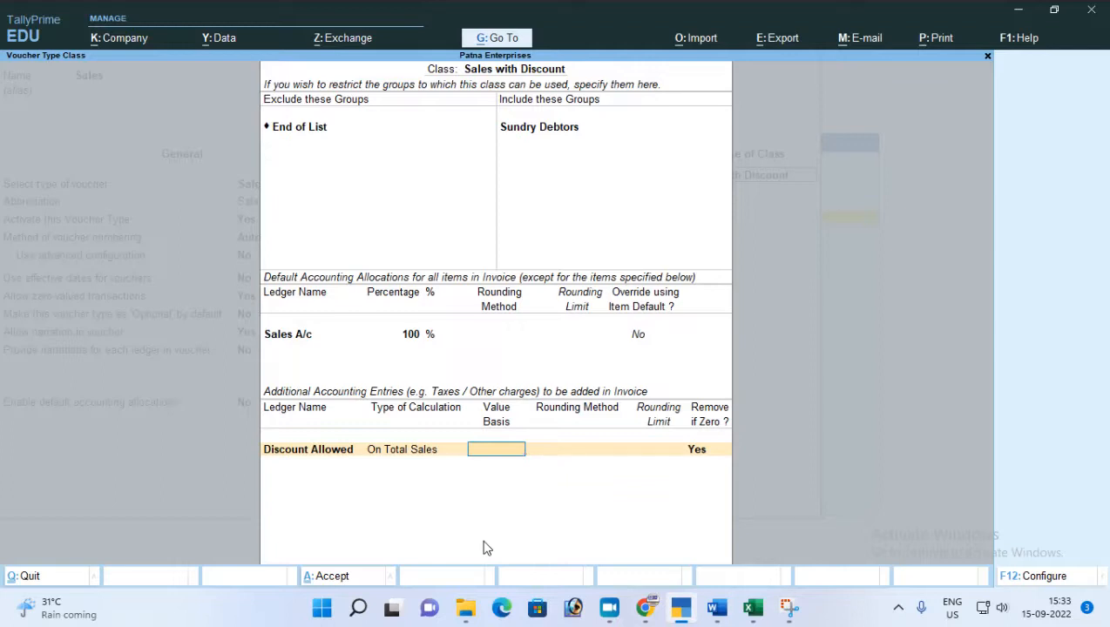
# Set the value basis of the Discount Allowed entry to -1%.
pyautogui.write('-1')
pyautogui.press('Return')
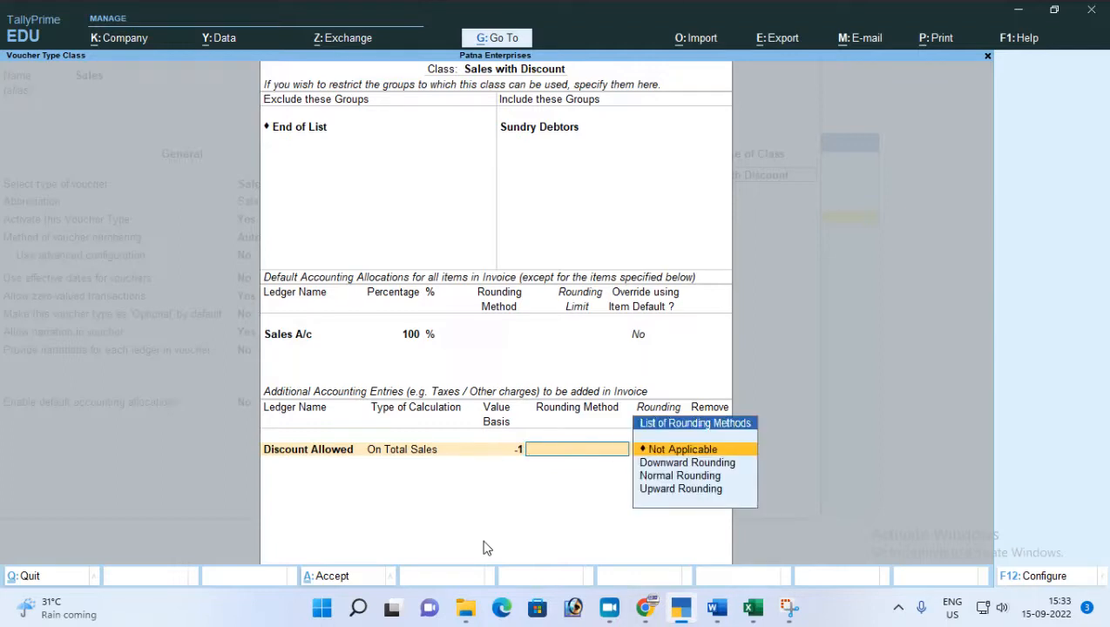
pyautogui.press('BackSpace')
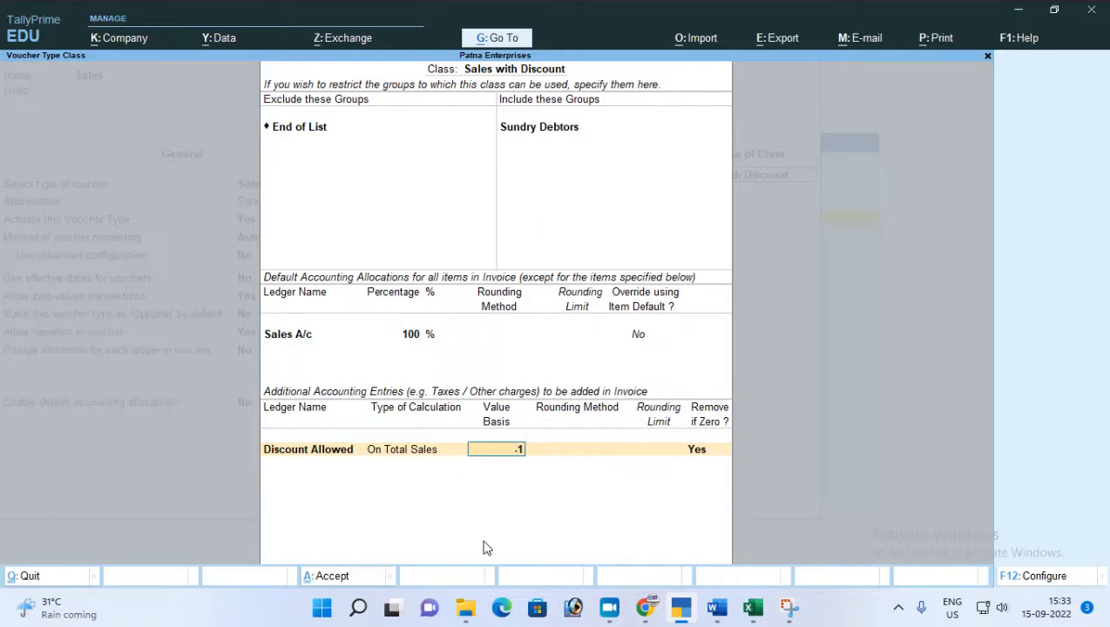
pyautogui.press('BackSpace')
pyautogui.write('1%')
pyautogui.press('Return')
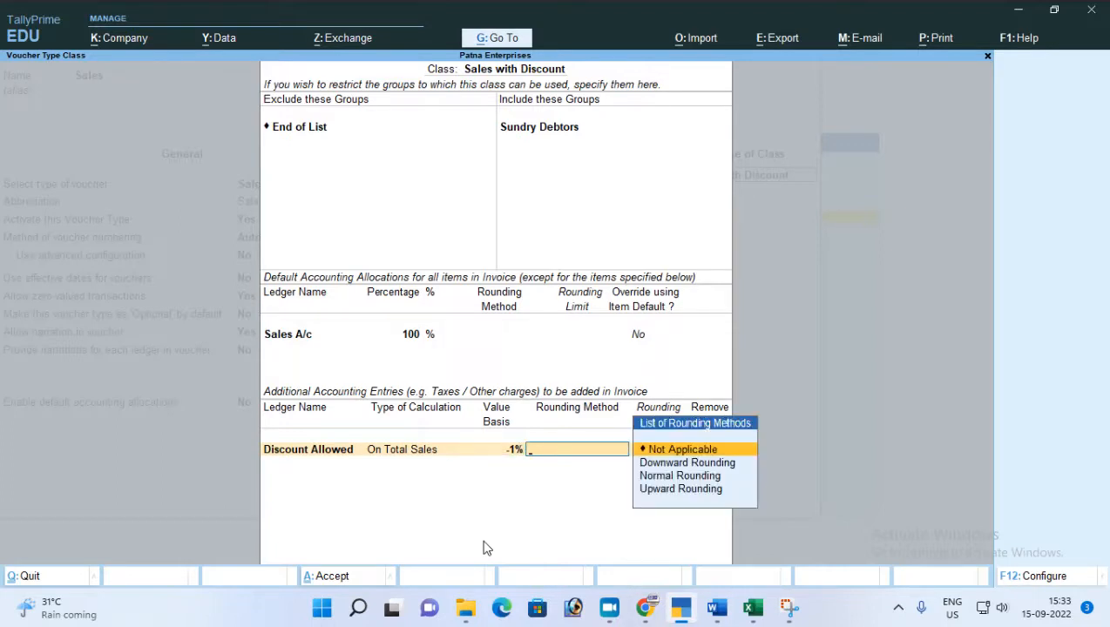
# Set the Discount Allowed entry's rounding method to Not Applicable and keep Remove if Zero at Yes.
pyautogui.press('Down')
pyautogui.press('Down')
pyautogui.press('Up')
pyautogui.press('Up')
pyautogui.press('Return')
# Save the Sales with Discount class together with the Sales voucher type and return to the Gateway of Tally.
pyautogui.press('Return')
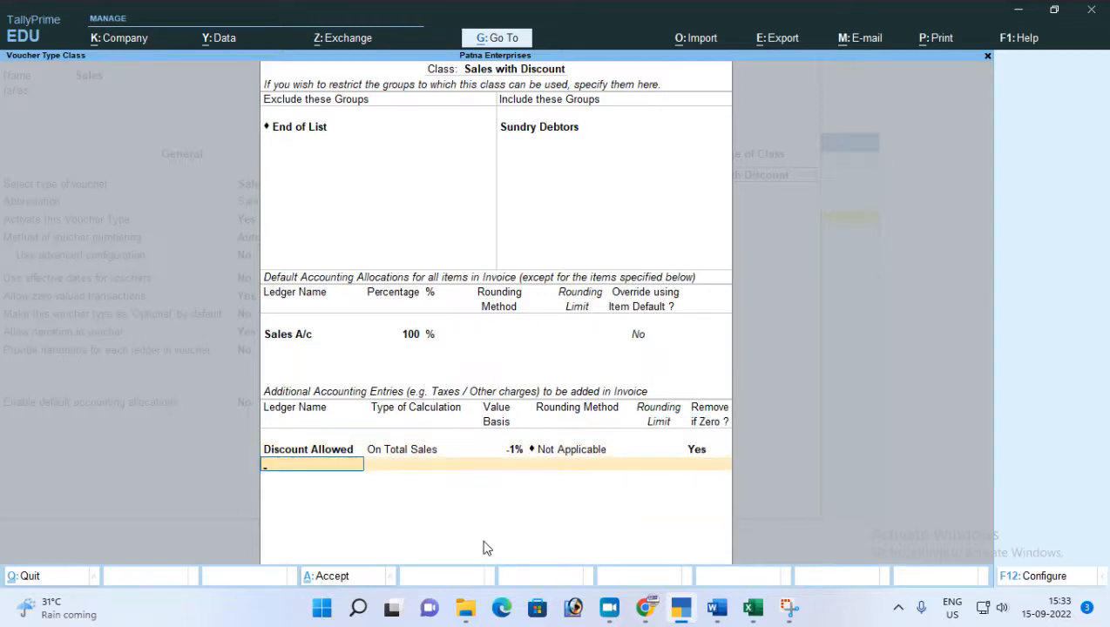
pyautogui.press('Return')
pyautogui.hotkey('ctrl', 'a')
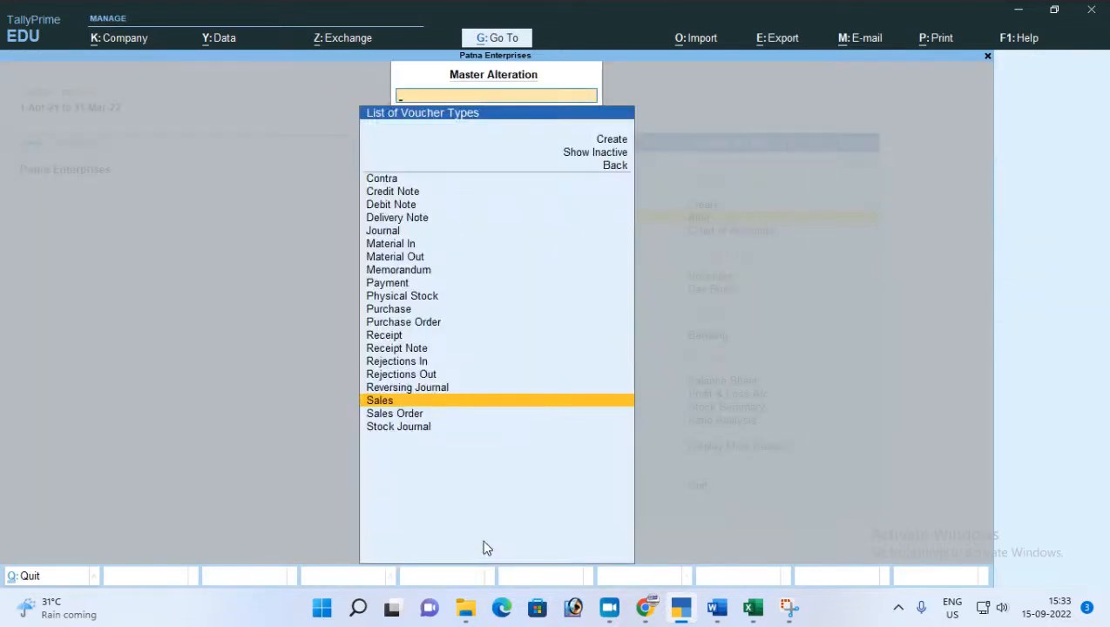
pyautogui.press('Escape')
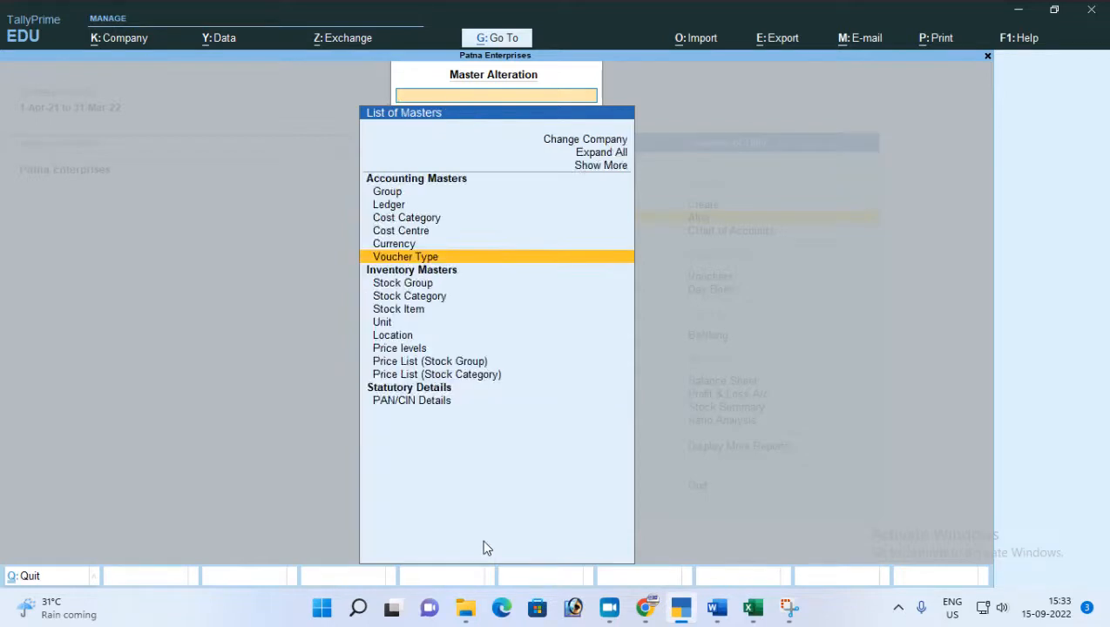
pyautogui.press('Escape')
# Start a new Sales voucher with the voucher class and cost centre class both set to Not Applicable.
pyautogui.press('Down')
pyautogui.press('Down')
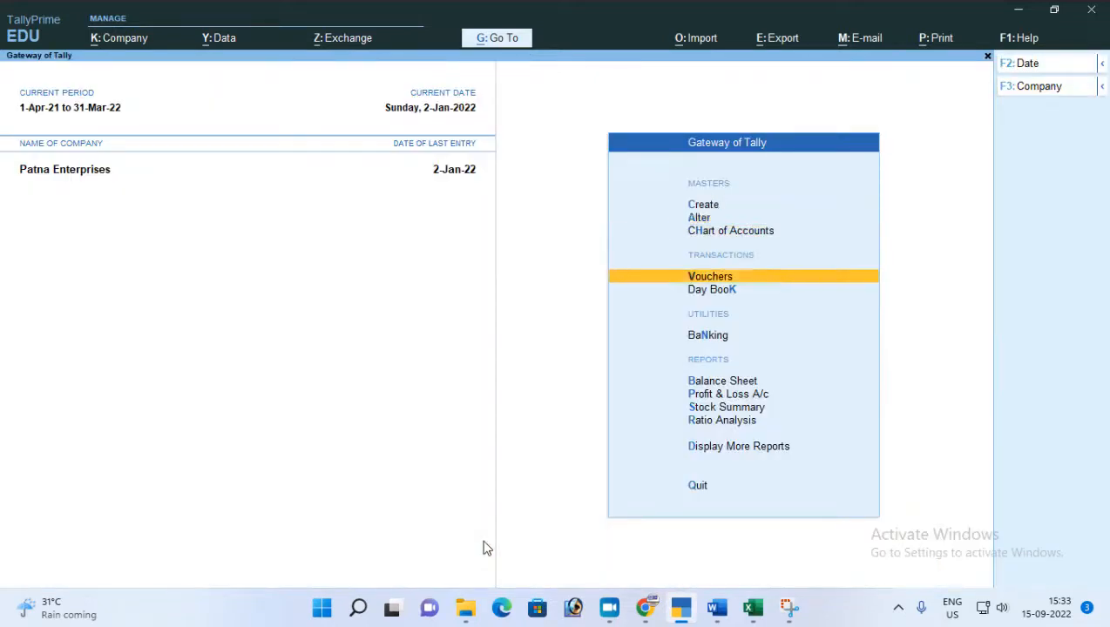
pyautogui.press('Return')
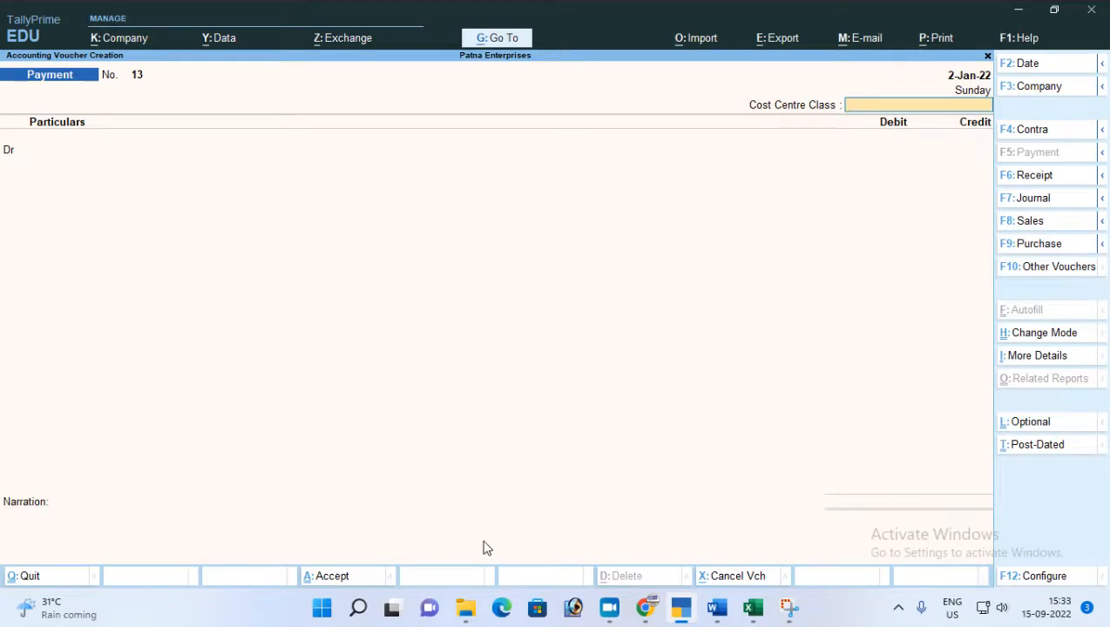
pyautogui.press('F8')
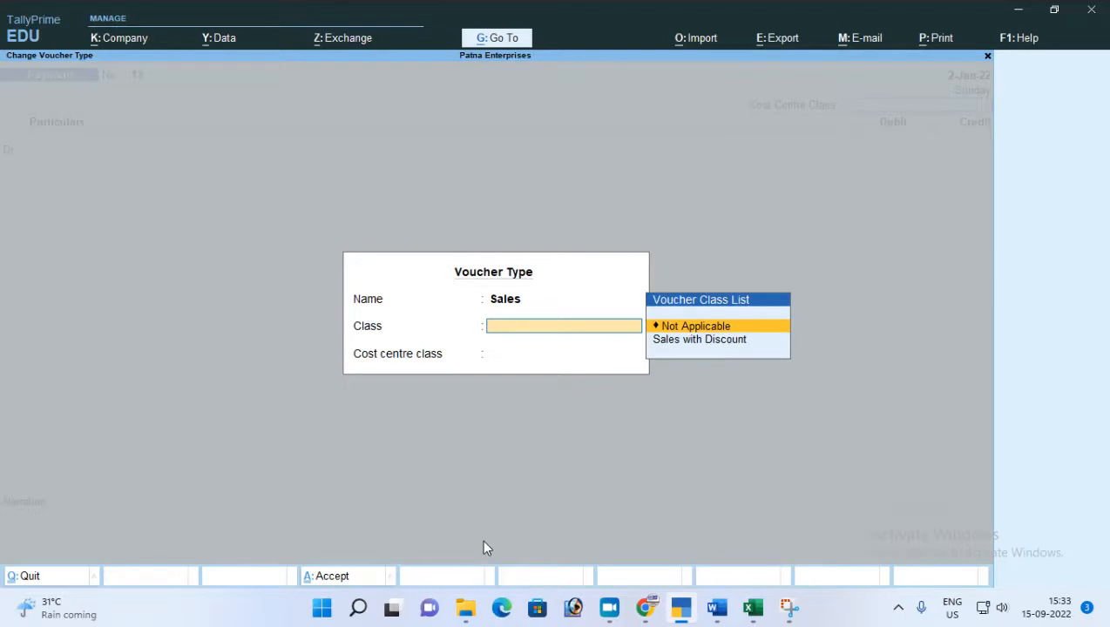
pyautogui.press('Return')
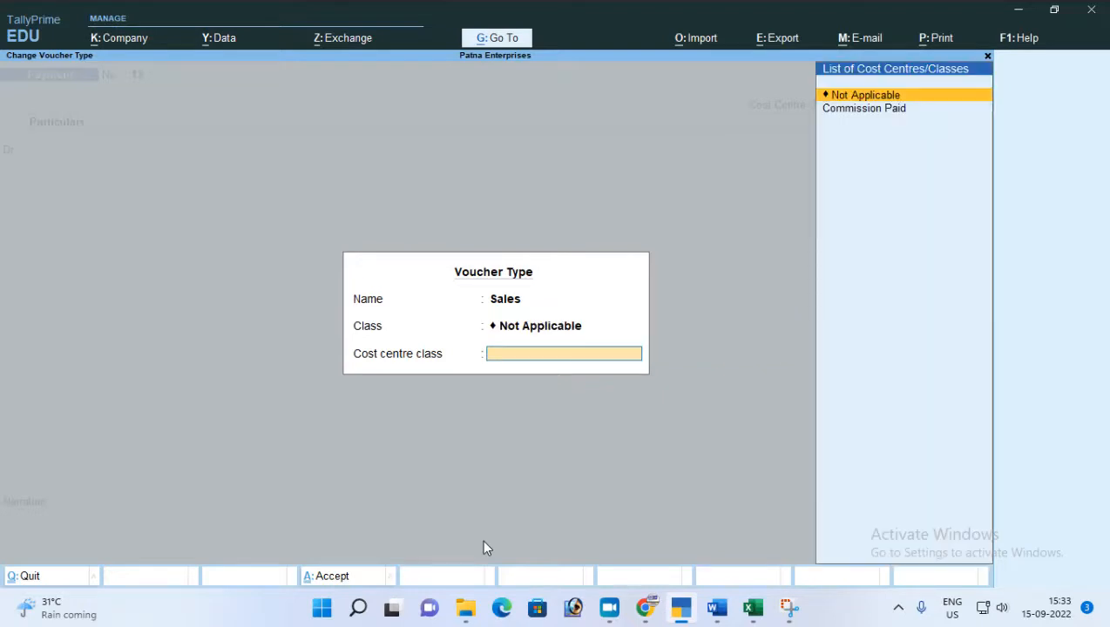
pyautogui.press('Return')
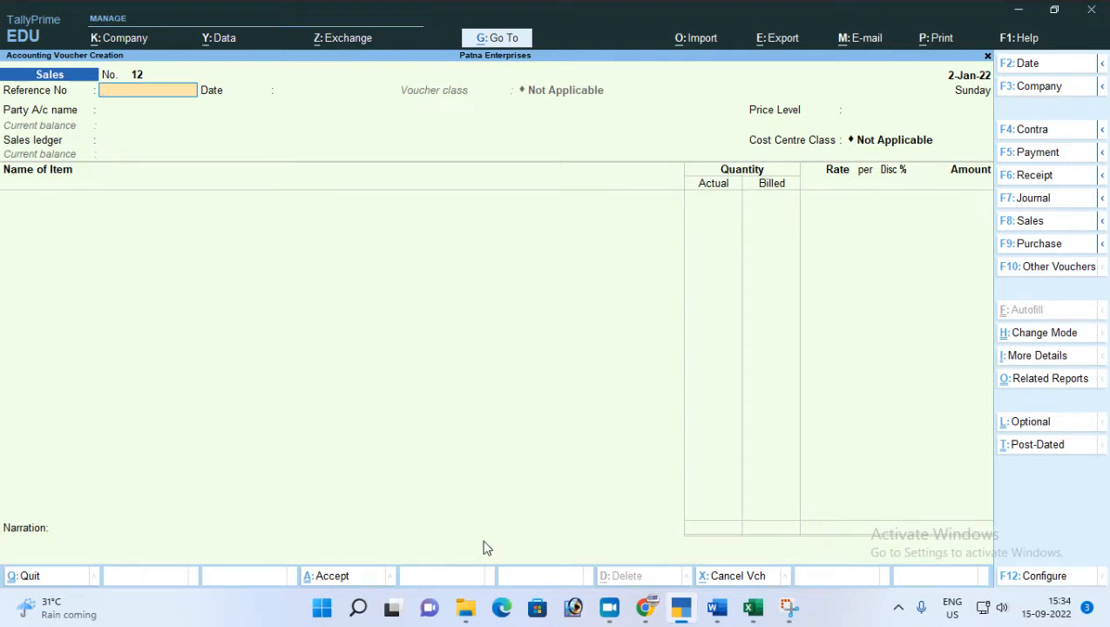
# Switch the Sales voucher to the Sales with Discount class, keeping the cost centre class at Not Applicable.
pyautogui.press('F8')
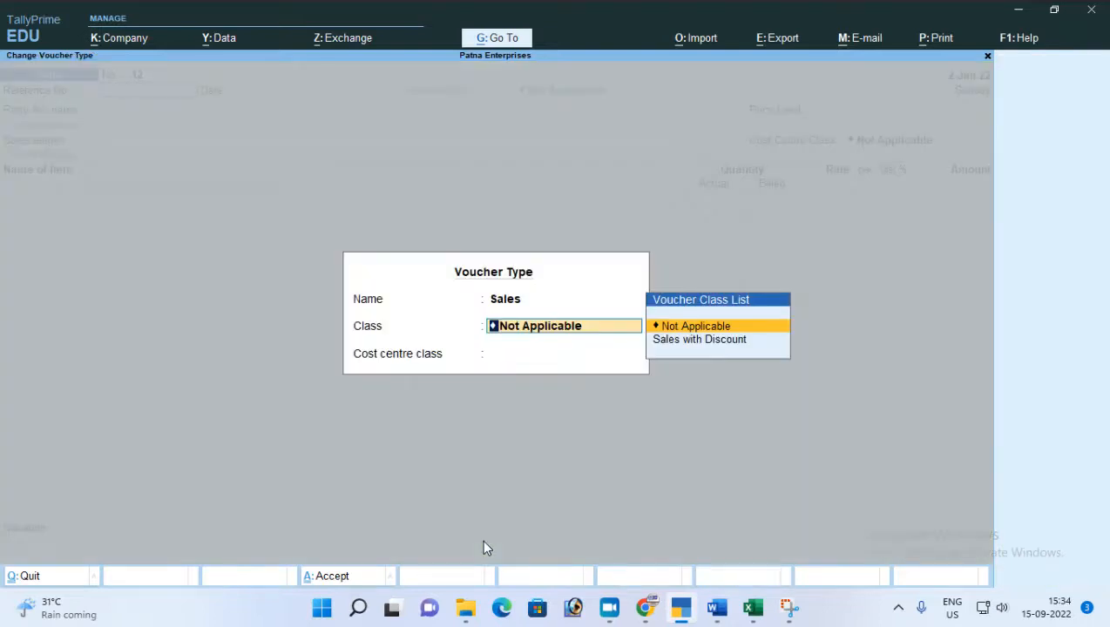
pyautogui.press('Down')
pyautogui.press('Return')
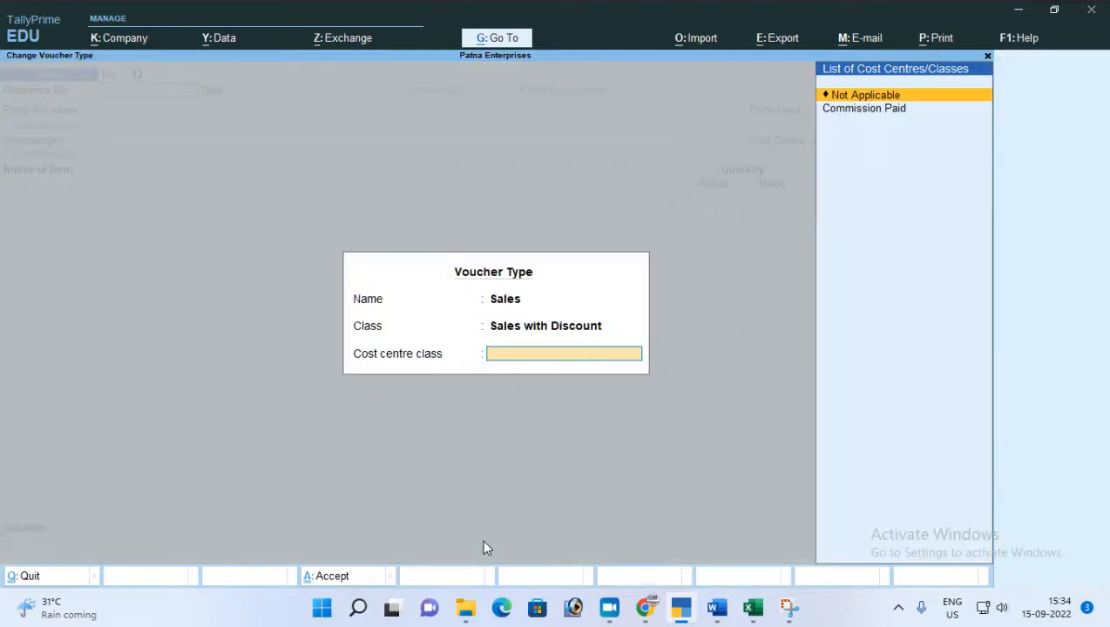
pyautogui.press('Return')
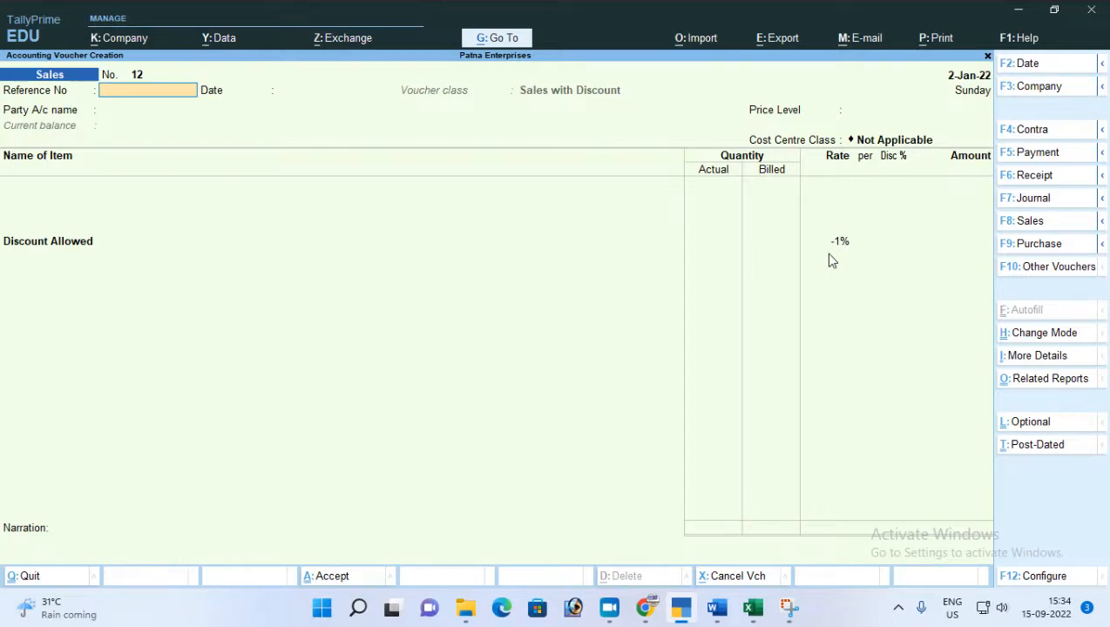
# Leave the voucher's reference number and date blank and choose Nilima Stores as the party account.
pyautogui.press('Return')
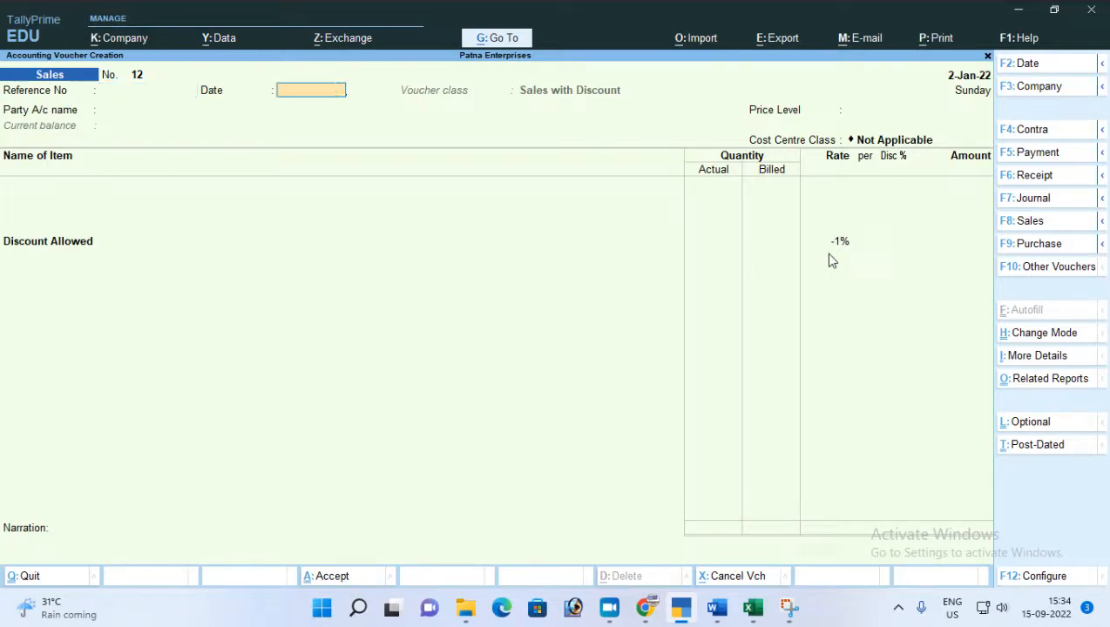
pyautogui.press('Return')
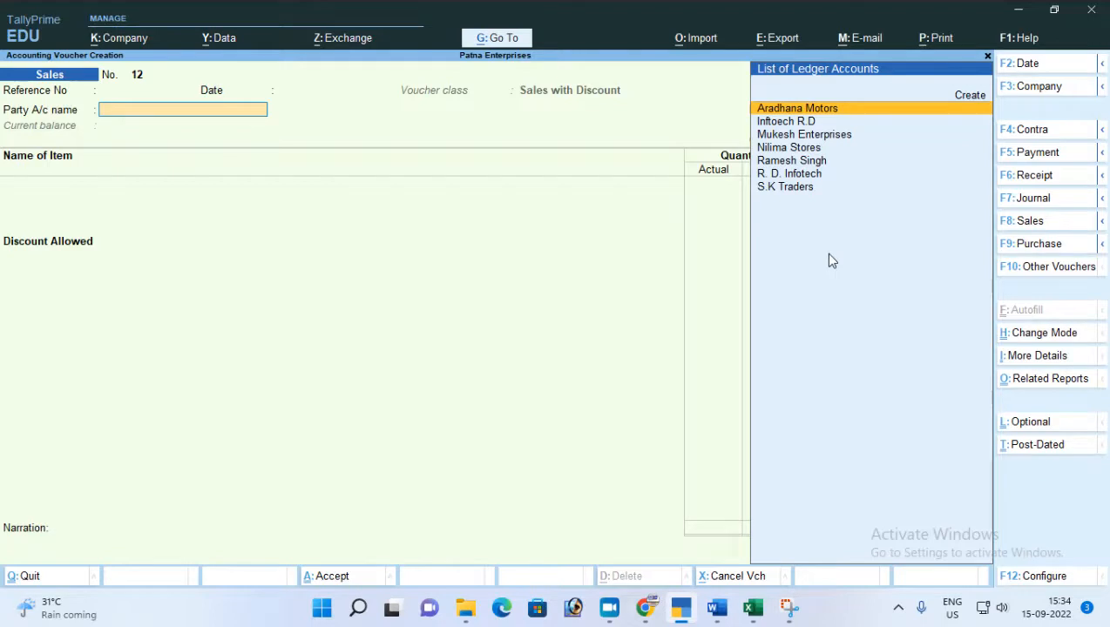
pyautogui.press('Down')
pyautogui.press('Down')
pyautogui.press('Down')
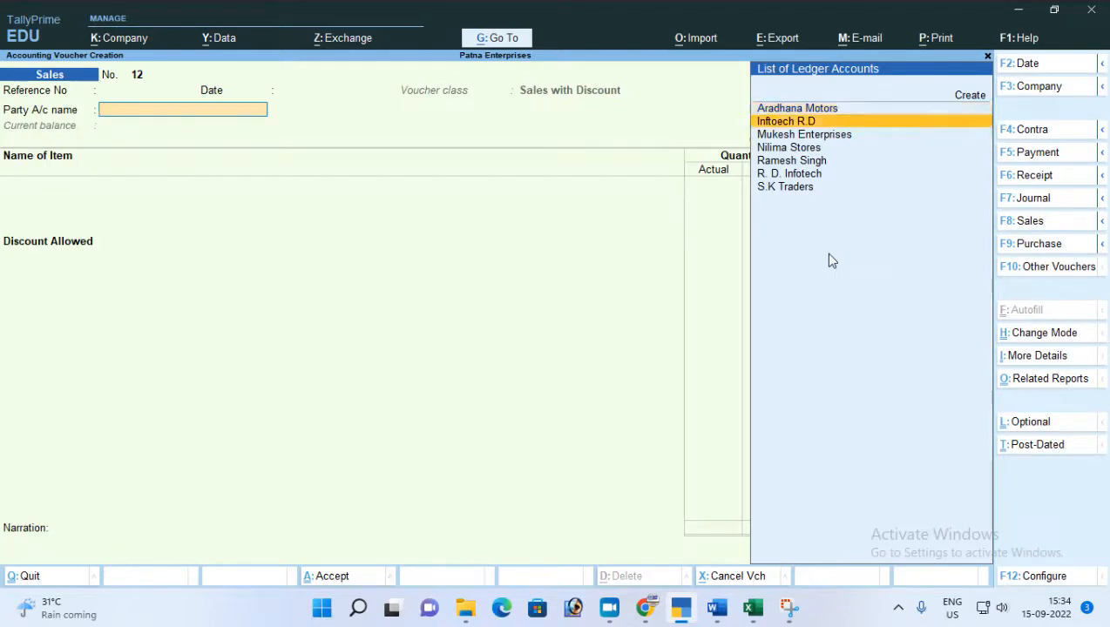
pyautogui.press('Return')
# Leave the dispatch details blank and accept the default party details, with the price level at Not Applicable.
pyautogui.press('Return')
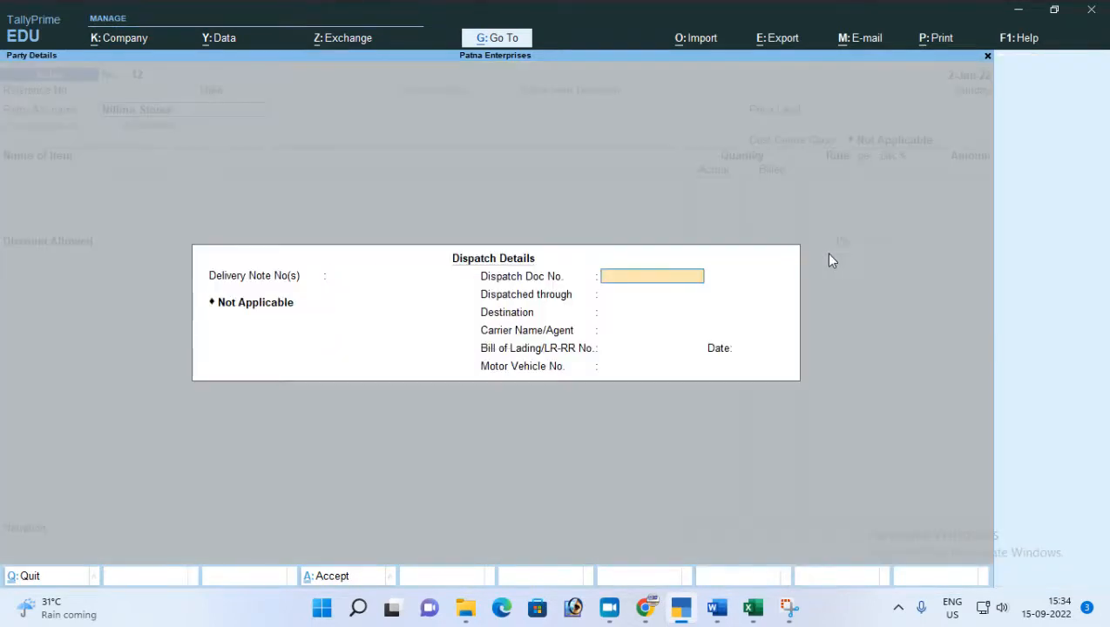
pyautogui.press('Return')
pyautogui.press('Return')
pyautogui.press('Return')
pyautogui.press('Return')
pyautogui.press('Return')
pyautogui.press('Return')
pyautogui.press('Return')
pyautogui.press('Return')
pyautogui.press('Return')
pyautogui.press('Return')
pyautogui.press('Return')
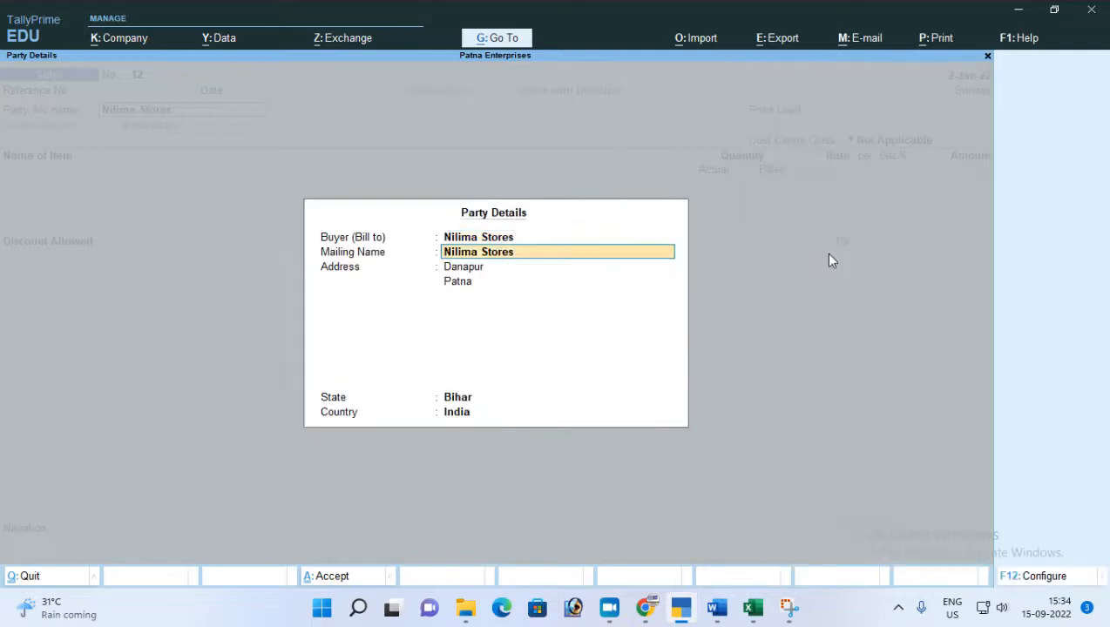
pyautogui.press('Return')
pyautogui.press('Return')
pyautogui.press('Return')
pyautogui.press('Return')
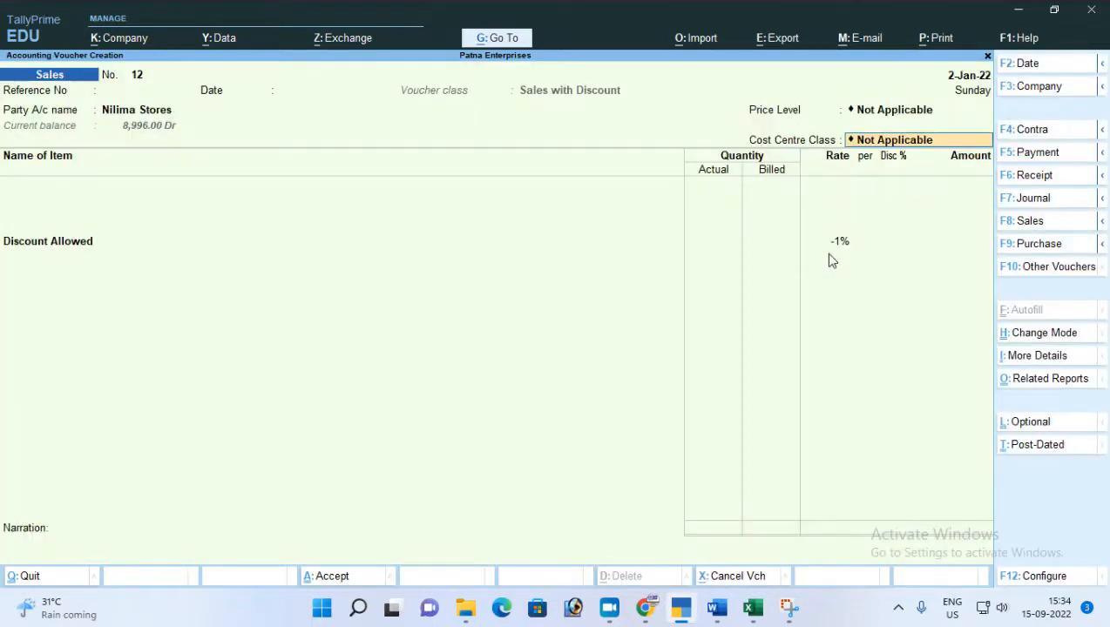
# Add Dabar Aawla as the voucher's stock item, without a description and with tracking and order numbers Not Applicable.
pyautogui.write('D')
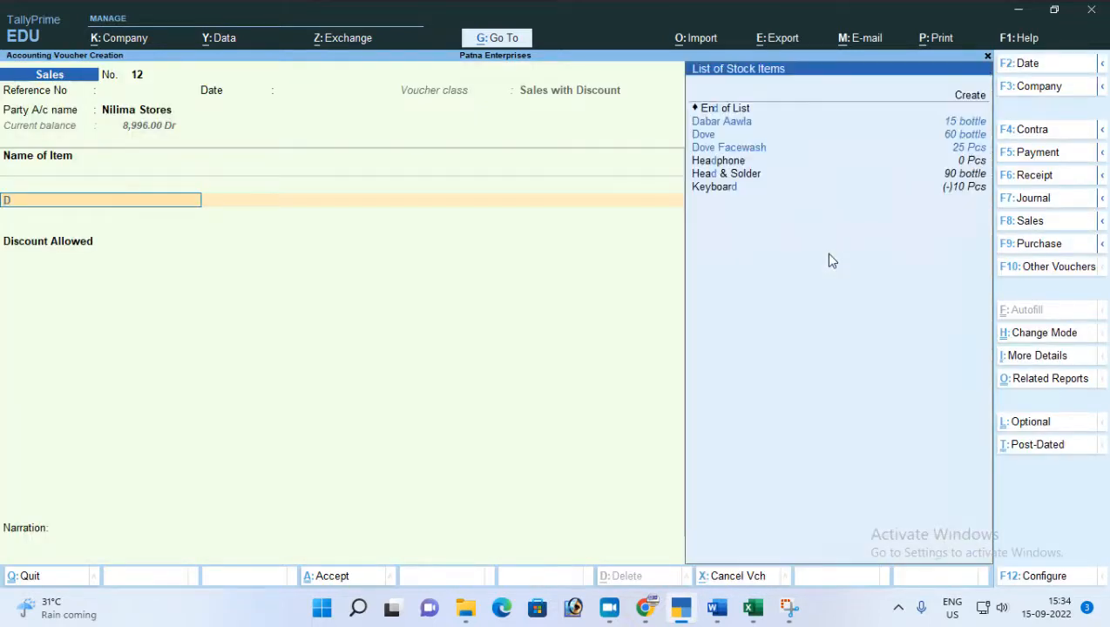
pyautogui.press('Down')
pyautogui.press('Up')
pyautogui.press('Return')
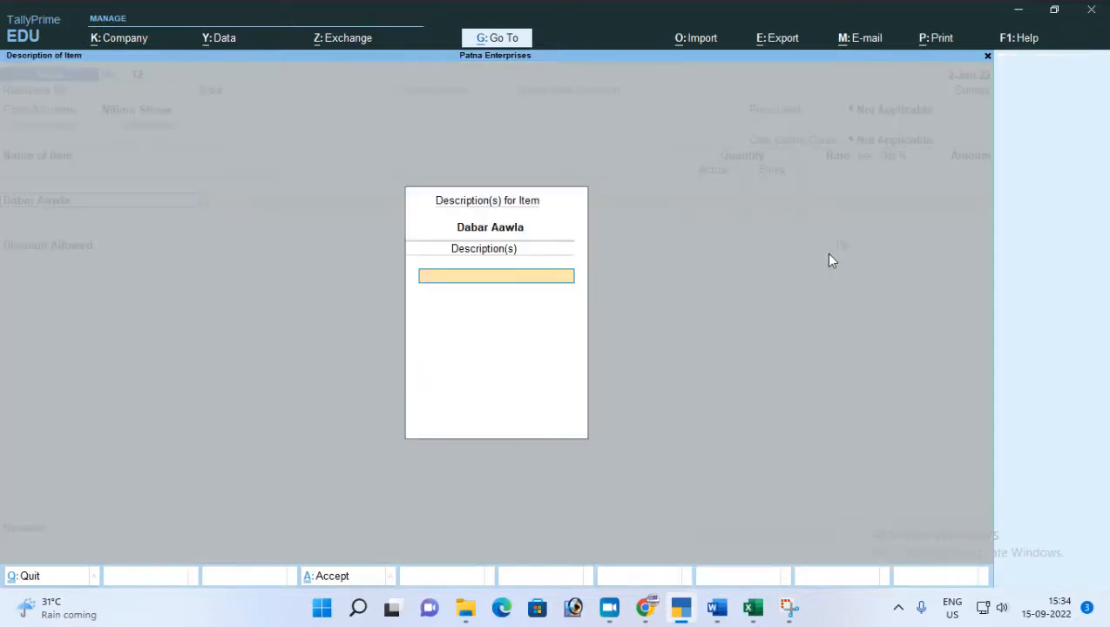
pyautogui.press('Return')
# Allocate 5 bottles of Dabar Aawla from Main Location at a rate of 47.00, leaving the item discount blank.
pyautogui.press('Return')
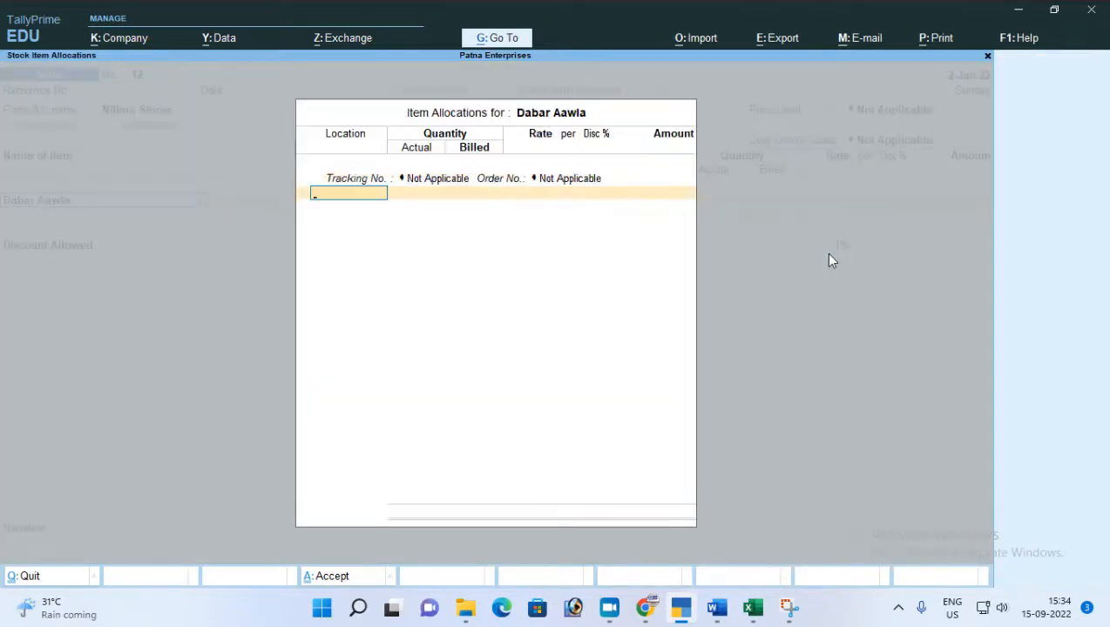
pyautogui.press('Down')
pyautogui.press('Down')
pyautogui.press('Down')
pyautogui.press('Return')
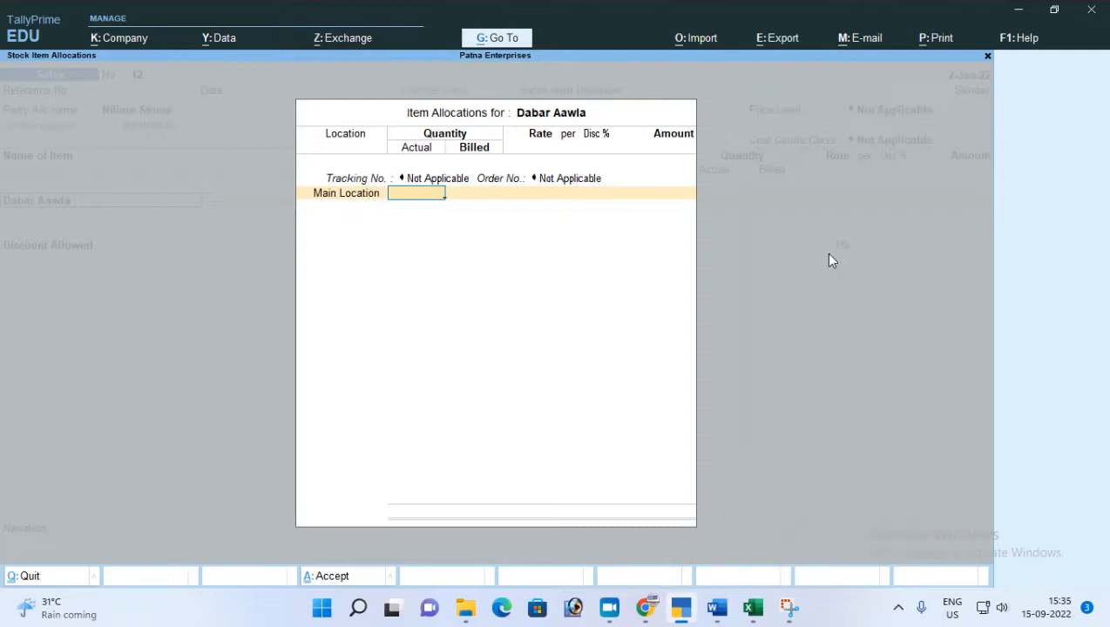
pyautogui.write('5')
pyautogui.press('Return')
pyautogui.press('Return')
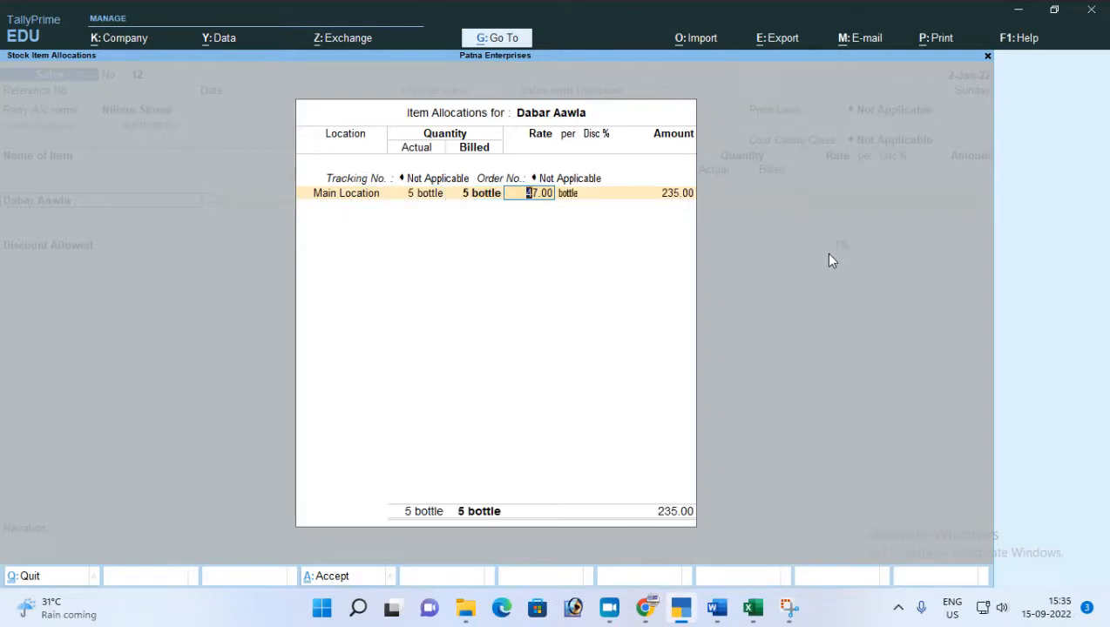
pyautogui.press('Return')
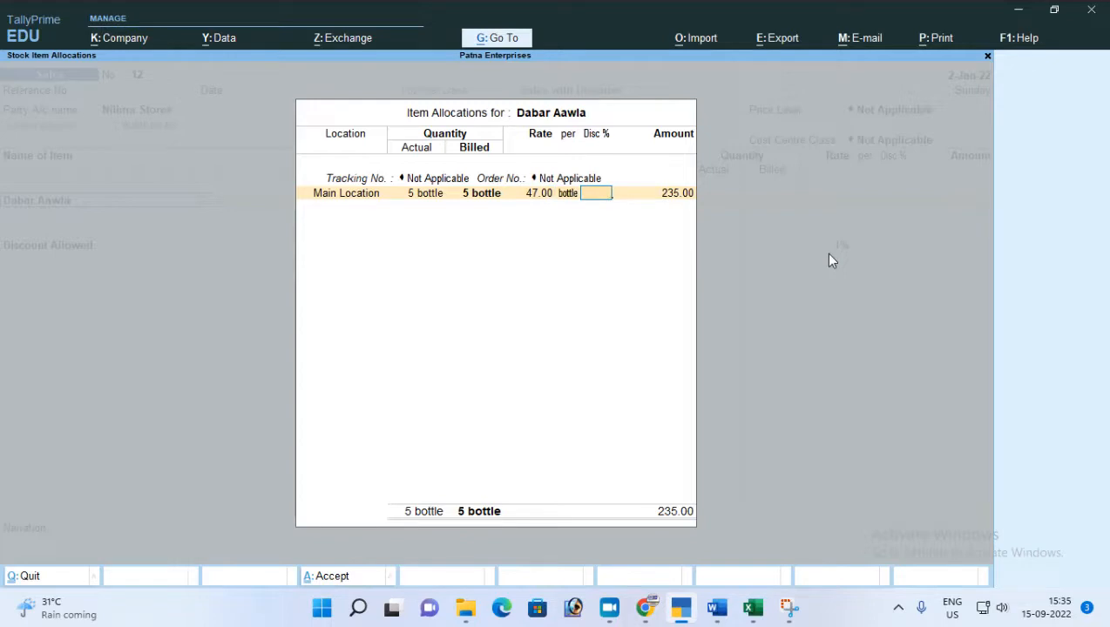
pyautogui.press('Return')
pyautogui.press('Return')
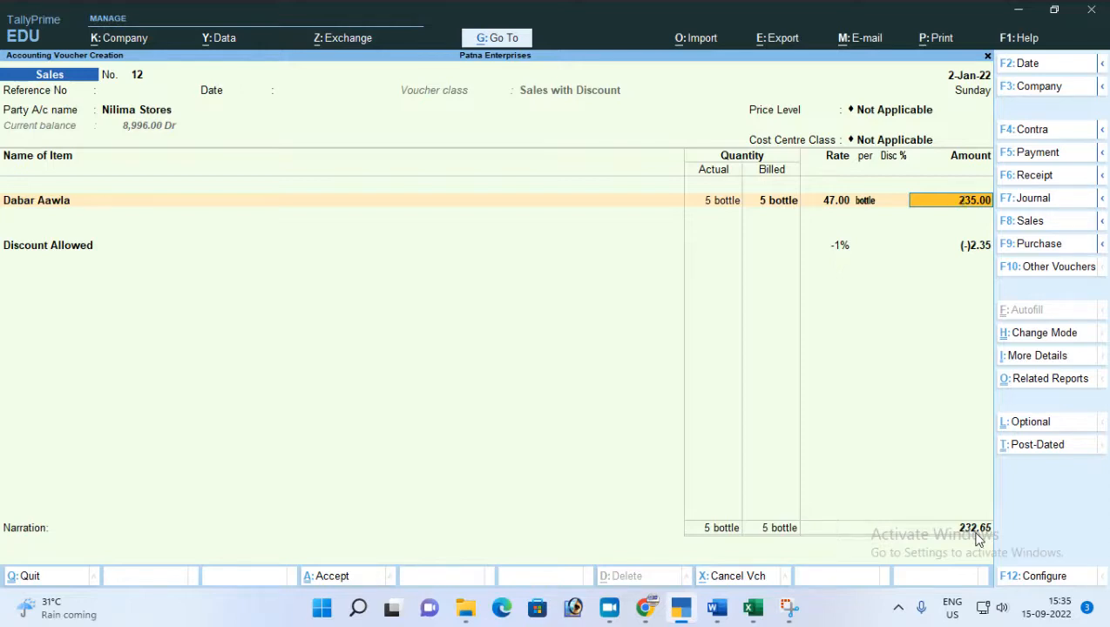
# Discard the unsaved Sales voucher and return to the Gateway of Tally.
pyautogui.press('Escape')
pyautogui.press('Escape')
pyautogui.press('Escape')
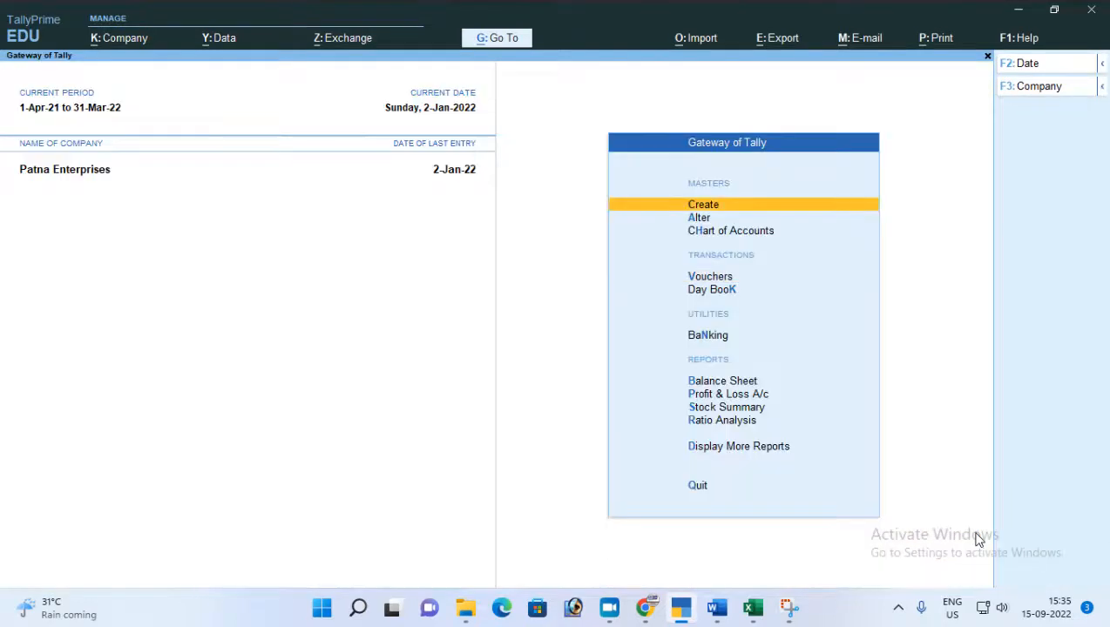
# Open the Sales voucher type for alteration from the voucher type masters.
pyautogui.press('Down')
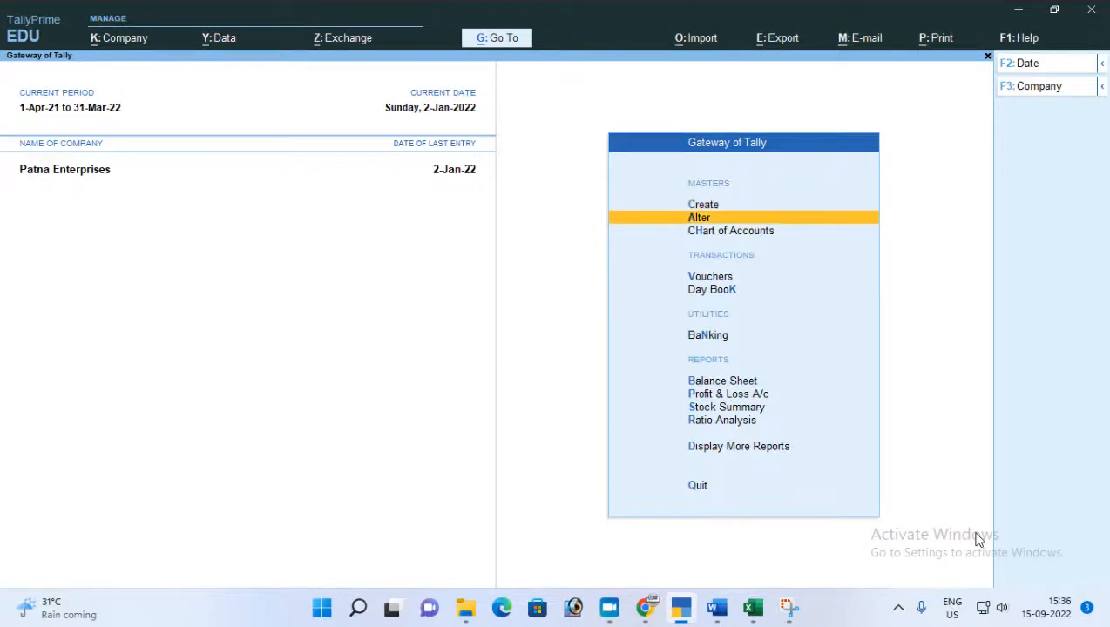
pyautogui.press('Return')
pyautogui.press('Down')
pyautogui.press('Down')
pyautogui.press('Down')
pyautogui.press('Down')
pyautogui.press('Down')
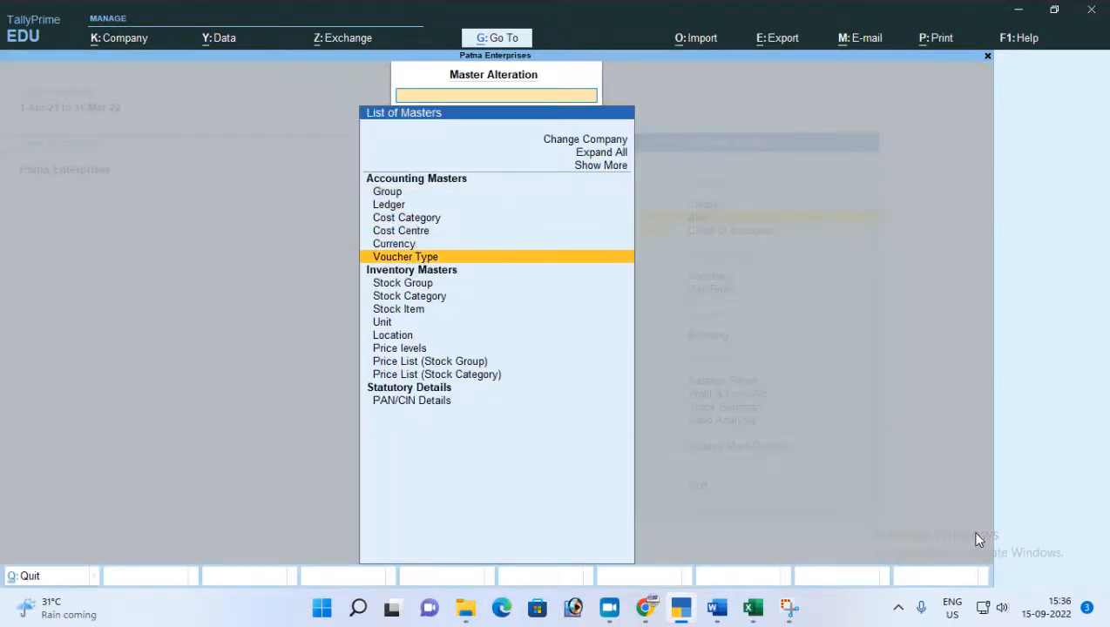
pyautogui.press('Return')
pyautogui.write('Sa')
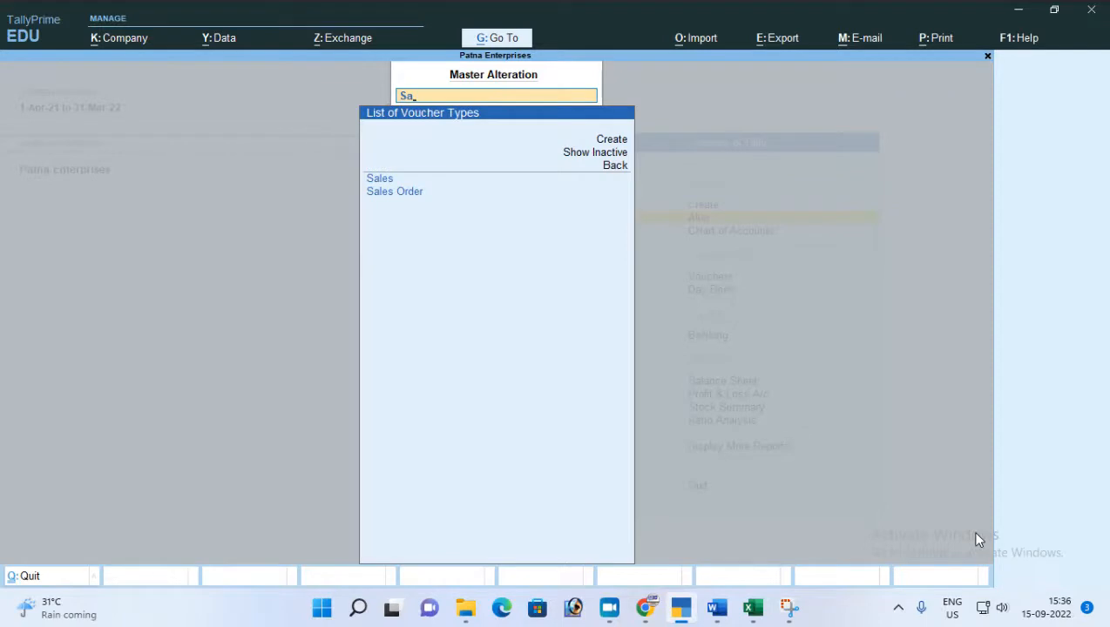
pyautogui.press('Return')
# Keep the Sales voucher type's general and printing settings and open its Sales with Discount class for editing.
pyautogui.press('Return')
pyautogui.press('Return')
pyautogui.press('Return')
pyautogui.press('Return')
pyautogui.press('Return')
pyautogui.press('Return')
pyautogui.press('Return')
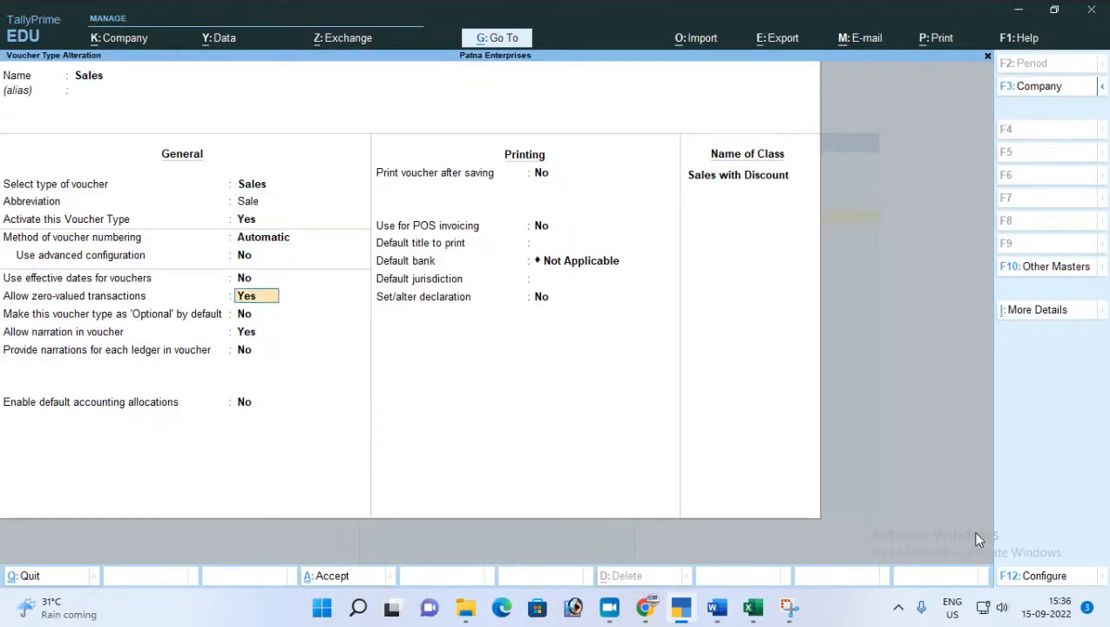
pyautogui.press('Return')
pyautogui.press('Return')
pyautogui.press('Return')
pyautogui.press('Return')
pyautogui.press('Return')
pyautogui.press('Return')
pyautogui.press('Return')
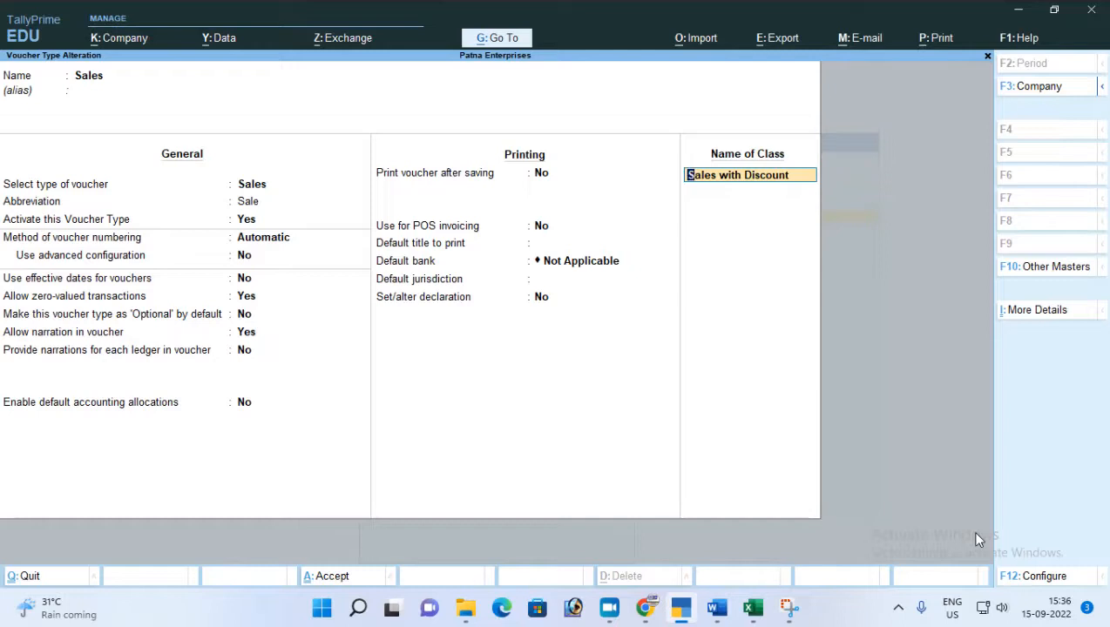
pyautogui.press('Return')
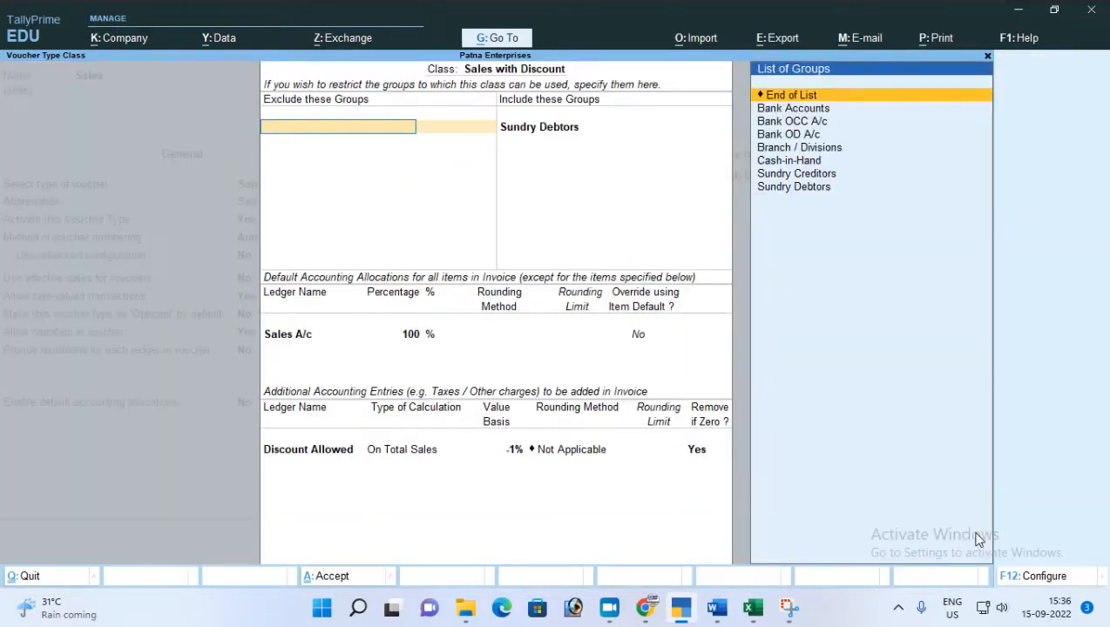
# Leave the class's excluded groups empty and add Bank Accounts to the included groups after Sundry Debtors.
pyautogui.press('Return')
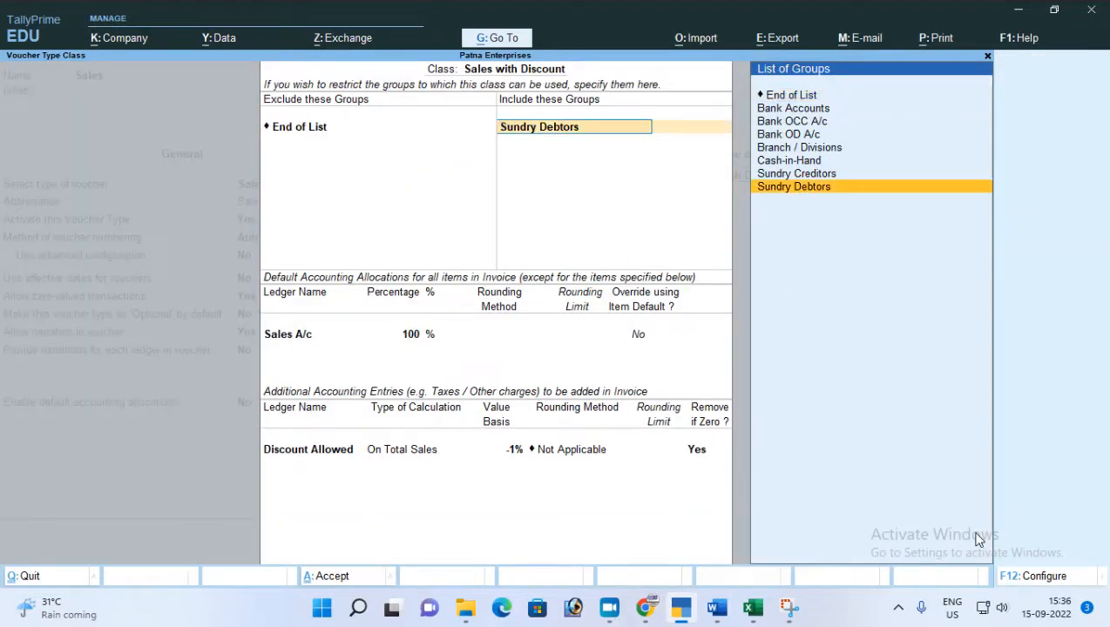
pyautogui.press('Up')
pyautogui.press('Up')
pyautogui.press('Down')
pyautogui.press('Down')
pyautogui.press('Return')
pyautogui.press('Down')
pyautogui.press('Down')
pyautogui.press('Up')
pyautogui.press('Return')
# Add Cash-in-Hand to the class's included groups and finish the group list.
pyautogui.press('Down')
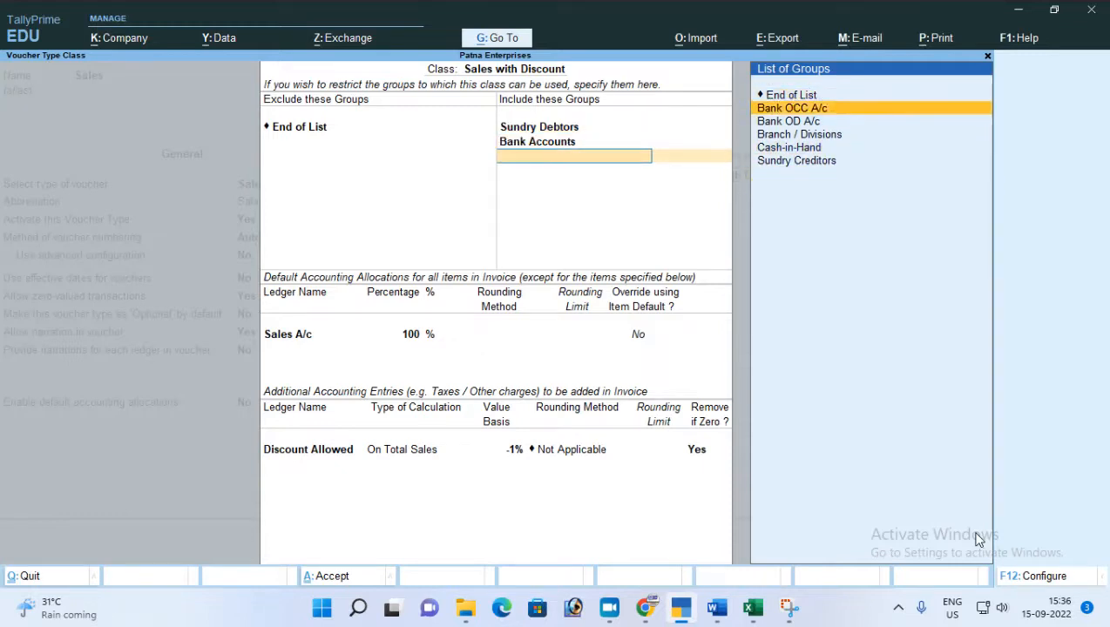
pyautogui.press('Down')
pyautogui.press('Down')
pyautogui.press('Down')
pyautogui.press('Return')
# Set the class's Discount Allowed entry to 5% on total sales with no rounding, and save the Sales voucher type.
pyautogui.press('Return')
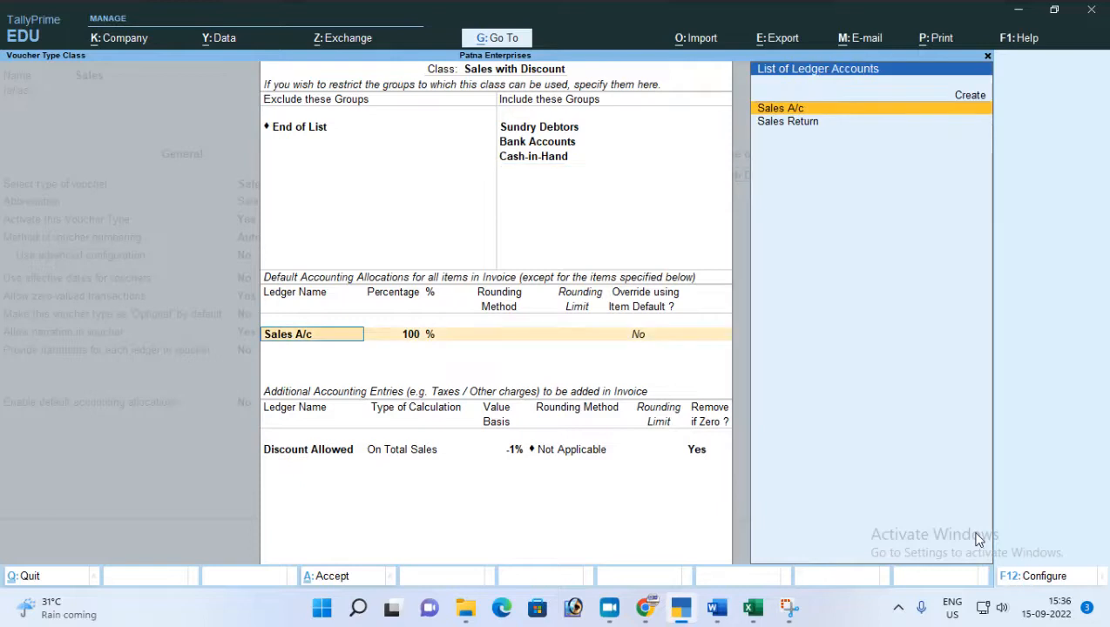
pyautogui.press('Return')
pyautogui.press('Return')
pyautogui.press('Return')
pyautogui.press('Return')
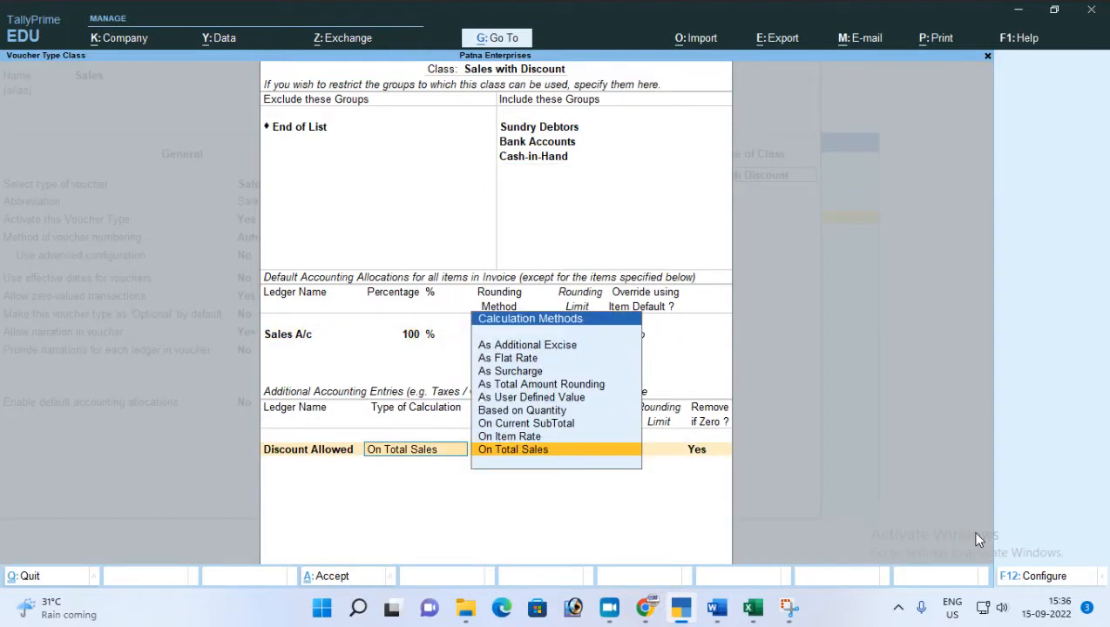
pyautogui.press('Return')
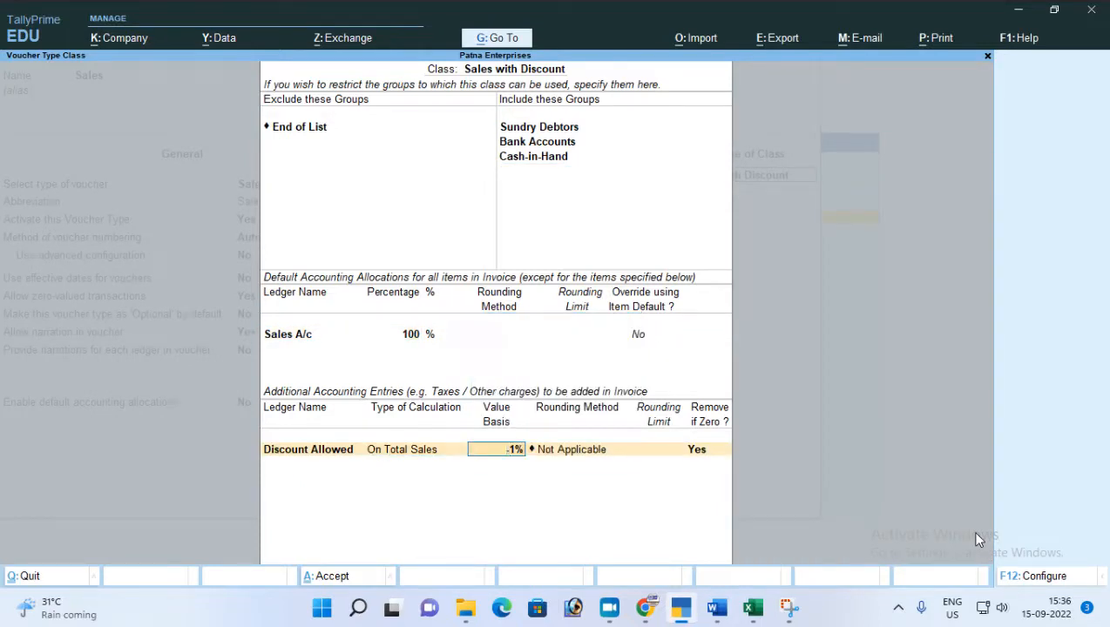
pyautogui.write('5%')
pyautogui.press('Return')
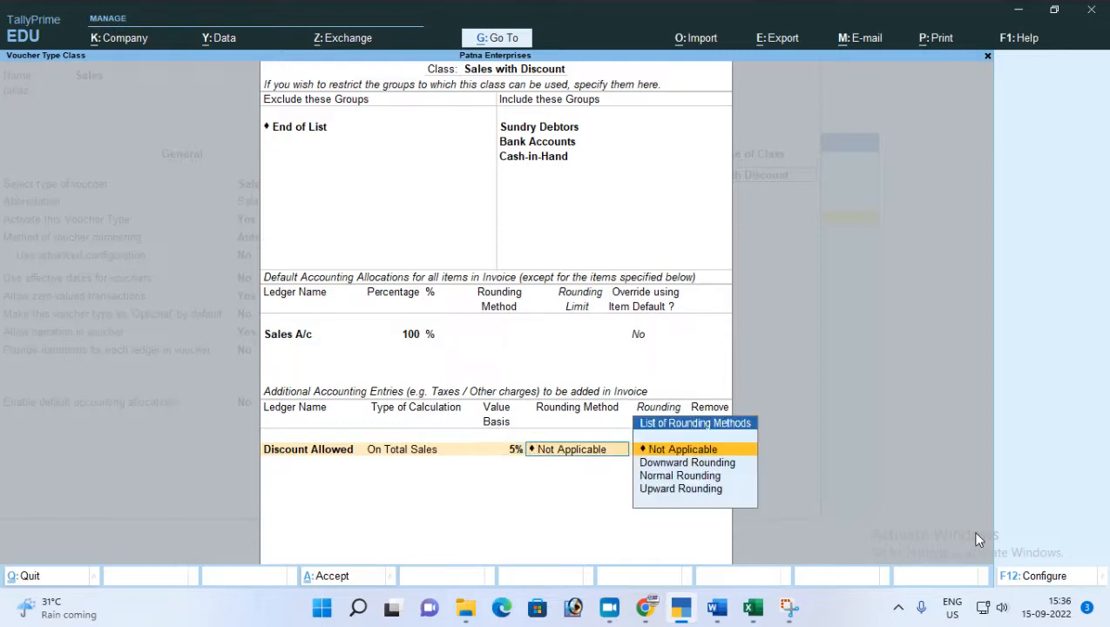
pyautogui.press('Return')
pyautogui.press('Return')
pyautogui.press('Return')
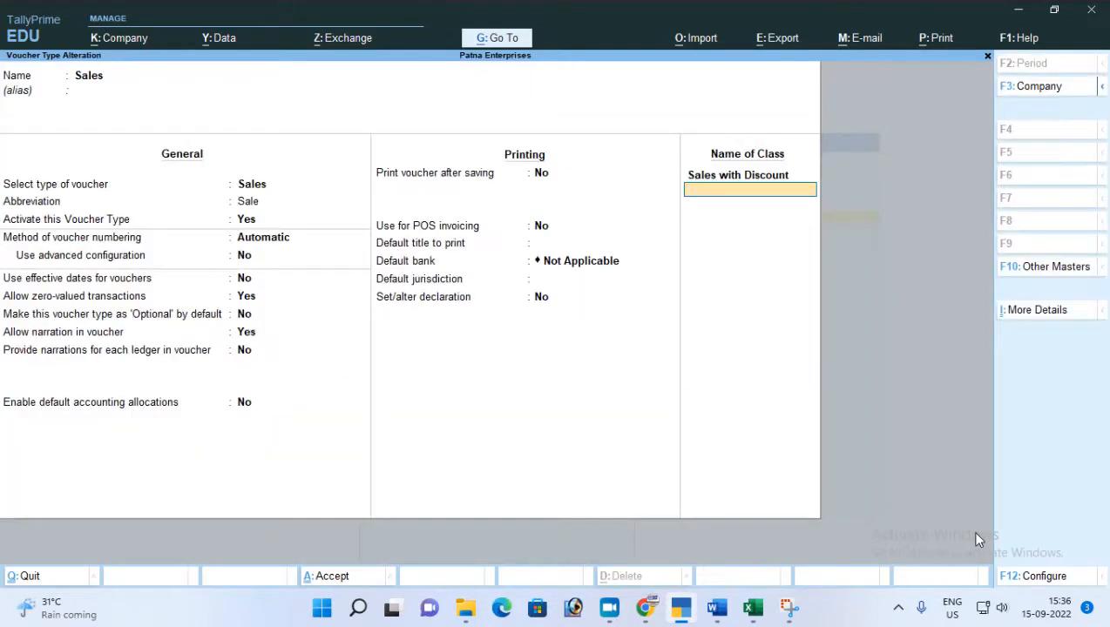
pyautogui.press('Return')
pyautogui.press('Return')
pyautogui.press('Escape')
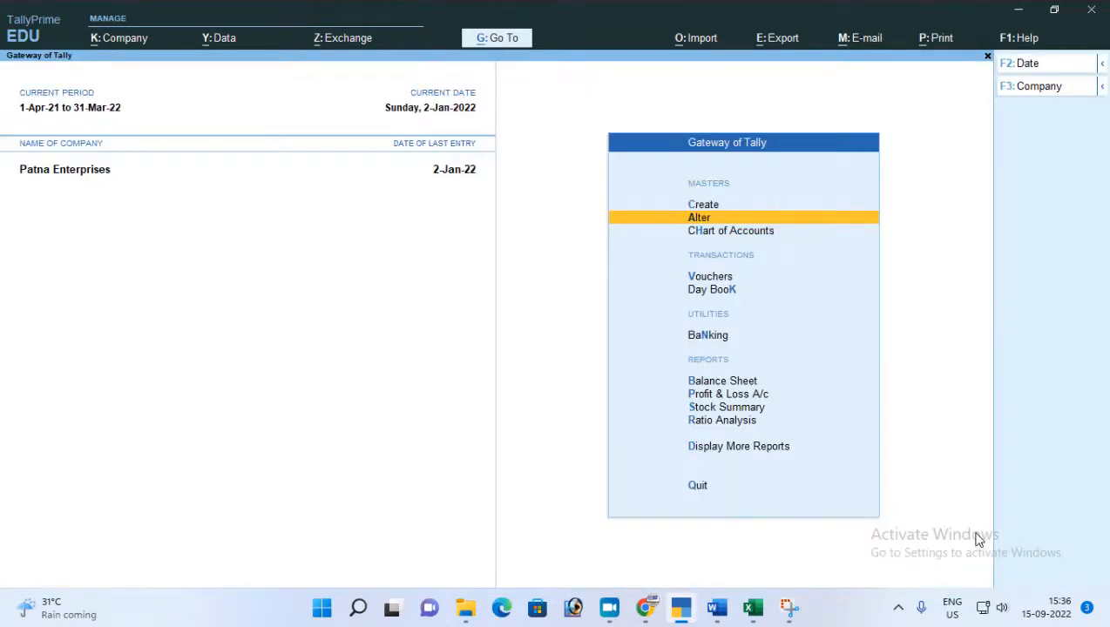
# Start a Sales voucher using the Sales with Discount class, with no cost centre class and no reference number.
pyautogui.press('v')
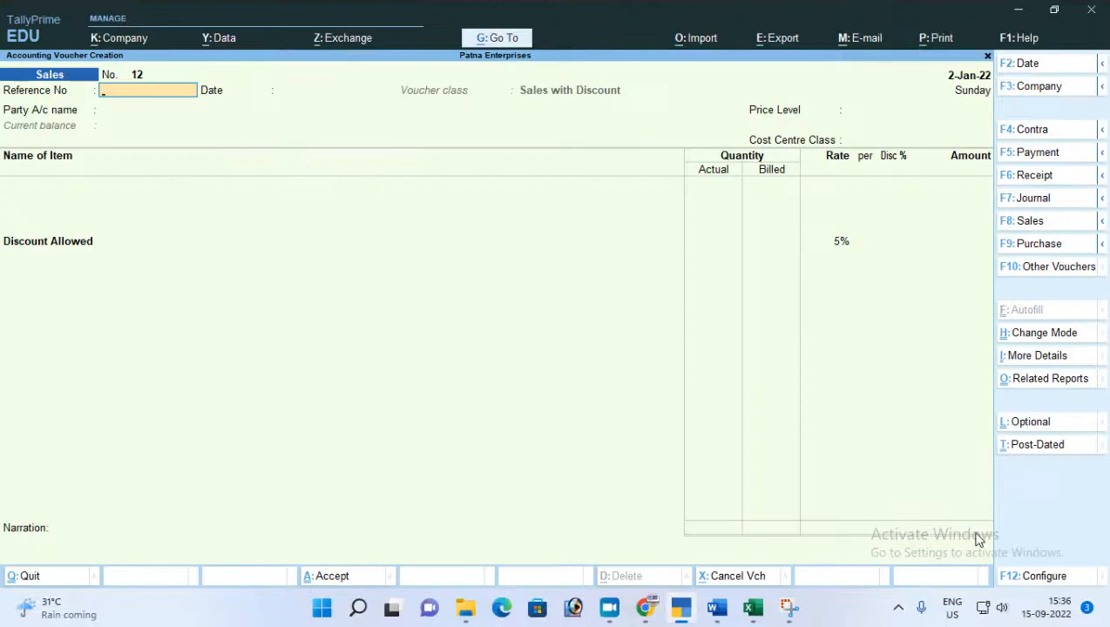
pyautogui.press('F8')
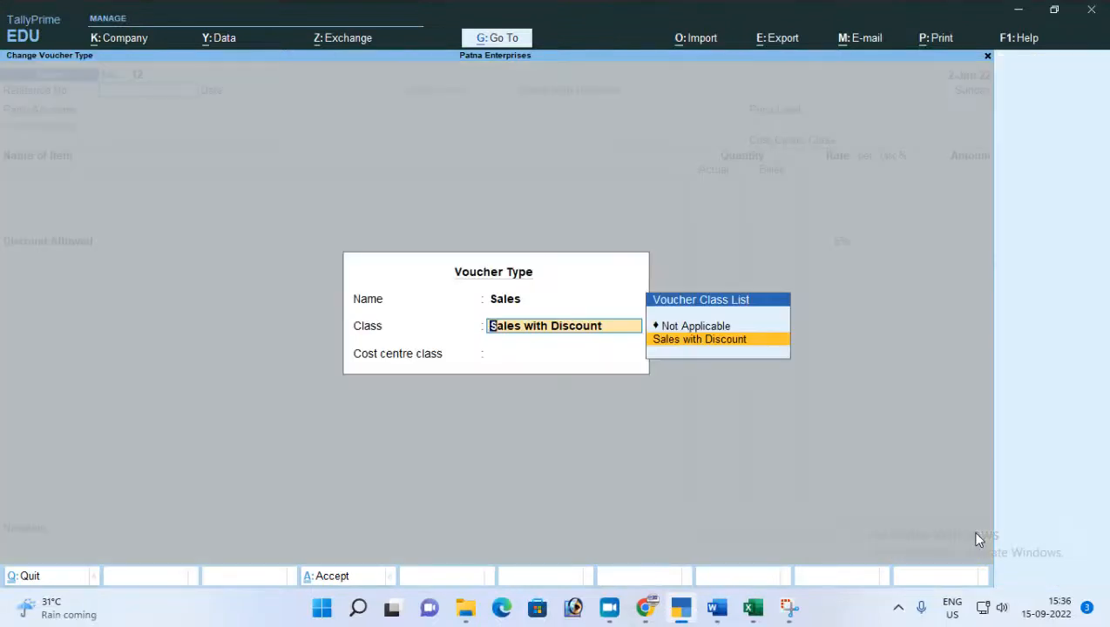
pyautogui.press('Return')
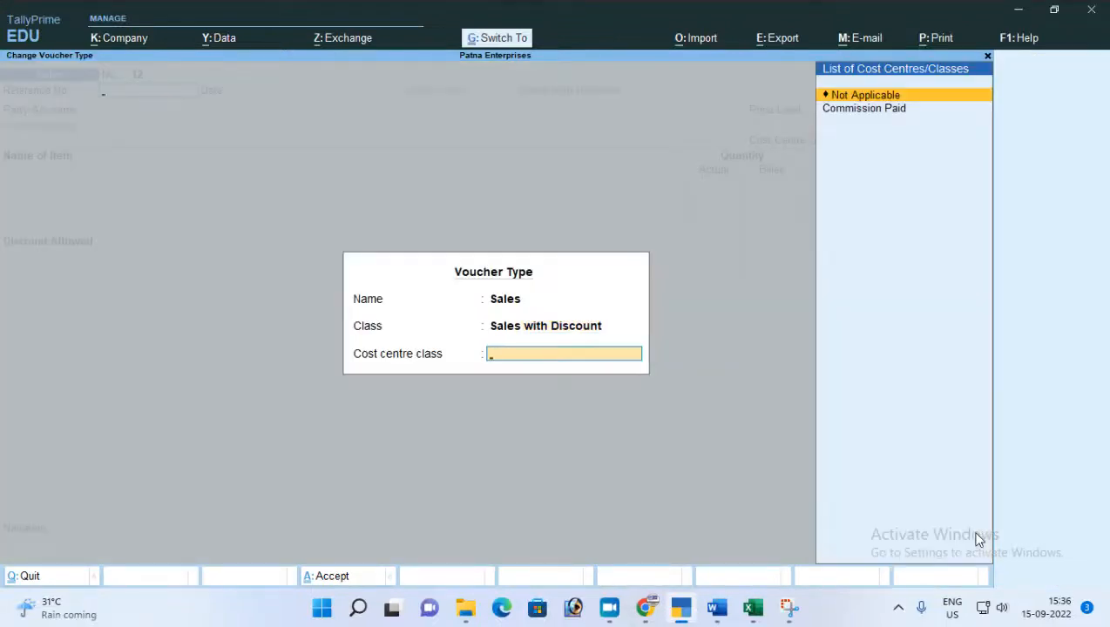
pyautogui.press('Return')
pyautogui.press('Return')
pyautogui.press('Return')
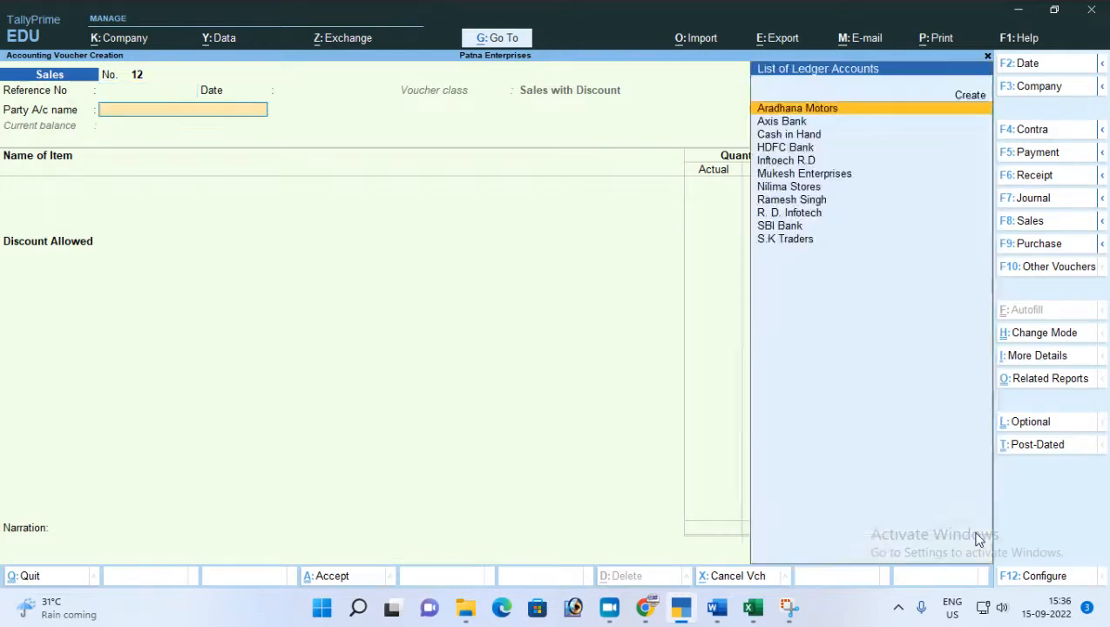
pyautogui.press('Down')
pyautogui.press('Down')
pyautogui.press('Down')
pyautogui.press('Up')
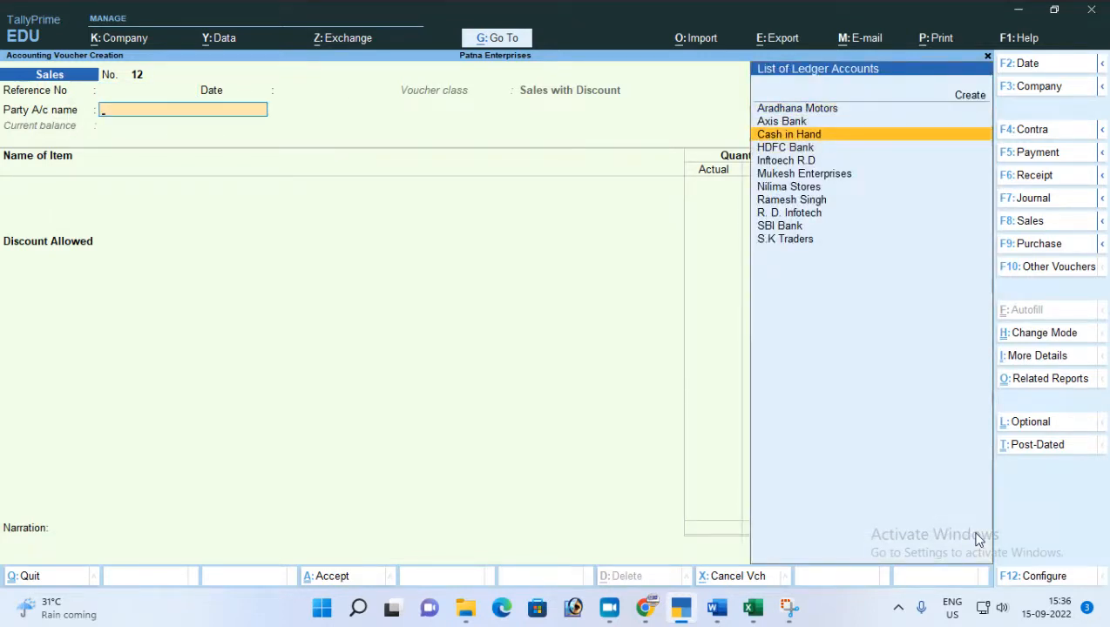
pyautogui.press('Down')
pyautogui.press('Return')
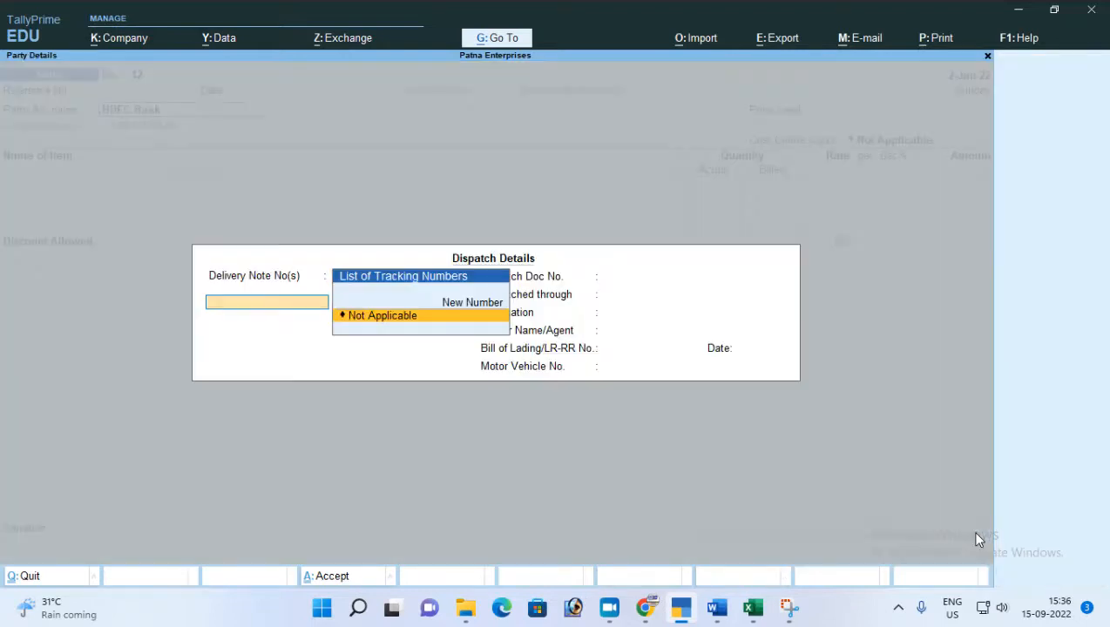
pyautogui.press('Escape')
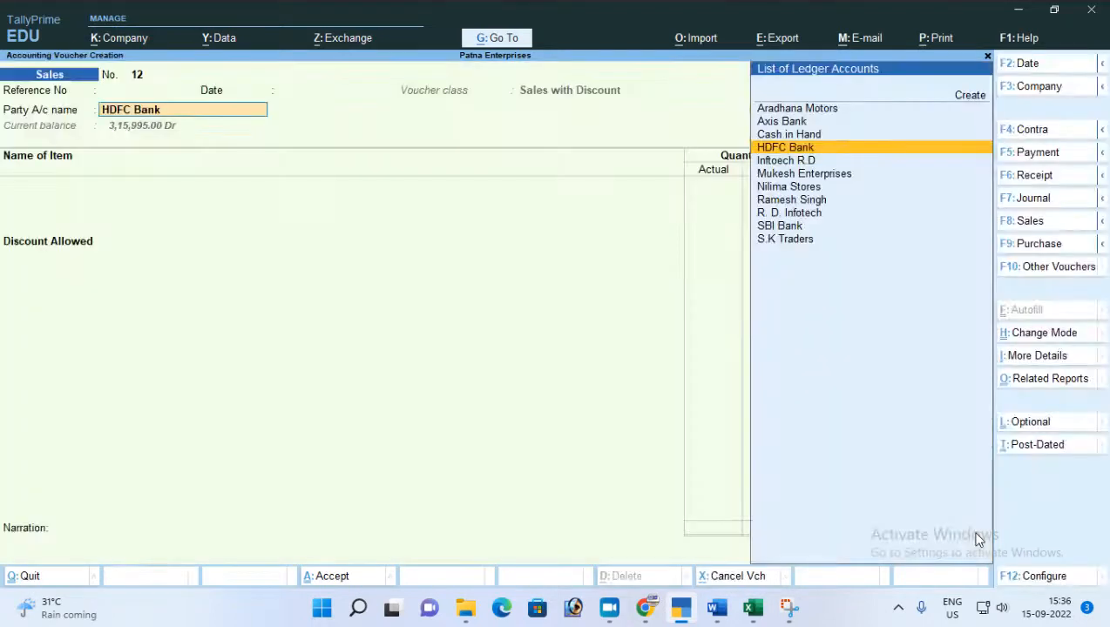
# Set Cash in Hand as the voucher's party, leaving the dispatch details blank and the price level Not Applicable.
pyautogui.press('Up')
pyautogui.press('Return')
pyautogui.press('Return')
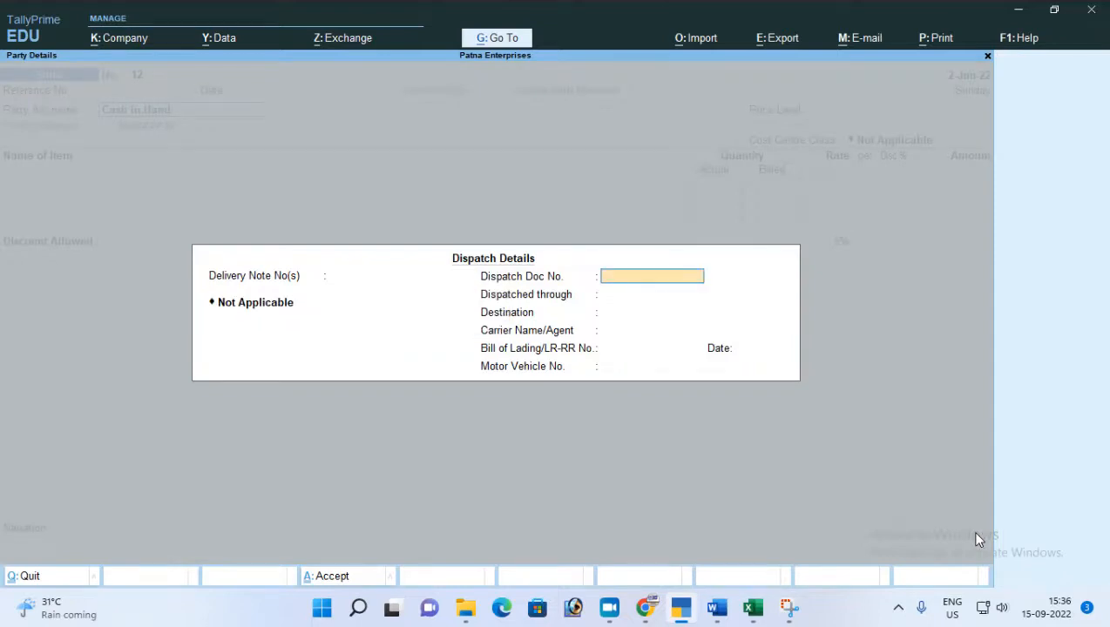
pyautogui.hotkey('ctrl', 'a')
pyautogui.hotkey('ctrl', 'a')
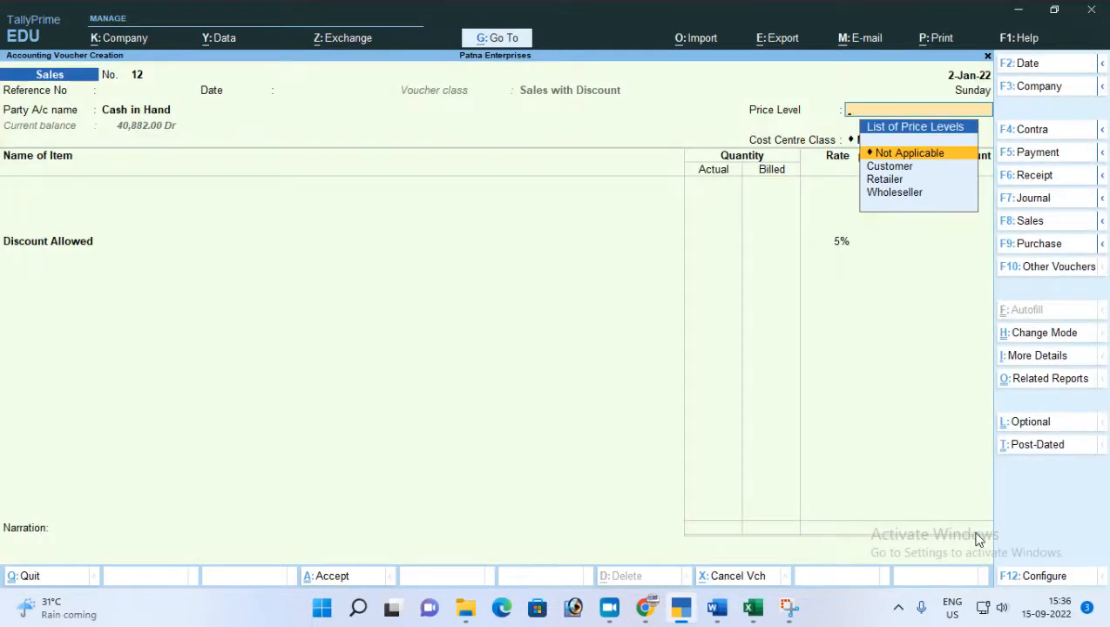
pyautogui.press('Return')
pyautogui.press('Return')
# Add the stock item Dabar Aawla to the voucher and allocate it from Main Location without a tracking or order number.
pyautogui.write('Da')
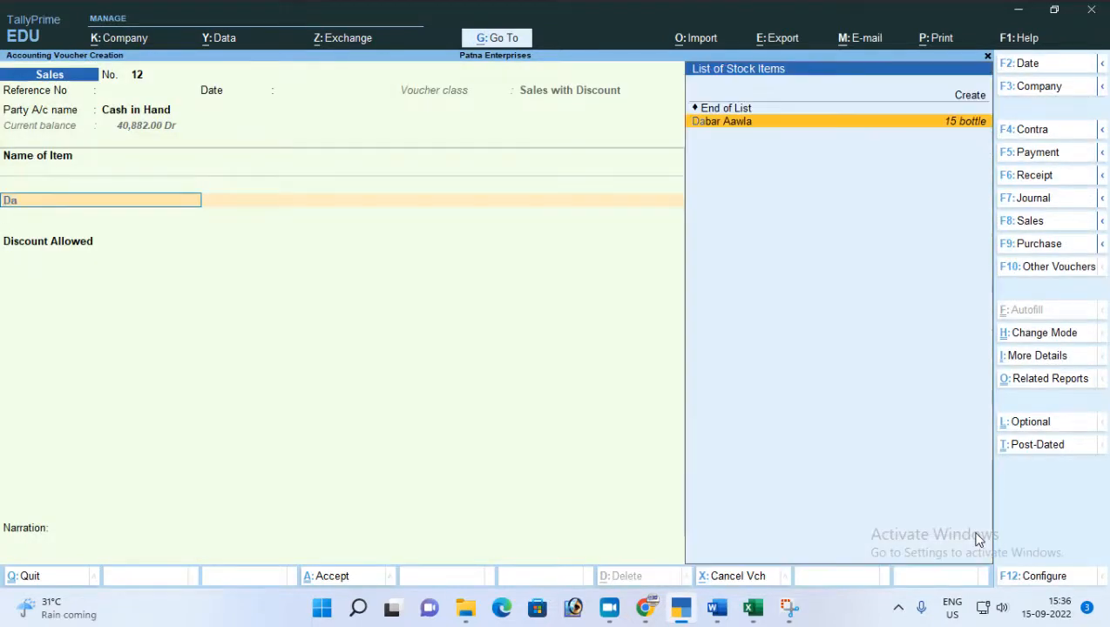
pyautogui.press('Return')
pyautogui.press('Return')
pyautogui.press('Return')
pyautogui.press('Return')
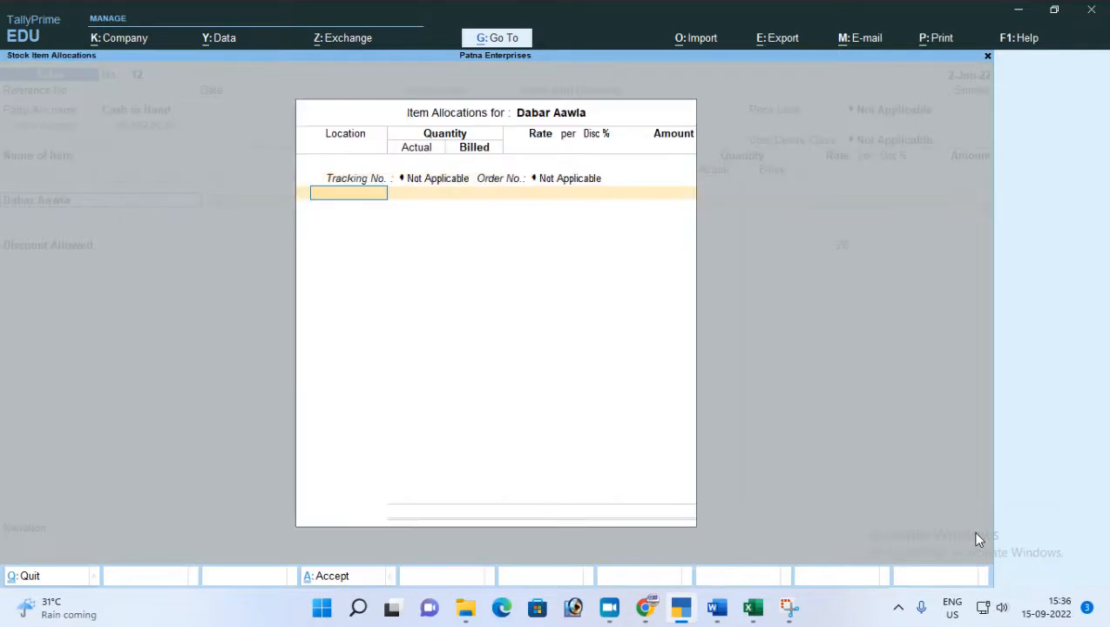
pyautogui.press('BackSpace')
pyautogui.press('space')
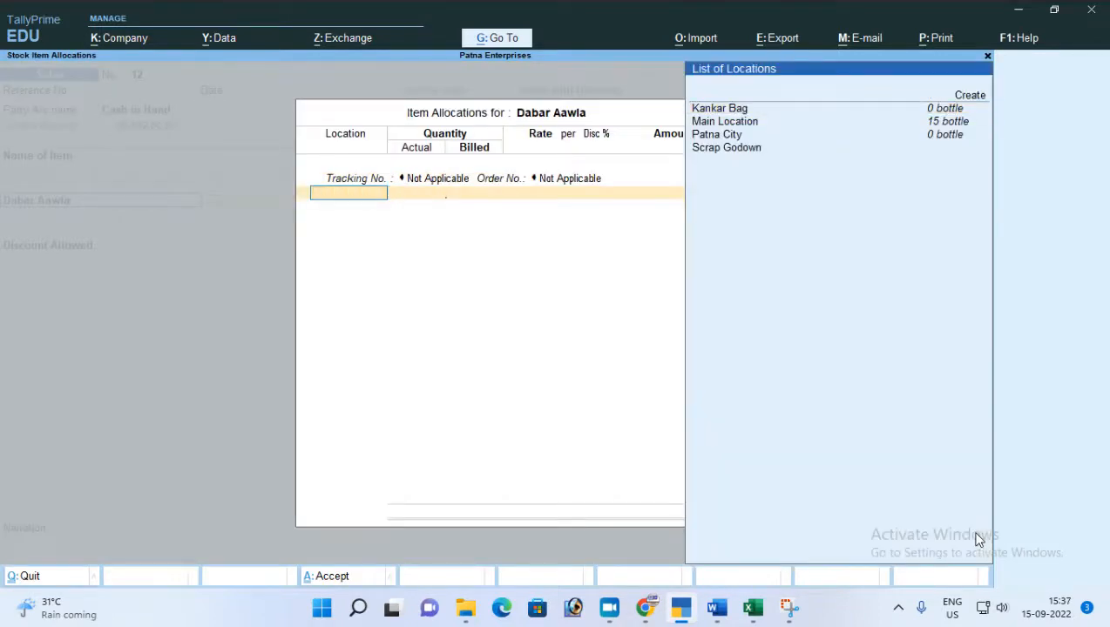
pyautogui.press('Down')
pyautogui.press('Down')
pyautogui.press('Down')
pyautogui.press('Return')
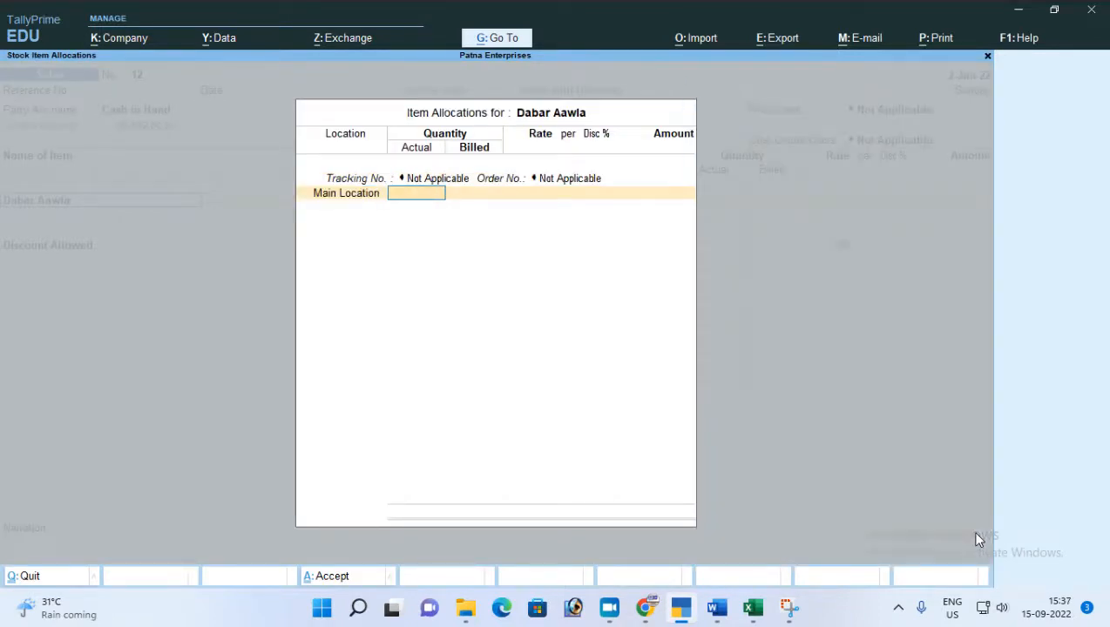
# Enter a quantity of 5 bottles for Dabar Aawla at the default rate of 47.00 and complete the allocation.
pyautogui.write('5')
pyautogui.press('Return')
pyautogui.press('Return')
pyautogui.press('Return')
pyautogui.press('Return')
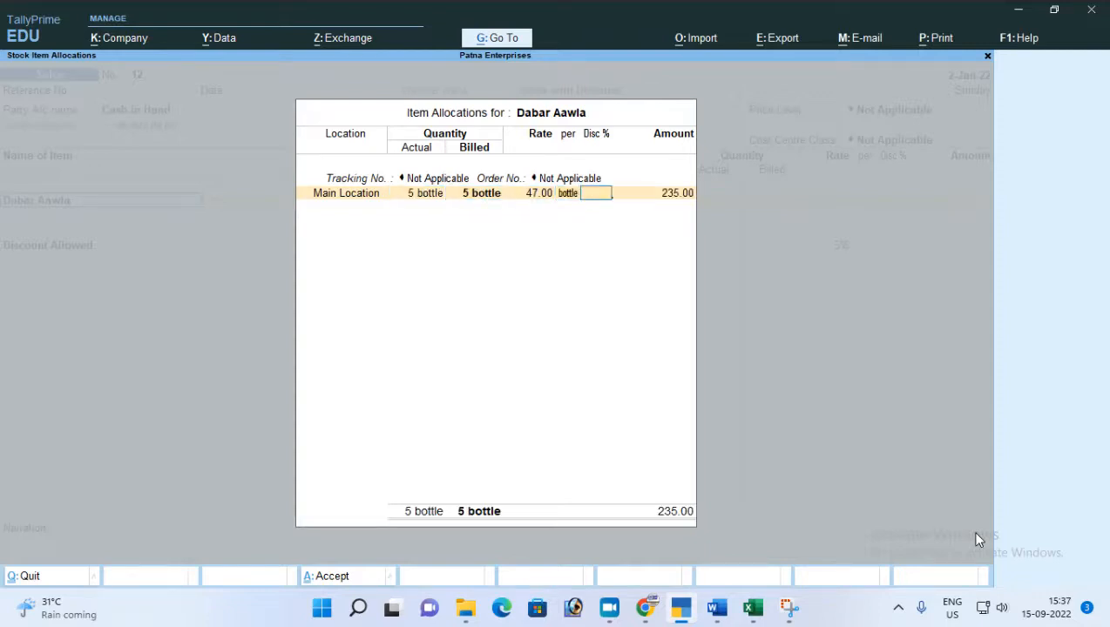
pyautogui.press('Return')
pyautogui.press('Return')
pyautogui.press('Return')
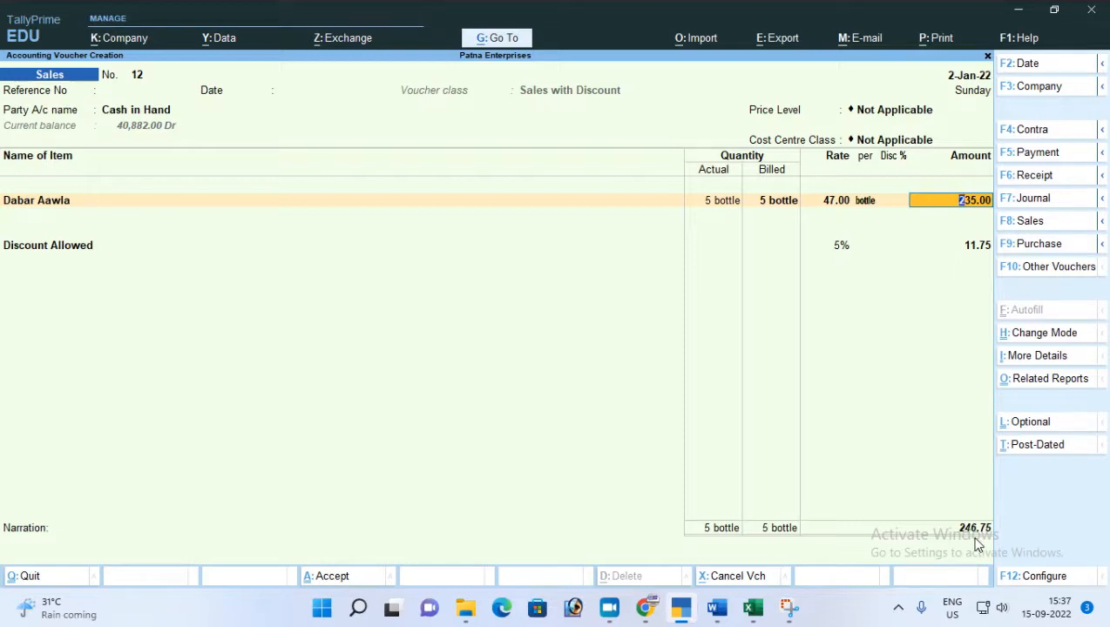
# Open the Sales voucher type for alteration without leaving the current sales voucher.
pyautogui.click(491, 39)
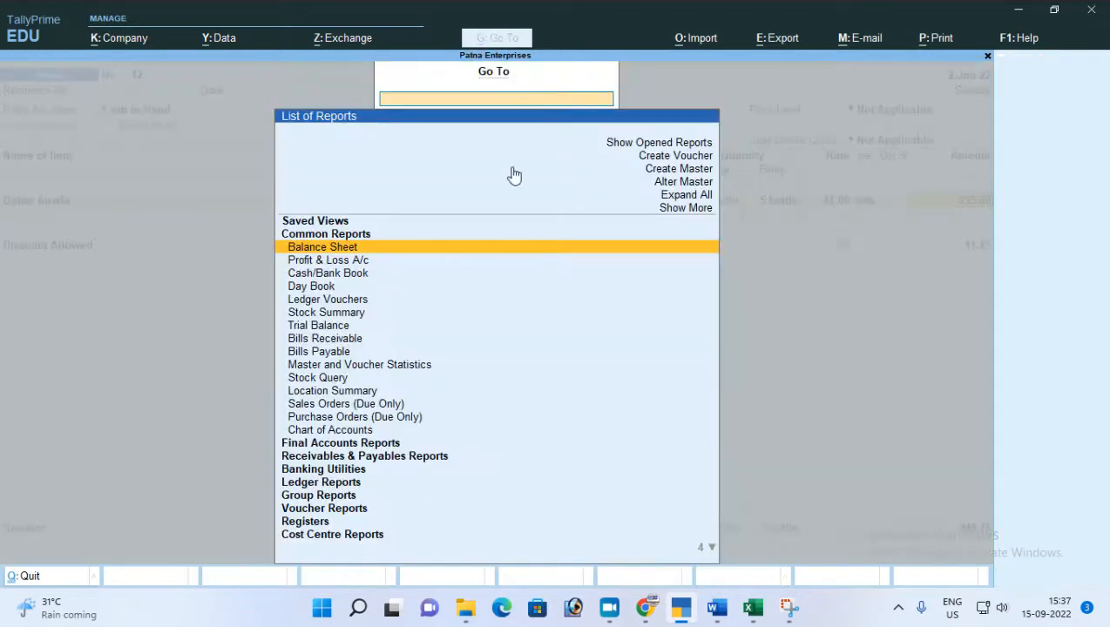
pyautogui.click(684, 183)
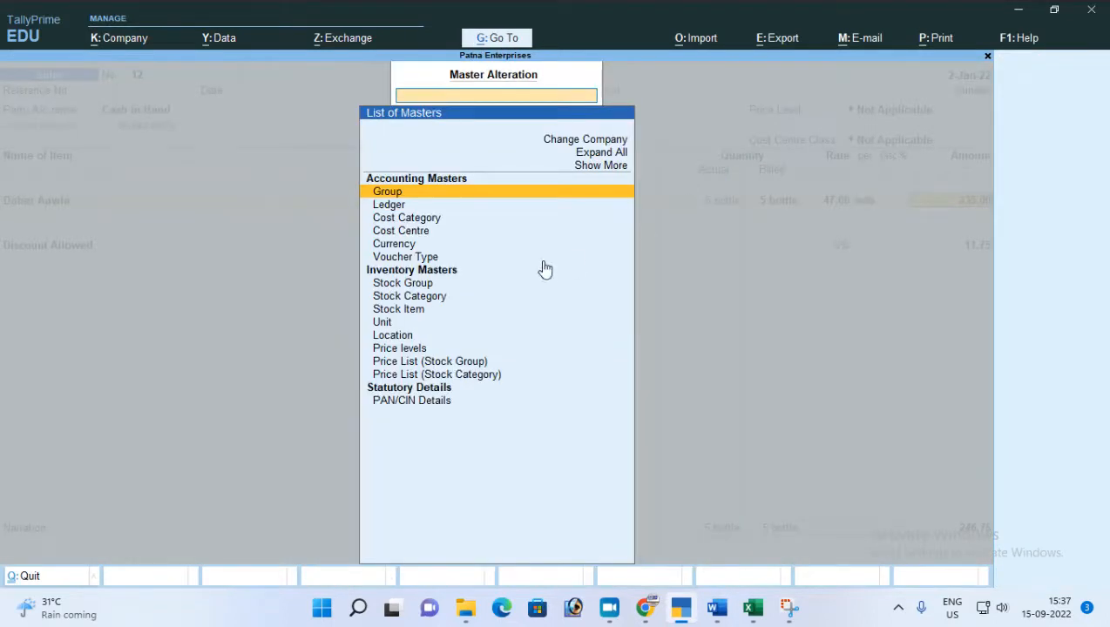
pyautogui.click(417, 261)
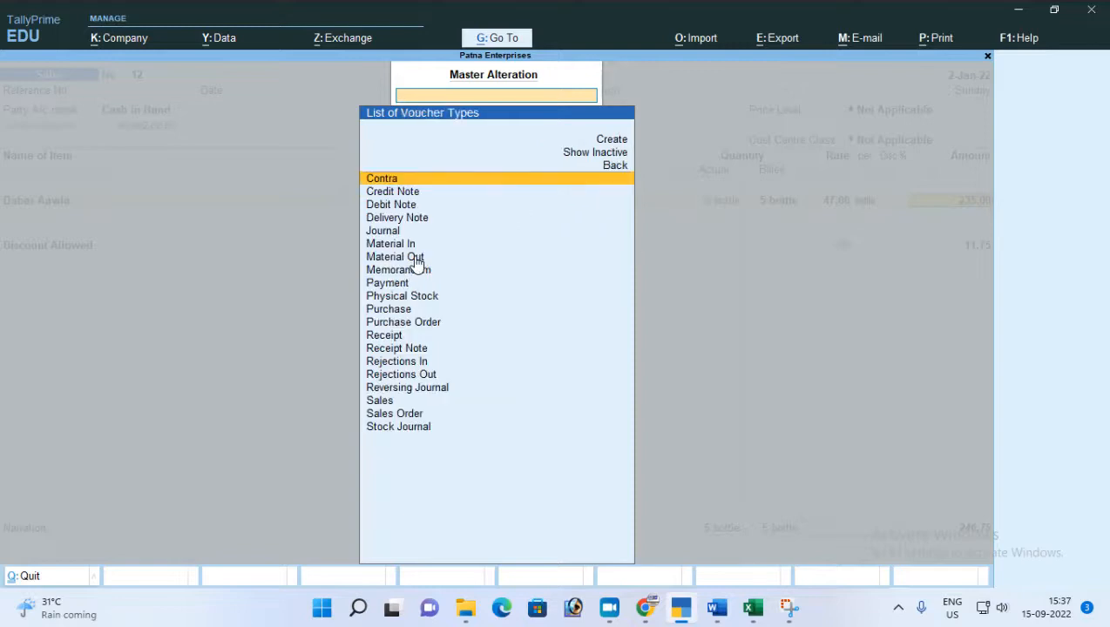
pyautogui.write('Sa')
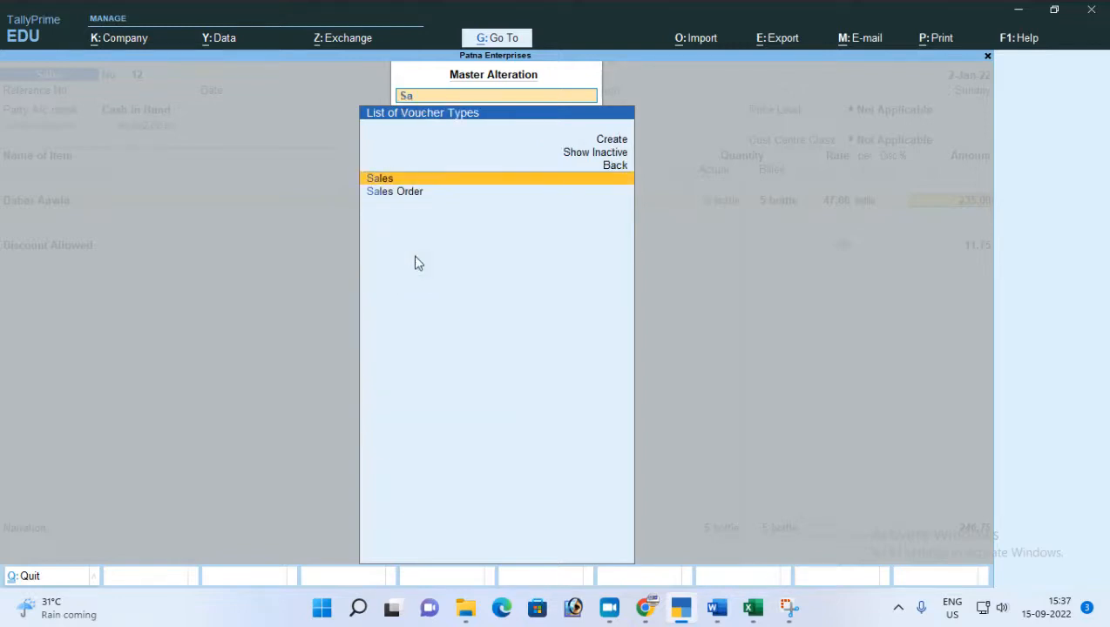
pyautogui.press('Return')
# Keep the Sales voucher type's general and printing settings and open the Sales with Discount class.
pyautogui.press('Return')
pyautogui.press('Return')
pyautogui.press('Return')
pyautogui.press('Return')
pyautogui.press('Return')
pyautogui.press('Return')
pyautogui.press('Return')
pyautogui.press('Return')
pyautogui.press('Return')
pyautogui.press('Return')
pyautogui.press('Return')
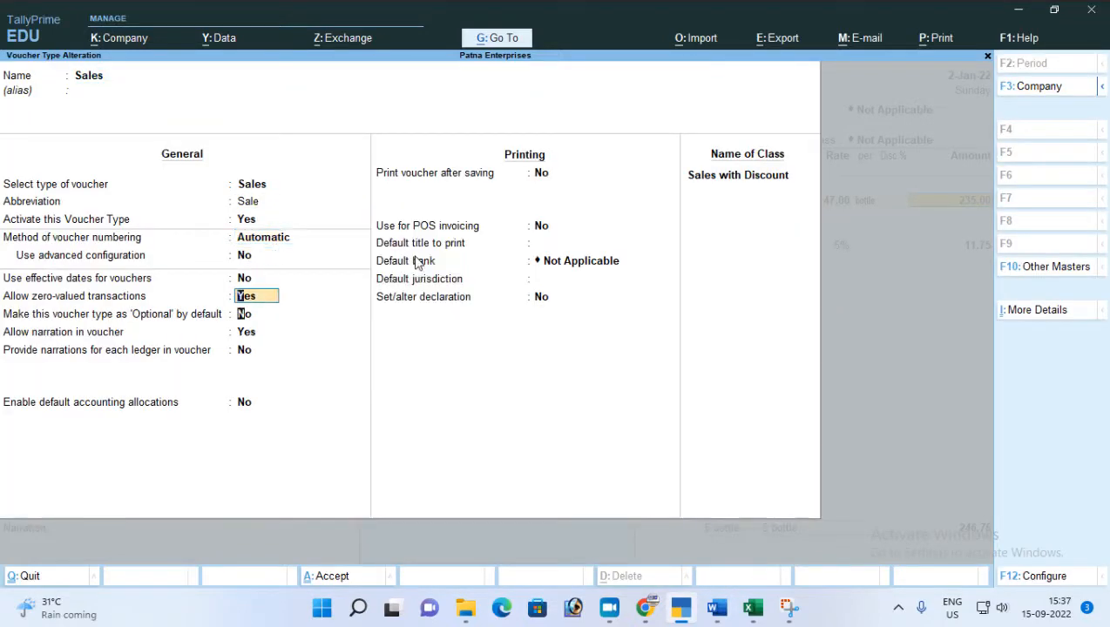
pyautogui.press('Return')
pyautogui.press('Return')
pyautogui.press('Return')
pyautogui.press('Return')
pyautogui.press('Return')
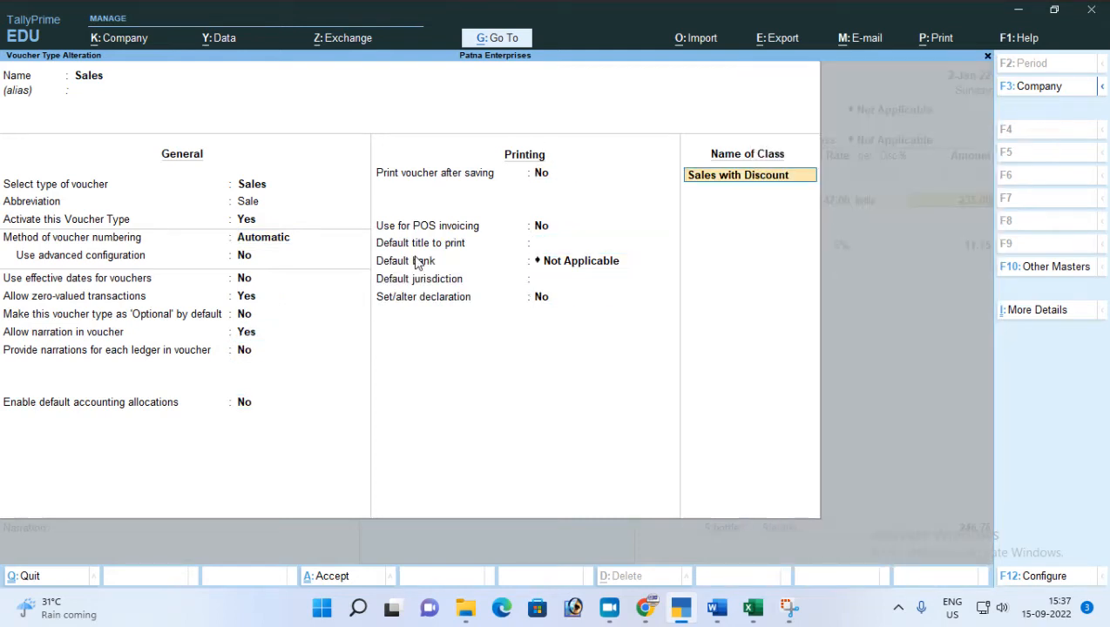
# Keep the class's groups and Sales A/c allocation, and set the Discount Allowed value basis to -5%.
pyautogui.press('Return')
pyautogui.press('Return')
pyautogui.press('Return')
pyautogui.press('Return')
pyautogui.press('Return')
pyautogui.press('Return')
pyautogui.press('Return')
pyautogui.press('Return')
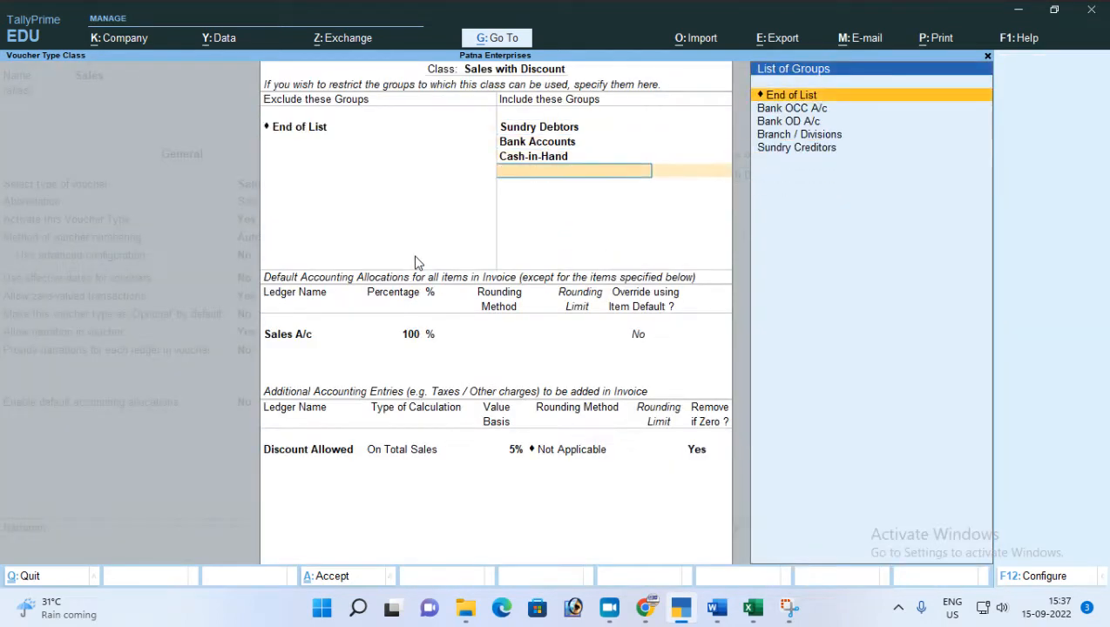
pyautogui.press('Return')
pyautogui.press('Return')
pyautogui.press('Return')
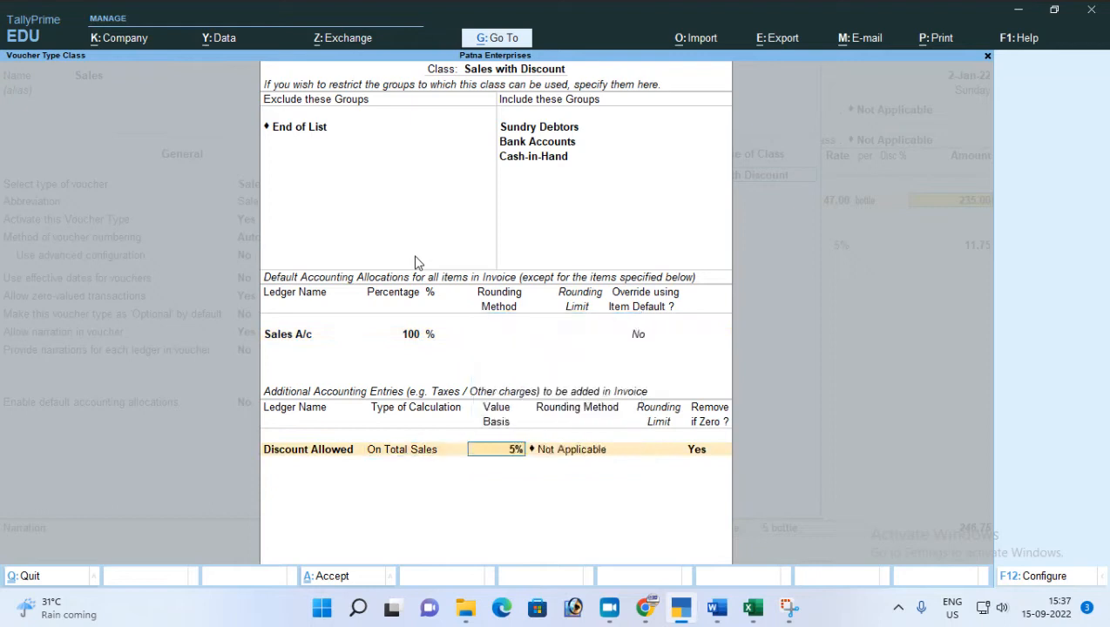
pyautogui.press('BackSpace')
pyautogui.write('-5%')
pyautogui.press('Return')
# Save the class and the Sales voucher type, and return to the open sales voucher.
pyautogui.press('Return')
pyautogui.press('Return')
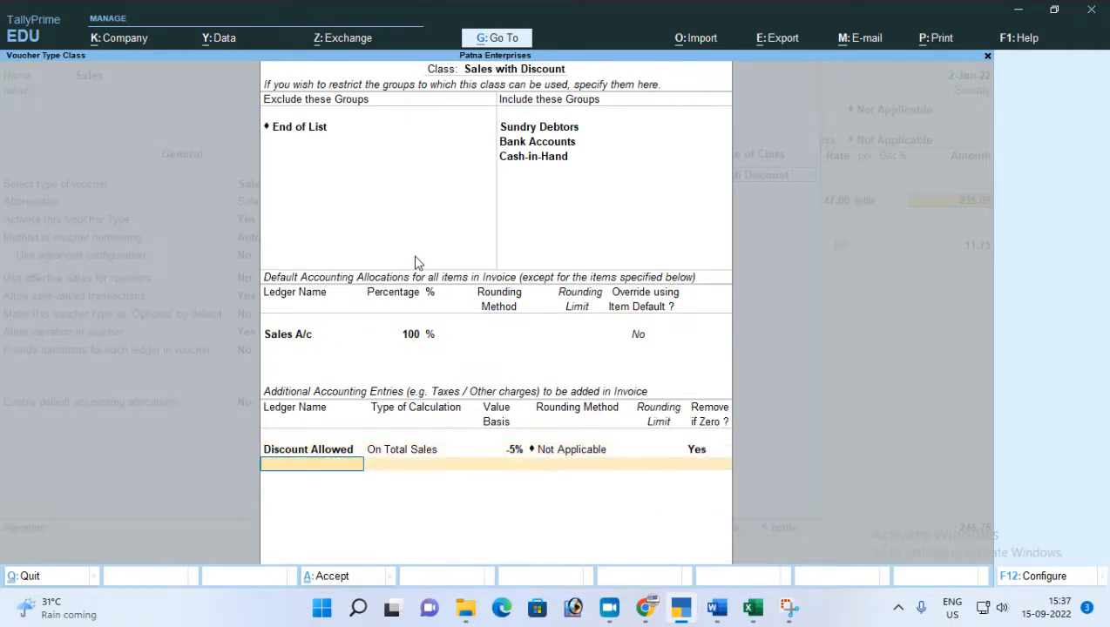
pyautogui.press('Return')
pyautogui.press('Return')
pyautogui.press('Return')
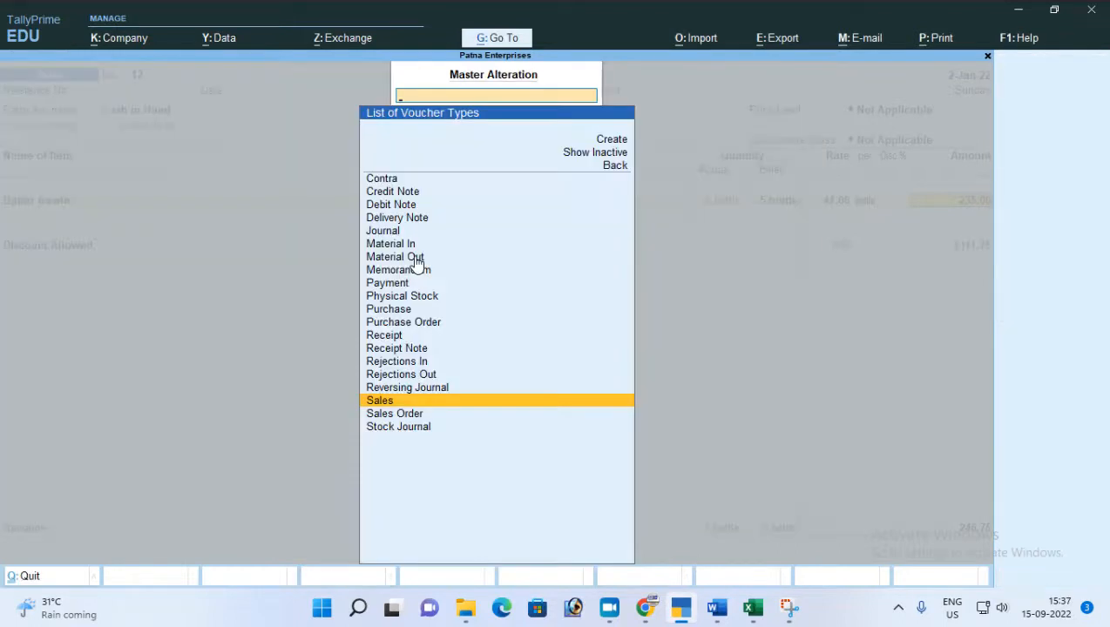
pyautogui.press('Escape')
pyautogui.press('Escape')
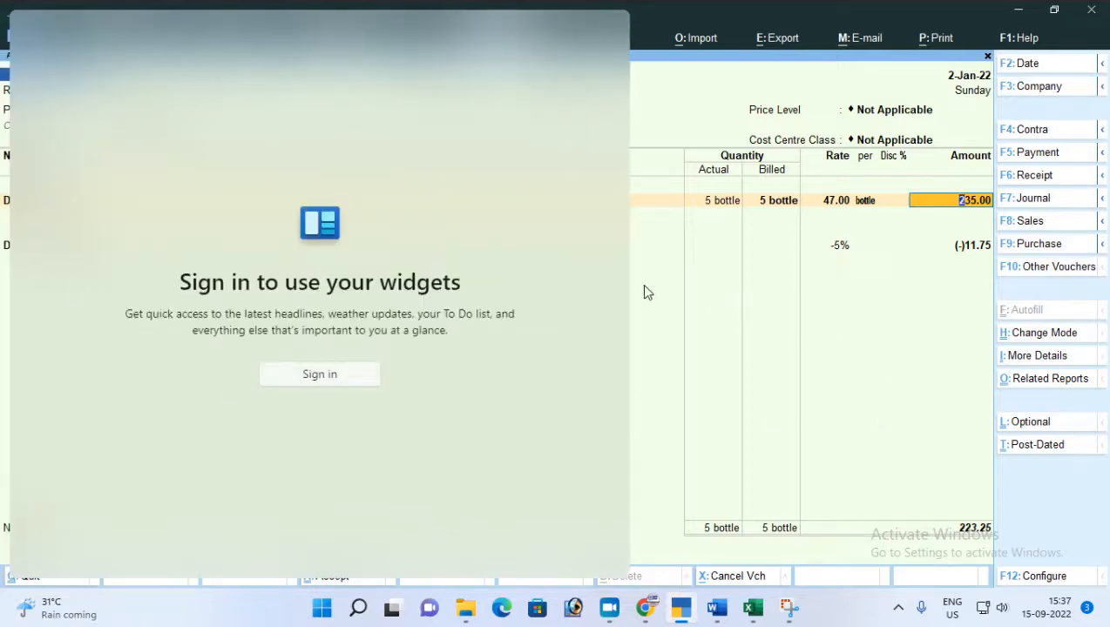
# Quit the unsaved sales voucher and reopen voucher entry from the Gateway of Tally.
pyautogui.hotkey('ctrl', 'q')
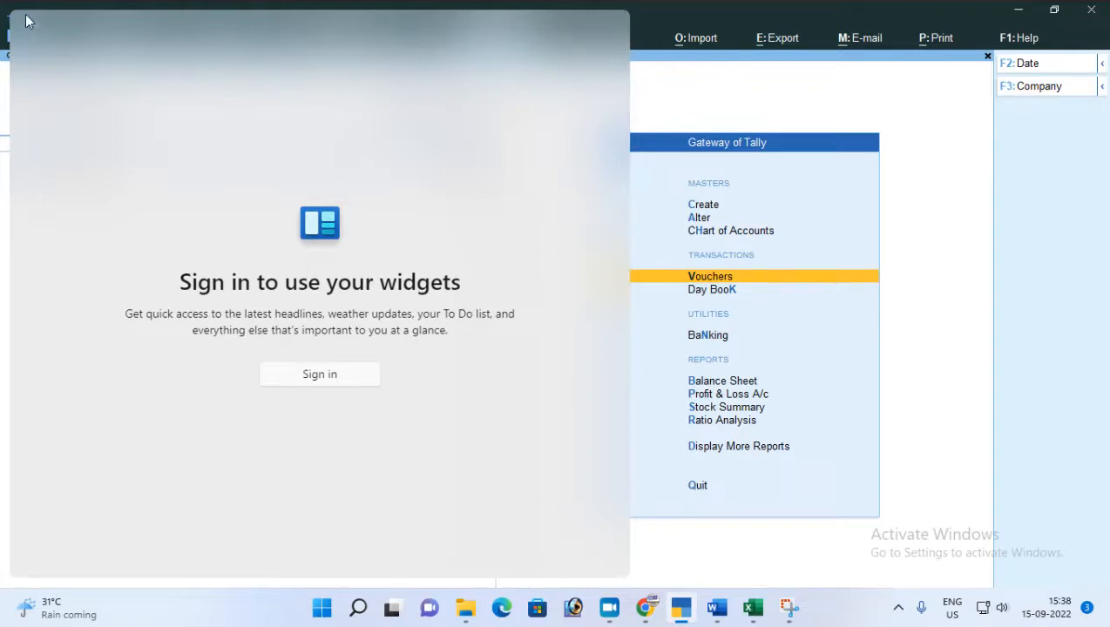
pyautogui.click(710, 279)
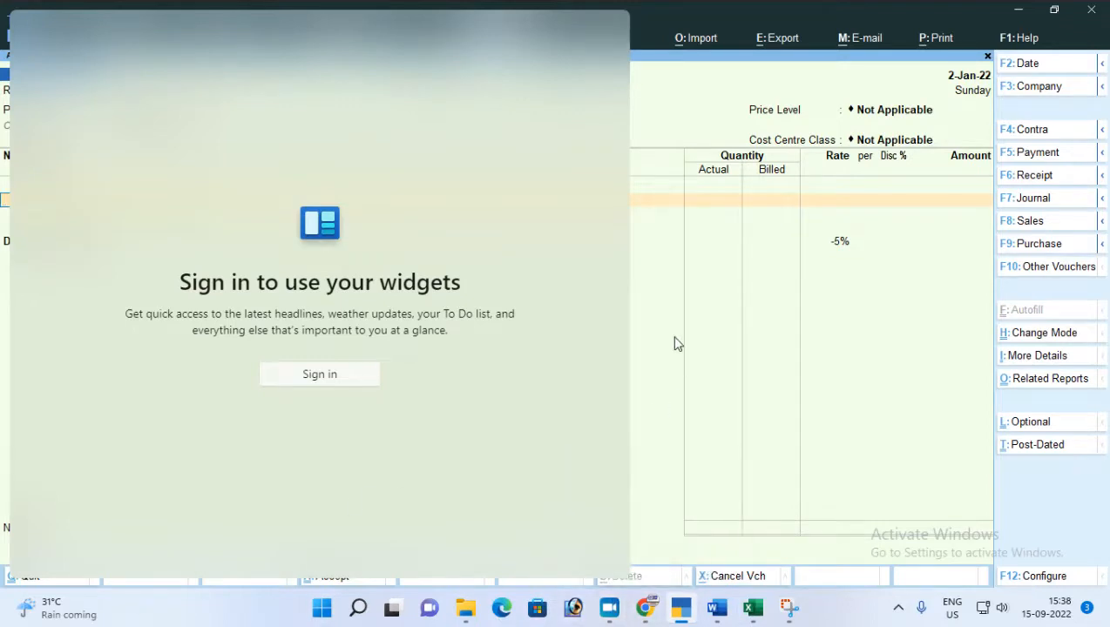
pyautogui.click(325, 615)
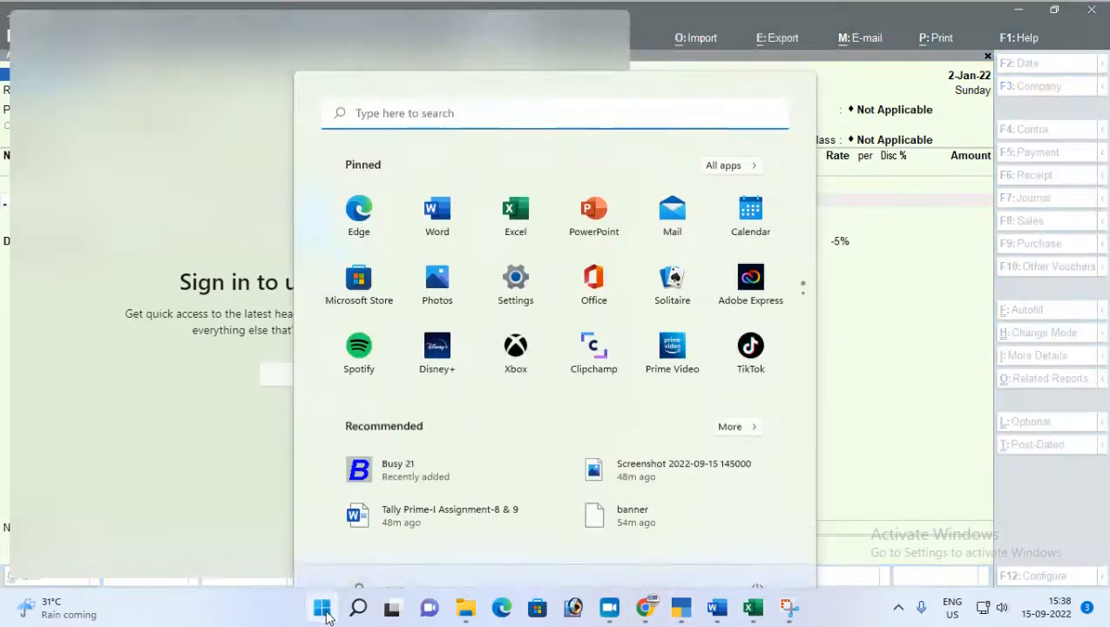
pyautogui.click(322, 609)
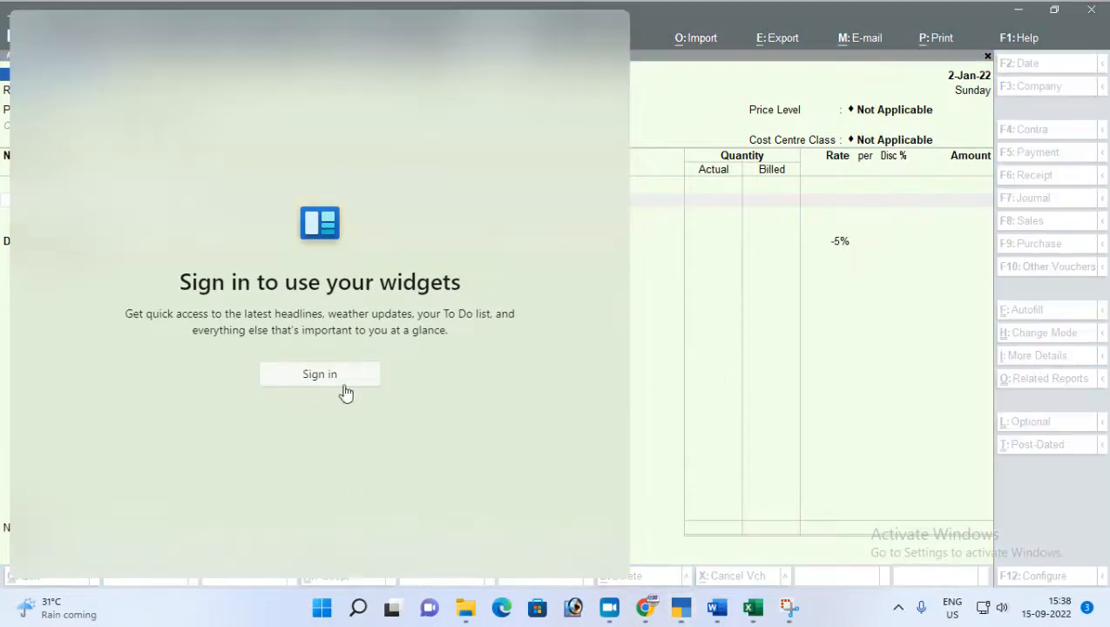
# Dismiss the widgets overlay and open the Sales voucher type for alteration from the sales voucher.
pyautogui.click(647, 15)
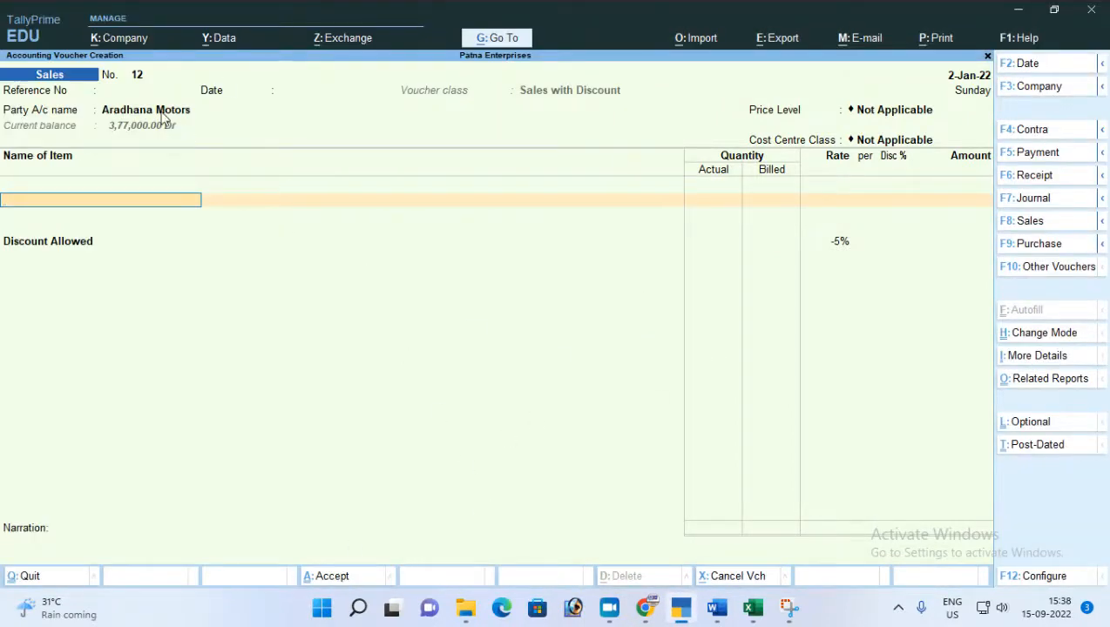
pyautogui.click(120, 93)
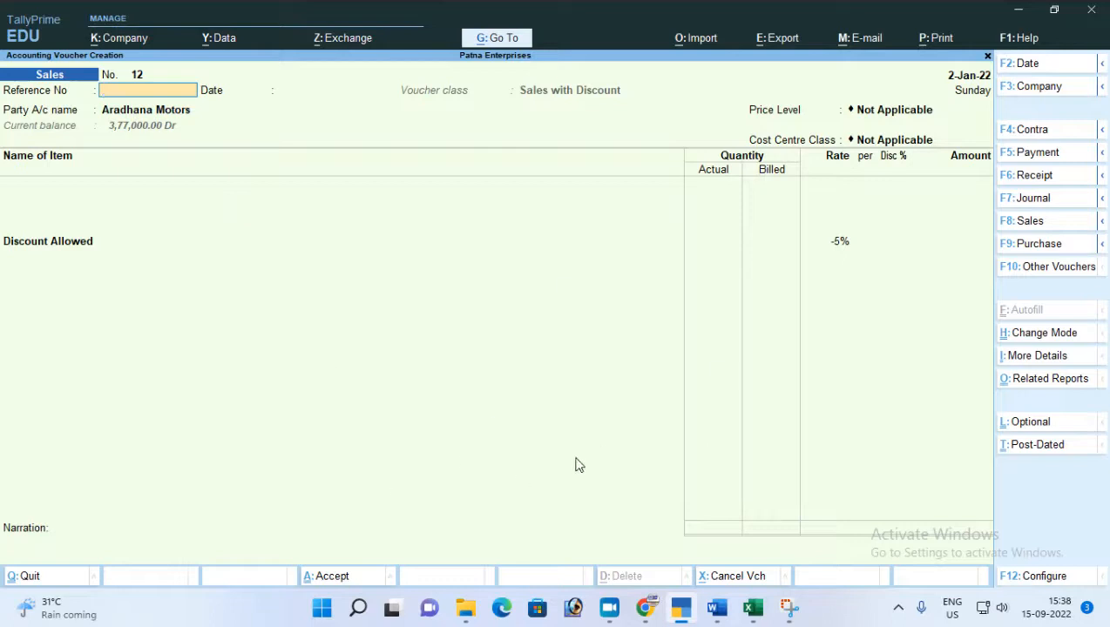
pyautogui.click(493, 41)
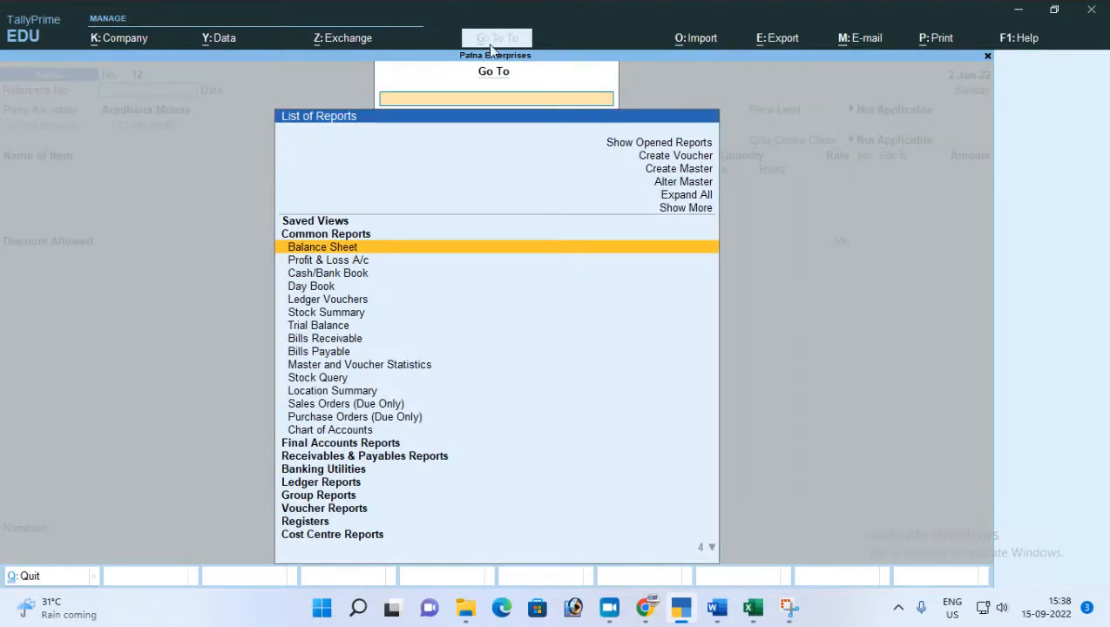
pyautogui.click(683, 183)
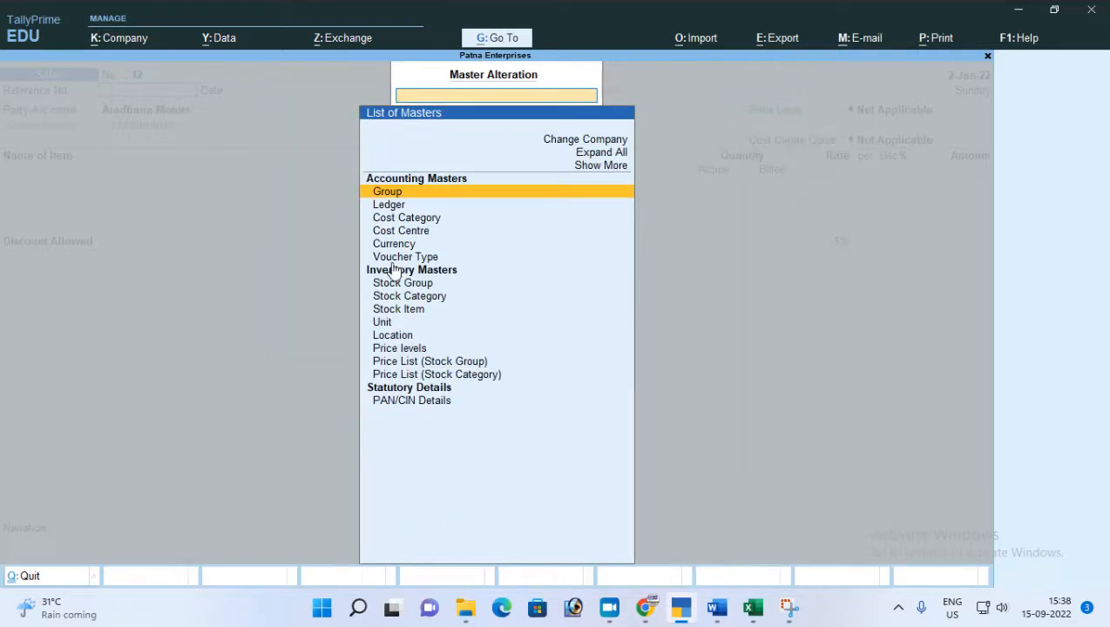
pyautogui.click(394, 262)
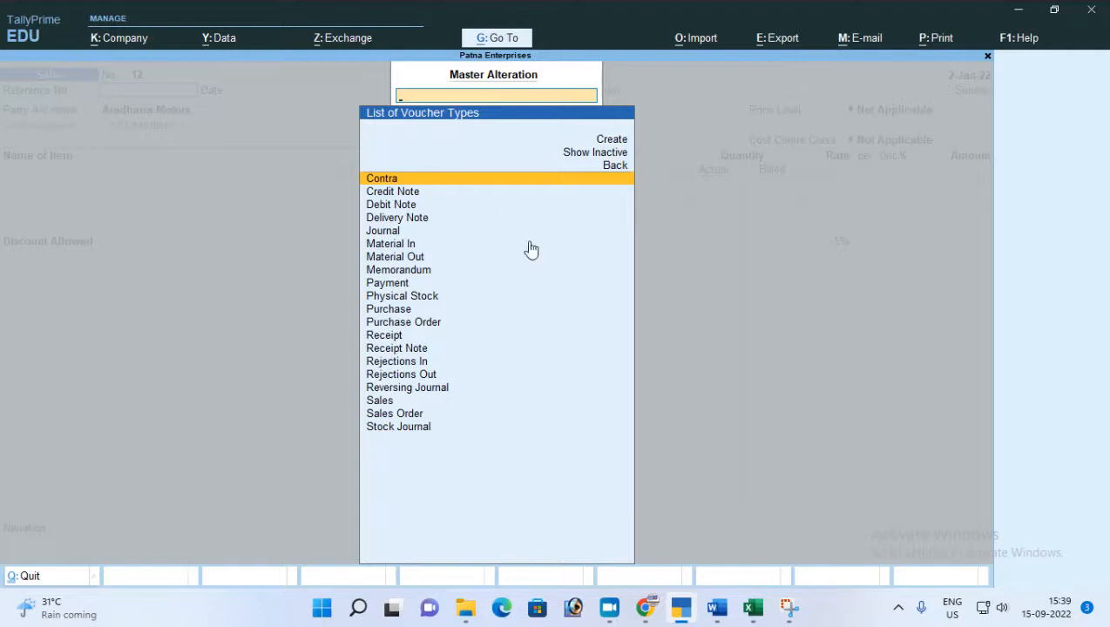
pyautogui.click(389, 404)
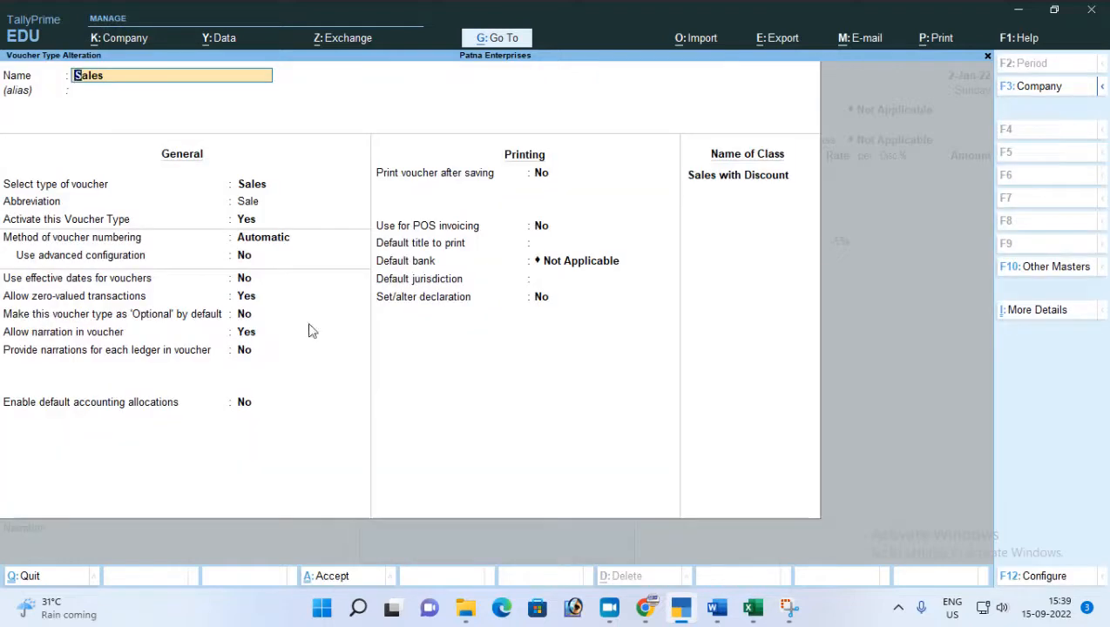
# Keep the Sales voucher type's general and printing settings and accept the Sales with Discount class.
pyautogui.press('Return')
pyautogui.press('Return')
pyautogui.press('Return')
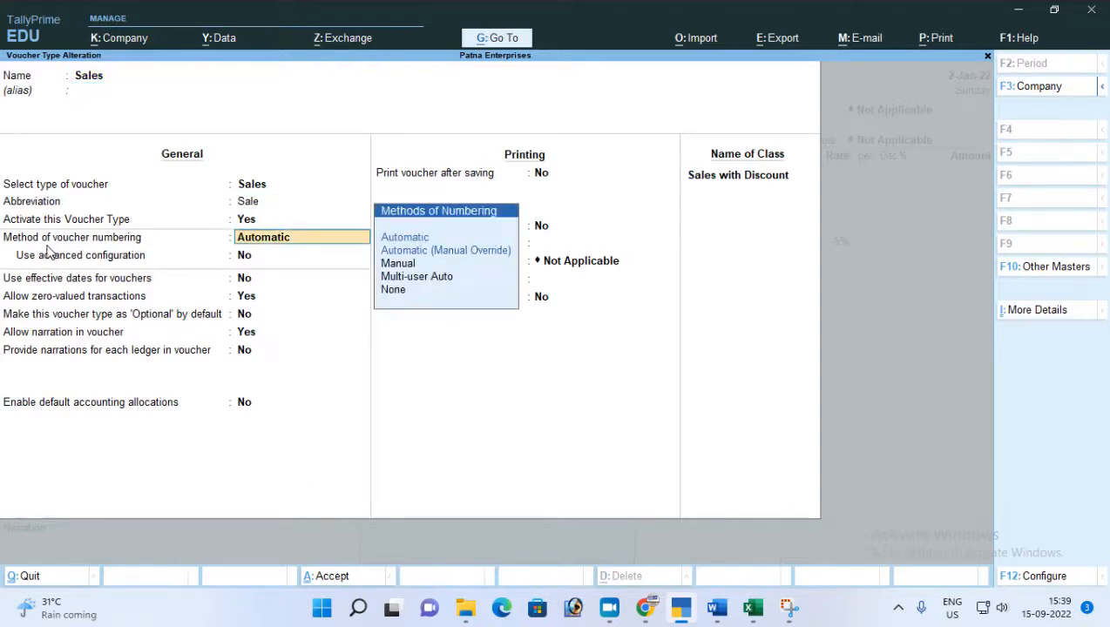
pyautogui.click(267, 255)
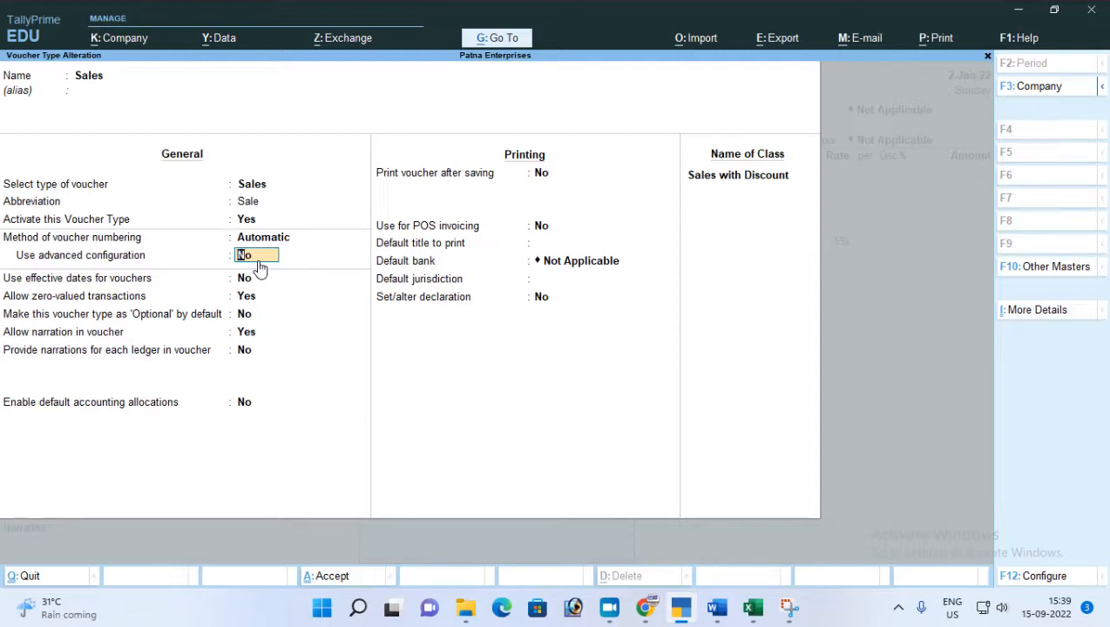
pyautogui.press('Return')
pyautogui.press('Return')
pyautogui.press('Return')
pyautogui.press('Return')
pyautogui.press('Return')
pyautogui.press('Return')
pyautogui.press('Return')
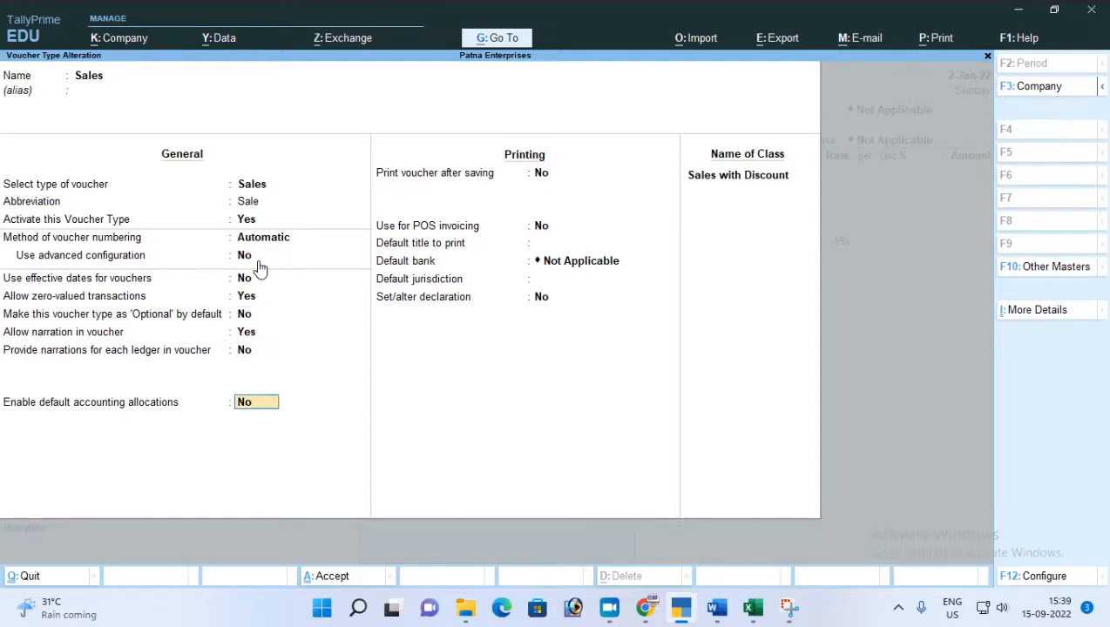
pyautogui.press('Return')
pyautogui.press('Return')
pyautogui.press('Return')
pyautogui.press('Return')
pyautogui.press('Return')
pyautogui.press('Return')
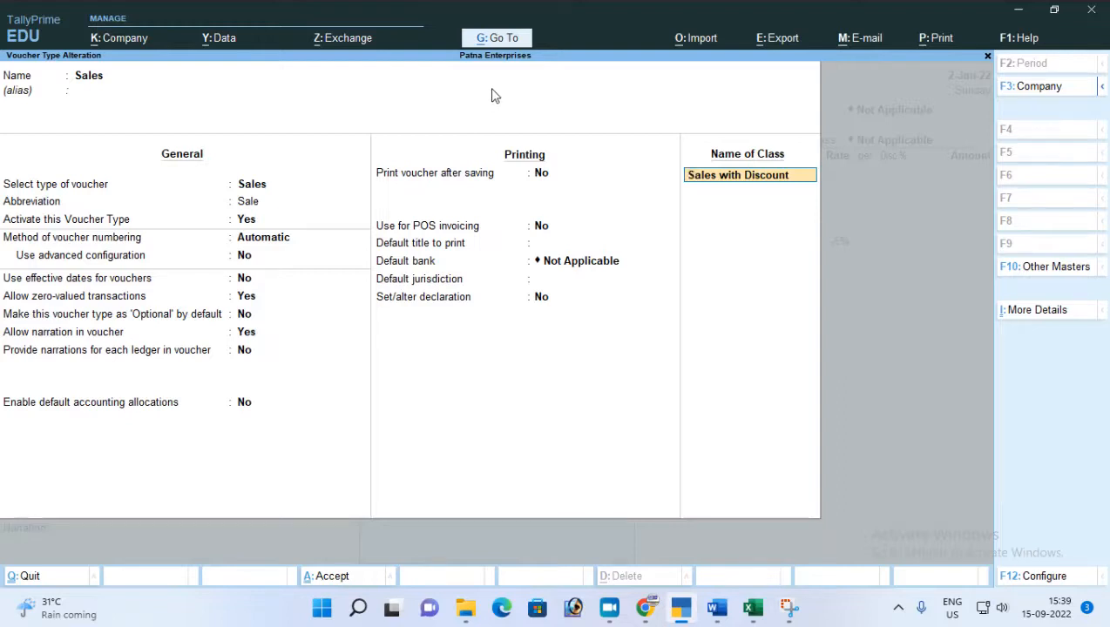
pyautogui.press('Return')
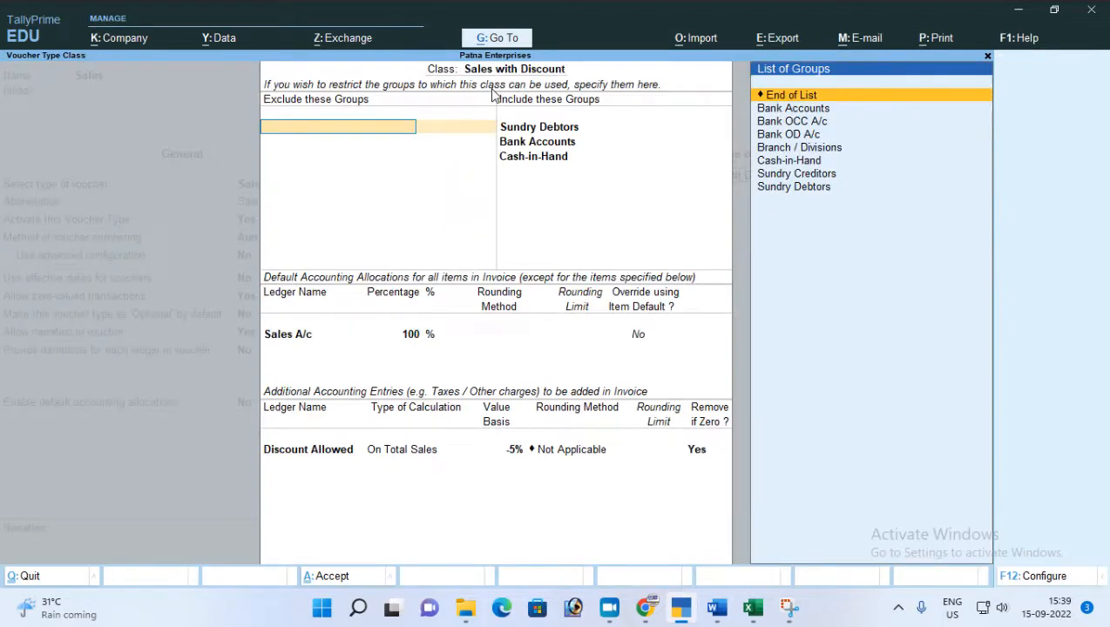
pyautogui.hotkey('ctrl', 'a')
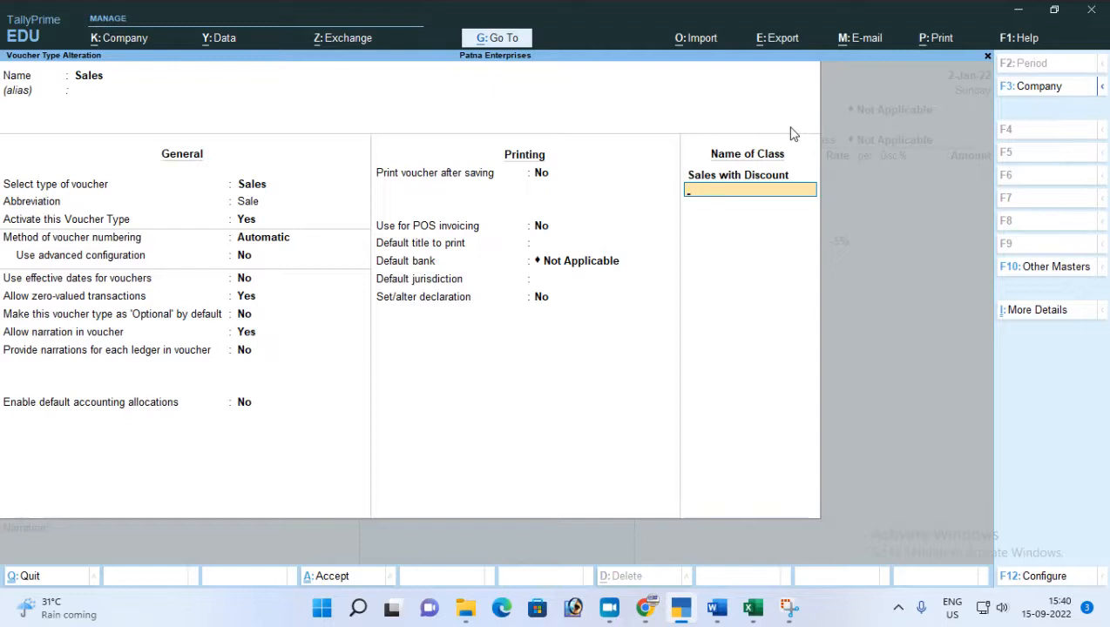
# Add a second voucher class named "Sale with Charity" to the Sales voucher type and open its details.
pyautogui.press('ctrl')
pyautogui.write('Salw')
pyautogui.press('BackSpace')
pyautogui.write('e with Charity')
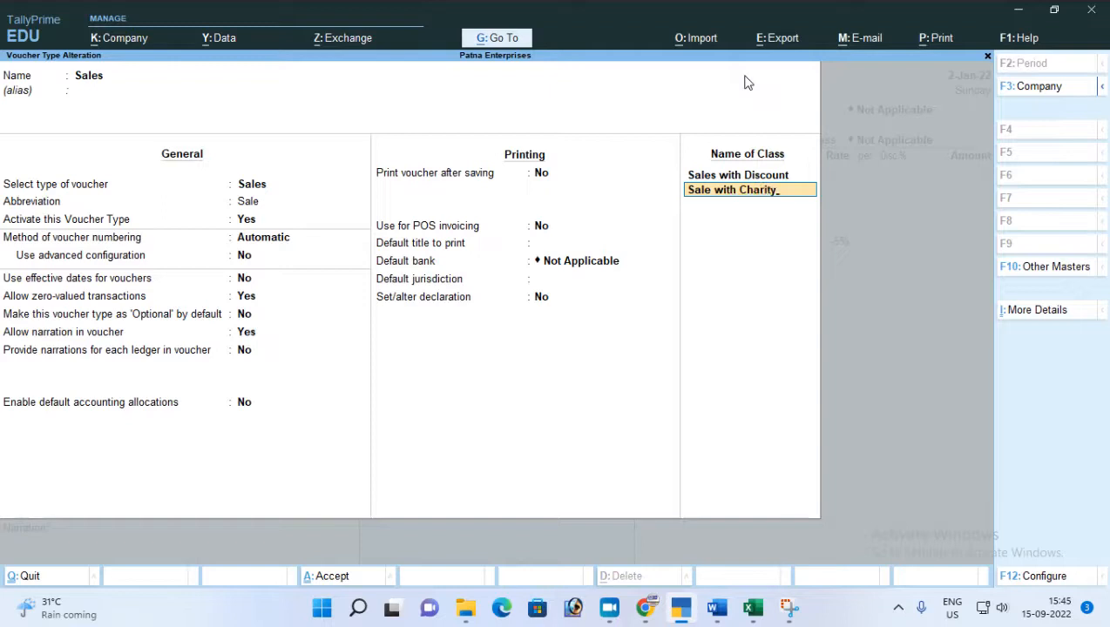
pyautogui.press('Return')
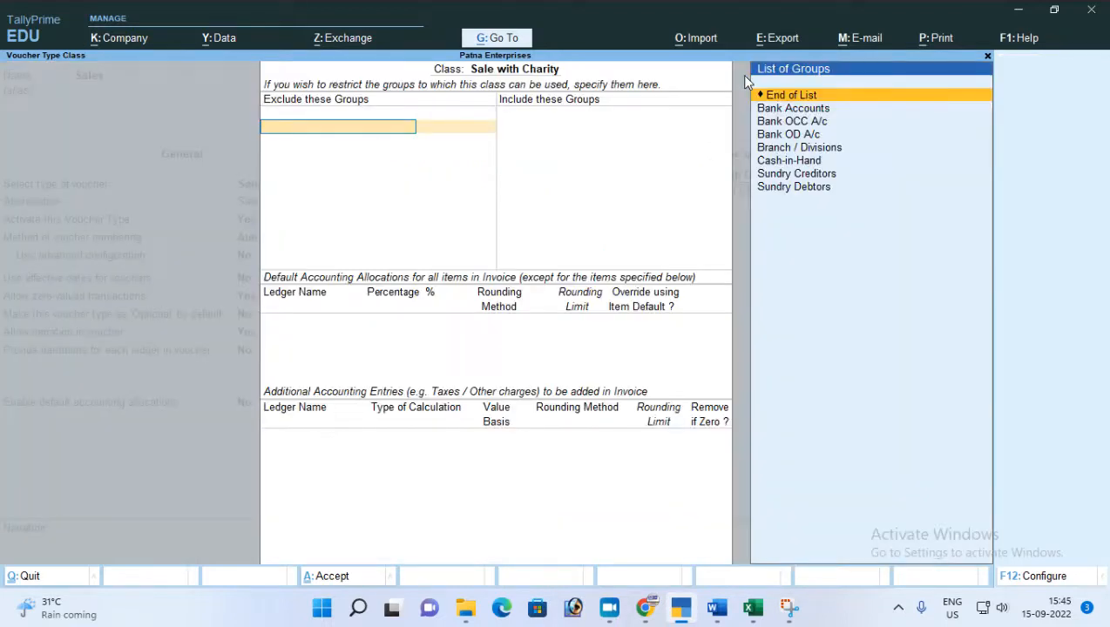
# Exclude no groups from the class and include Sundry Debtors, Cash-in-Hand and Bank Accounts.
pyautogui.press('Return')
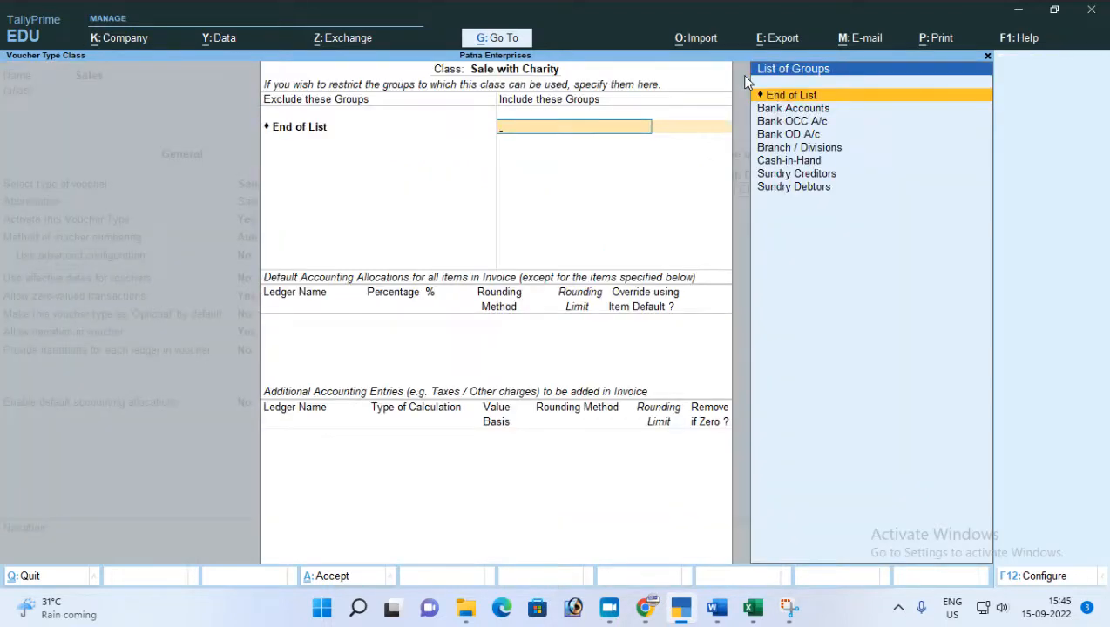
pyautogui.press('Down')
pyautogui.press('Down')
pyautogui.press('Down')
pyautogui.press('Down')
pyautogui.press('Down')
pyautogui.press('Down')
pyautogui.press('Down')
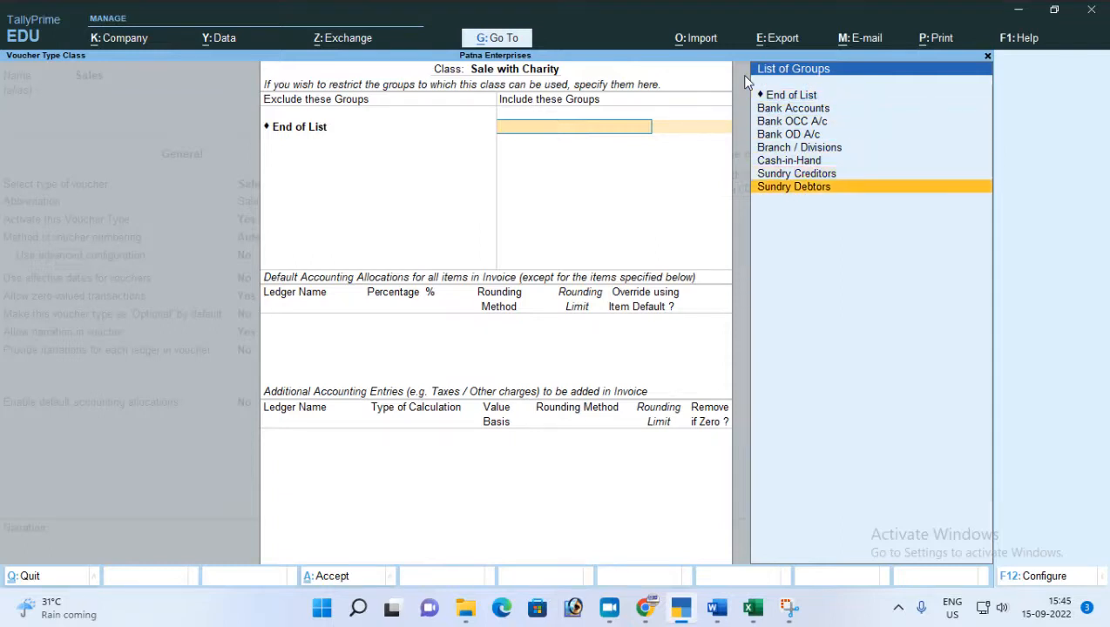
pyautogui.press('Return')
pyautogui.press('Down')
pyautogui.press('Down')
pyautogui.press('Down')
pyautogui.press('Down')
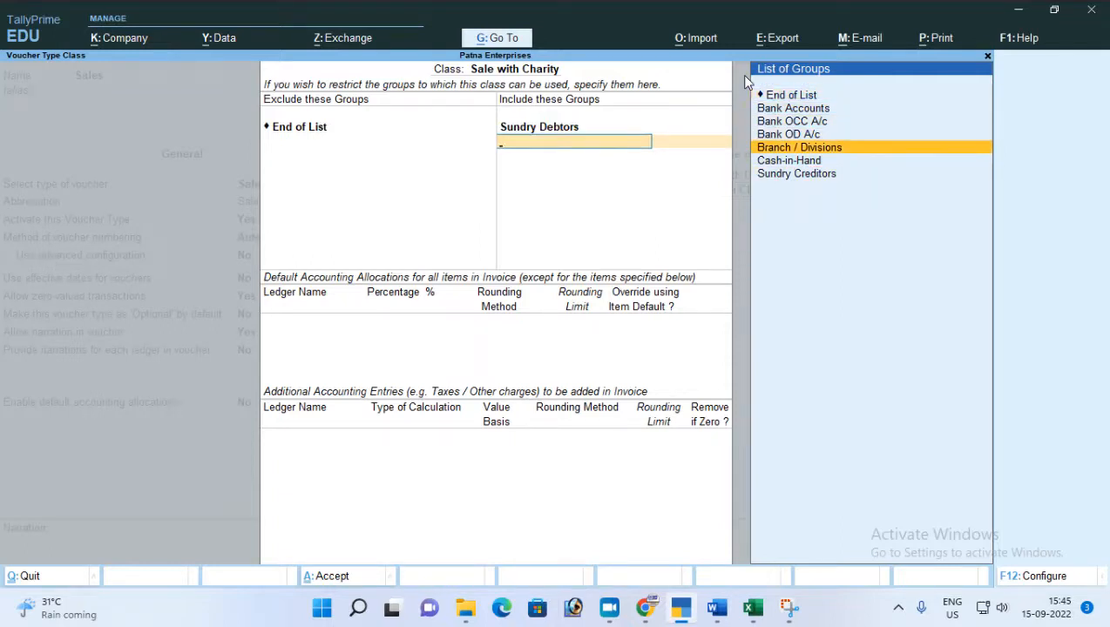
pyautogui.press('Down')
pyautogui.press('Return')
pyautogui.press('Down')
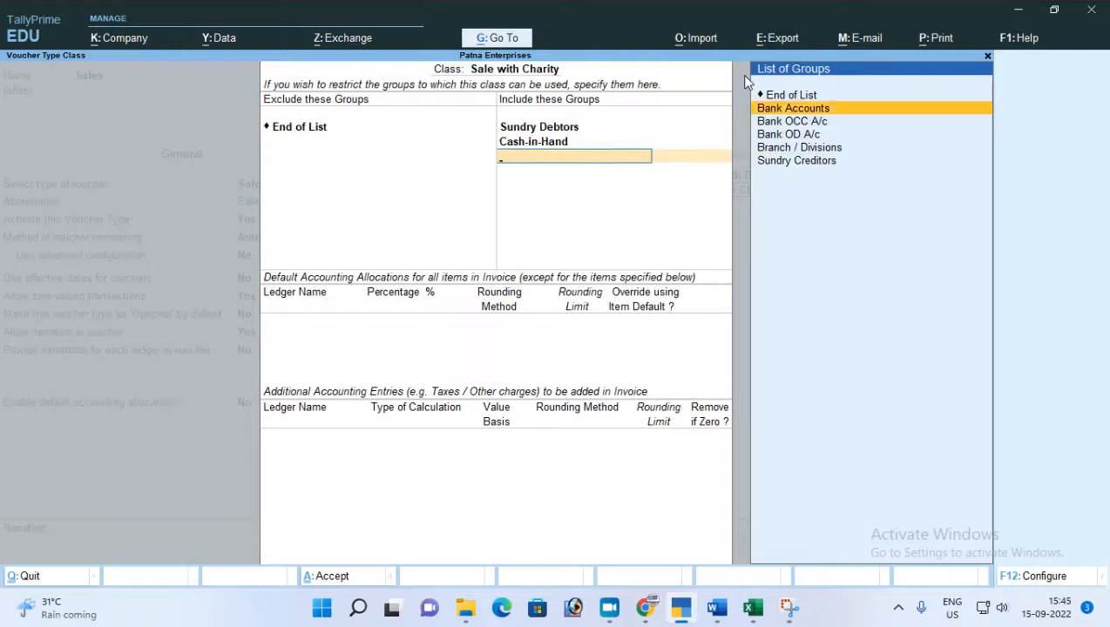
pyautogui.press('Return')
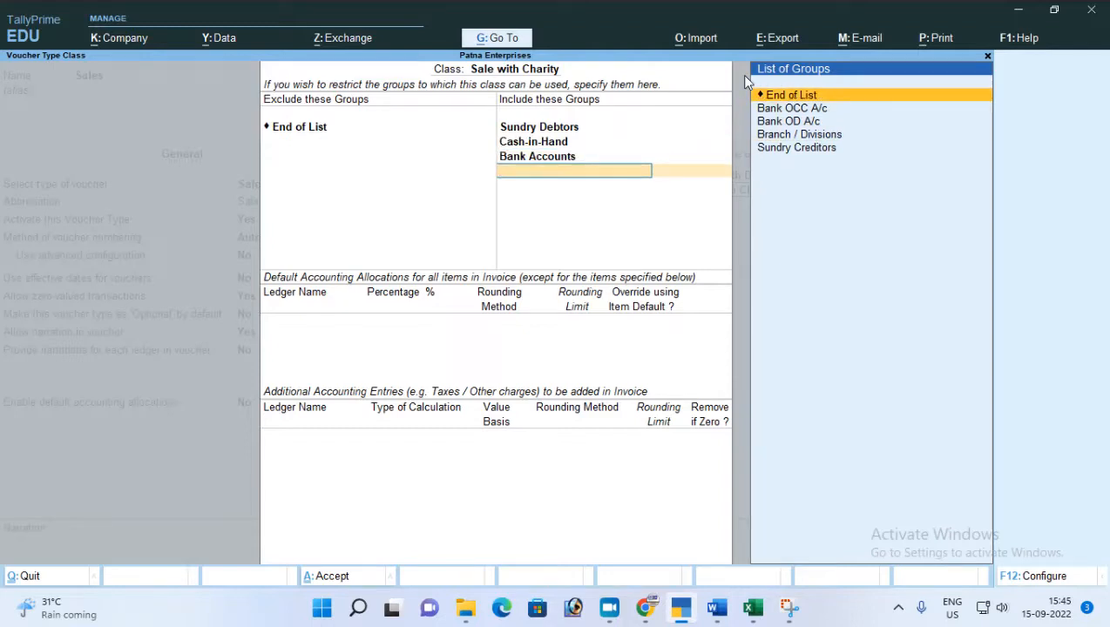
pyautogui.press('Return')
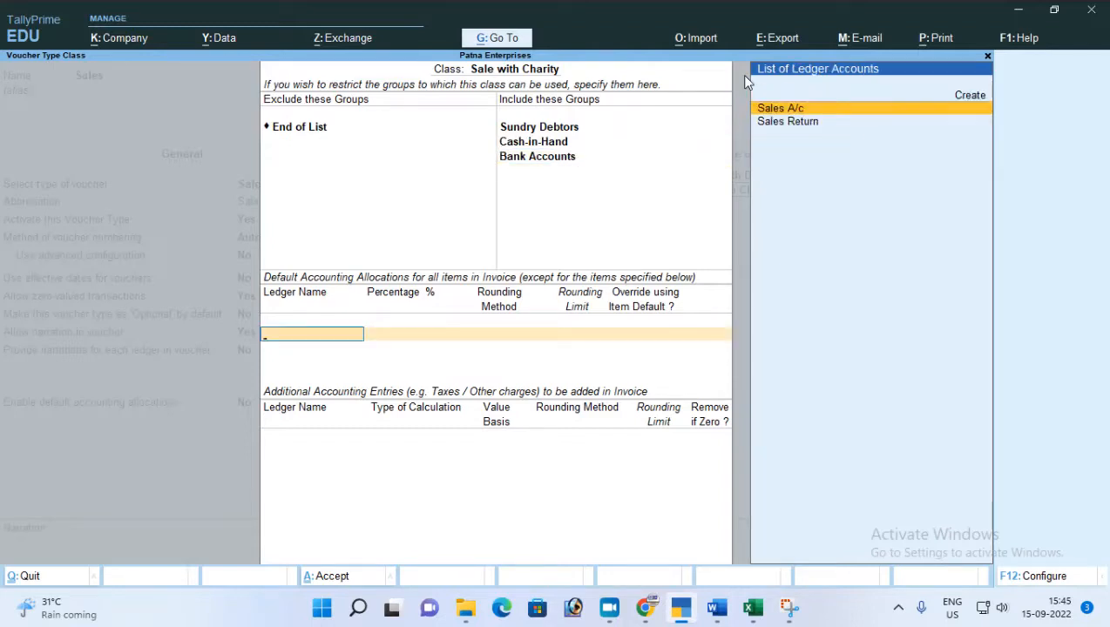
# Set the default accounting allocation to Sales A/c at 98% with rounding Not Applicable.
pyautogui.press('Return')
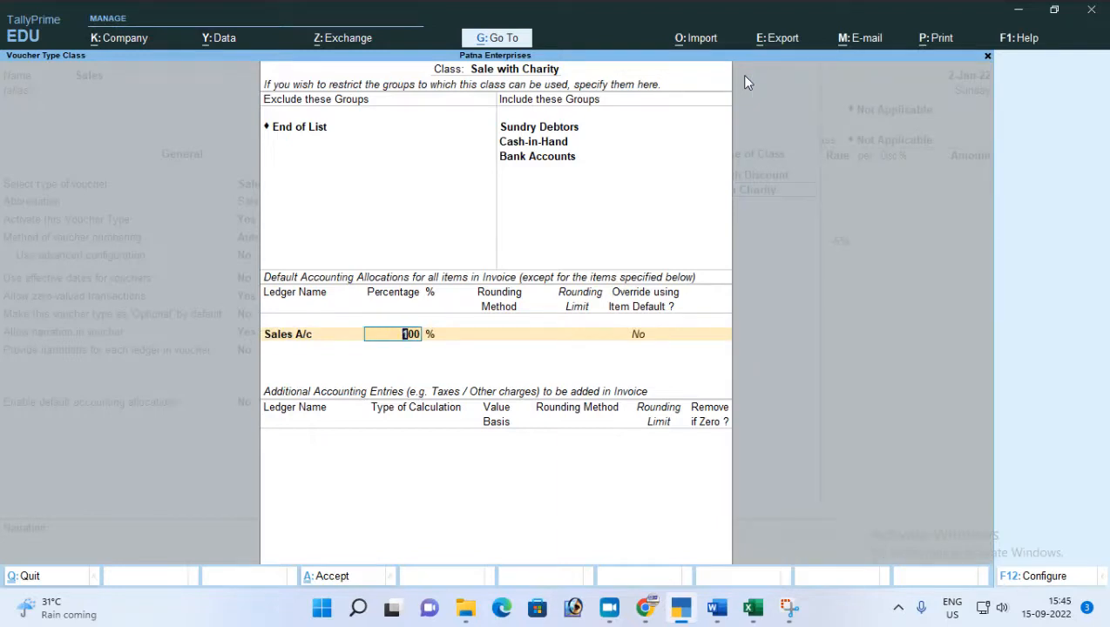
pyautogui.write('98')
pyautogui.press('Return')
pyautogui.press('Return')
pyautogui.press('Return')
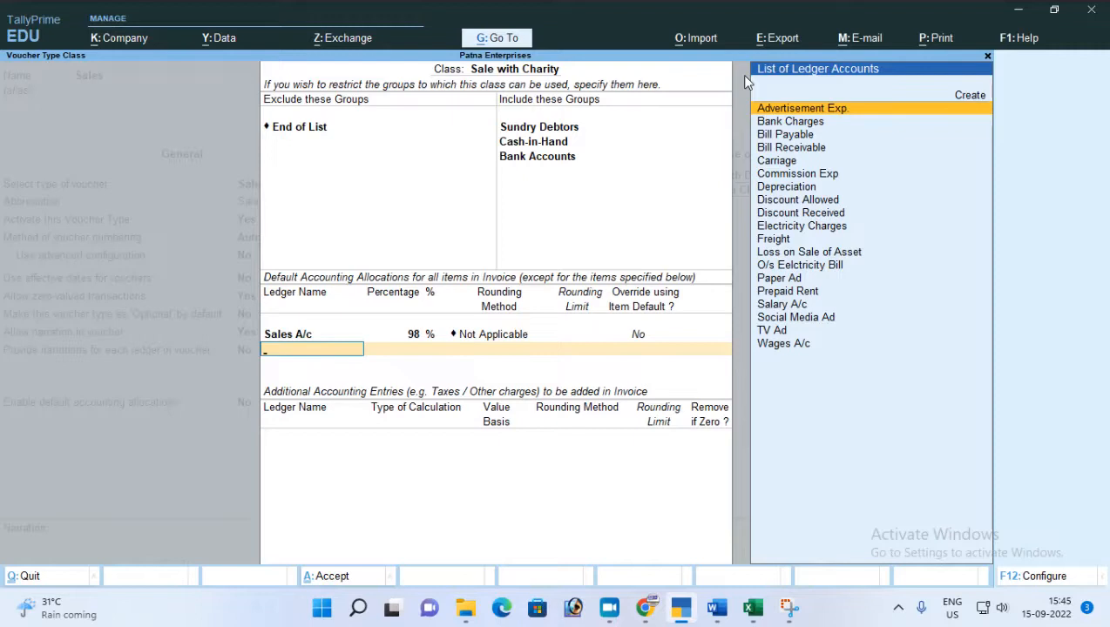
# Start a new ledger for the second default allocation line and name it "Welfare Fund".
pyautogui.hotkey('alt', 'c')
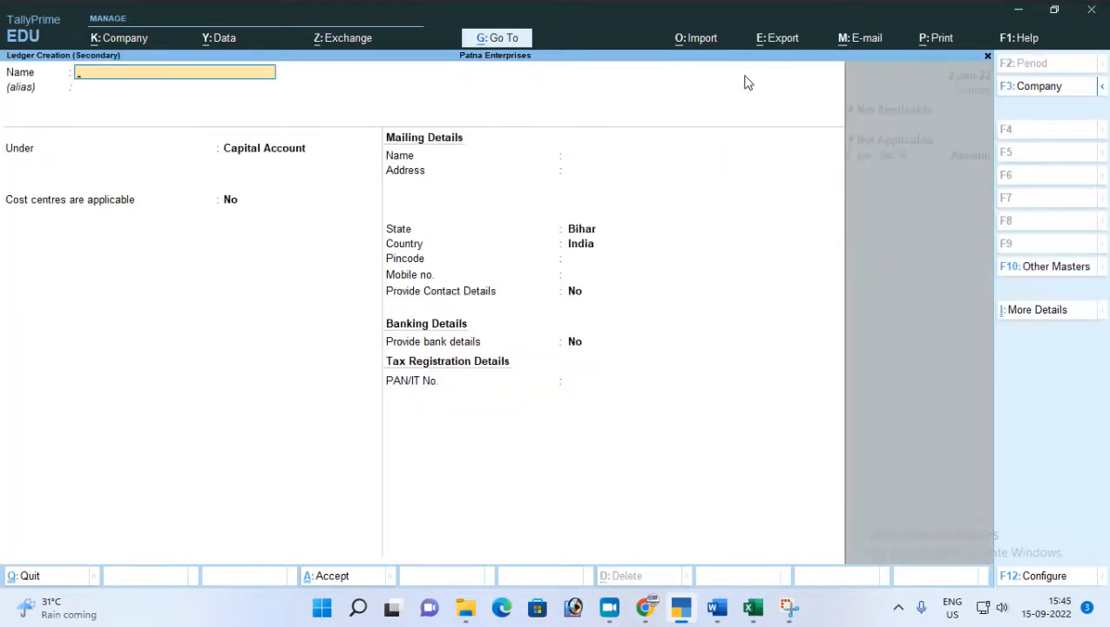
pyautogui.write('Welfare fund')
pyautogui.press('Return')
pyautogui.press('Return')
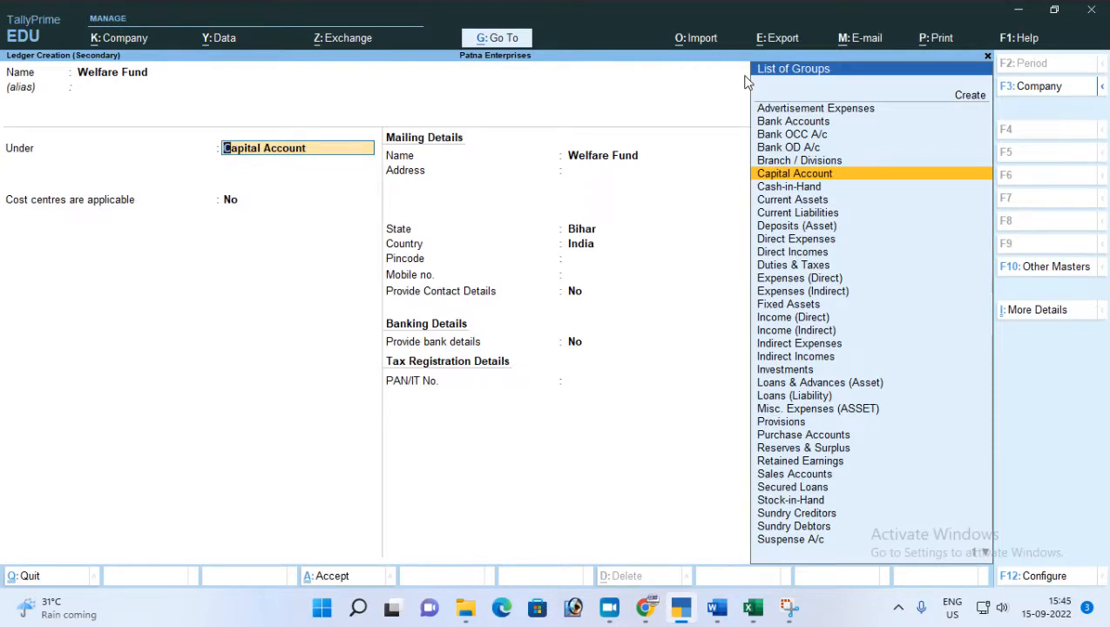
# Place Welfare Fund under Current Liabilities, save the ledger with its default details, and allocate 2% to it.
pyautogui.write('Cu')
pyautogui.press('Down')
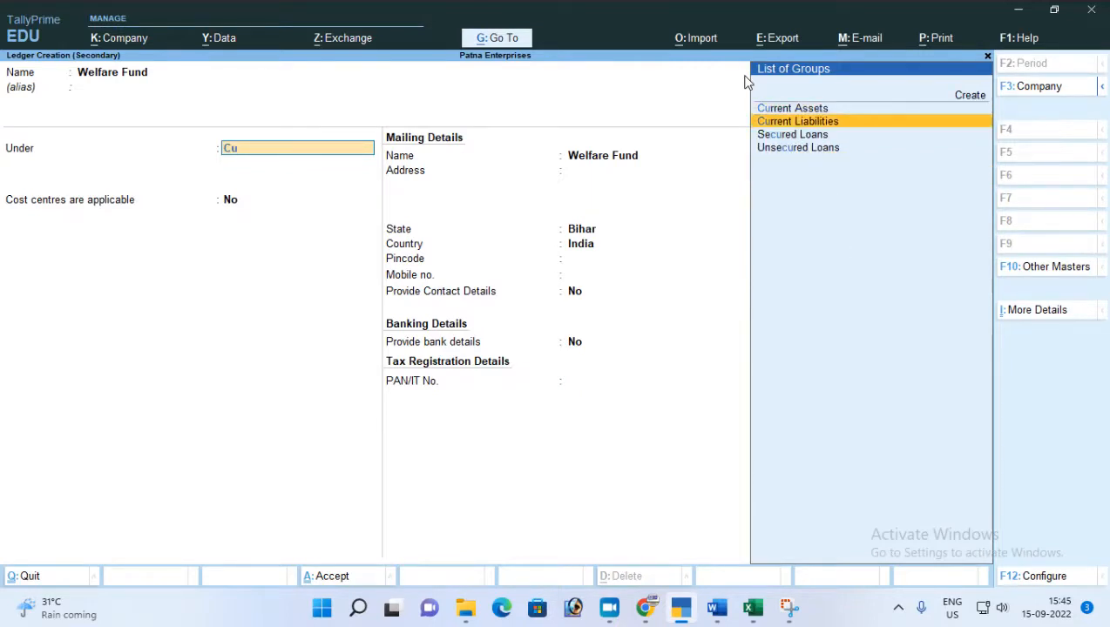
pyautogui.press('Return')
pyautogui.press('Return')
pyautogui.press('Return')
pyautogui.press('Return')
pyautogui.press('Return')
pyautogui.press('Return')
pyautogui.press('Return')
pyautogui.press('Return')
pyautogui.press('Return')
pyautogui.press('Return')
pyautogui.press('Return')
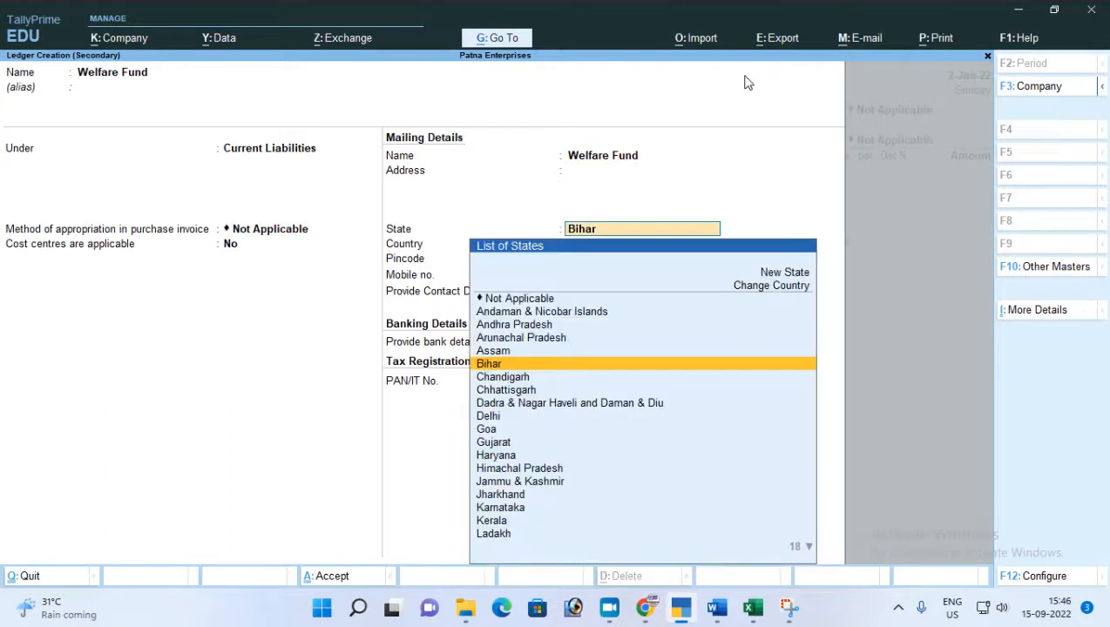
pyautogui.press('Return')
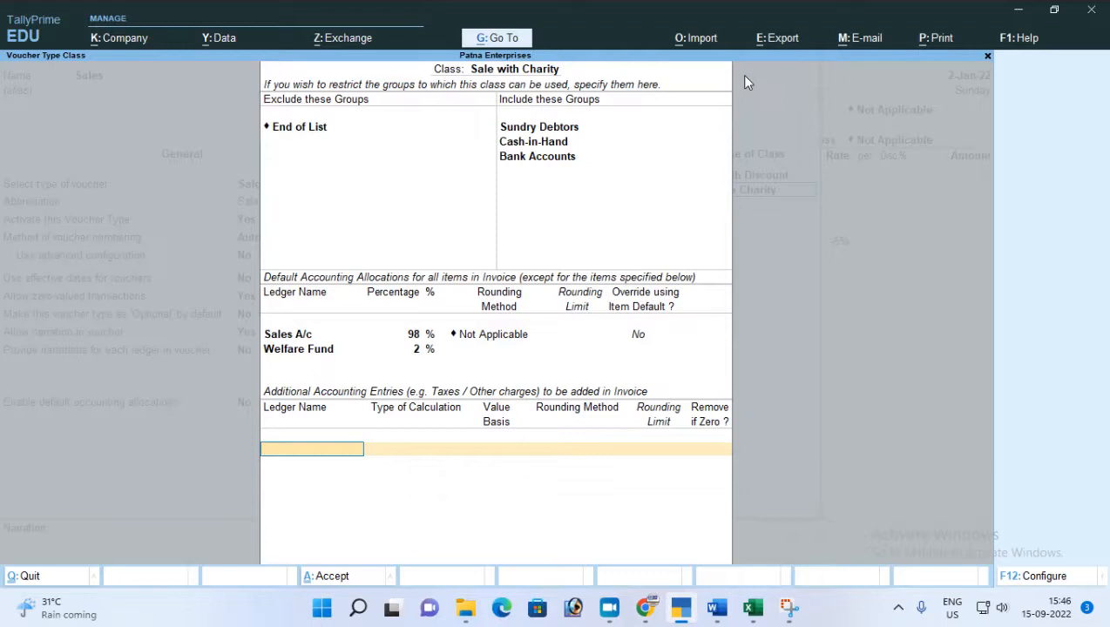
# Start a new ledger for the additional accounting entries and name it "Round Off".
pyautogui.hotkey('alt', 'c')
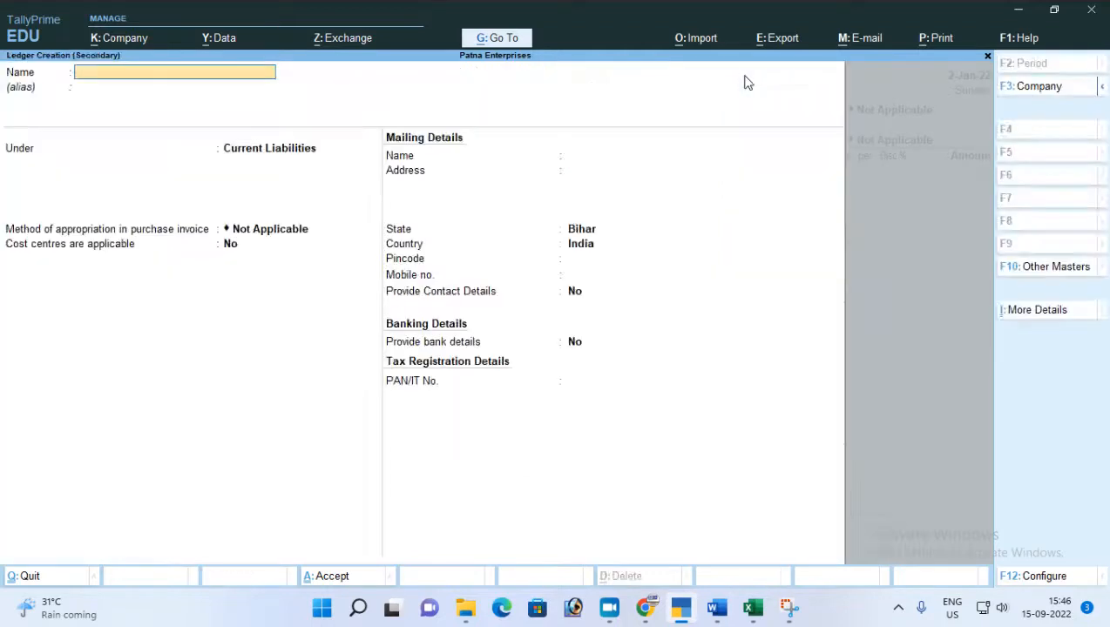
pyautogui.write('Round iOff')
pyautogui.press('Return')
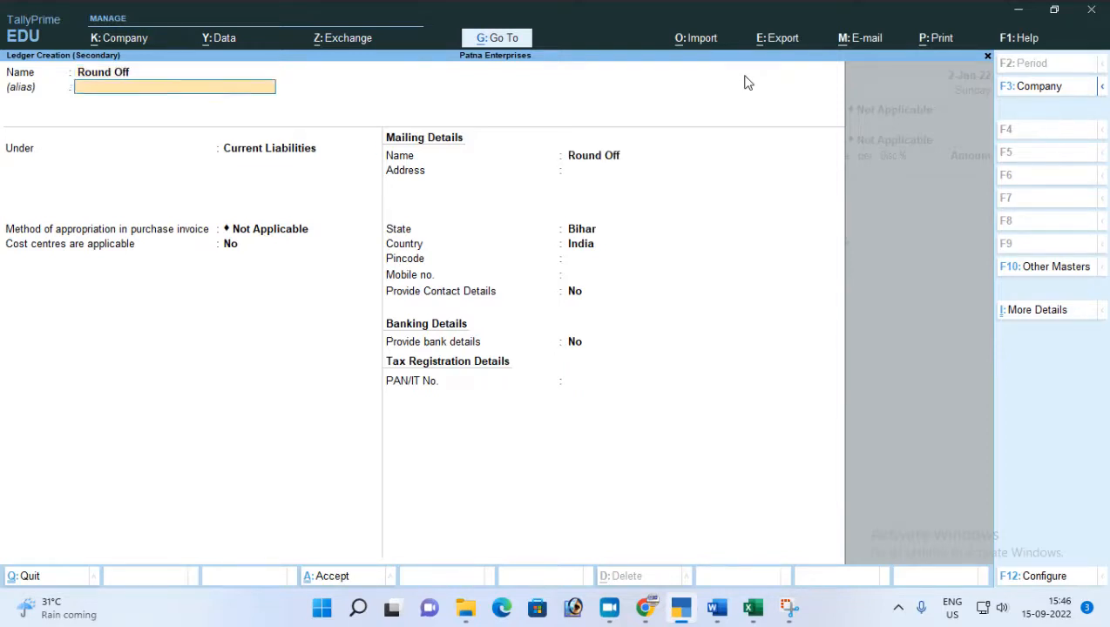
# Place the Round Off ledger under Indirect Expenses and save it with its remaining default details.
pyautogui.press('Return')
pyautogui.write('In')
pyautogui.press('Down')
pyautogui.press('Down')
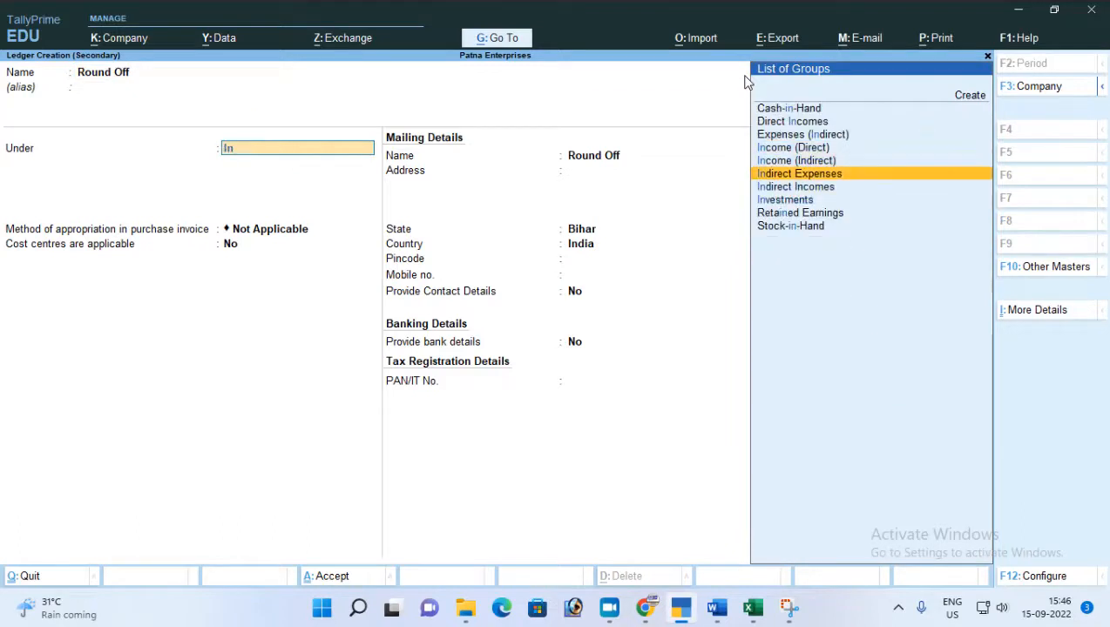
pyautogui.press('Return')
pyautogui.press('Return')
pyautogui.press('Return')
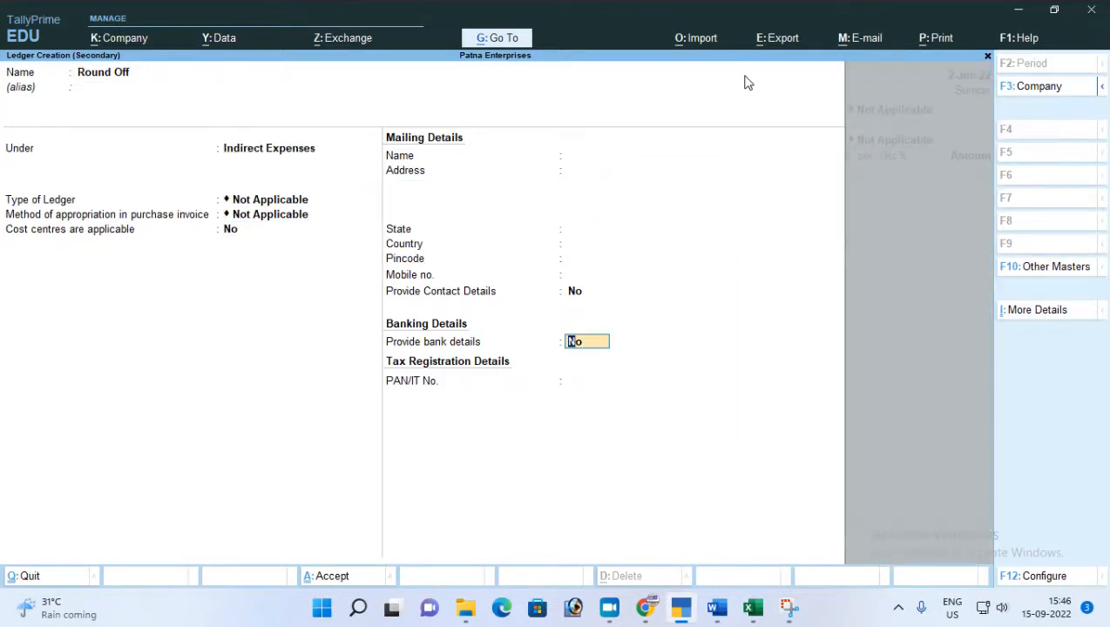
pyautogui.press('Return')
pyautogui.press('Return')
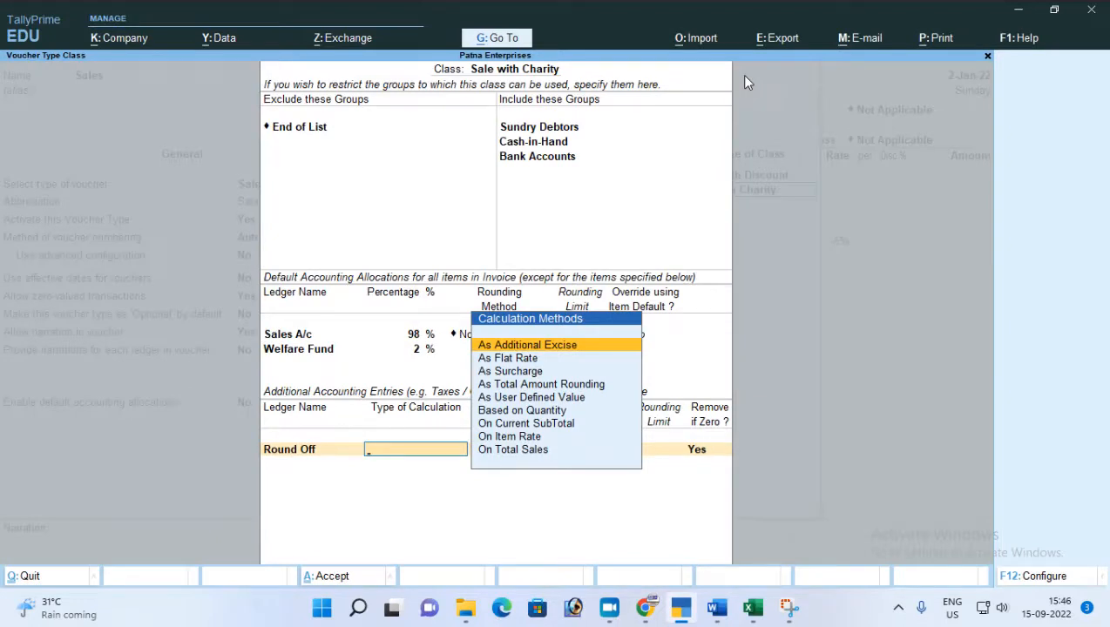
# Set the Round Off entry's type of calculation to On Current SubTotal.
pyautogui.press('Down')
pyautogui.press('Down')
pyautogui.press('Down')
pyautogui.press('Down')
pyautogui.press('Down')
pyautogui.press('Down')
pyautogui.press('Down')
pyautogui.press('Down')
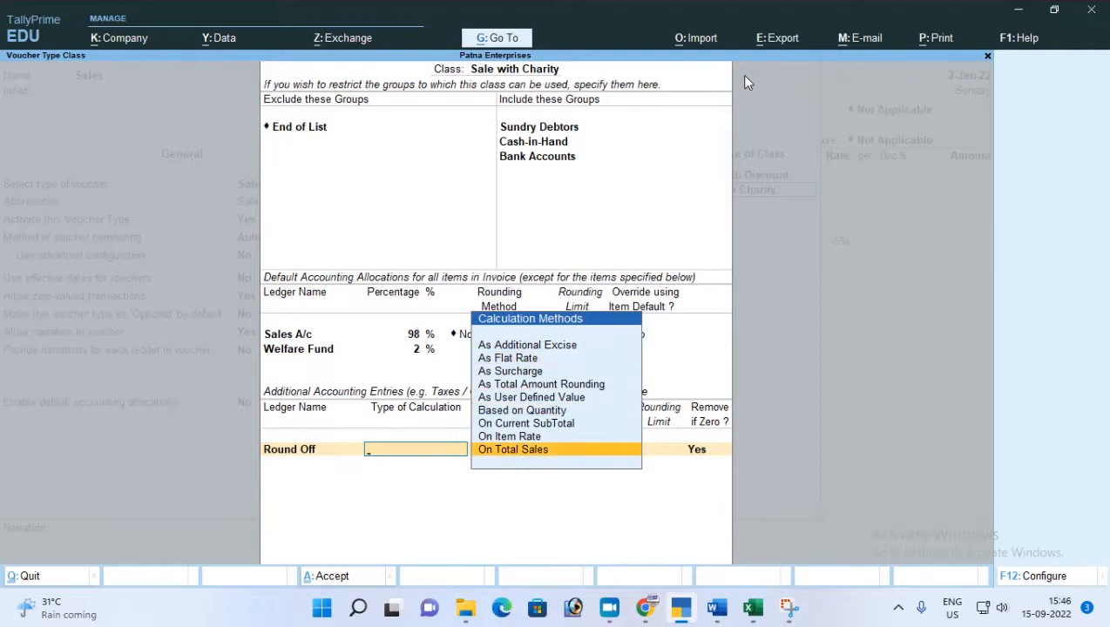
pyautogui.press('Up')
pyautogui.press('Down')
pyautogui.press('Up')
pyautogui.press('Up')
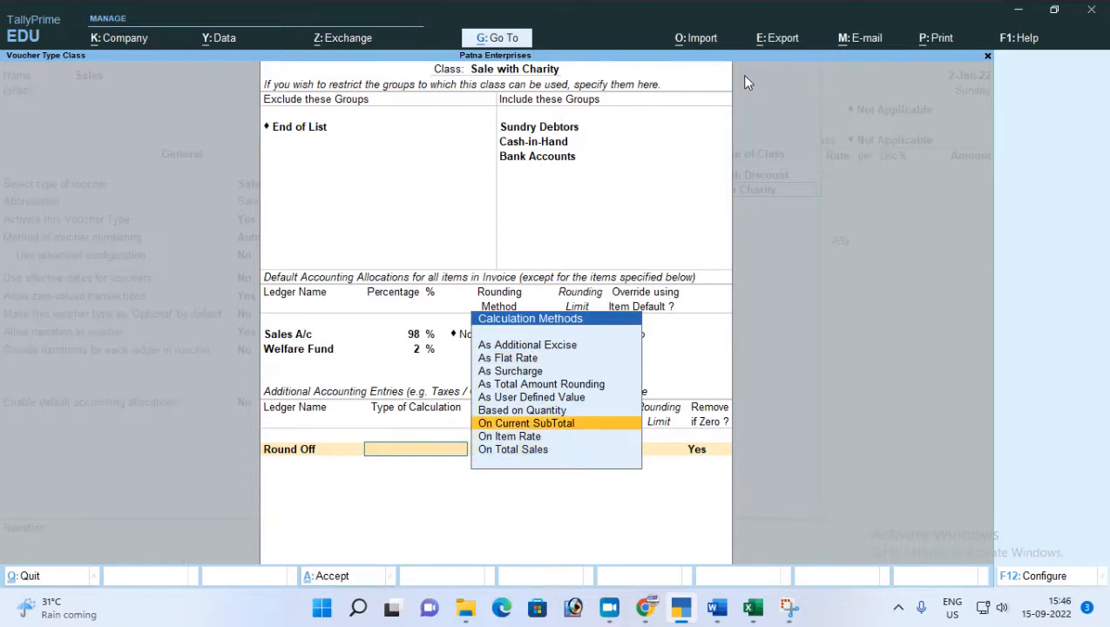
pyautogui.press('Return')
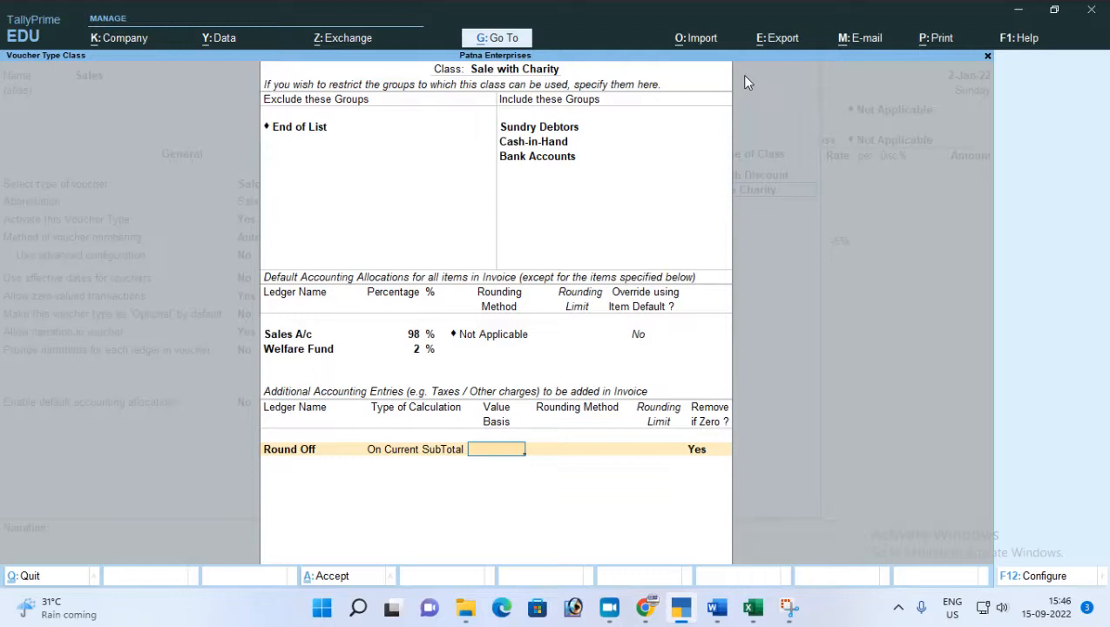
pyautogui.press('Return')
pyautogui.press('Down')
pyautogui.press('Down')
pyautogui.press('Down')
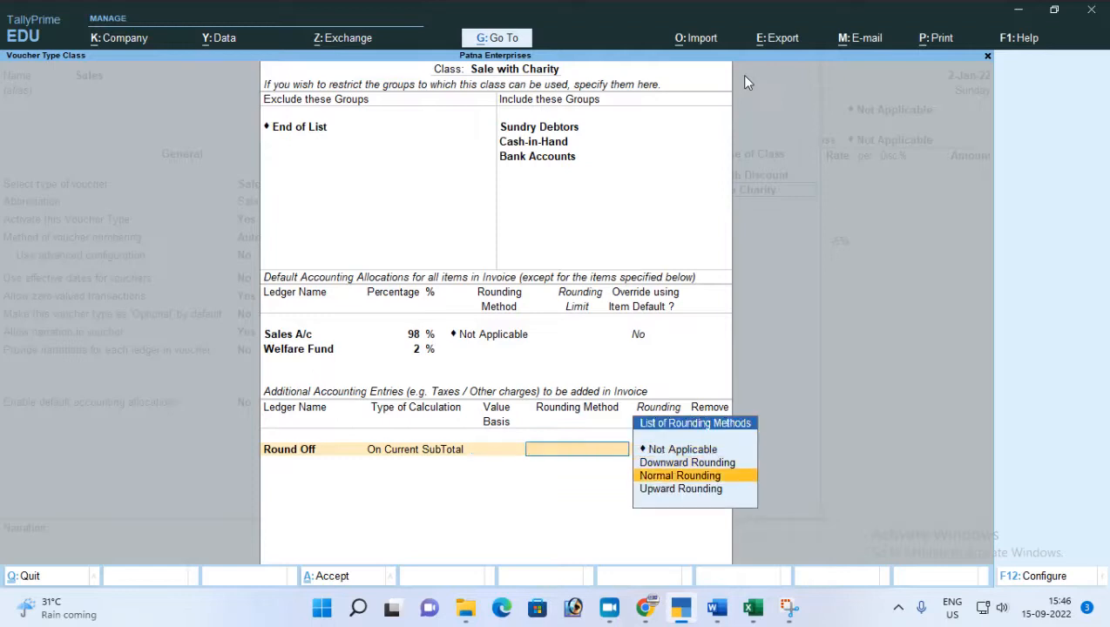
pyautogui.press('Up')
pyautogui.press('BackSpace')
pyautogui.press('BackSpace')
pyautogui.press('BackSpace')
pyautogui.press('BackSpace')
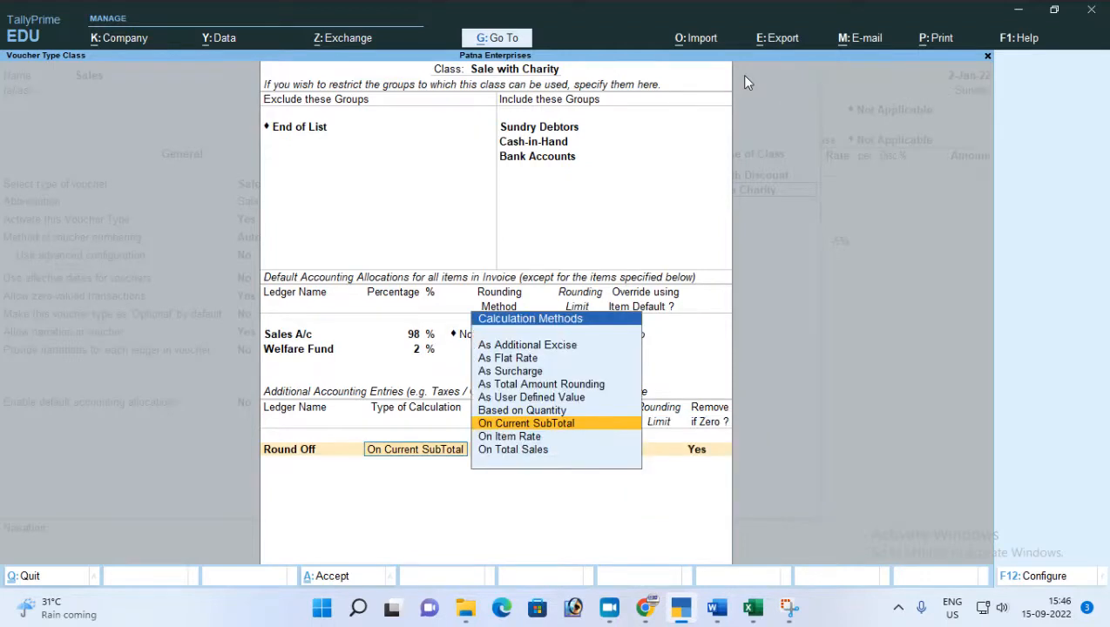
pyautogui.press('Return')
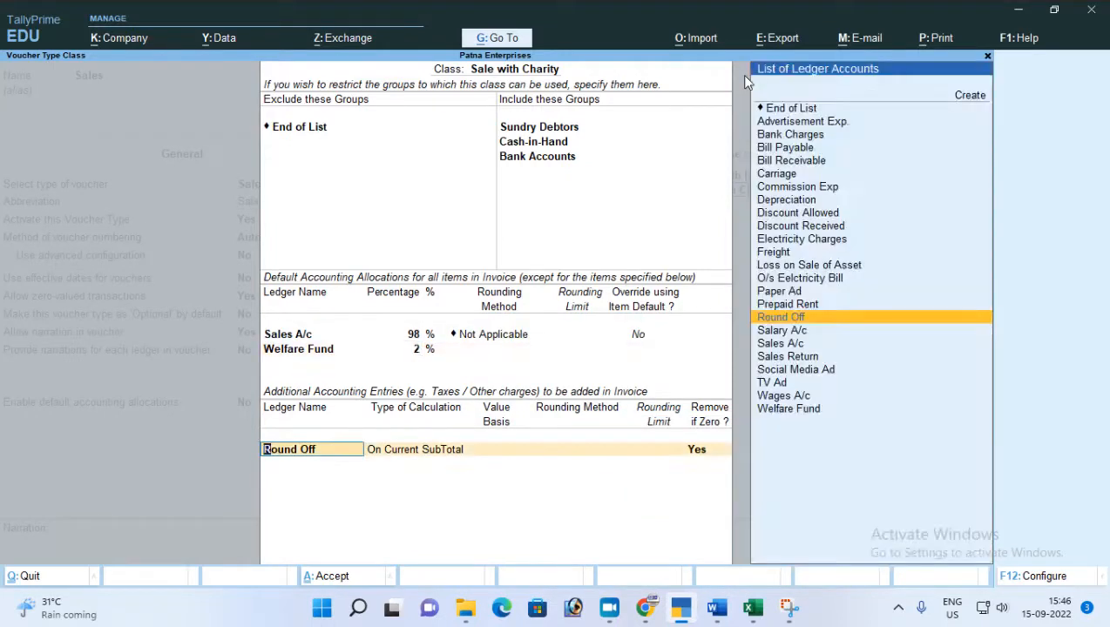
# Replace the Round Off entry with End of List in the additional accounting entries and accept the Sale with Charity class.
pyautogui.press('Up')
pyautogui.press('Up')
pyautogui.press('Up')
pyautogui.press('Up')
pyautogui.press('Up')
pyautogui.press('Up')
pyautogui.press('Up')
pyautogui.press('Up')
pyautogui.press('Up')
pyautogui.press('Up')
pyautogui.press('Up')
pyautogui.press('Up')
pyautogui.press('Up')
pyautogui.press('Up')
pyautogui.press('Up')
pyautogui.press('Up')
pyautogui.press('Return')
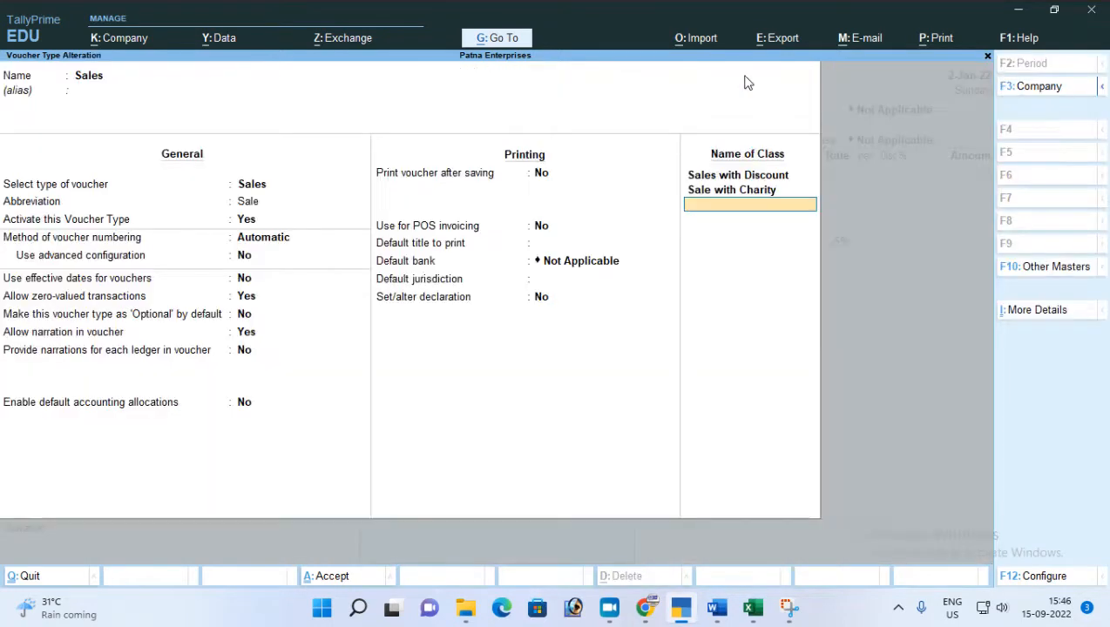
# Save the Sales voucher type and return to the open sales voucher.
pyautogui.press('Return')
pyautogui.press('Return')
pyautogui.press('Escape')
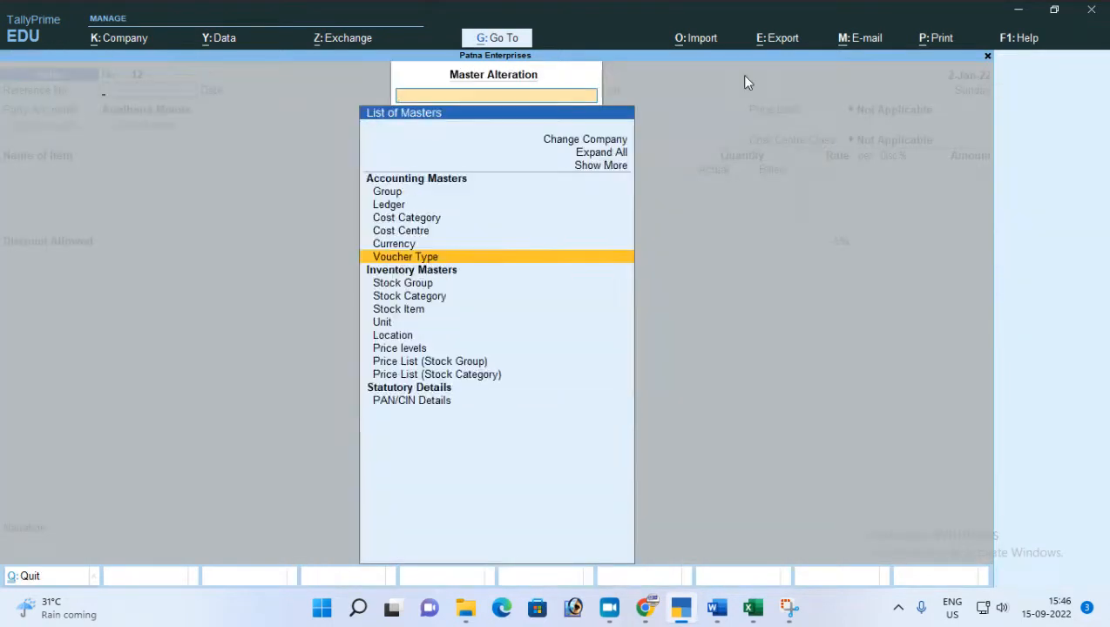
pyautogui.press('Escape')
# Change the sales voucher's class to Sale with Charity, with the cost centre class Not Applicable.
pyautogui.press('F8')
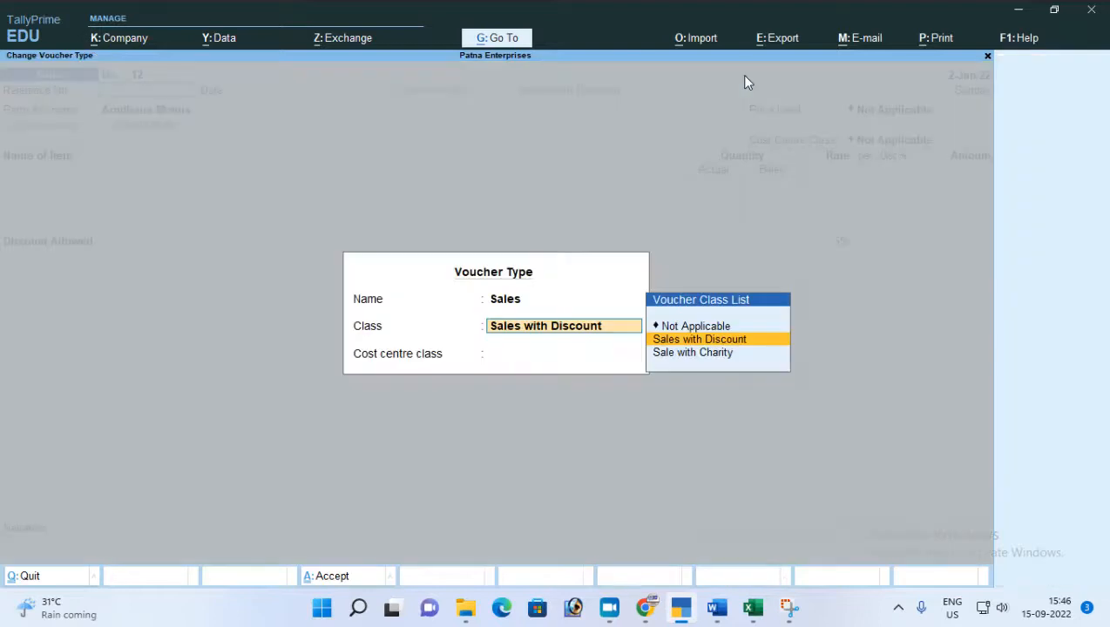
pyautogui.press('Down')
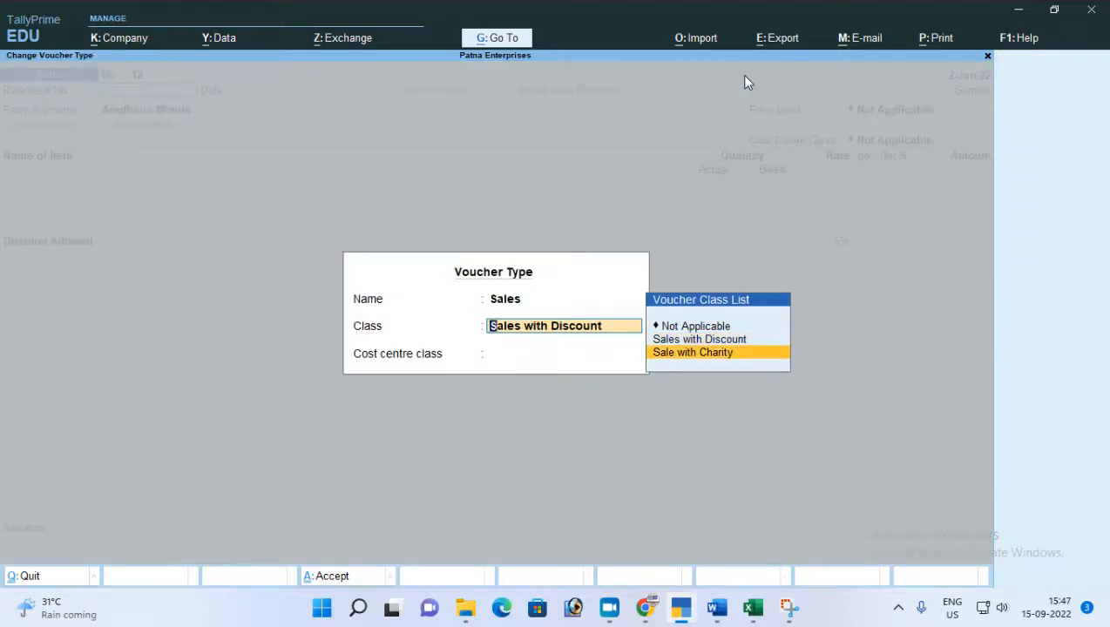
pyautogui.press('Return')
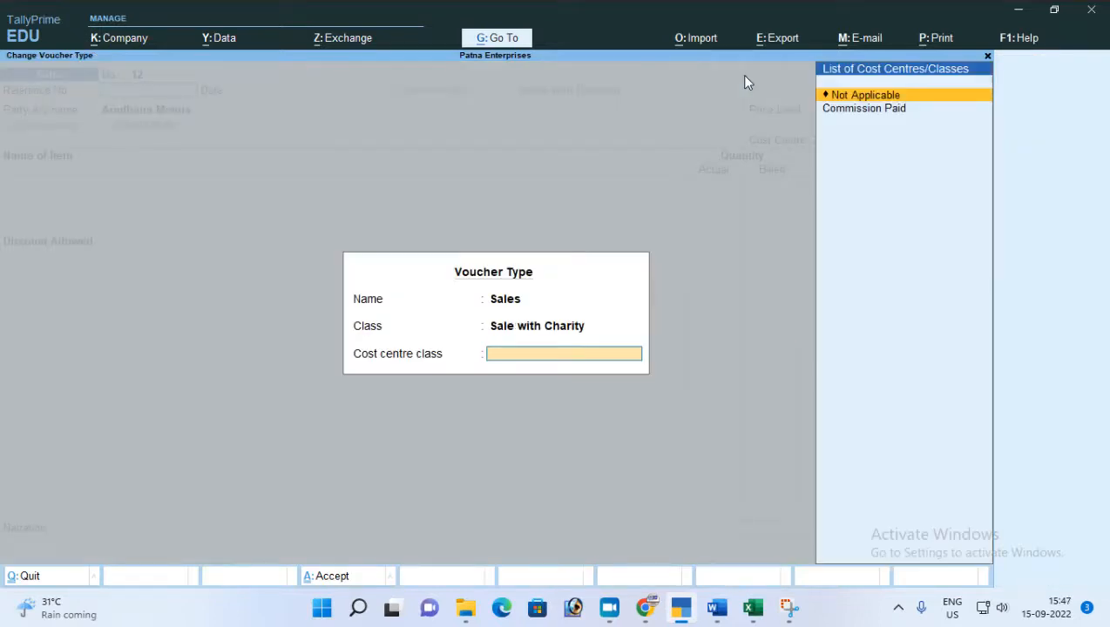
pyautogui.press('Return')
pyautogui.press('Return')
pyautogui.press('Return')
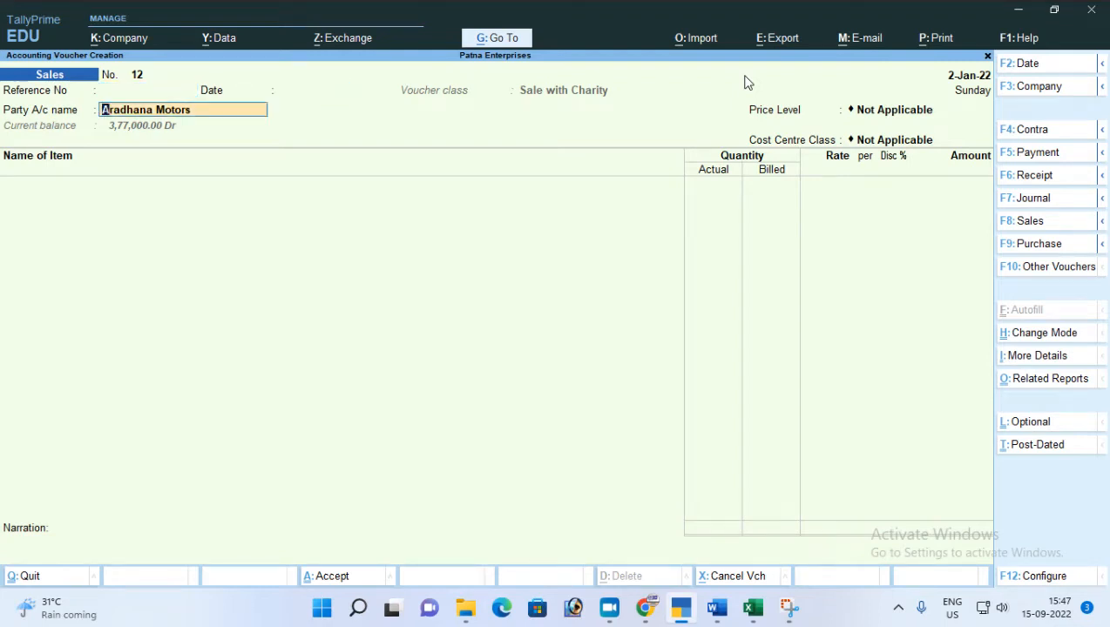
# Set the party account to Cash in Hand, accept the default dispatch and party details, and keep the price level Not Applicable.
pyautogui.write('Ca')
pyautogui.press('Return')
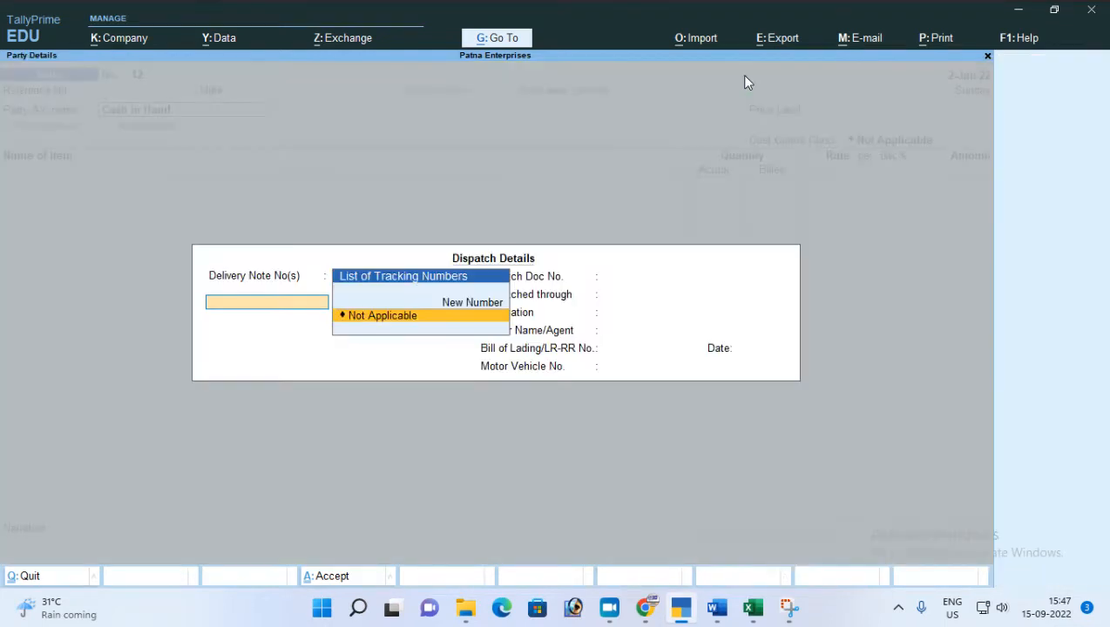
pyautogui.press('Return')
pyautogui.hotkey('ctrl', 'a')
pyautogui.hotkey('ctrl', 'a')
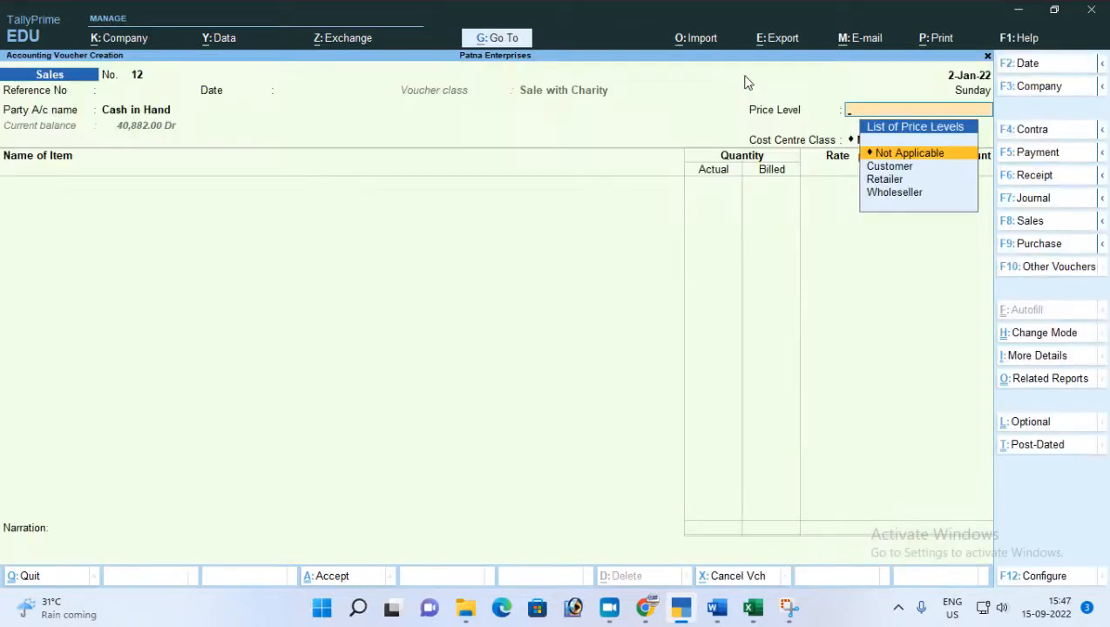
pyautogui.press('Return')
pyautogui.press('Return')
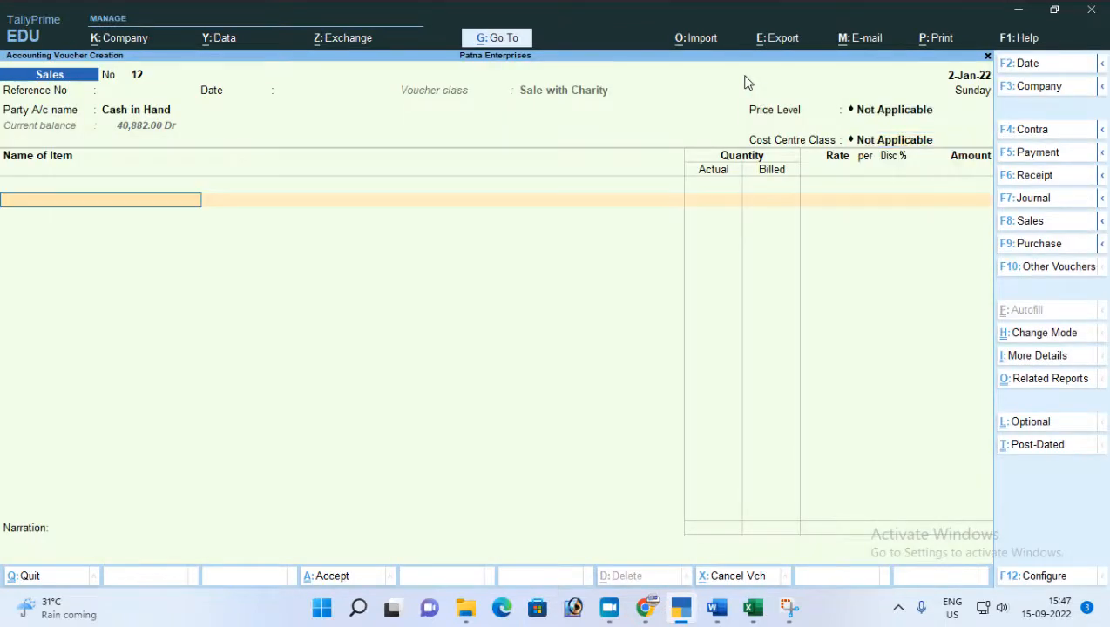
# Add the stock item Dabar Aawla to the voucher with its tracking and order numbers Not Applicable.
pyautogui.press('Down')
pyautogui.press('Down')
pyautogui.press('Down')
pyautogui.press('Down')
pyautogui.press('Down')
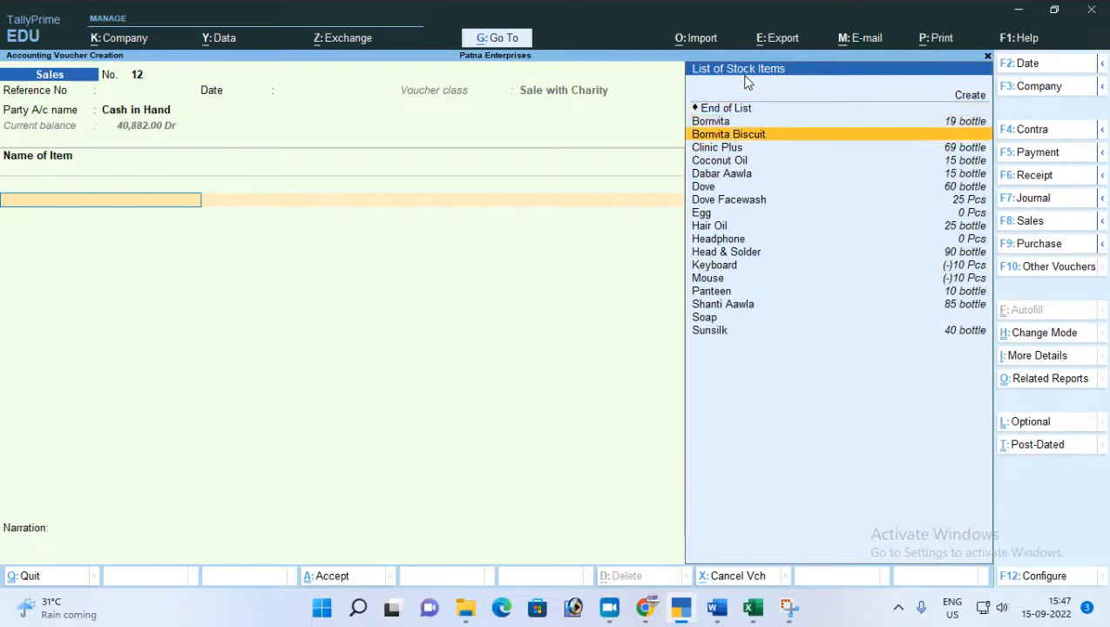
pyautogui.press('Down')
pyautogui.press('Up')
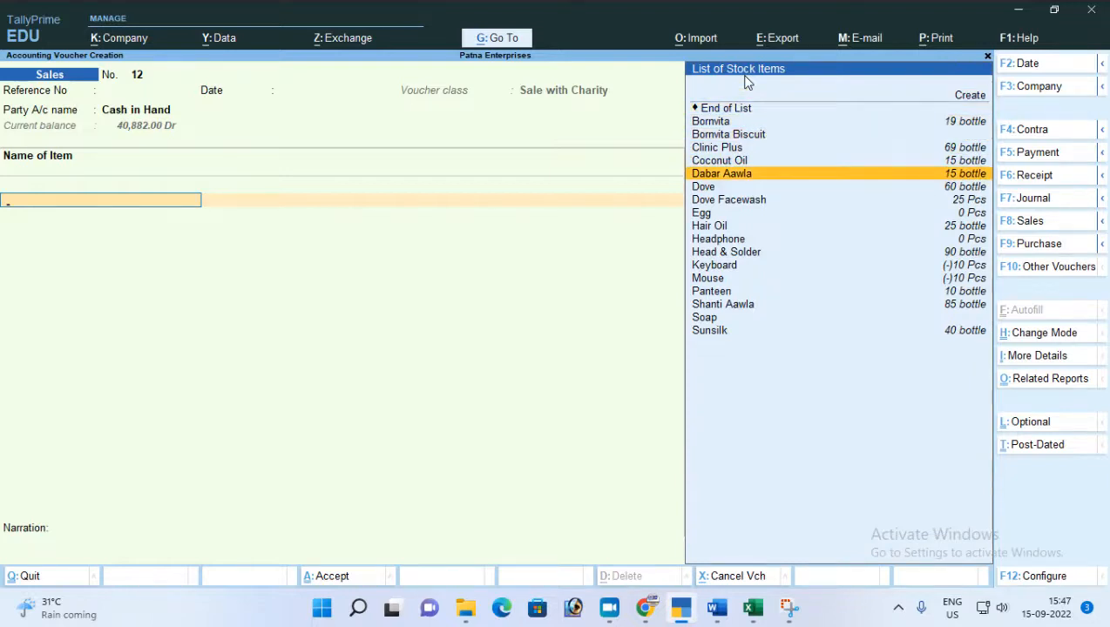
pyautogui.press('Return')
pyautogui.press('Return')
# Allocate 5 bottles of Dabar Aawla from Main Location at the default rate and end the item allocation.
pyautogui.press('Return')
pyautogui.press('Return')
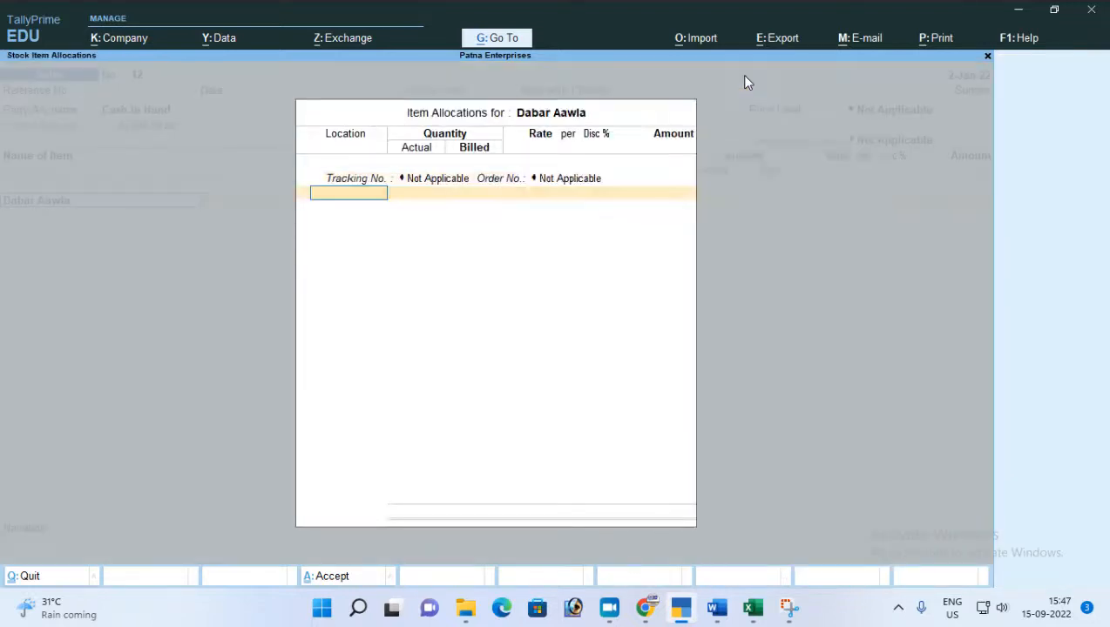
pyautogui.press('Down')
pyautogui.press('Down')
pyautogui.press('Return')
pyautogui.write('5')
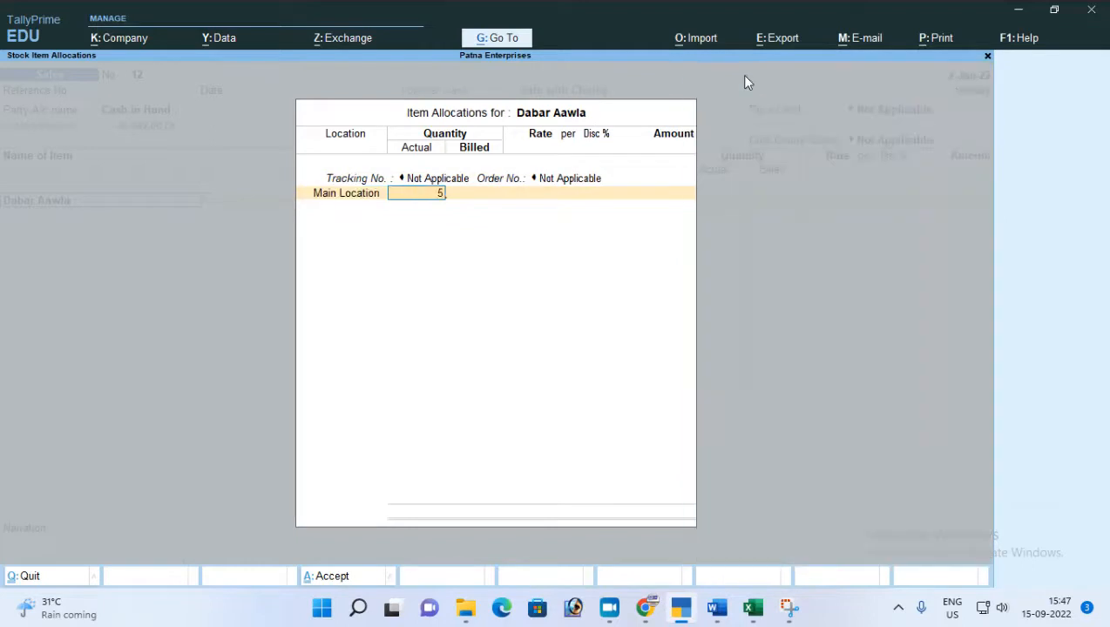
pyautogui.press('Return')
pyautogui.press('Return')
pyautogui.press('Return')
pyautogui.press('Return')
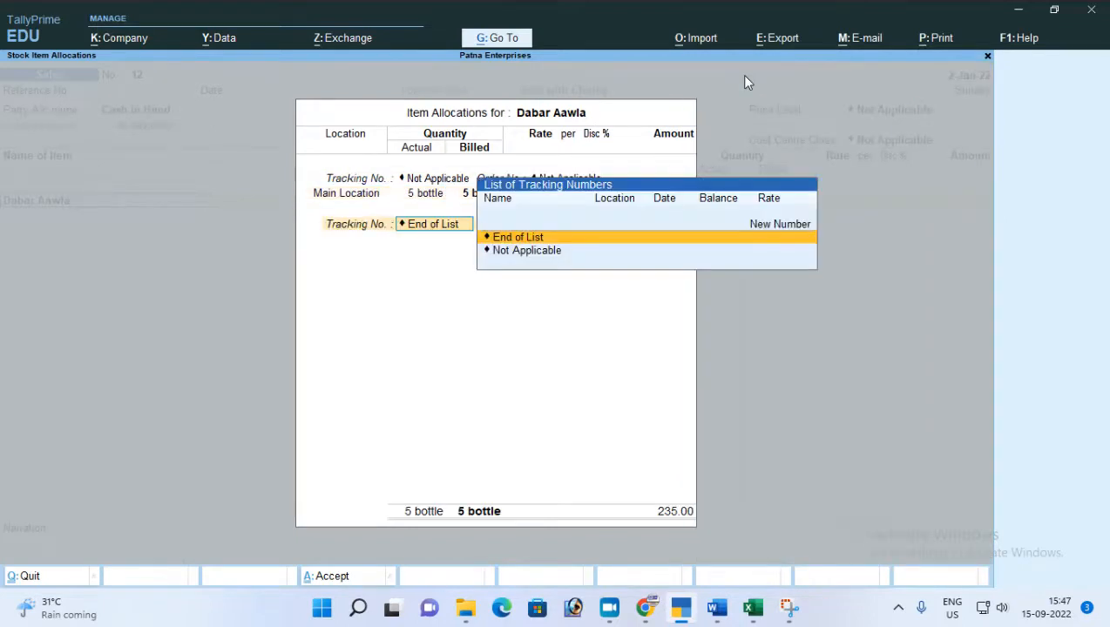
pyautogui.press('Return')
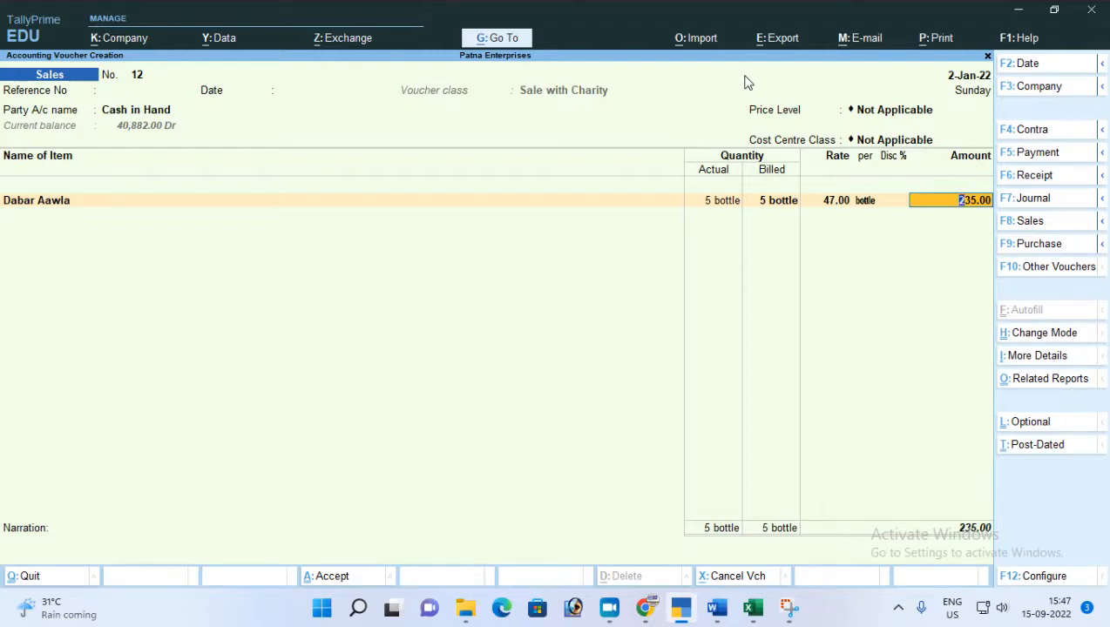
# End the item list, save the sales voucher without a narration, and return to the Gateway of Tally.
pyautogui.press('Return')
pyautogui.press('Return')
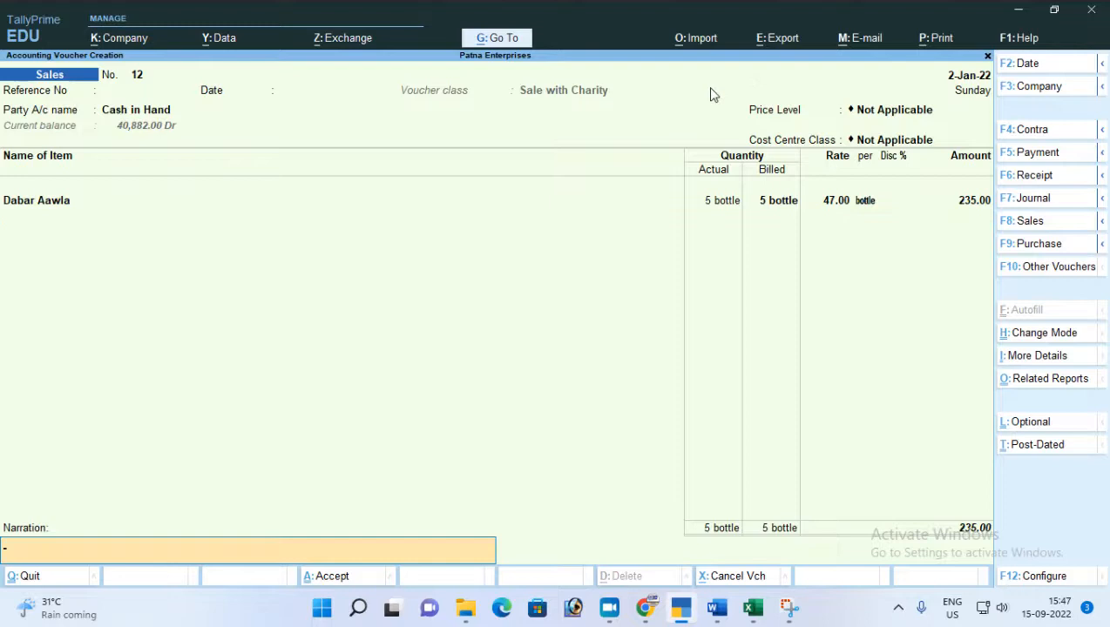
pyautogui.press('Return')
pyautogui.press('Return')
pyautogui.press('Escape')
pyautogui.press('Return')
pyautogui.press('Escape')
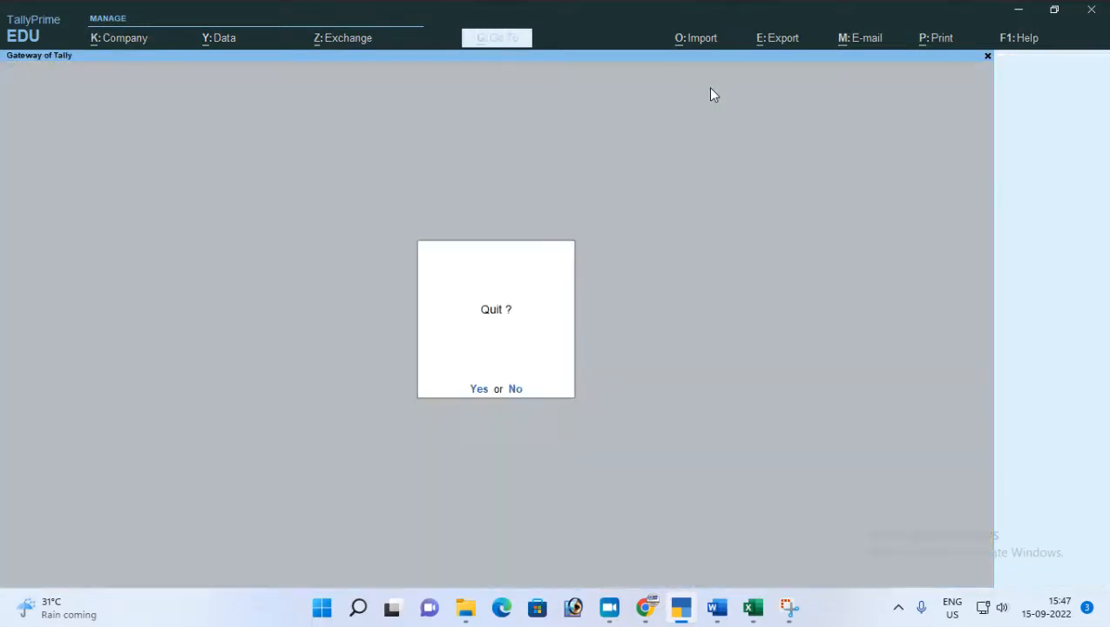
pyautogui.press('Escape')
# Display the Profit & Loss A/c in its detailed view.
pyautogui.press('p')
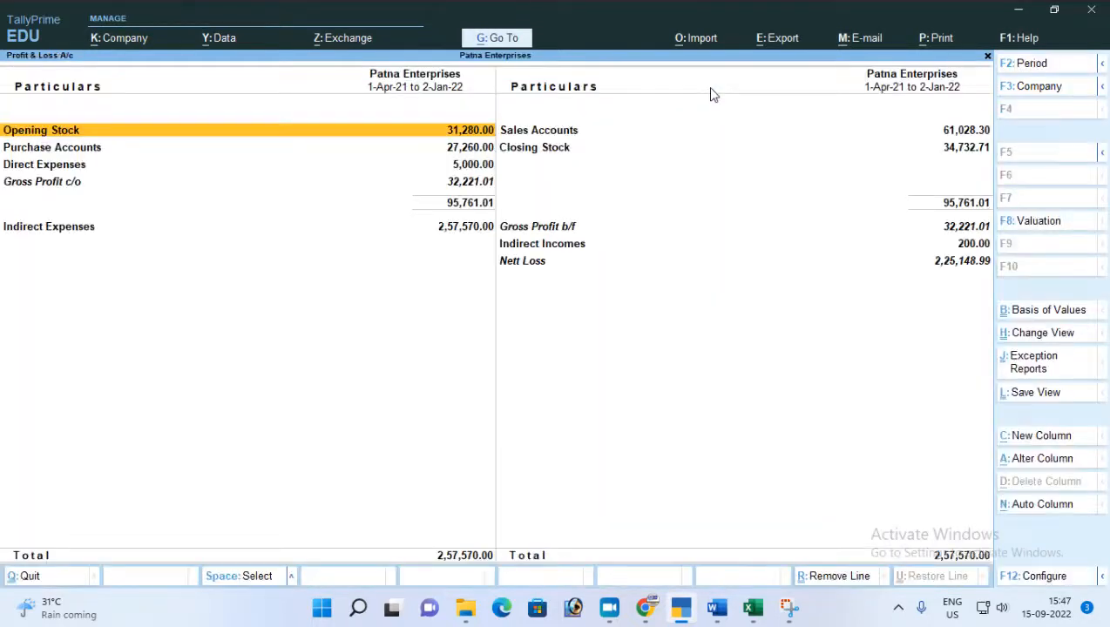
pyautogui.hotkey('alt', 'F5')
pyautogui.press('Down')
pyautogui.press('Down')
pyautogui.press('Down')
pyautogui.press('Down')
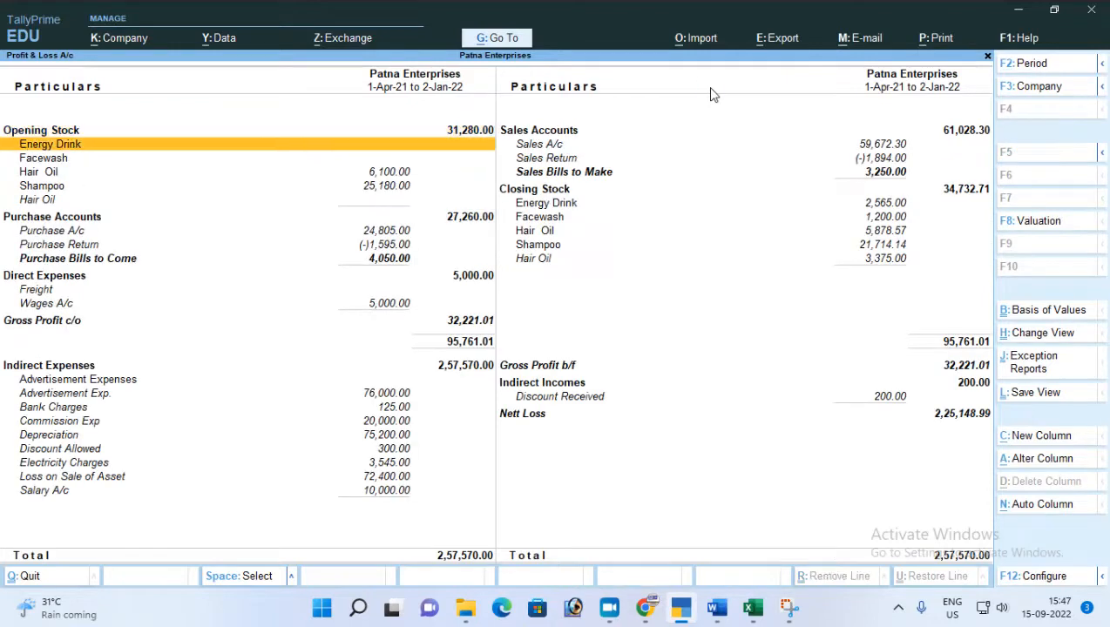
pyautogui.press('Down')
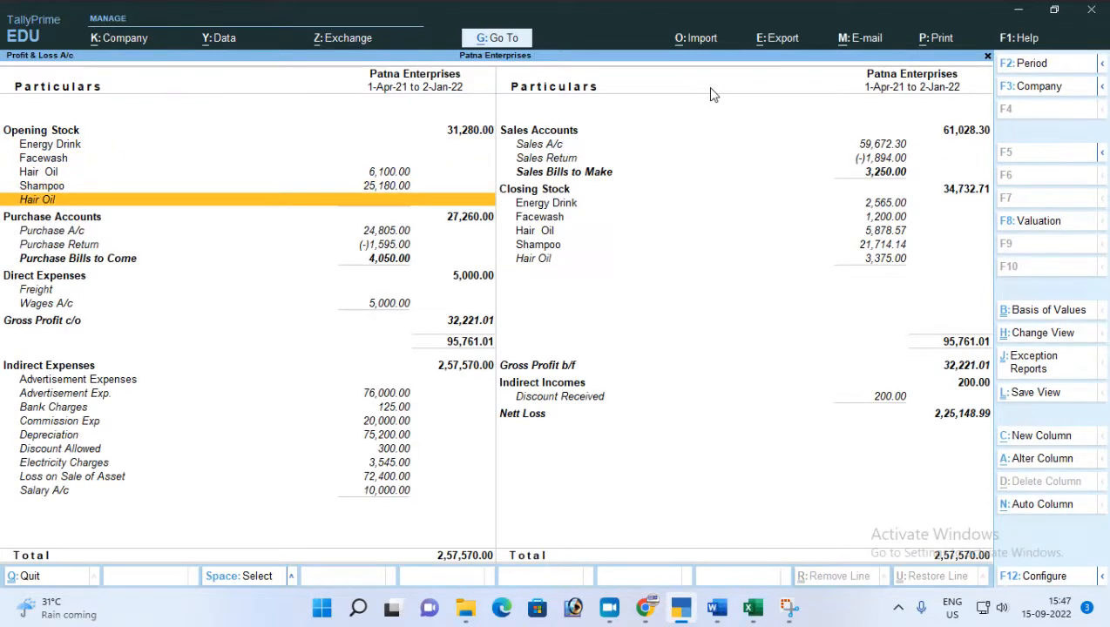
# Drill down into Sales A/c to examine the January vouchers, including voucher 12, and return to the Gateway of Tally.
pyautogui.press('Right')
pyautogui.press('Up')
pyautogui.press('Up')
pyautogui.press('Up')
pyautogui.press('Up')
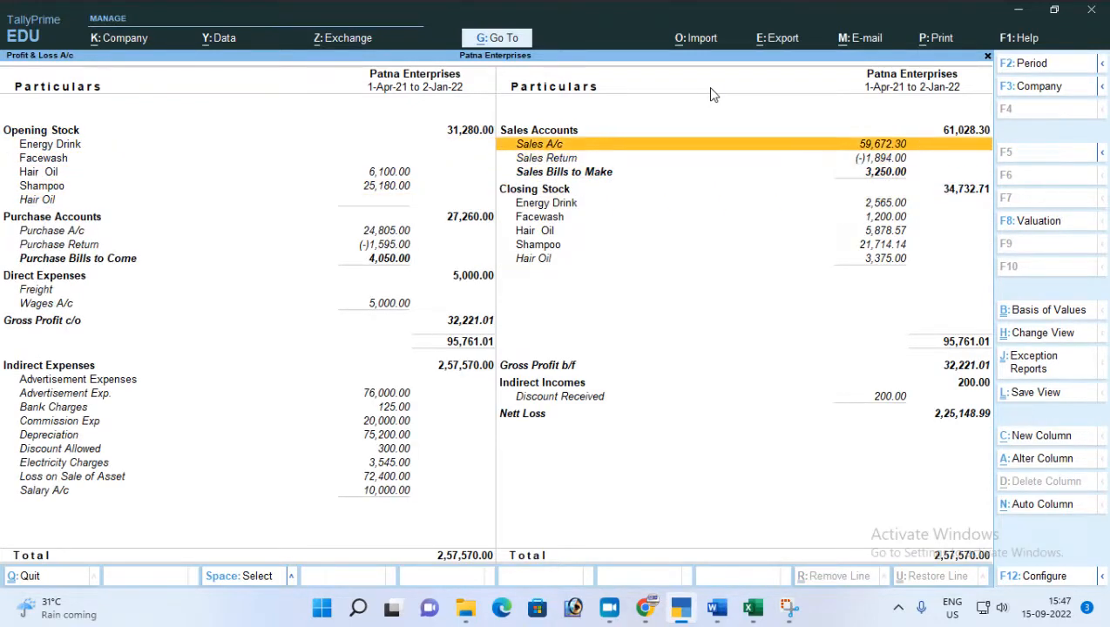
pyautogui.press('Return')
pyautogui.press('Return')
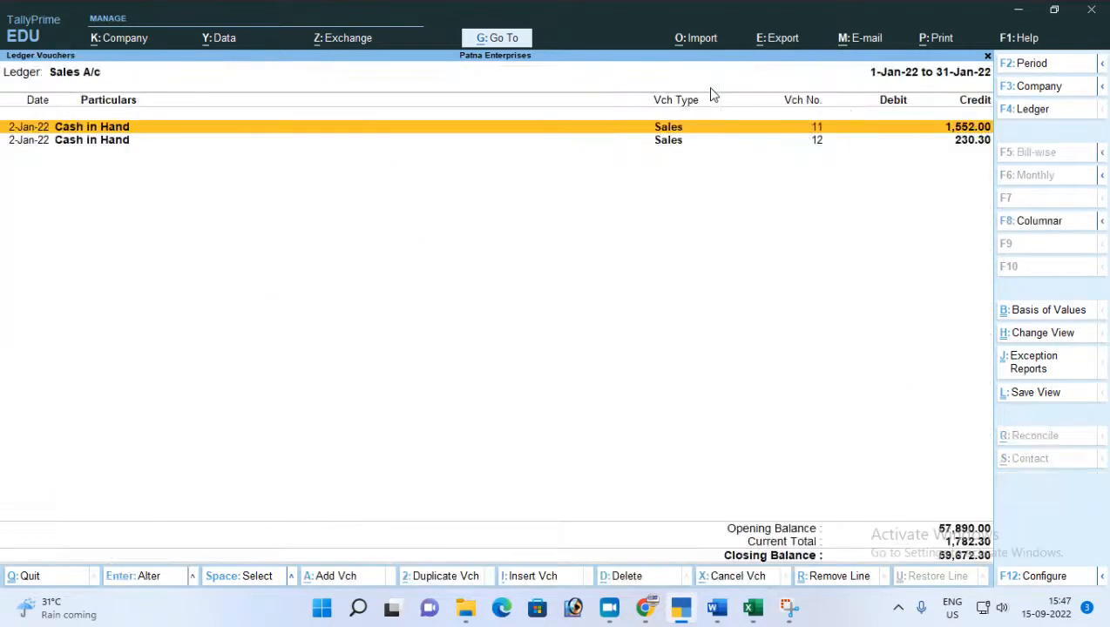
pyautogui.press('Down')
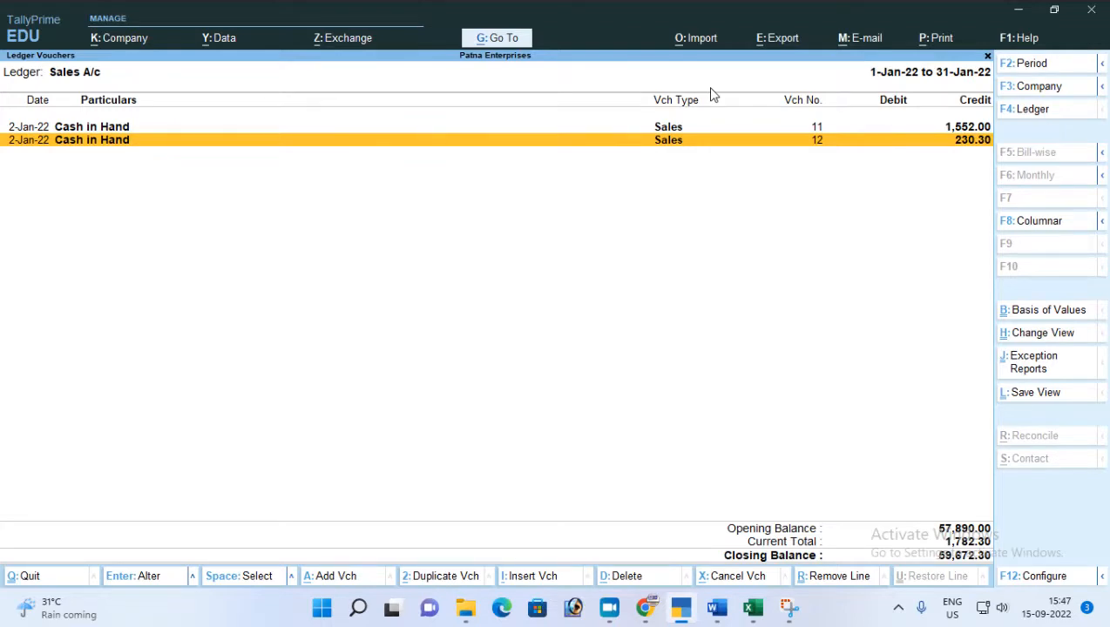
pyautogui.press('Escape')
pyautogui.press('Escape')
pyautogui.press('Escape')
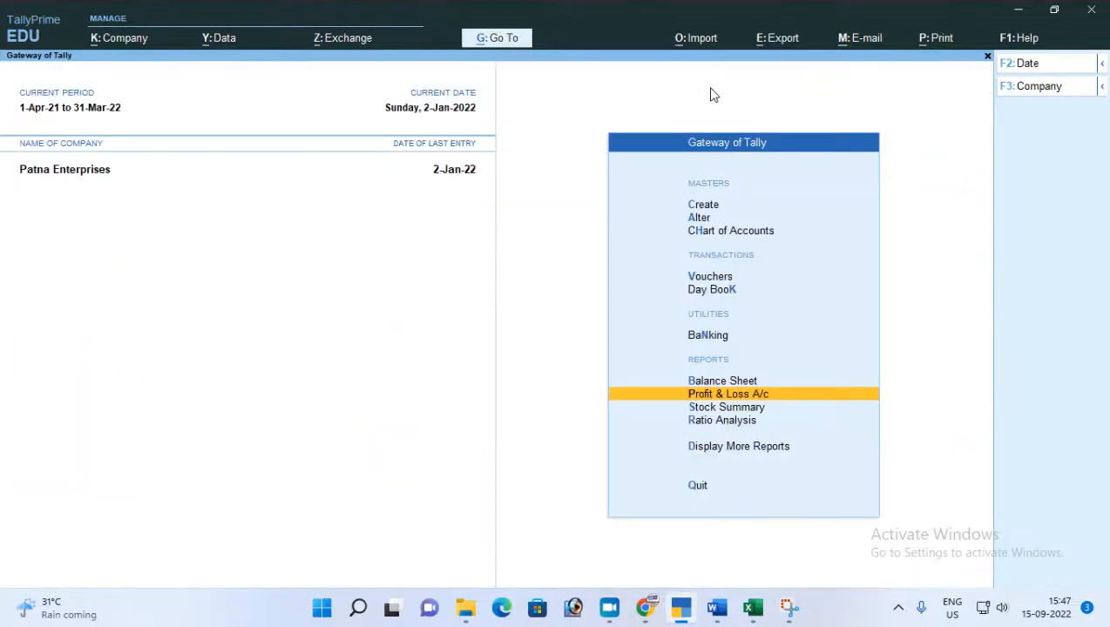
# Display the Balance Sheet in its detailed view.
pyautogui.press('Down')
pyautogui.press('Up')
pyautogui.press('Up')
pyautogui.press('Return')
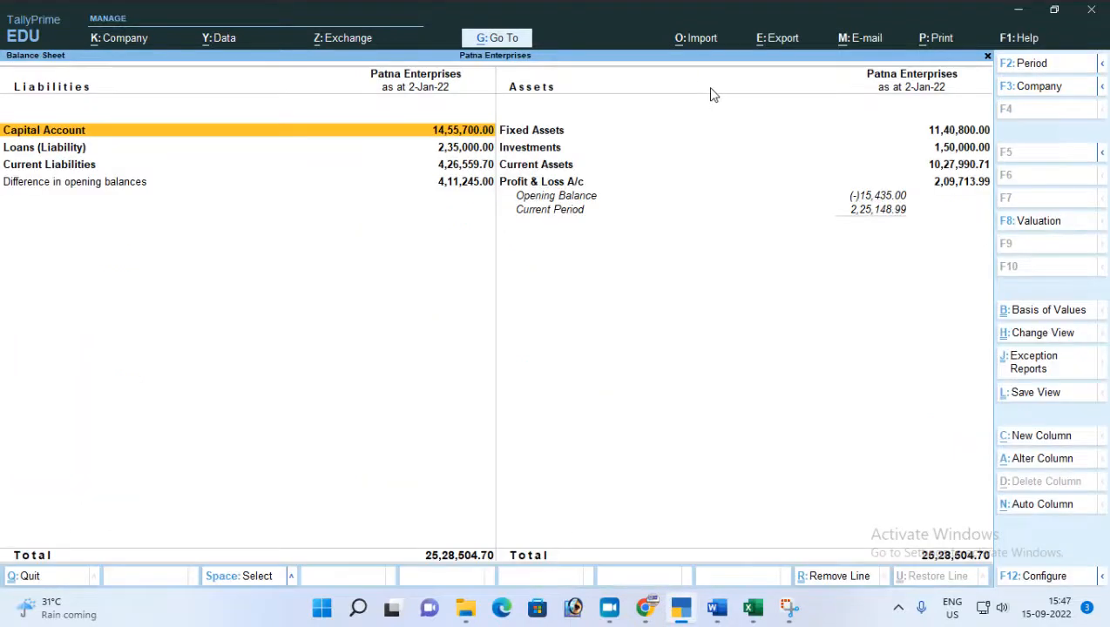
pyautogui.hotkey('alt', 'F5')
# Examine the Welfare Fund balance under Current Liabilities and return to the Gateway of Tally.
pyautogui.press('Down')
pyautogui.press('Down')
pyautogui.press('Down')
pyautogui.press('Down')
pyautogui.press('Down')
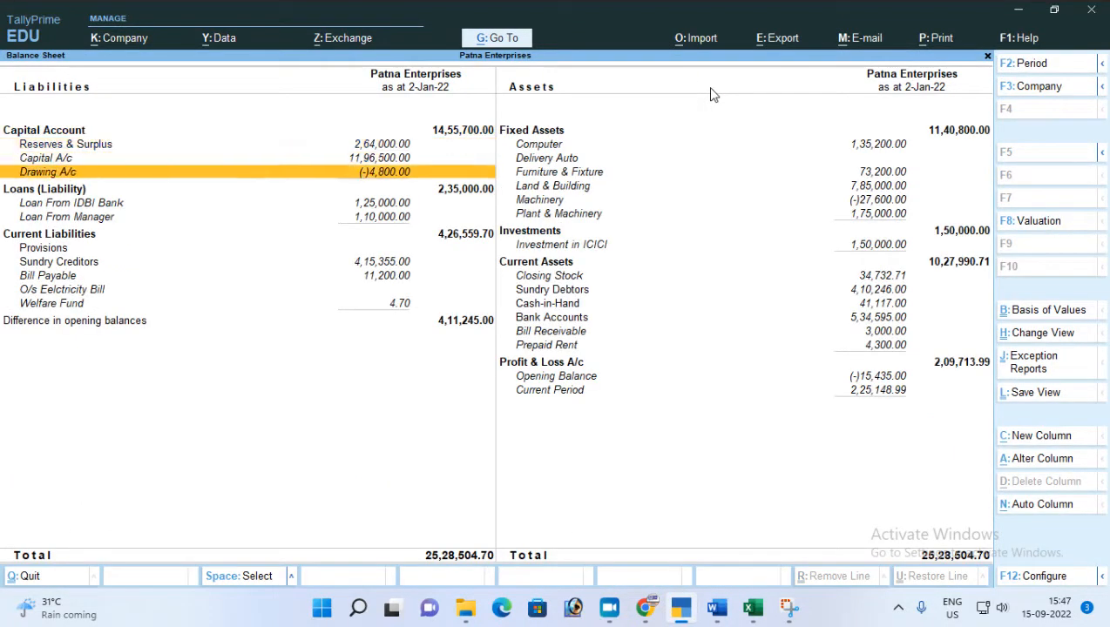
pyautogui.press('Down')
pyautogui.press('Down')
pyautogui.press('Down')
pyautogui.press('Down')
pyautogui.press('Down')
pyautogui.press('Down')
pyautogui.press('Down')
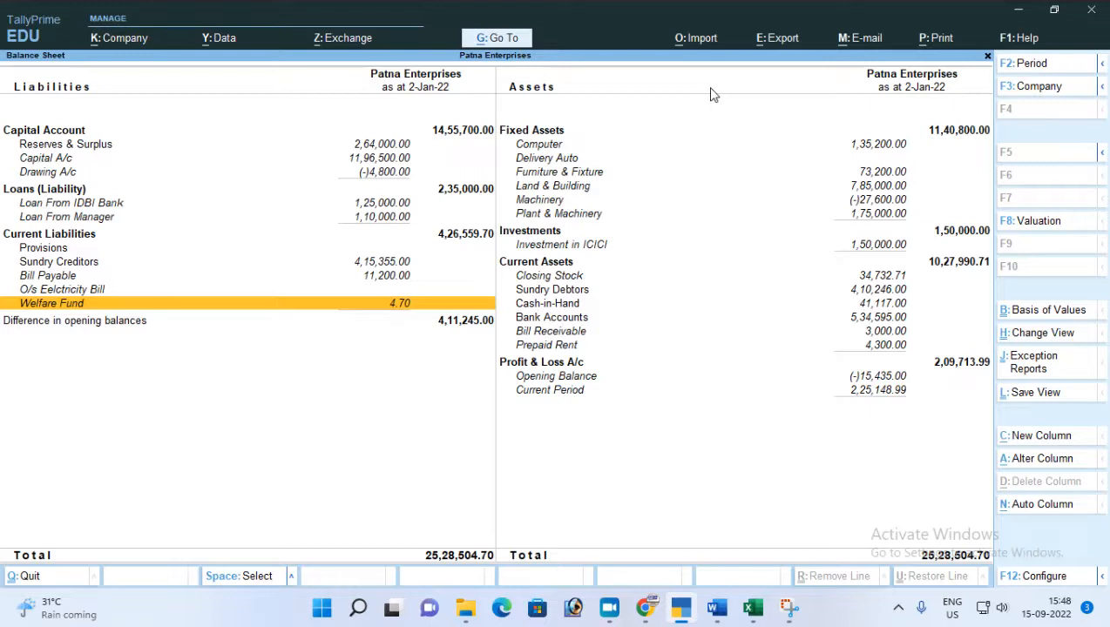
pyautogui.press('Escape')
pyautogui.press('Escape')
pyautogui.press('n')
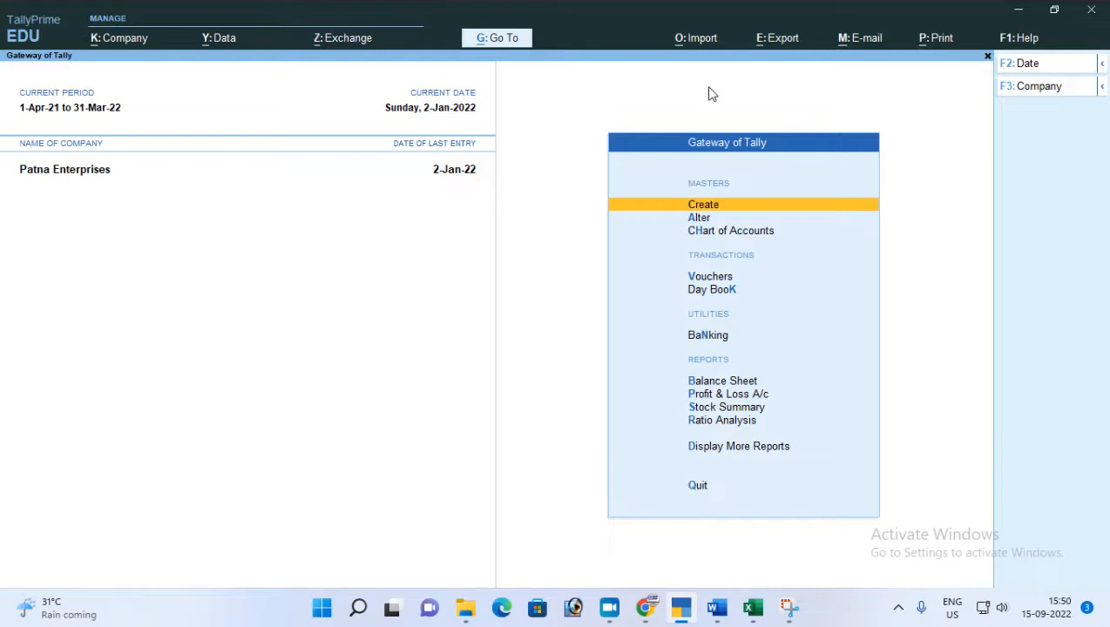
# Open the Payment voucher type for alteration.
pyautogui.press('Down')
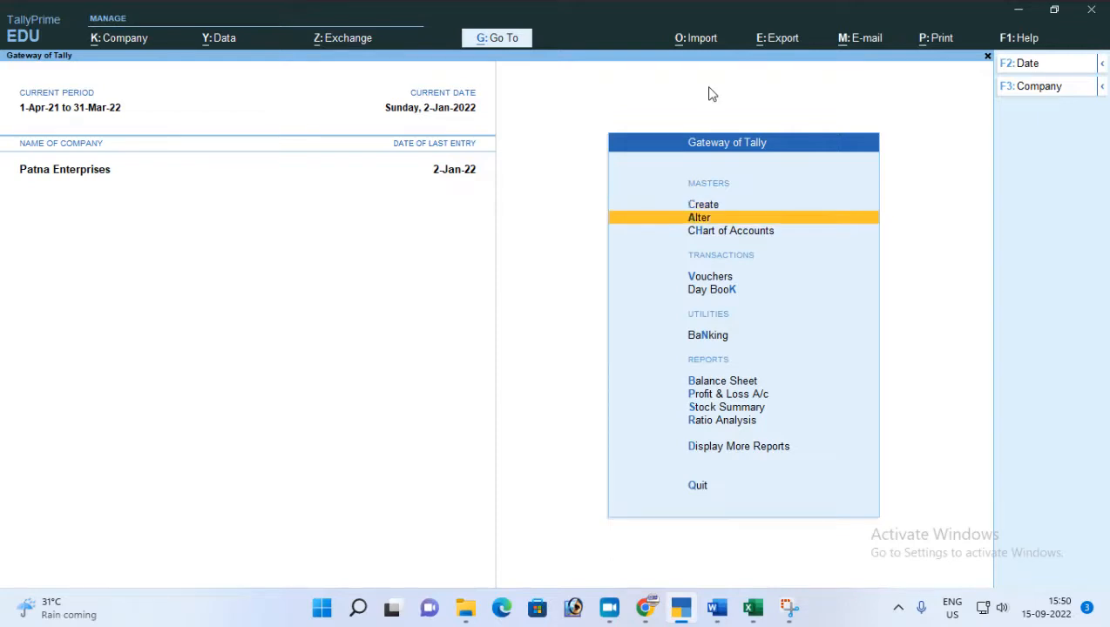
pyautogui.press('Return')
pyautogui.press('Down')
pyautogui.press('Down')
pyautogui.press('Down')
pyautogui.press('Down')
pyautogui.press('Down')
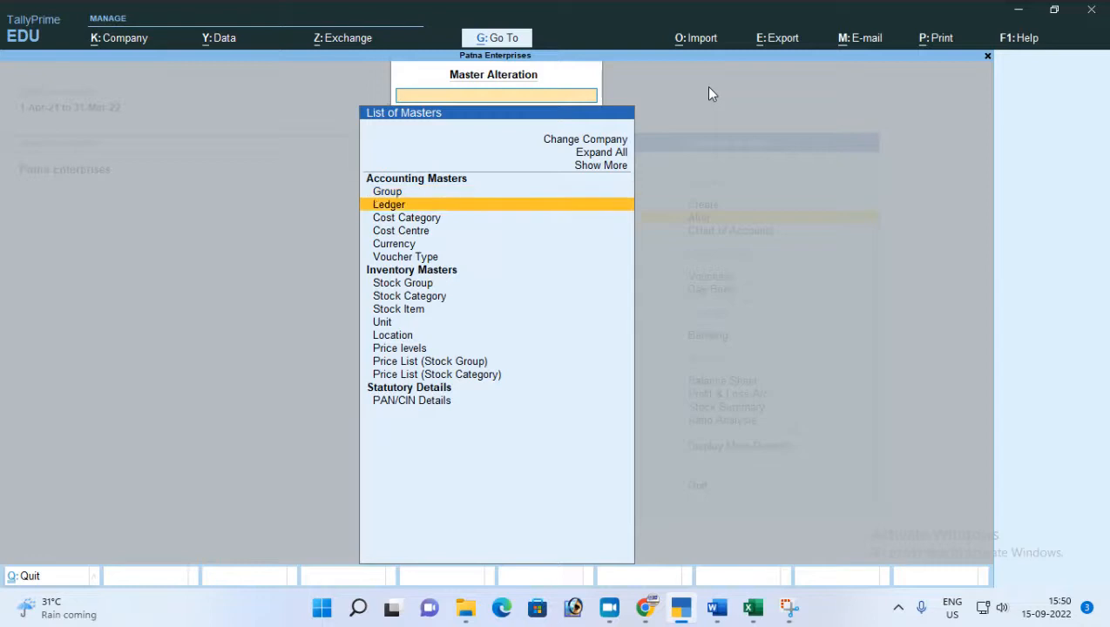
pyautogui.press('Return')
pyautogui.press('Down')
pyautogui.press('Down')
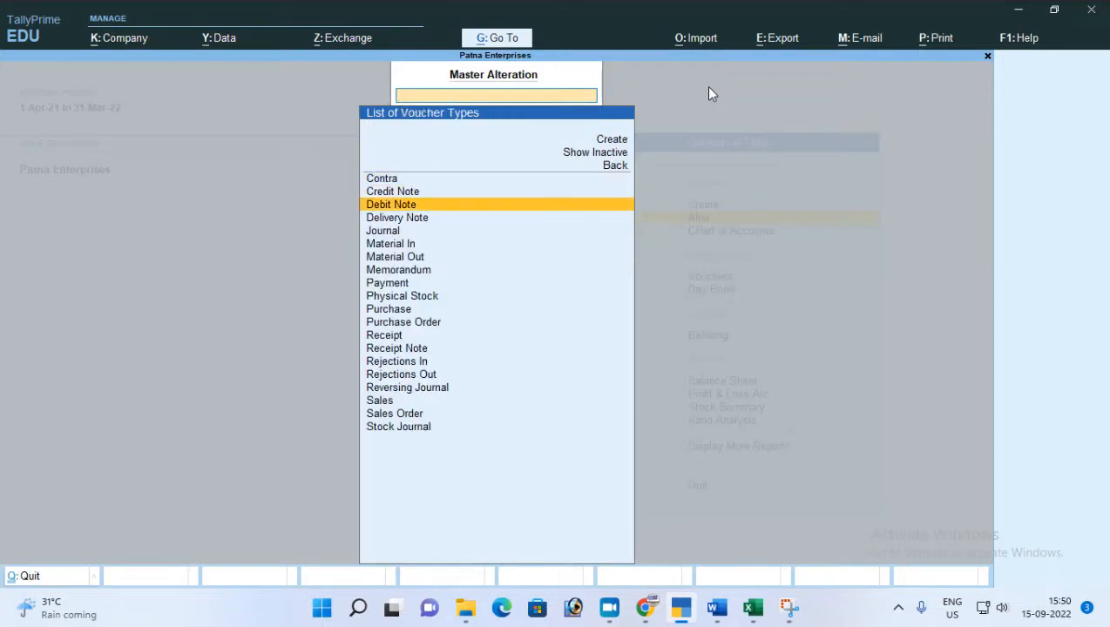
pyautogui.write('Pay')
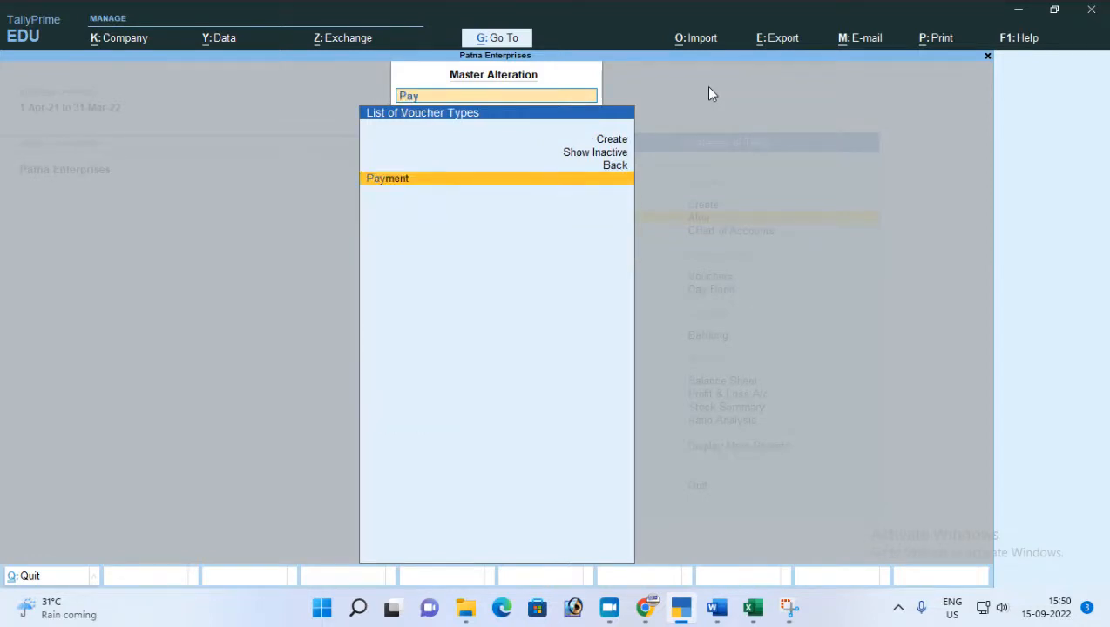
pyautogui.press('Return')
# Add a voucher class named Cash Payment to the Payment voucher type, keeping its general and printing settings.
pyautogui.press('Return')
pyautogui.press('Return')
pyautogui.press('Return')
pyautogui.press('Return')
pyautogui.press('Return')
pyautogui.press('Return')
pyautogui.press('Return')
pyautogui.press('Return')
pyautogui.press('Return')
pyautogui.press('Return')
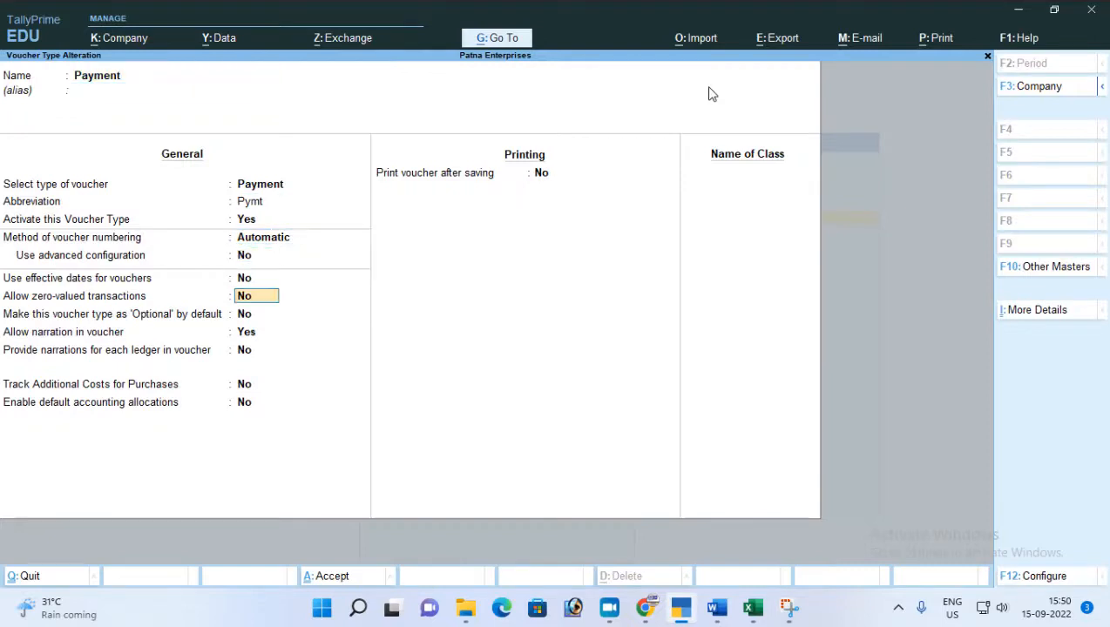
pyautogui.press('Return')
pyautogui.press('Return')
pyautogui.press('Return')
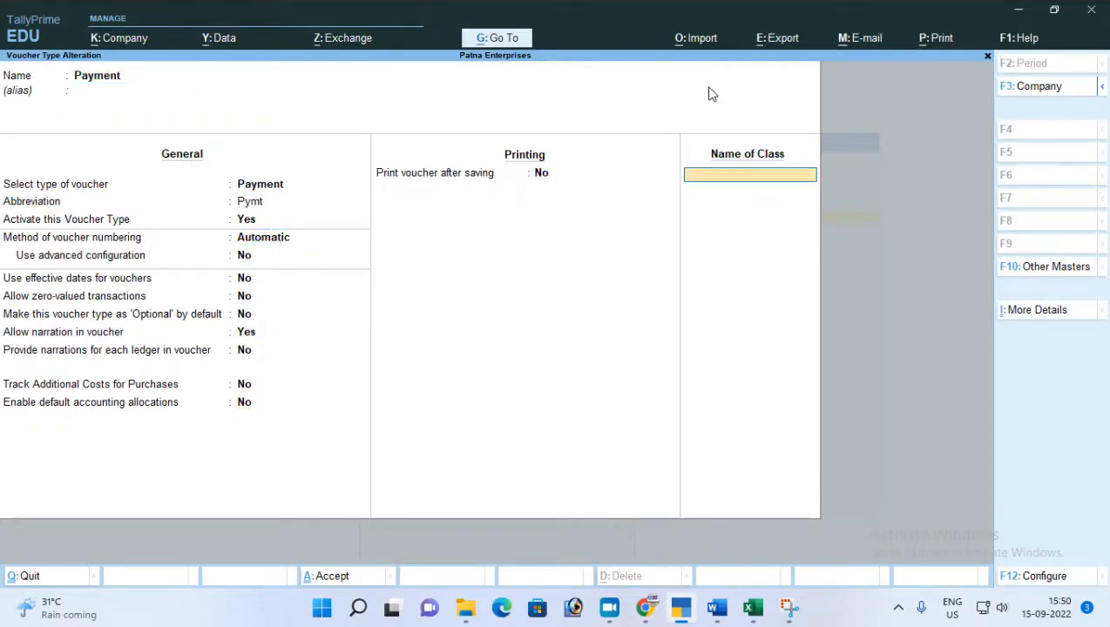
pyautogui.write('Cash Payment')
pyautogui.press('Return')
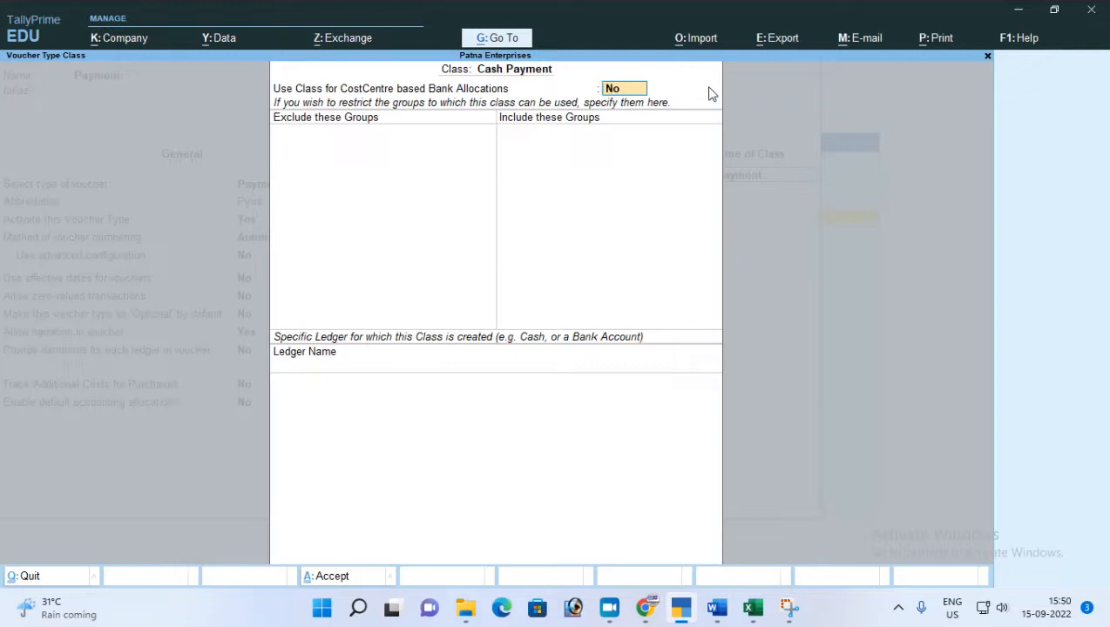
# Keep cost-centre based bank allocations at No, exclude no groups, and include only the Cash-in-Hand group in the Cash Payment class.
pyautogui.press('Return')
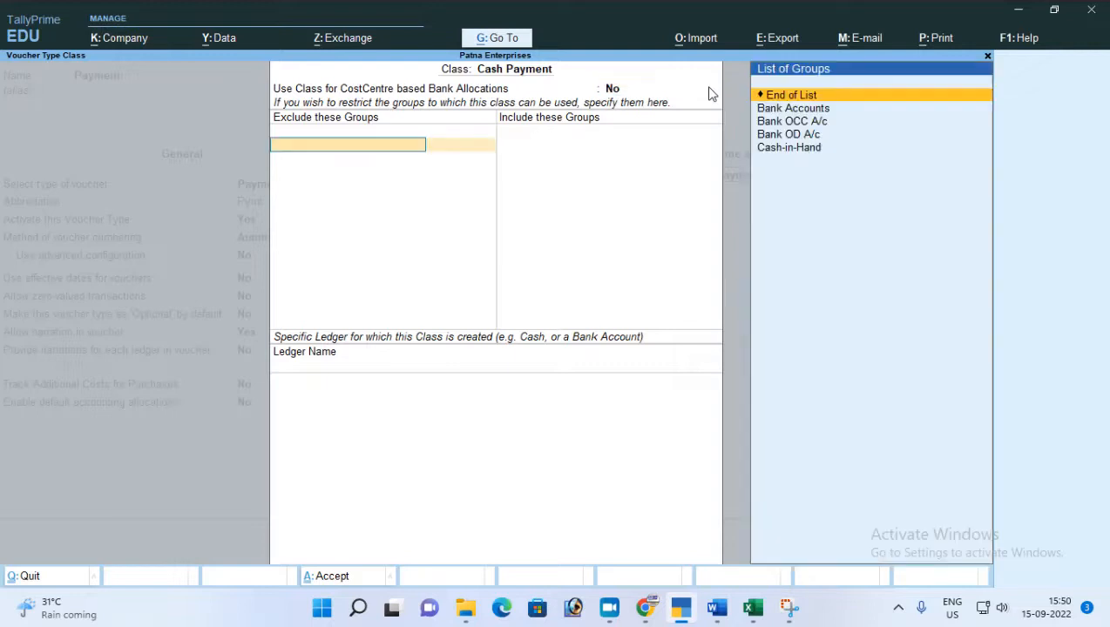
pyautogui.press('Return')
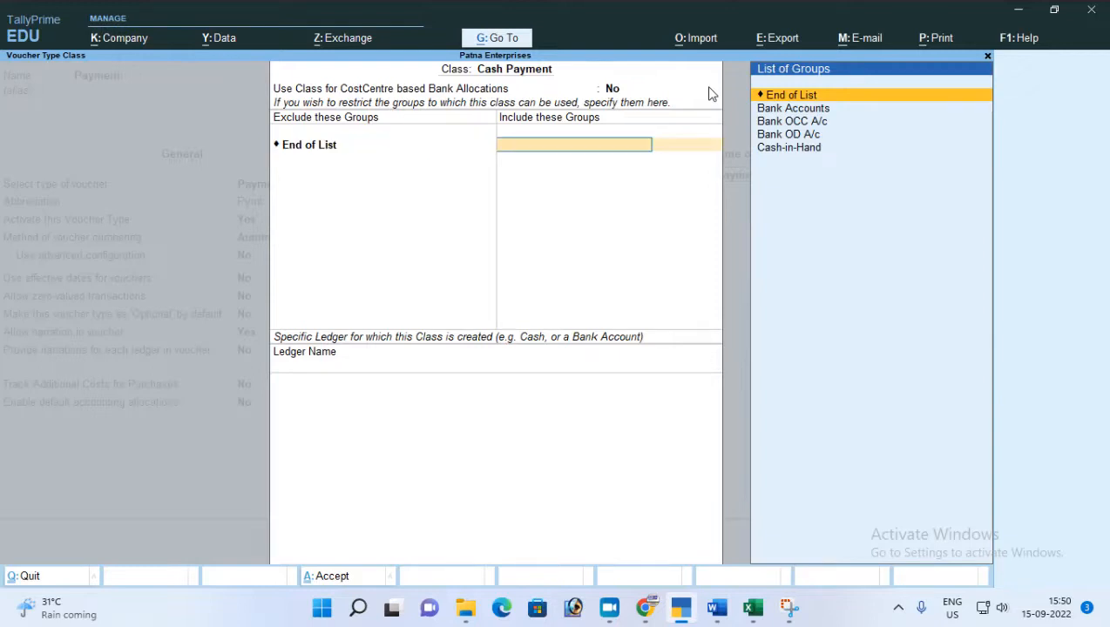
pyautogui.press('Down')
pyautogui.press('Down')
pyautogui.press('Down')
pyautogui.press('Down')
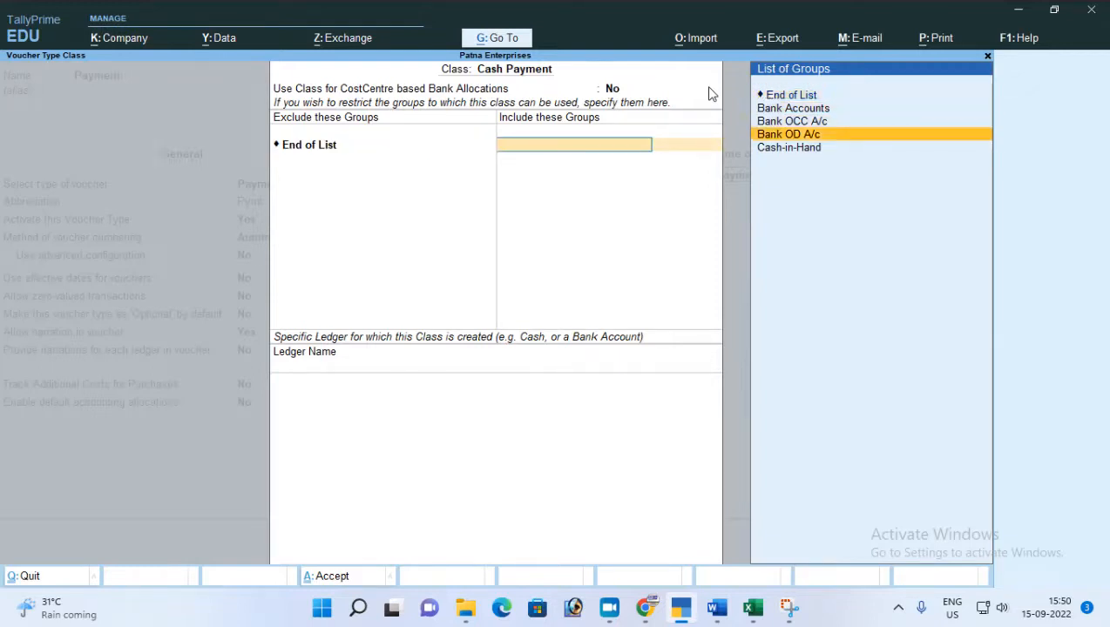
pyautogui.press('Return')
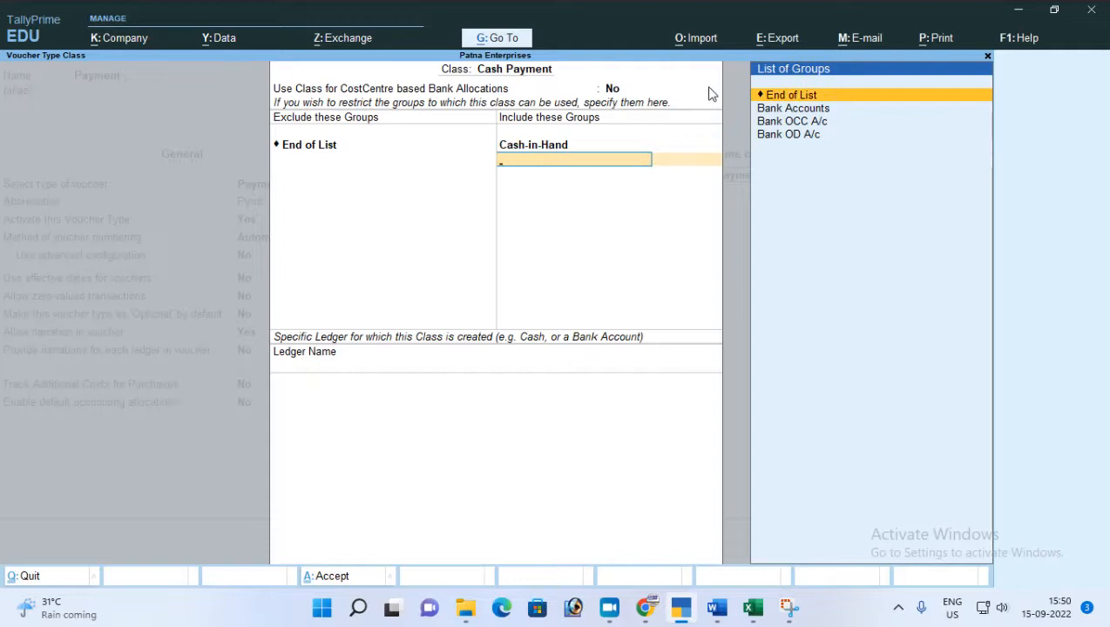
pyautogui.press('Return')
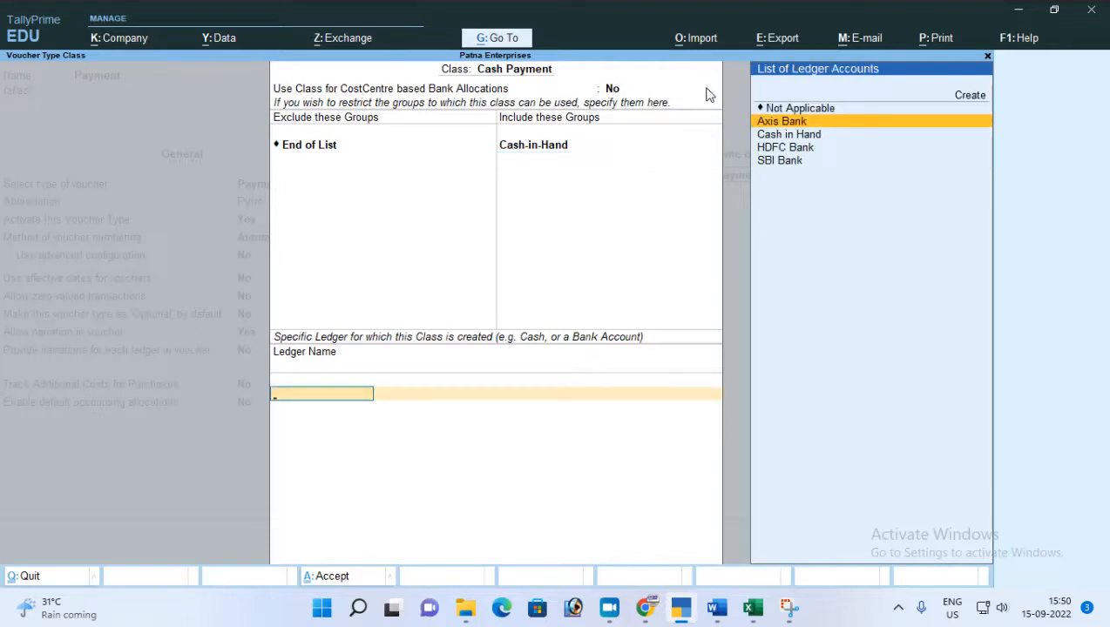
# Set Cash in Hand as the specific ledger of the Cash Payment class and accept the class.
pyautogui.press('Down')
pyautogui.press('Down')
pyautogui.press('Down')
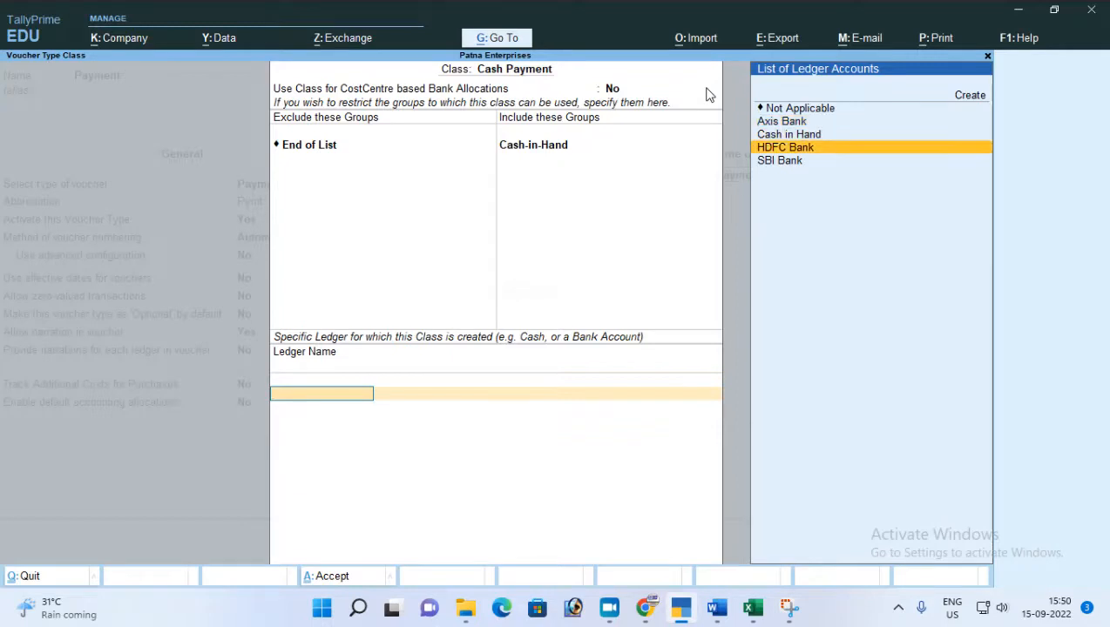
pyautogui.press('Up')
pyautogui.press('Up')
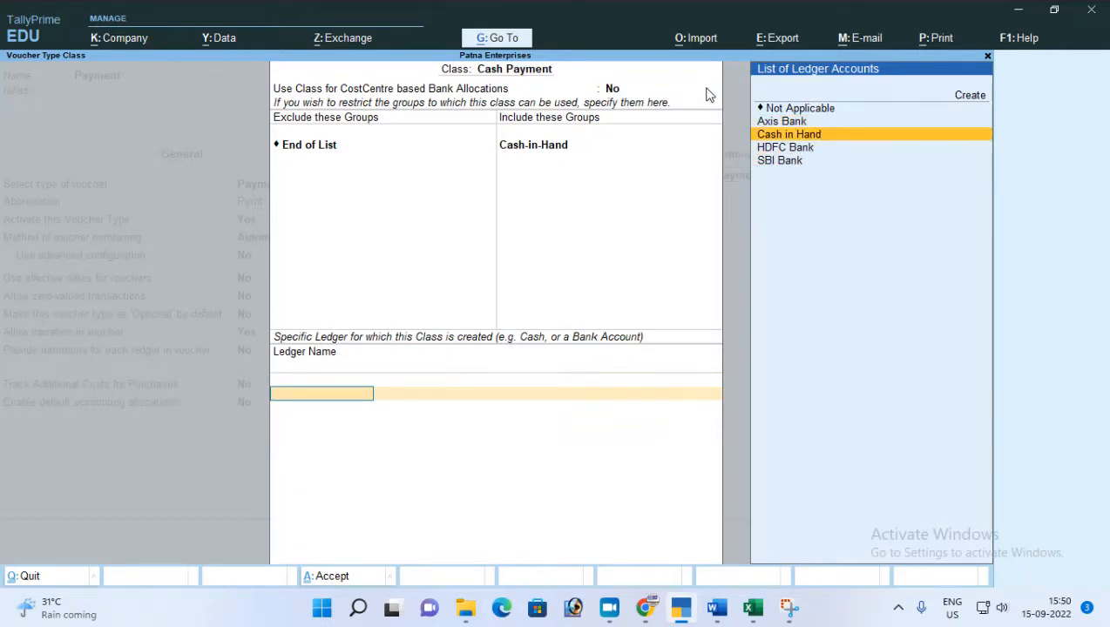
pyautogui.press('Return')
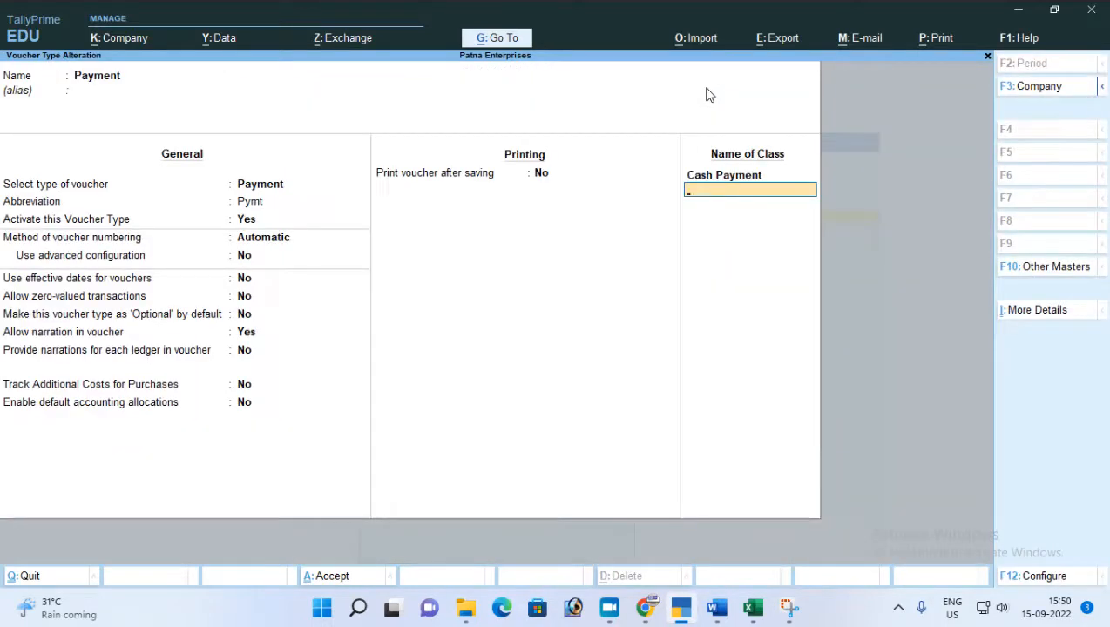
# Add a second class named Cheque Payment with cost-centre based bank allocations set to Yes.
pyautogui.write('Cheque Payment')
pyautogui.press('Return')
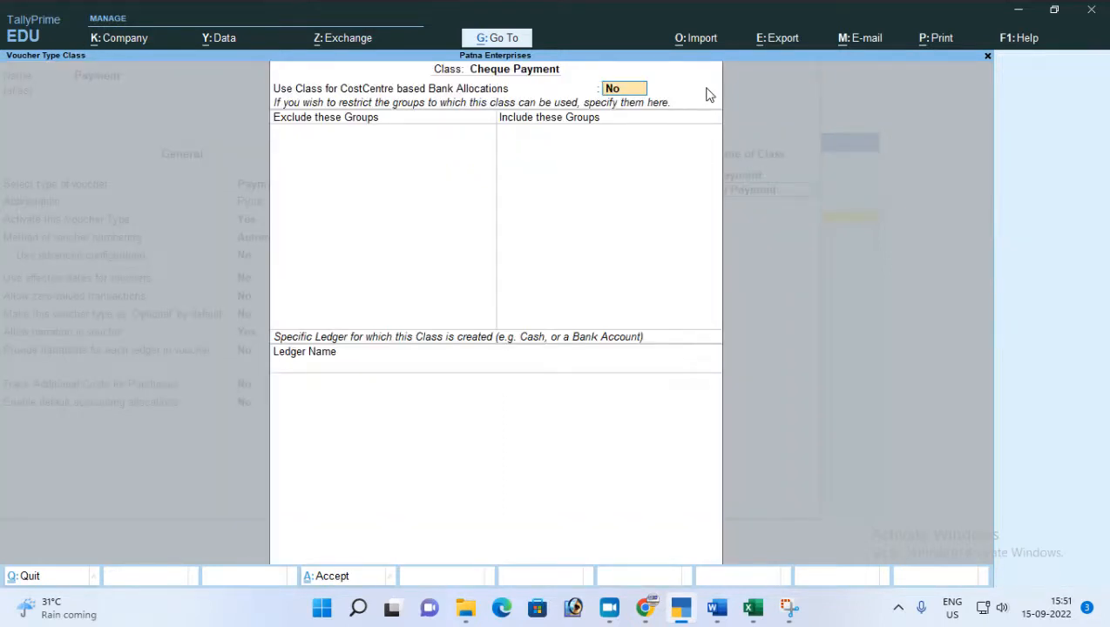
pyautogui.write('y')
pyautogui.press('Return')
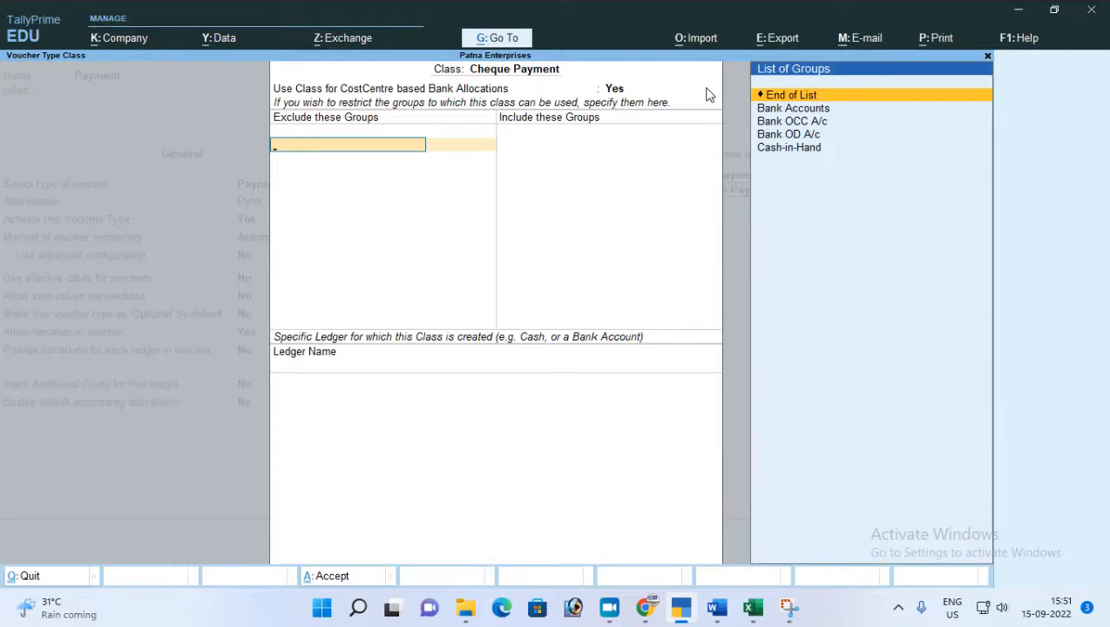
# Exclude no groups and include only the Bank Accounts group in the Cheque Payment class.
pyautogui.press('Return')
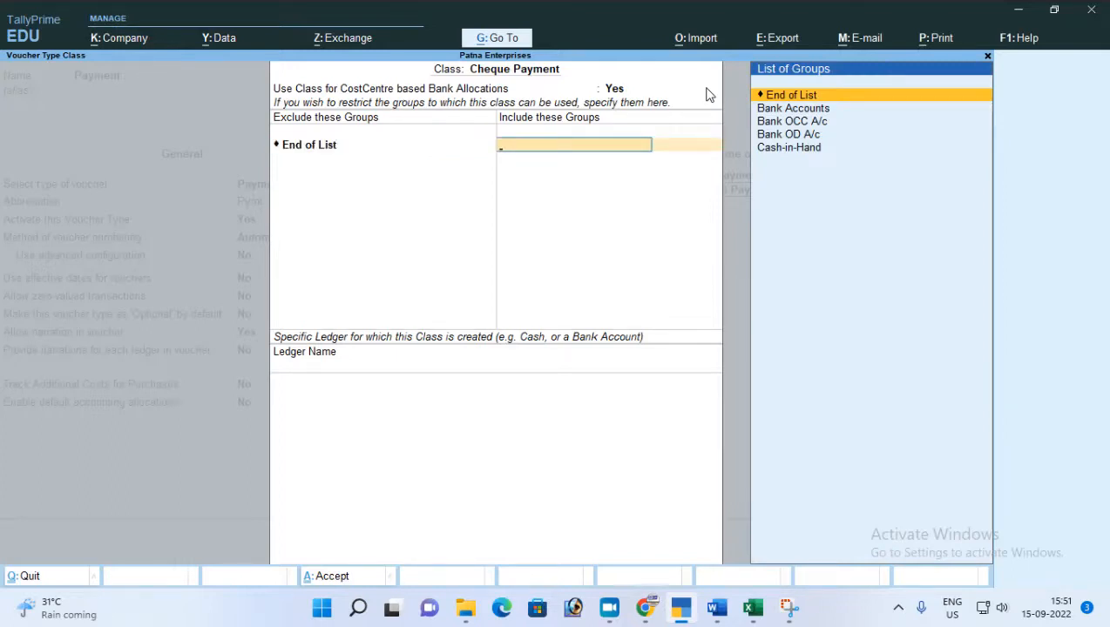
pyautogui.press('Down')
pyautogui.press('Return')
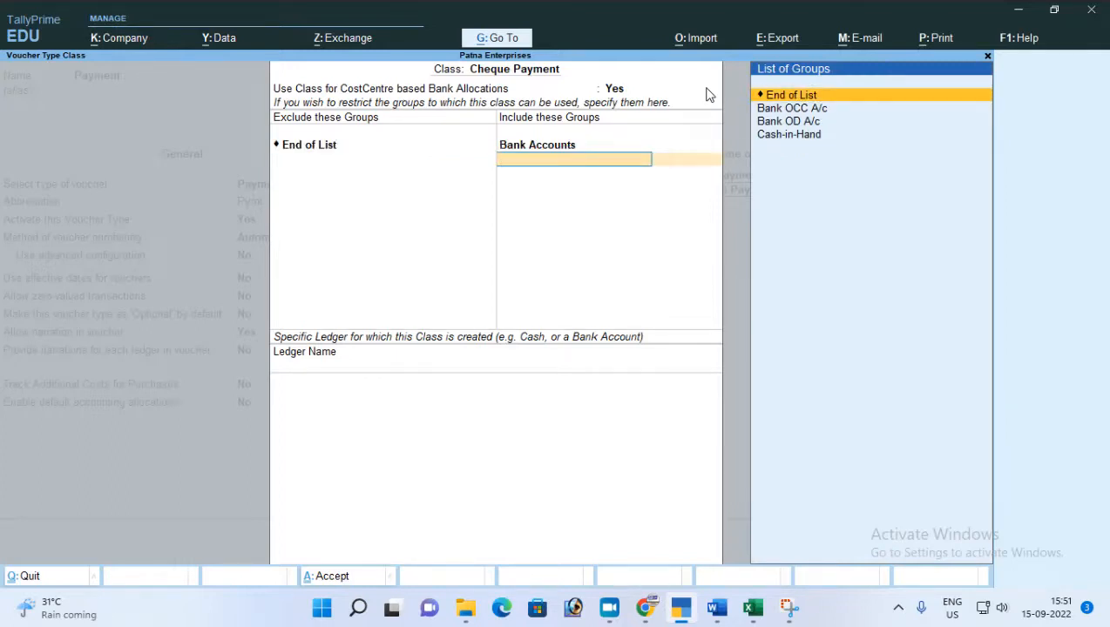
pyautogui.press('Return')
# Set the specific ledger of the Cheque Payment class to Not Applicable and accept the class.
pyautogui.press('Down')
pyautogui.press('Down')
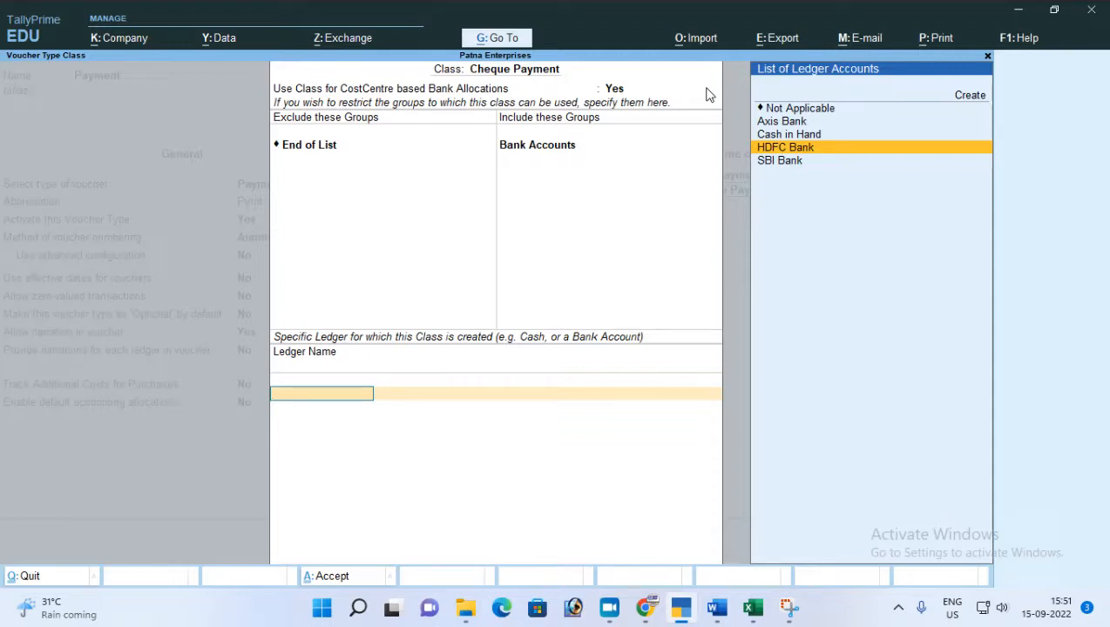
pyautogui.press('Up')
pyautogui.press('Up')
pyautogui.press('Up')
pyautogui.press('Return')
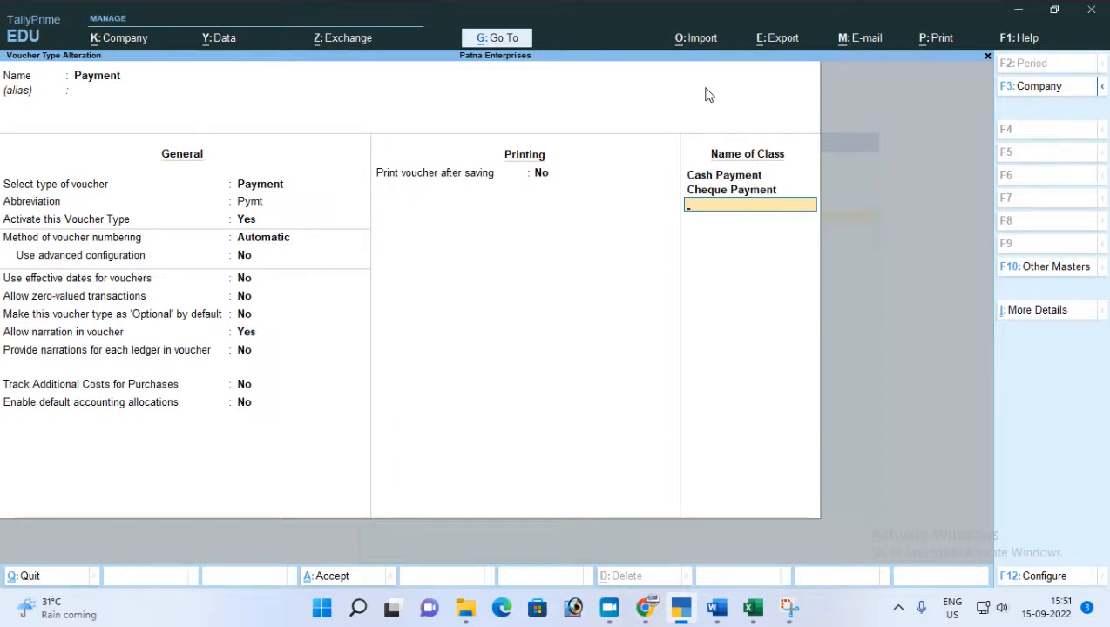
pyautogui.press('Return')
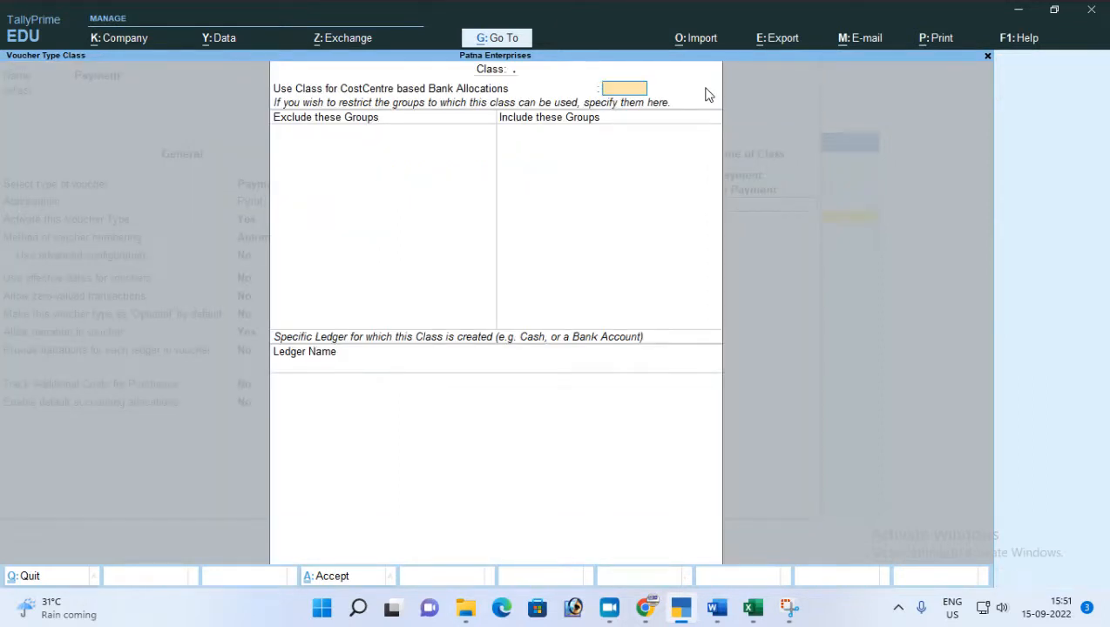
pyautogui.press('Escape')
pyautogui.press('y')
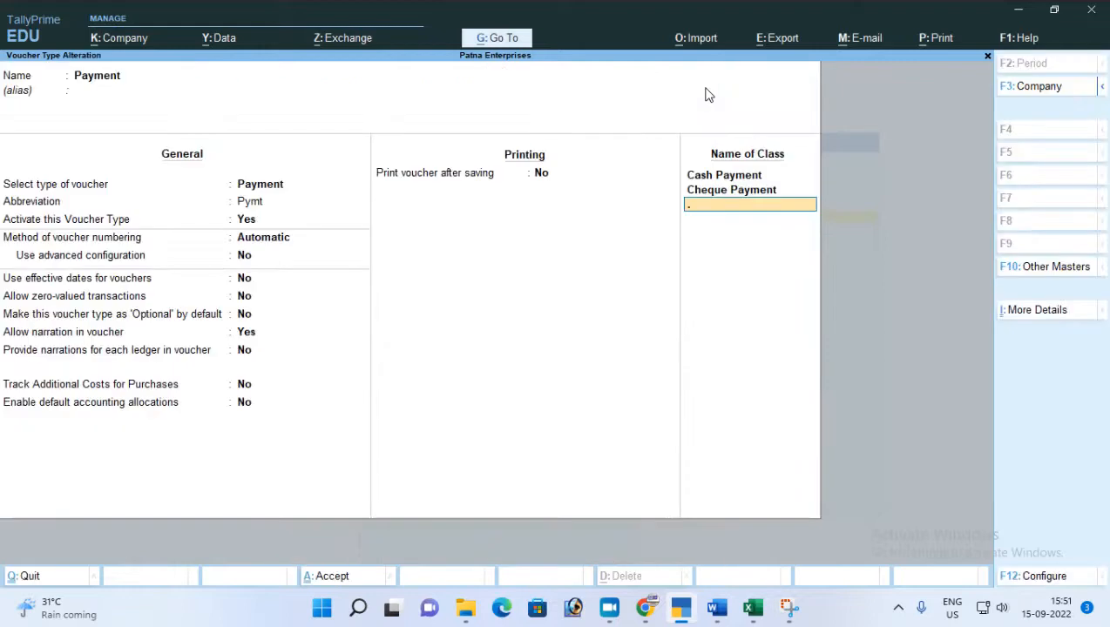
pyautogui.press('Return')
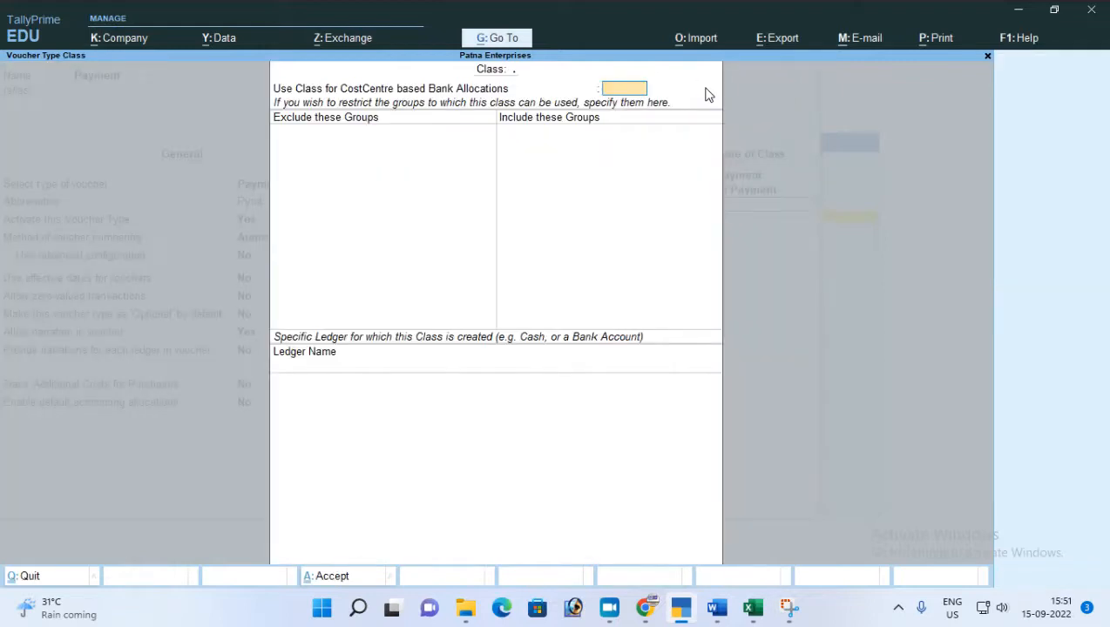
pyautogui.press('Escape')
pyautogui.press('y')
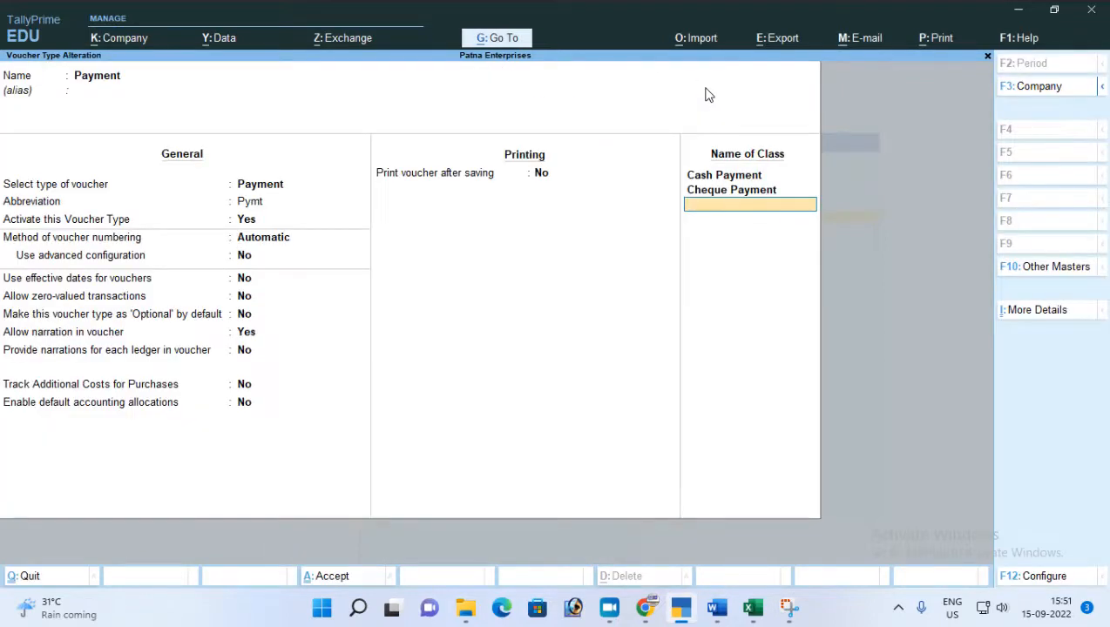
# Save the altered Payment voucher type and return to the Gateway of Tally.
pyautogui.press('Return')
pyautogui.press('y')
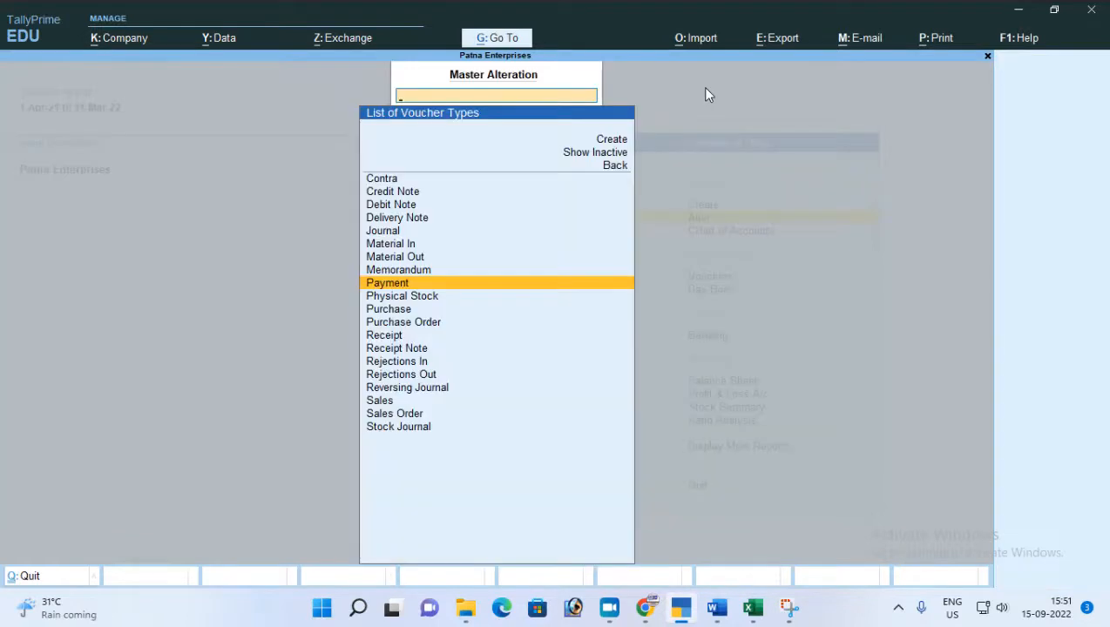
pyautogui.press('Escape')
pyautogui.press('Escape')
pyautogui.press('n')
# Open voucher entry and switch to a Payment voucher with the class Not Applicable.
pyautogui.press('Down')
pyautogui.press('Down')
pyautogui.press('Down')
pyautogui.press('Down')
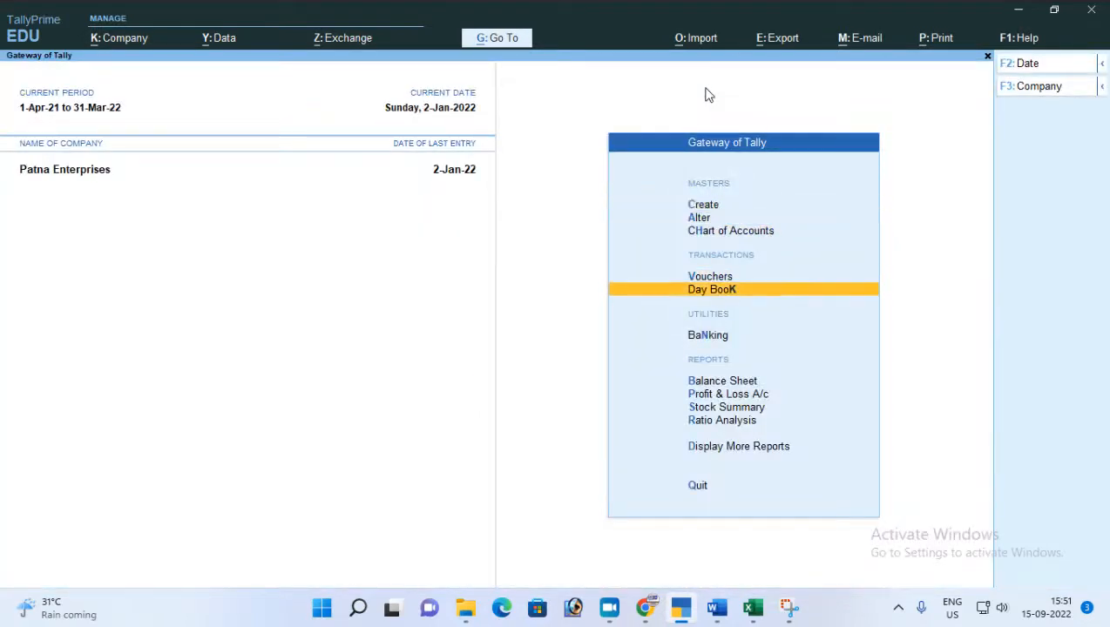
pyautogui.press('v')
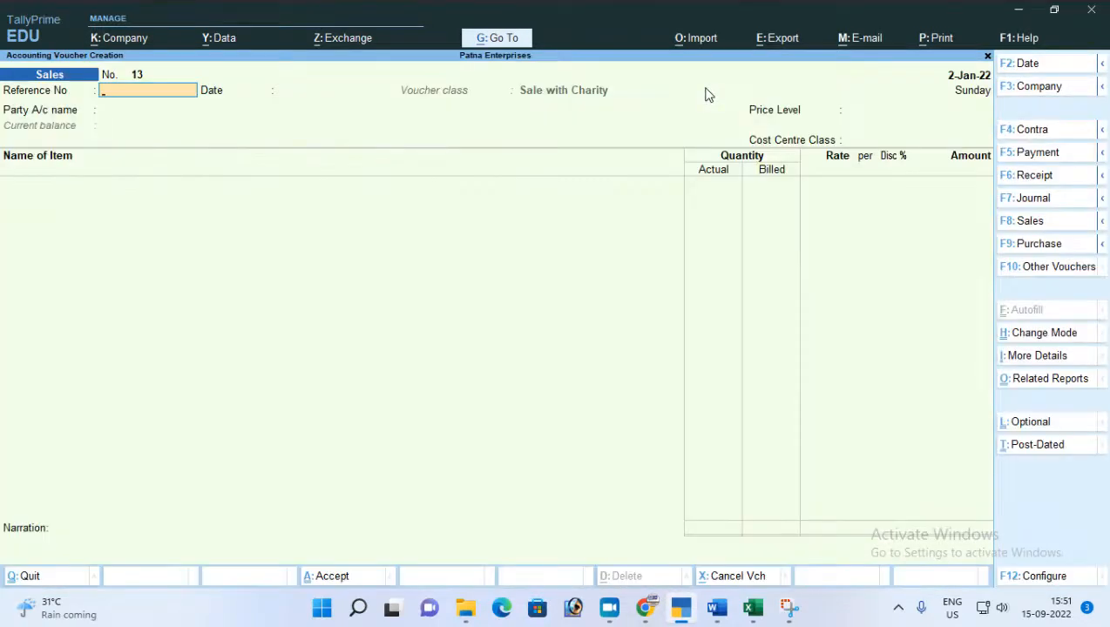
pyautogui.press('F5')
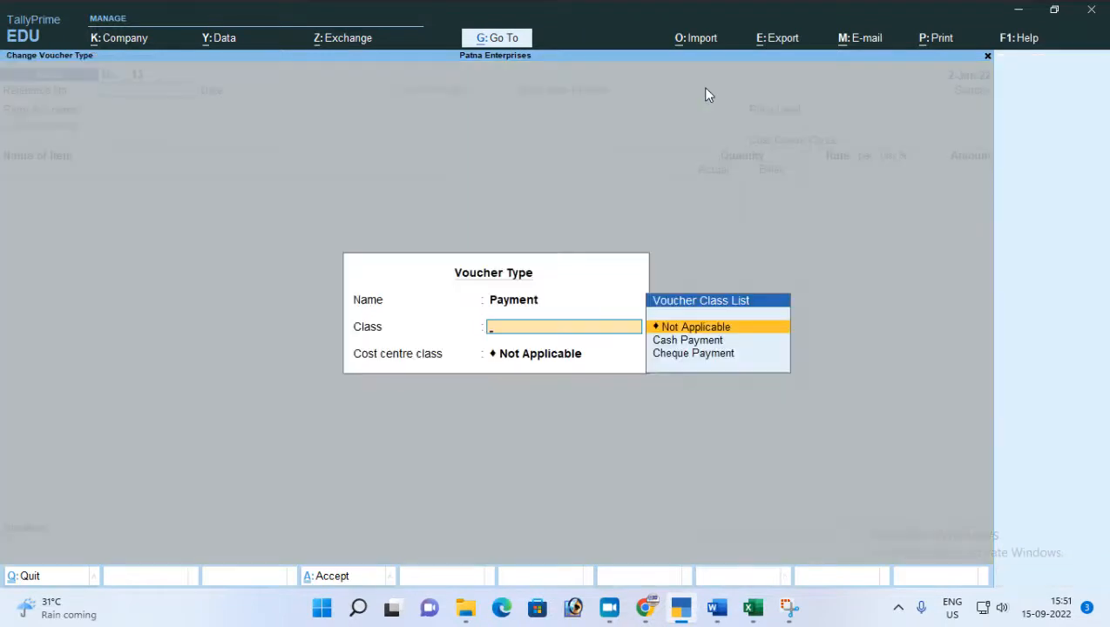
pyautogui.press('Return')
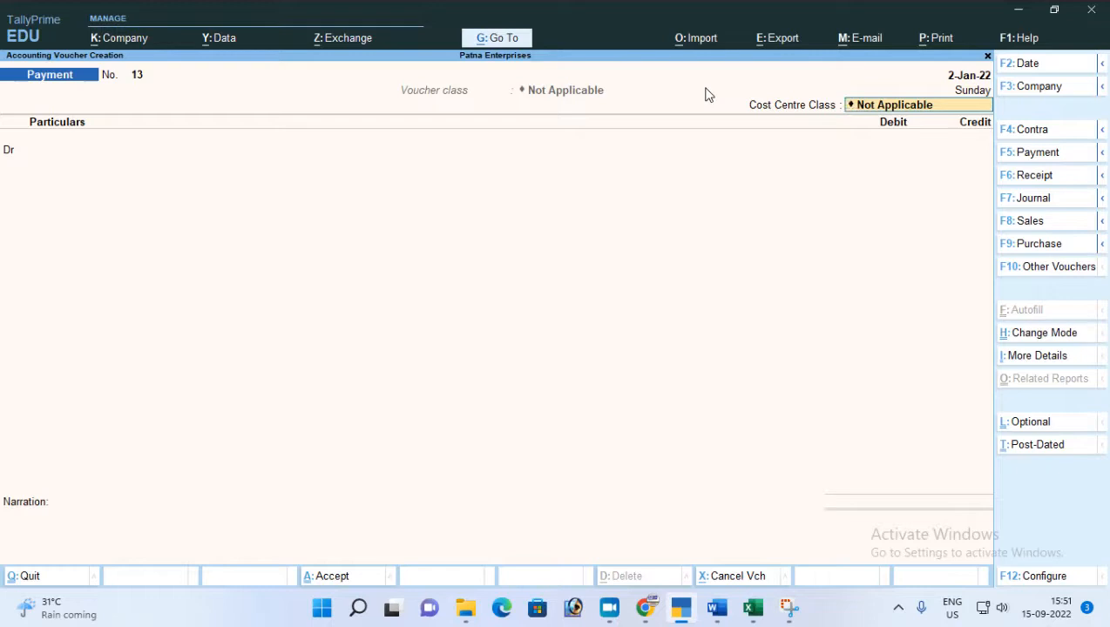
# Change the Payment voucher's class to Cash Payment, keep the cost centre class Not Applicable, and check the account details.
pyautogui.press('F5')
pyautogui.press('Down')
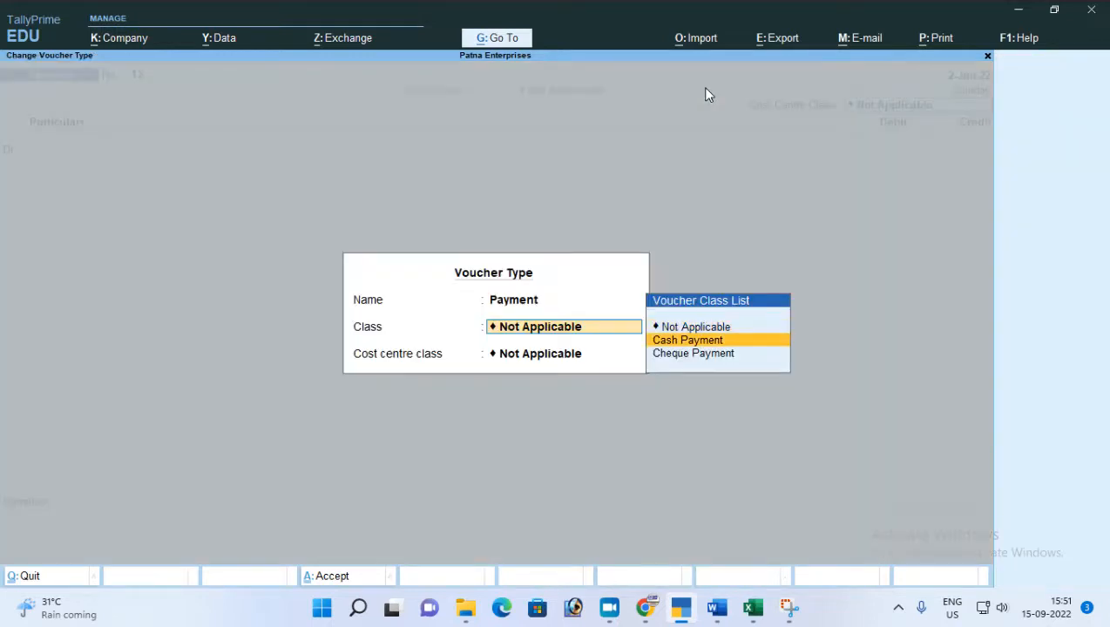
pyautogui.press('Return')
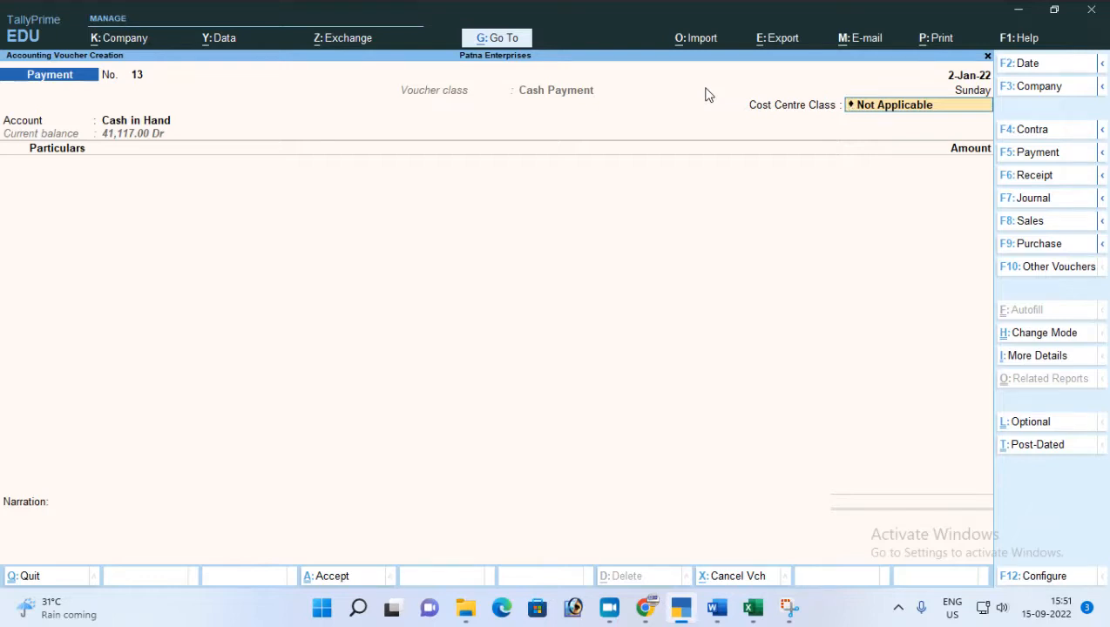
pyautogui.press('Return')
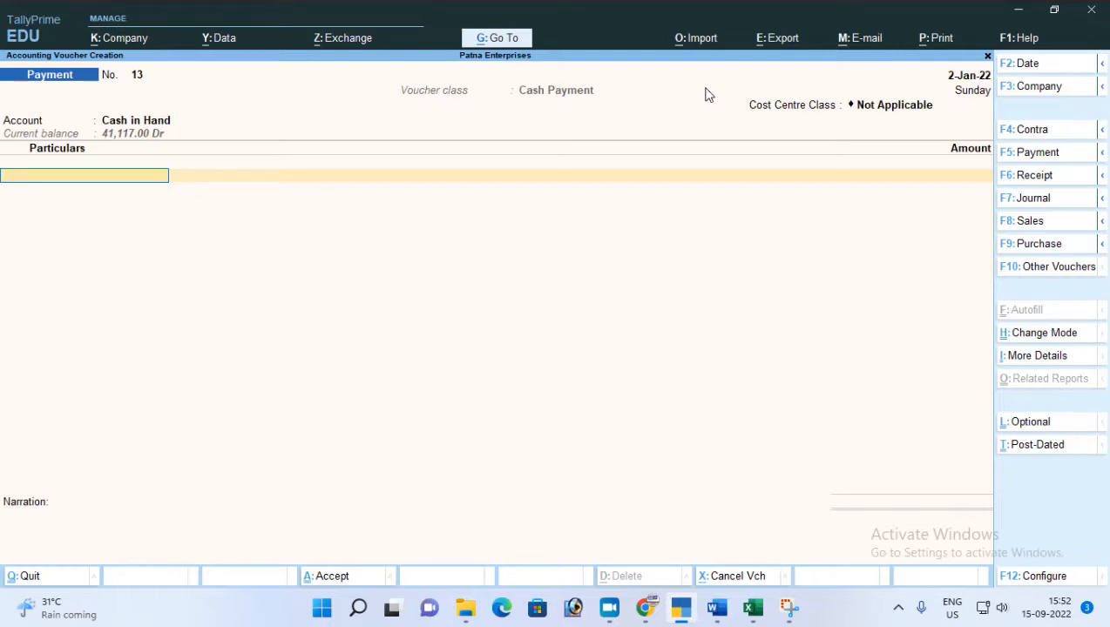
# Change the Payment voucher's class to Cheque Payment.
pyautogui.press('F5')
pyautogui.press('Down')
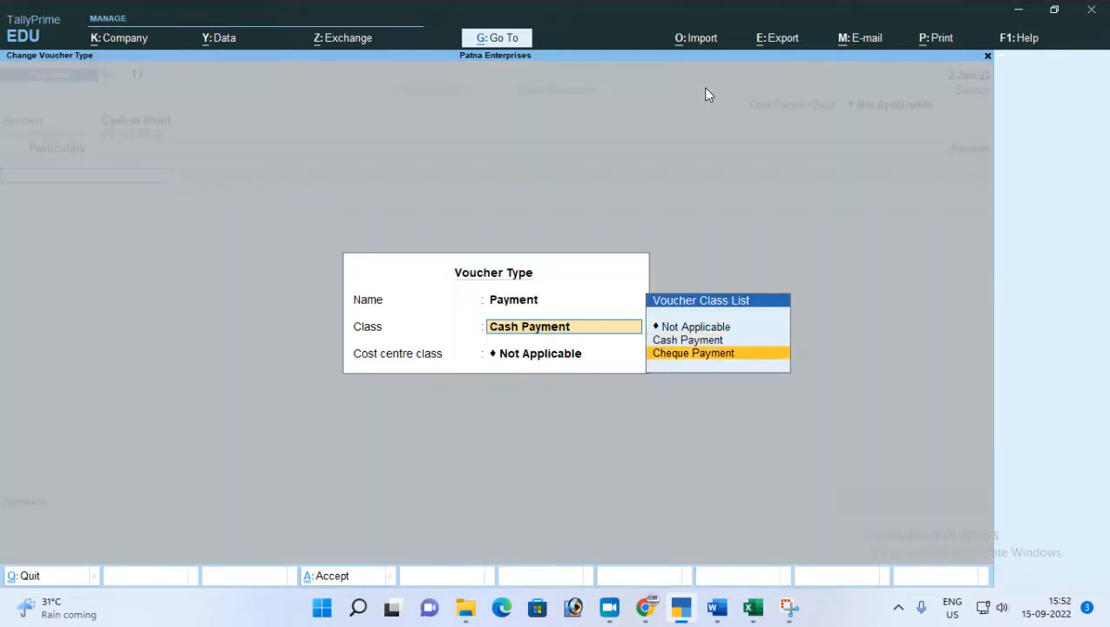
pyautogui.press('Return')
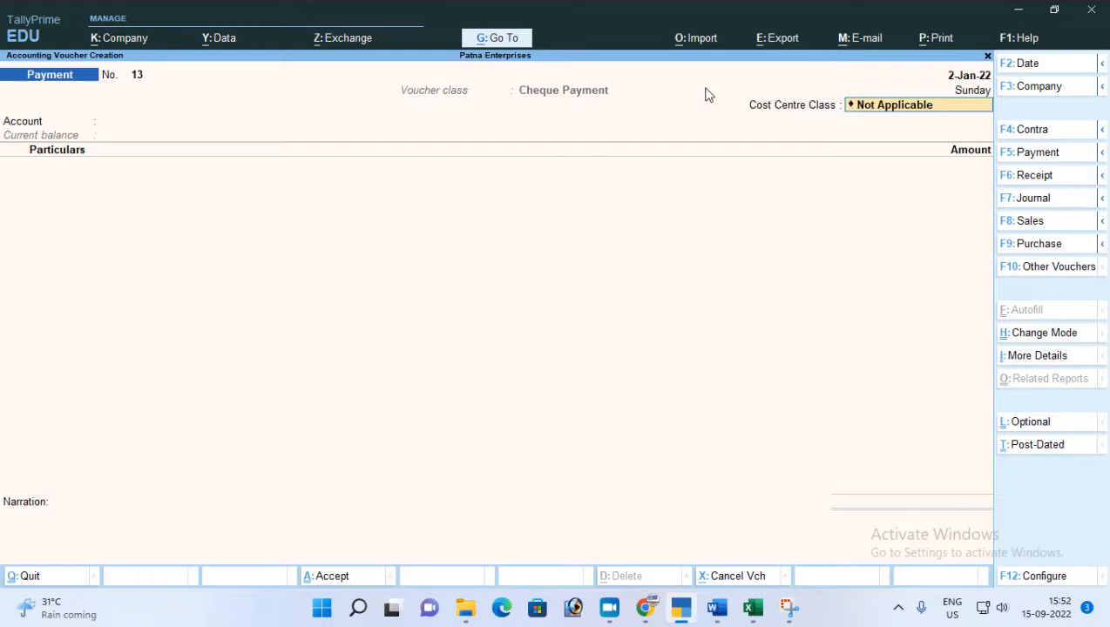
# Keep the cost centre class Not Applicable and look through the bank ledgers offered for the Cheque Payment voucher's account.
pyautogui.press('Return')
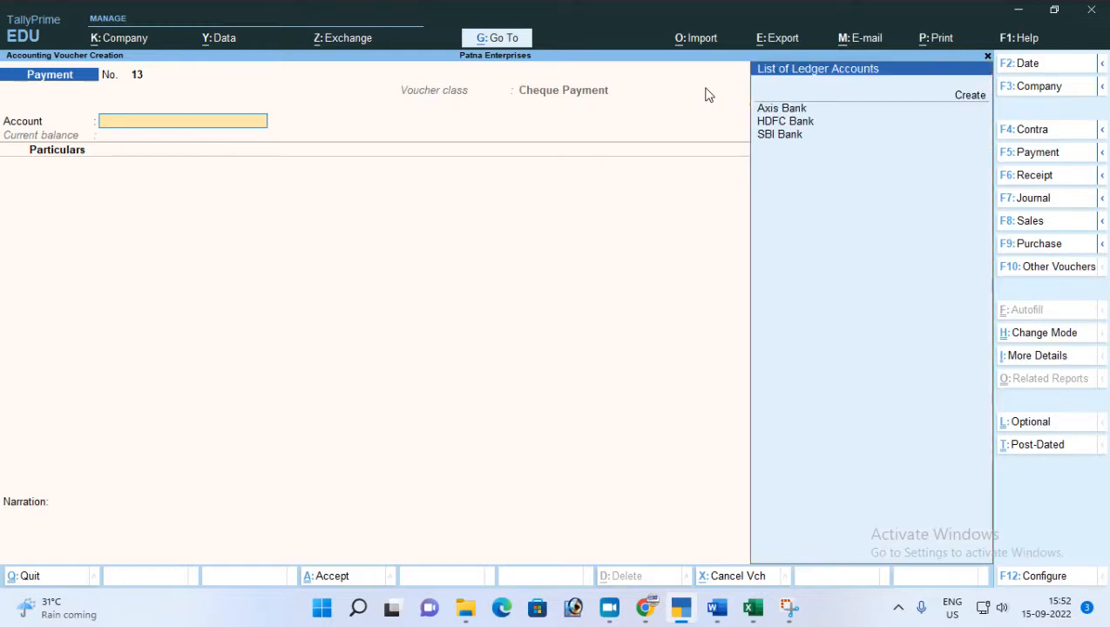
pyautogui.press('Down')
pyautogui.press('Down')
pyautogui.press('Down')
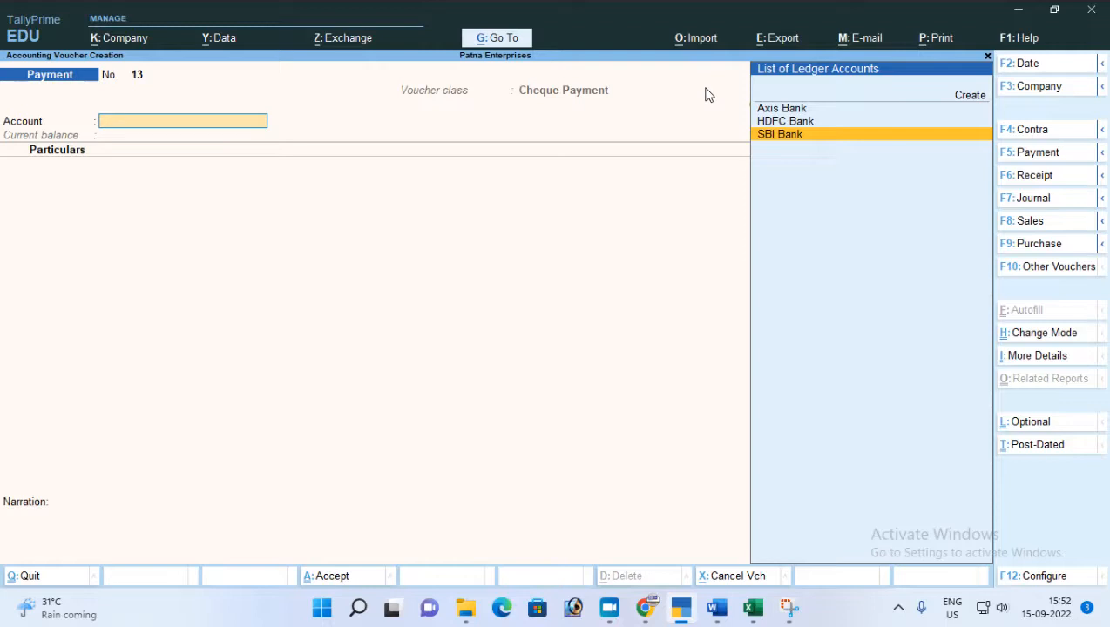
# Change the Payment voucher's class to Not Applicable.
pyautogui.press('F5')
pyautogui.press('Up')
pyautogui.press('Up')
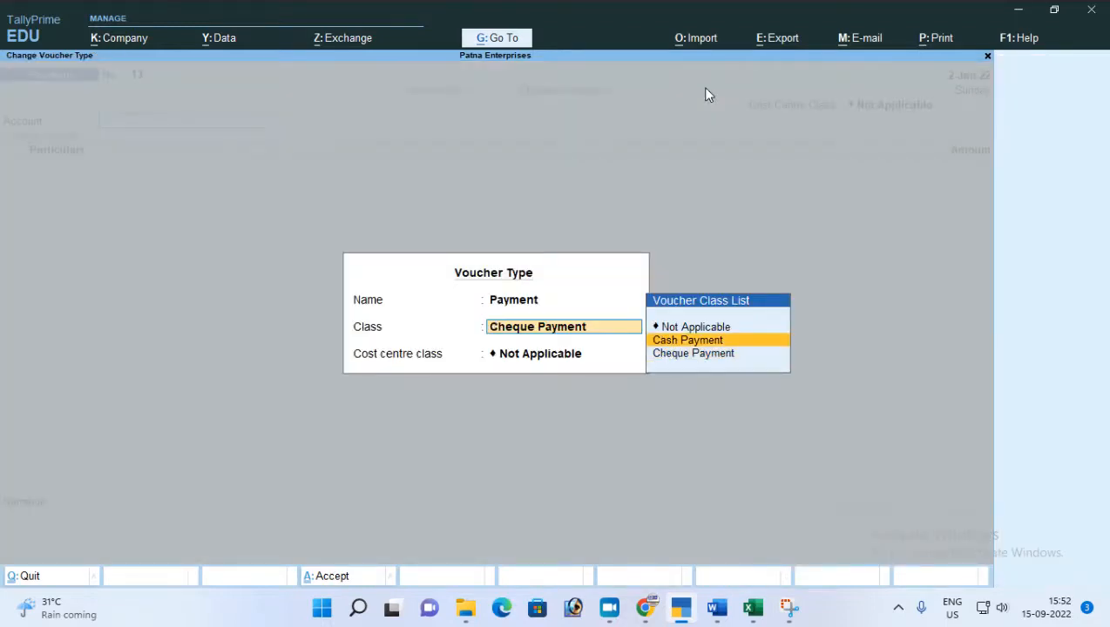
pyautogui.press('Return')
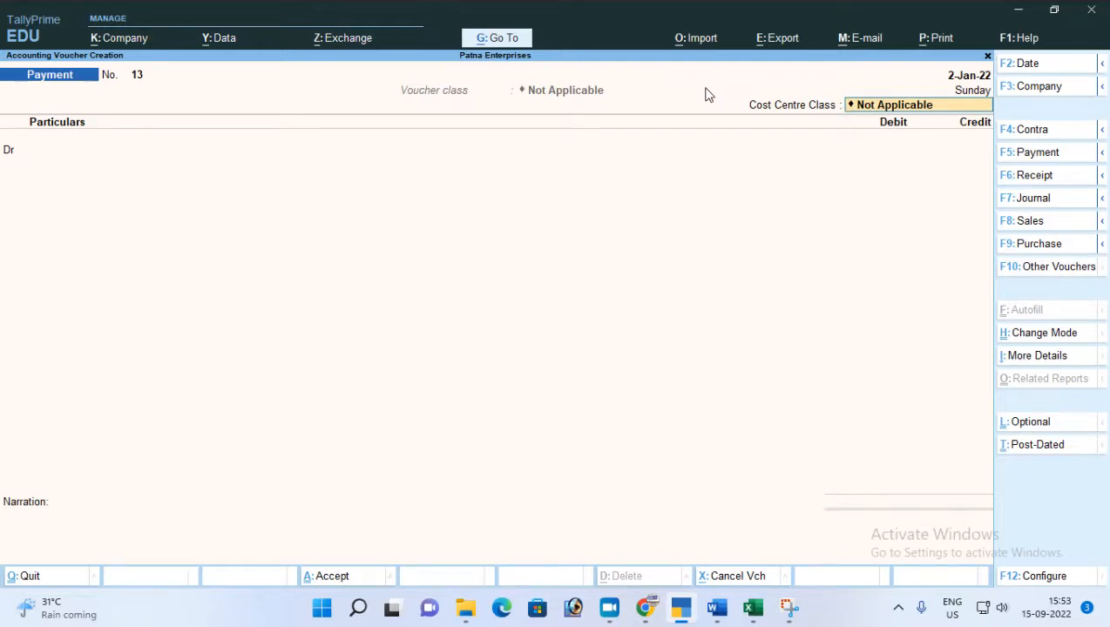
pyautogui.press('F5')
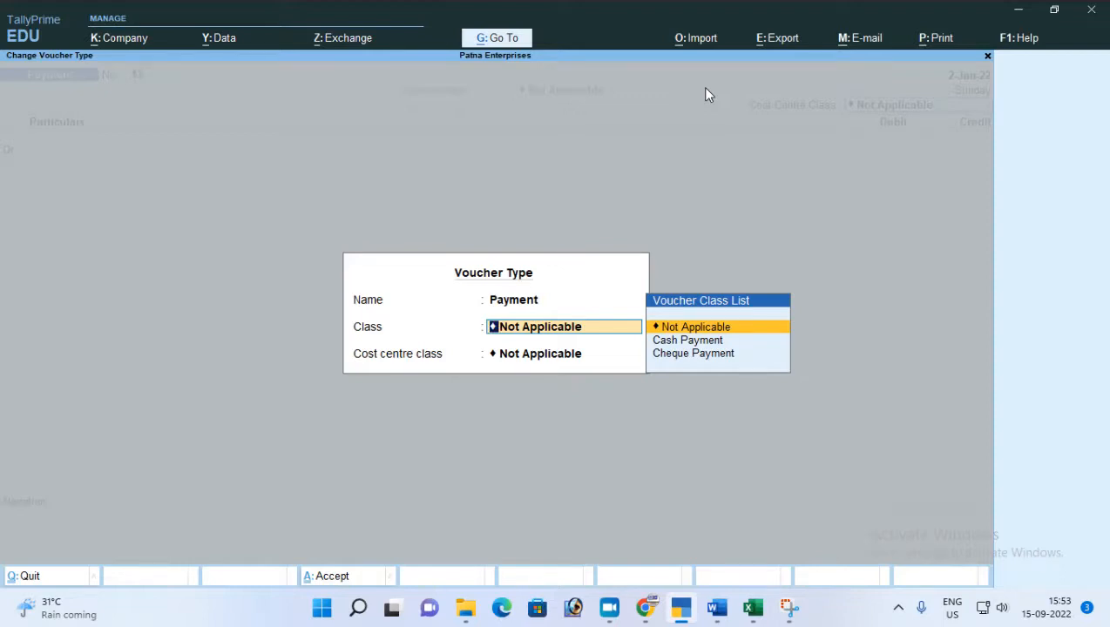
pyautogui.press('BackSpace')
pyautogui.press('Return')
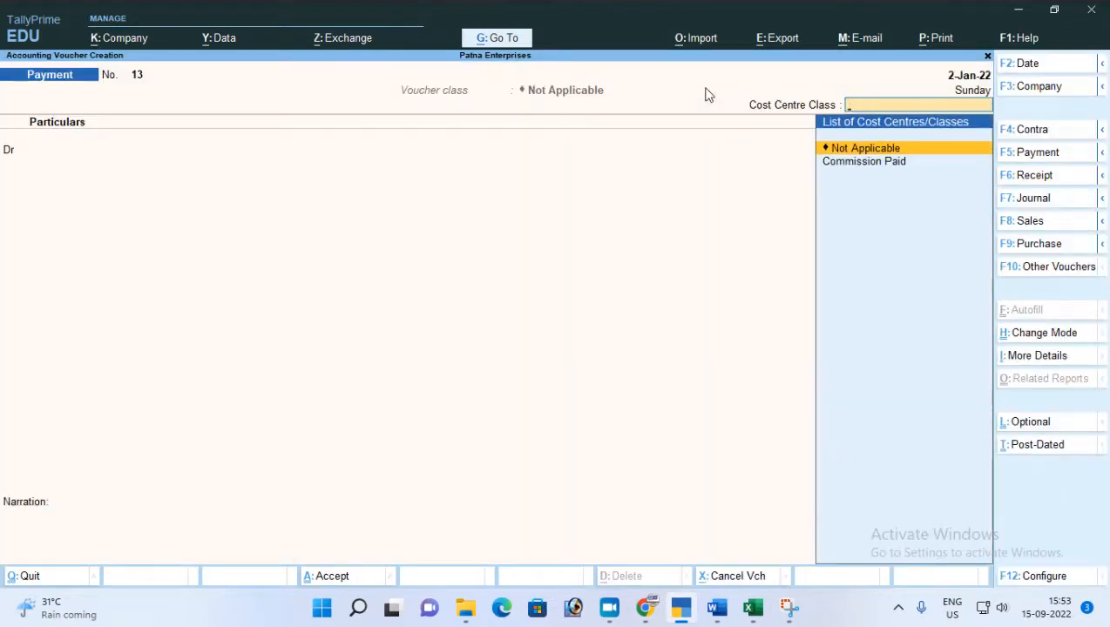
# Leave the unsaved Payment voucher and open the list of masters for alteration at Voucher Type.
pyautogui.press('Escape')
pyautogui.press('Escape')
pyautogui.press('Up')
pyautogui.press('Up')
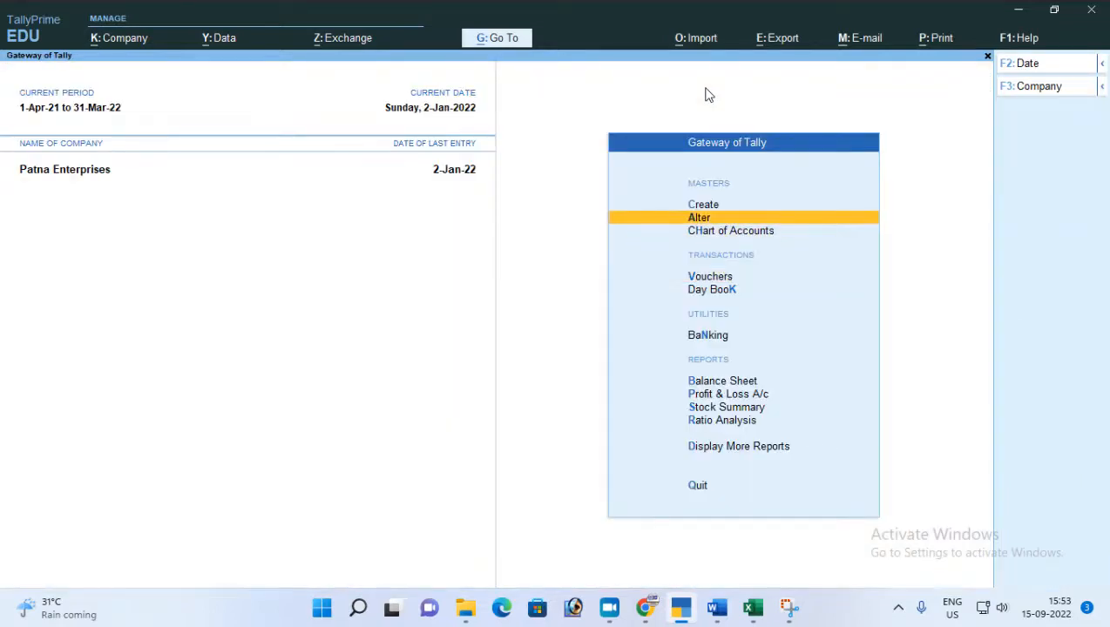
pyautogui.press('Return')
pyautogui.press('Down')
pyautogui.press('Down')
pyautogui.press('Down')
pyautogui.press('Down')
pyautogui.press('Down')
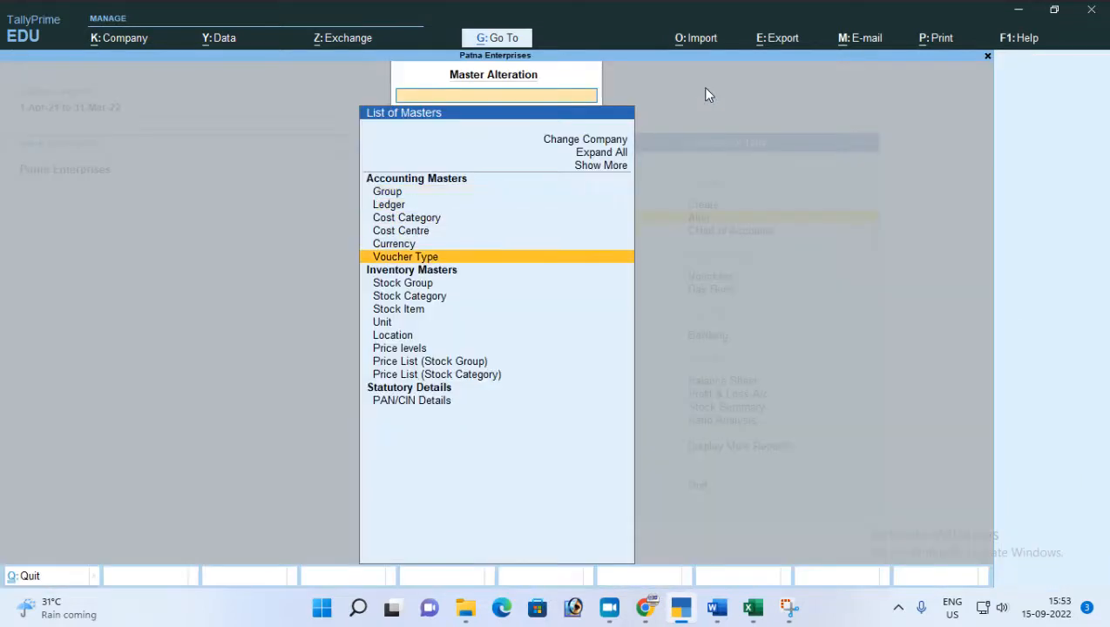
pyautogui.press('Return')
pyautogui.write('Sa')
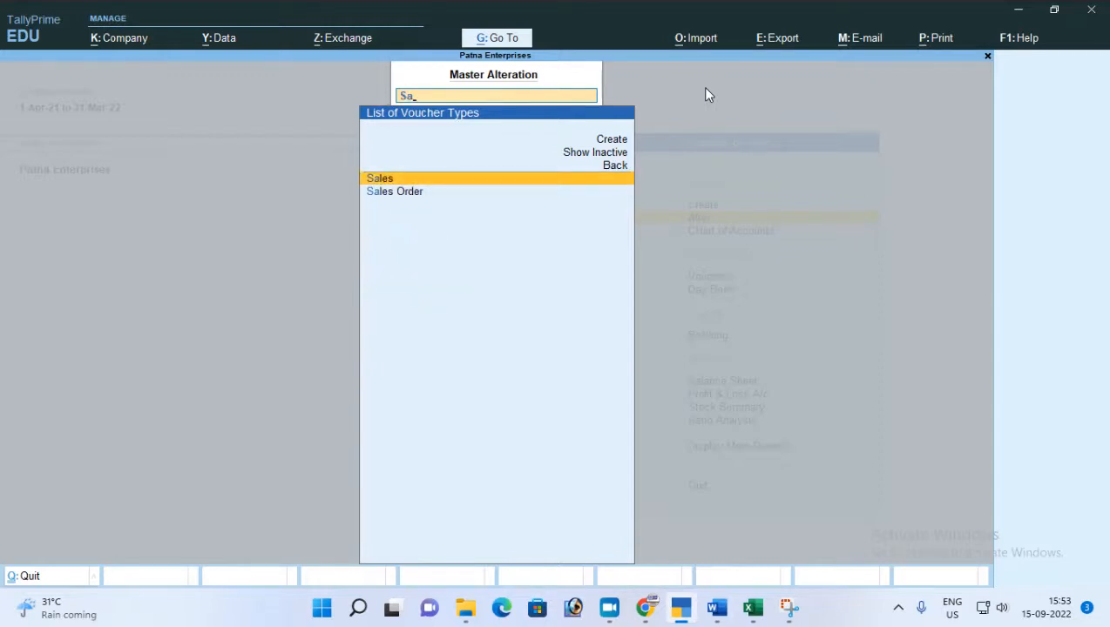
pyautogui.press('Escape')
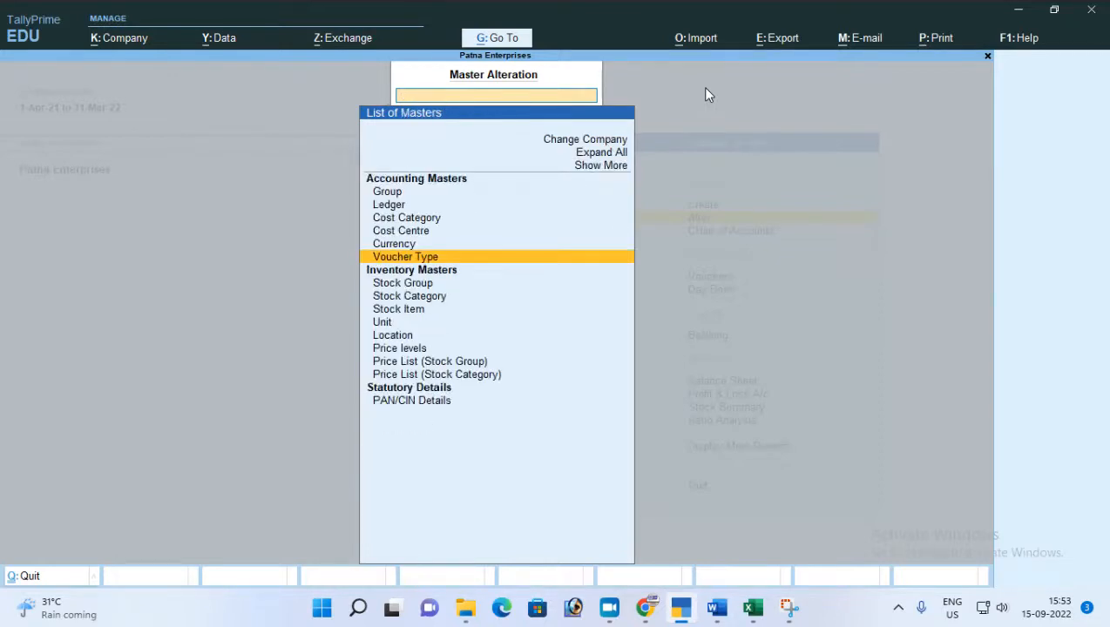
# Open the Payment voucher type for alteration and go to its class names.
pyautogui.write('Pay')
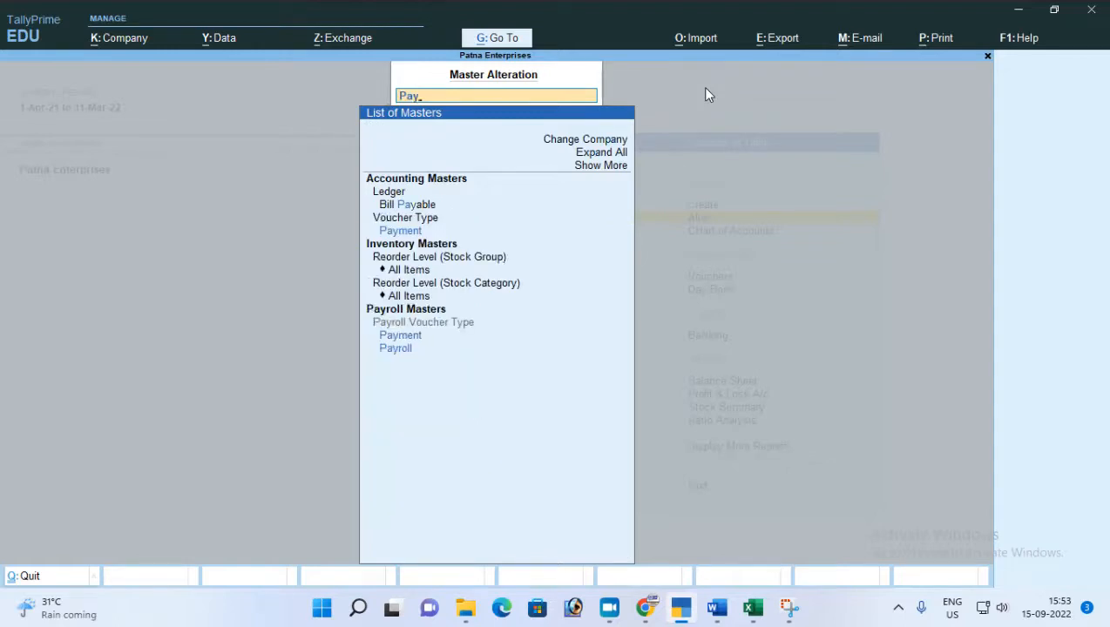
pyautogui.press('Up')
pyautogui.press('Return')
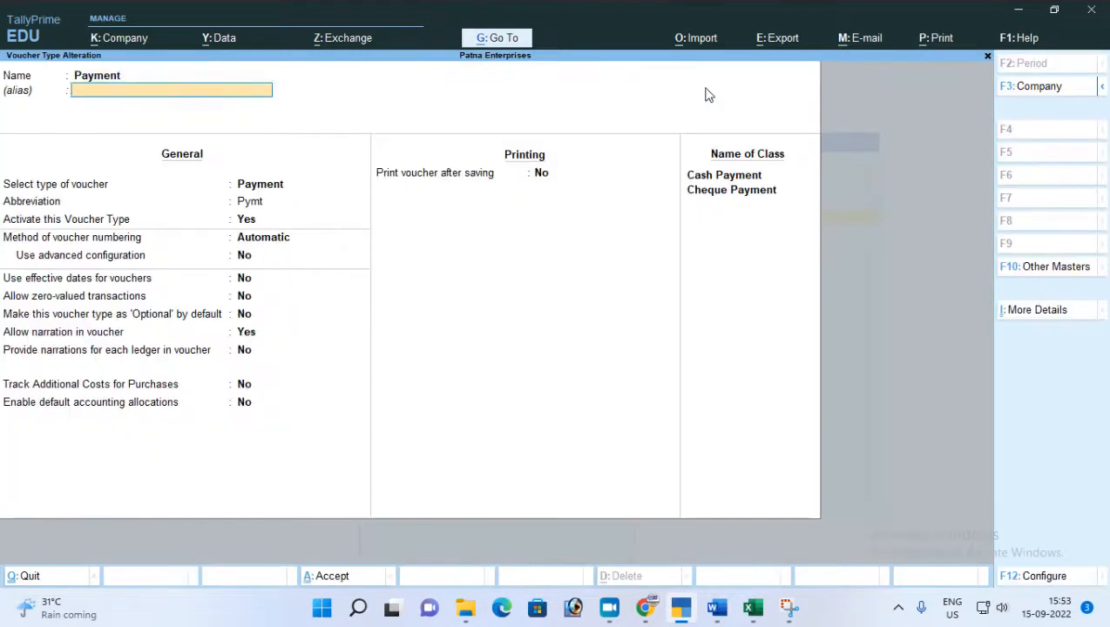
pyautogui.press('Return')
pyautogui.press('Return')
pyautogui.press('Return')
pyautogui.press('Return')
pyautogui.press('Return')
pyautogui.press('Return')
pyautogui.press('Return')
pyautogui.press('Return')
pyautogui.press('Return')
pyautogui.press('Return')
pyautogui.press('Return')
pyautogui.press('Return')
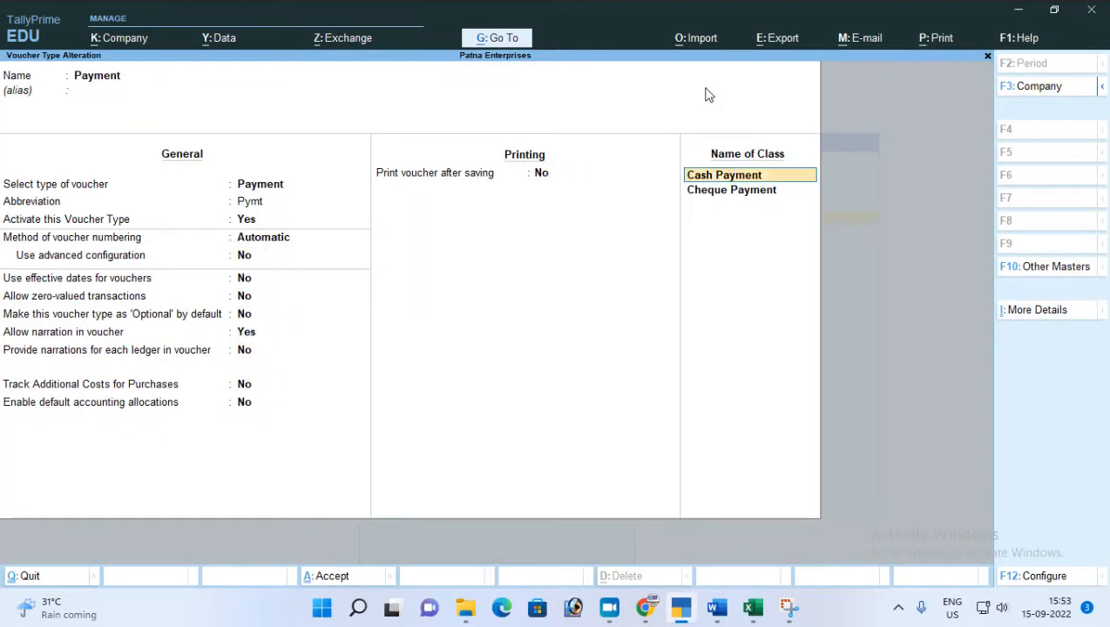
pyautogui.press('Return')
pyautogui.press('BackSpace')
pyautogui.press('Escape')
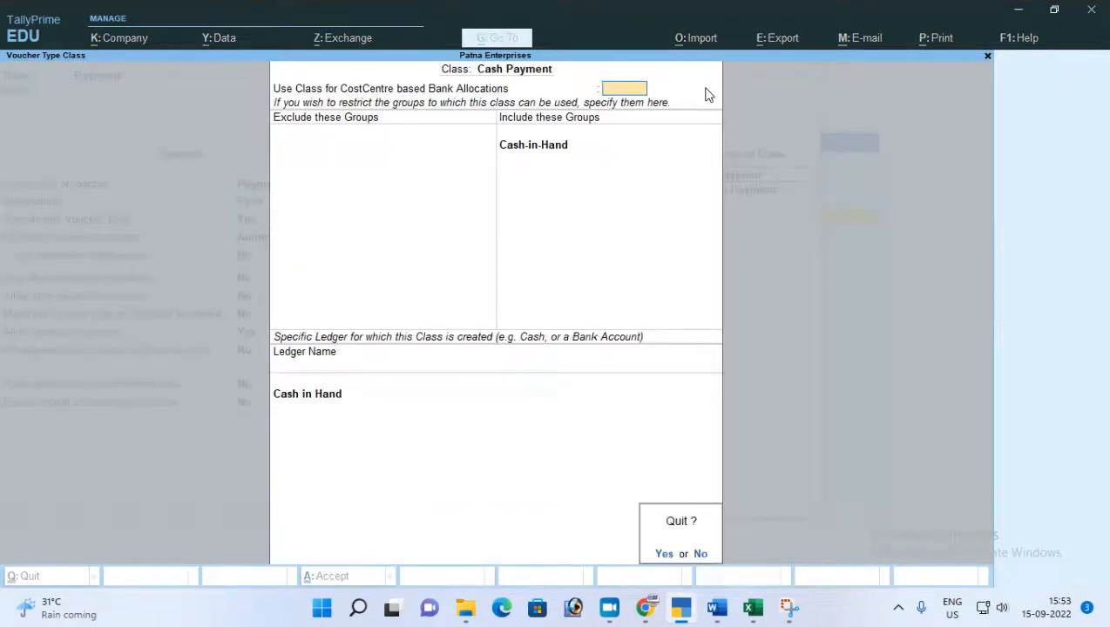
pyautogui.press('y')
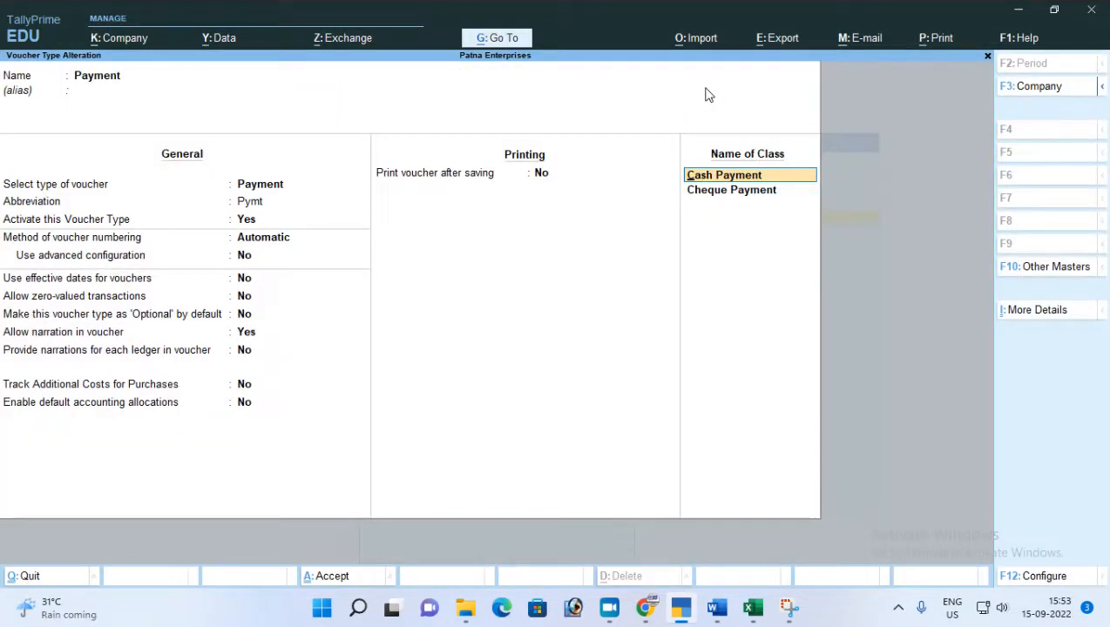
# Delete the Cash Payment and Cheque Payment classes from the Payment voucher type and save it.
pyautogui.press('BackSpace')
pyautogui.press('Return')
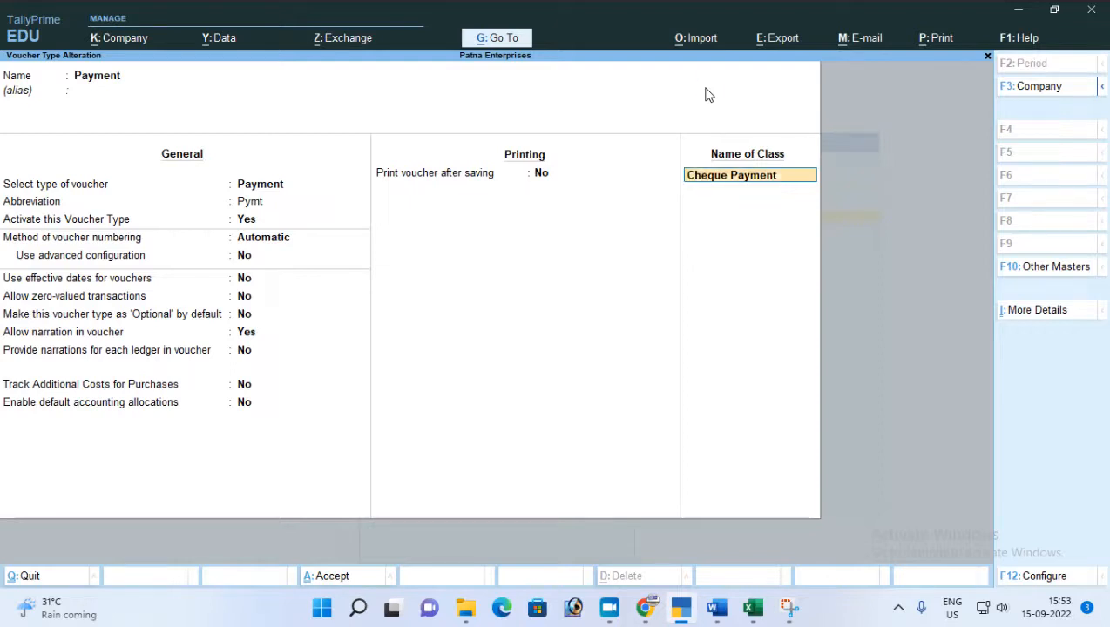
pyautogui.press('BackSpace')
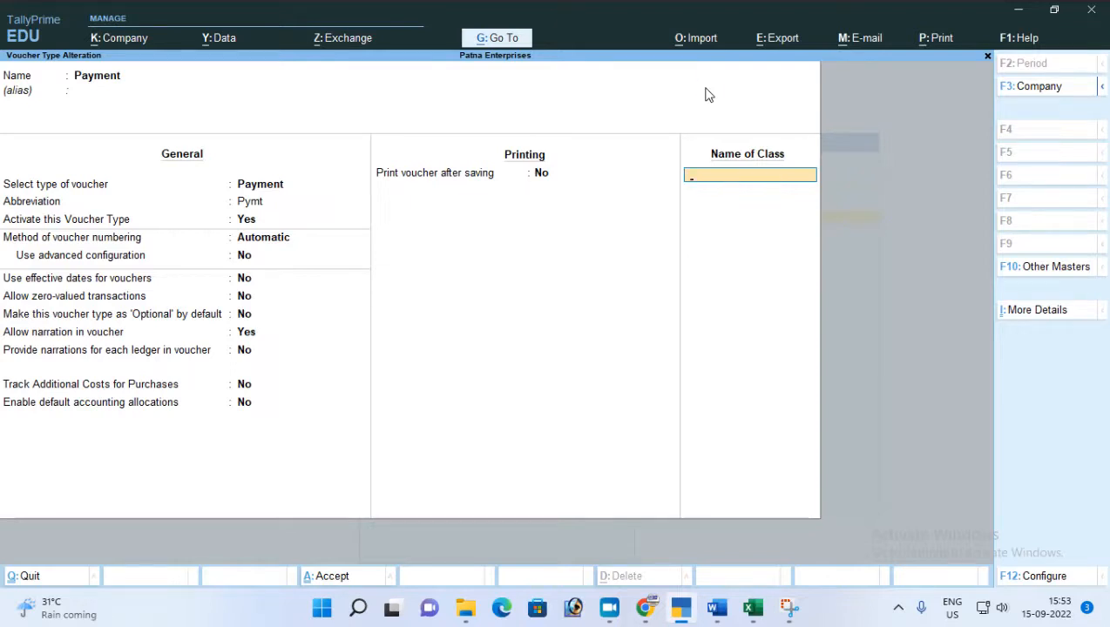
pyautogui.press('Return')
pyautogui.press('Return')
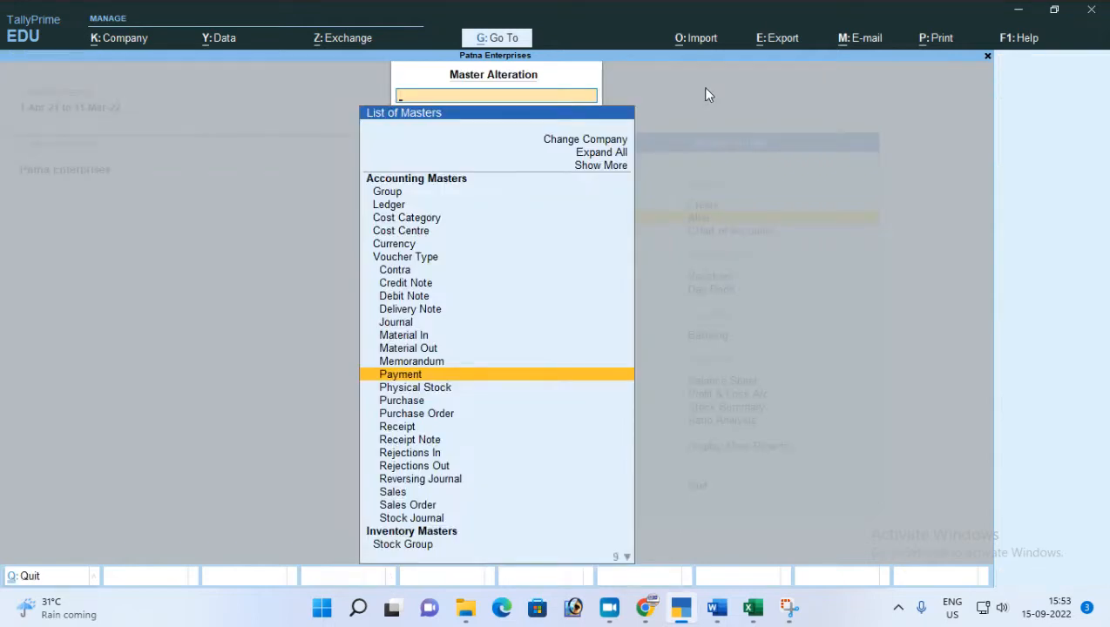
# Return to the Gateway of Tally and open voucher entry.
pyautogui.press('Escape')
pyautogui.press('Escape')
pyautogui.press('Escape')
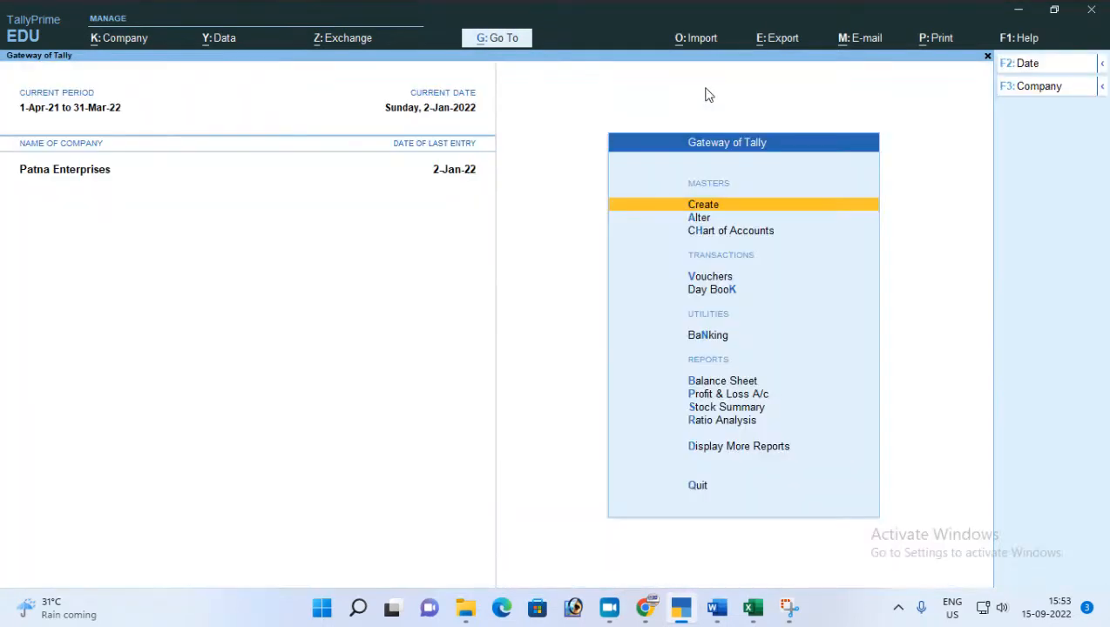
pyautogui.press('v')
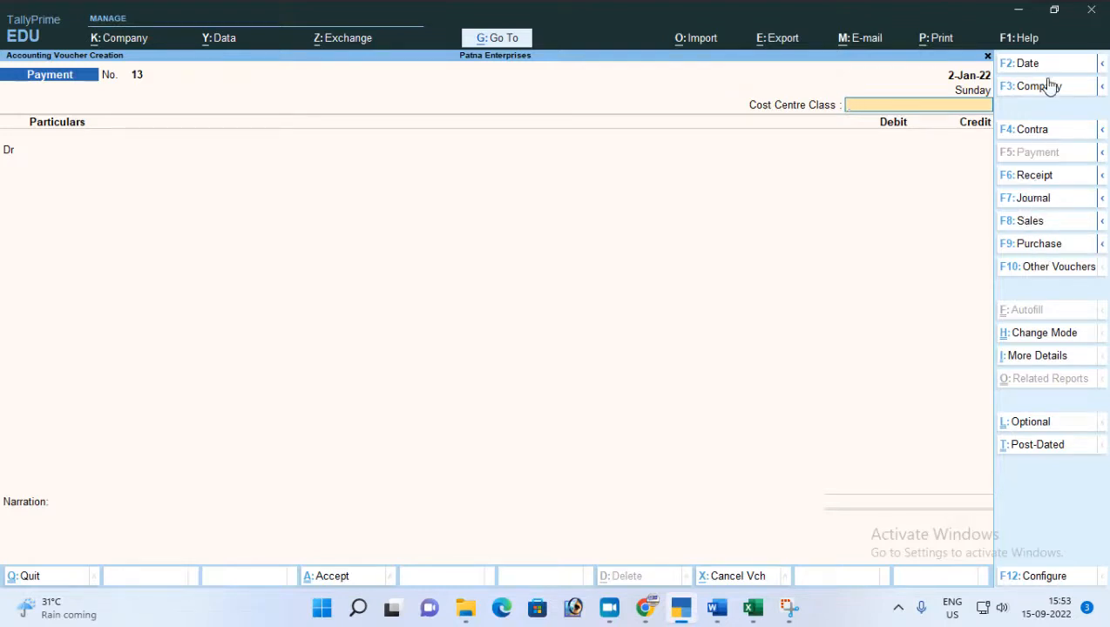
# Try the Receipt and Payment voucher types, and bring up the class choices for a Sales voucher.
pyautogui.click(1029, 176)
pyautogui.click(1023, 158)
pyautogui.click(1028, 223)
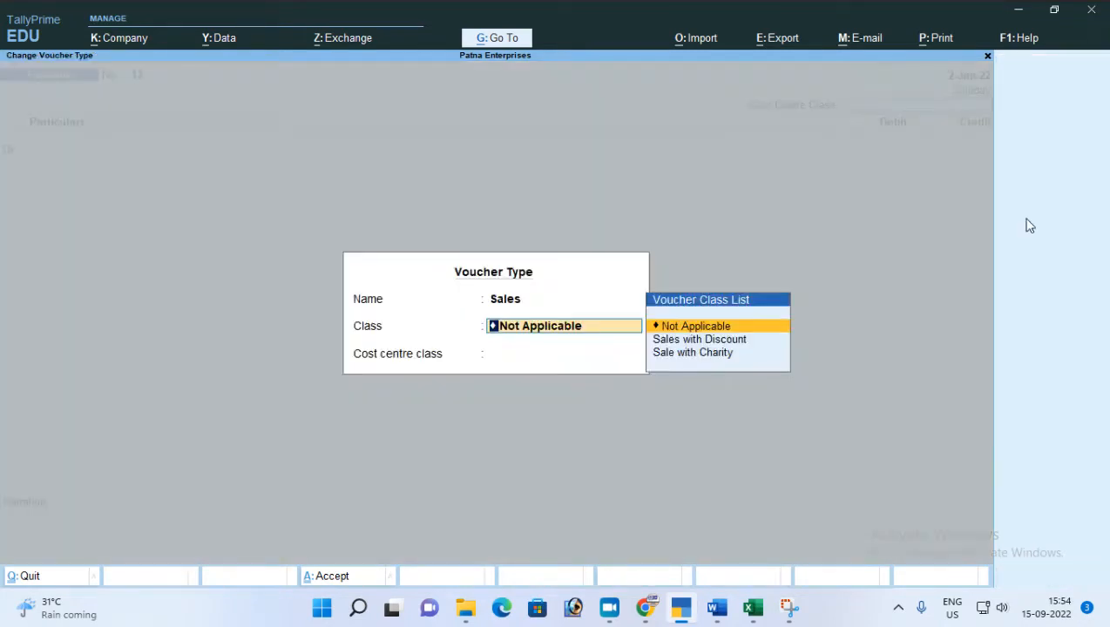
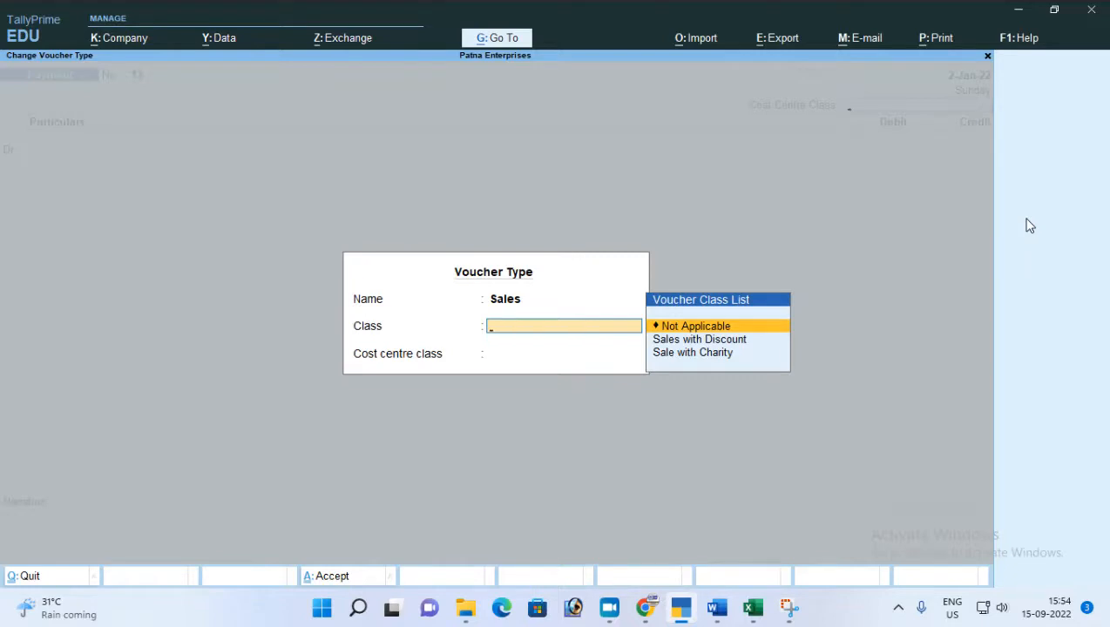
# Start a Sales voucher with both the voucher class and the cost centre class set to Not Applicable.
pyautogui.press('Escape')
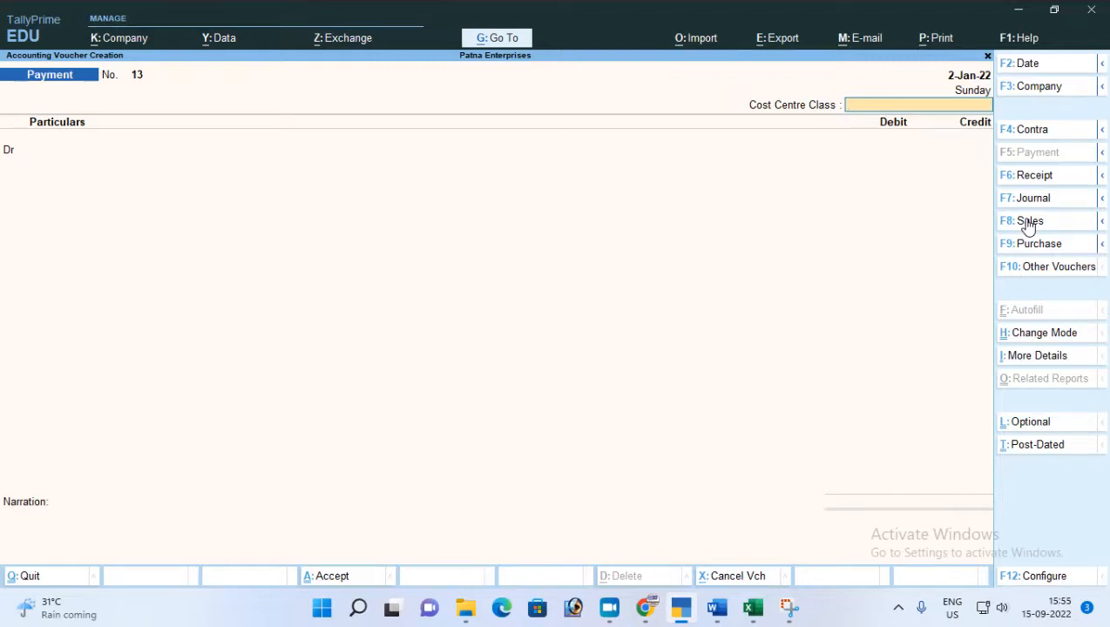
pyautogui.click(1028, 225)
pyautogui.press('Return')
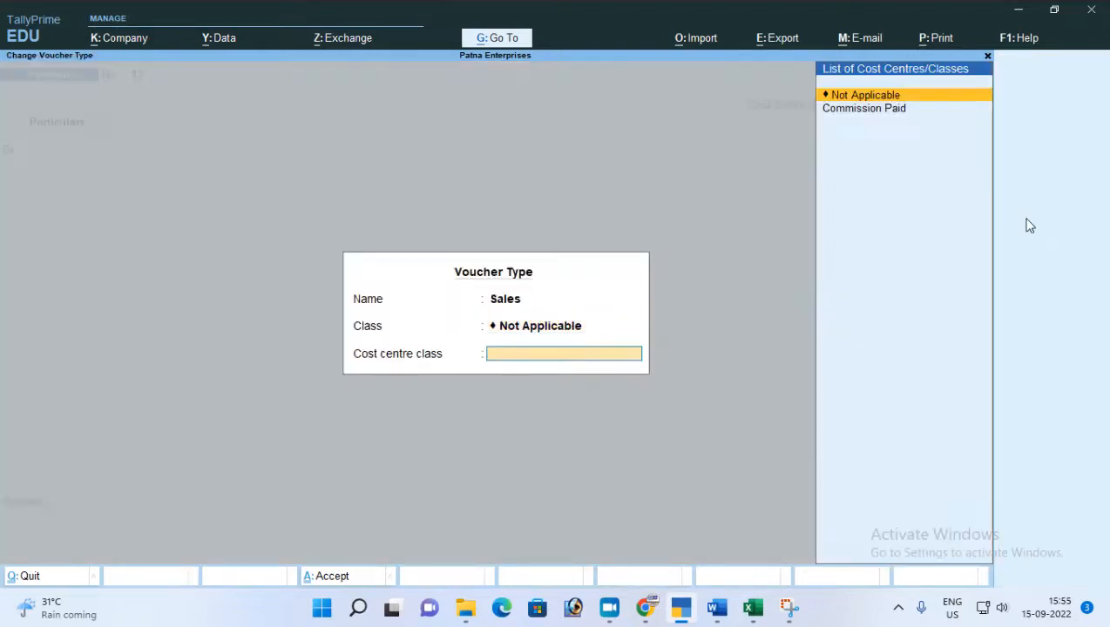
pyautogui.press('Return')
# Choose Cash in Hand as the party and Sales A/c as the sales ledger, keeping the default party details.
pyautogui.press('Return')
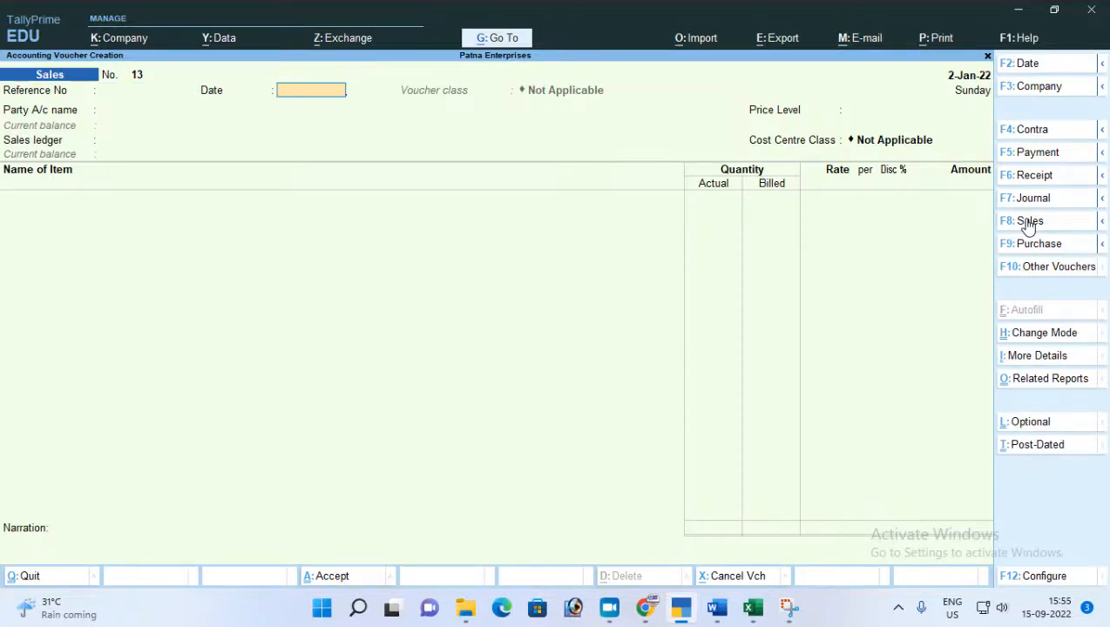
pyautogui.press('Return')
pyautogui.press('Down')
pyautogui.press('Down')
pyautogui.press('Down')
pyautogui.press('Down')
pyautogui.press('Up')
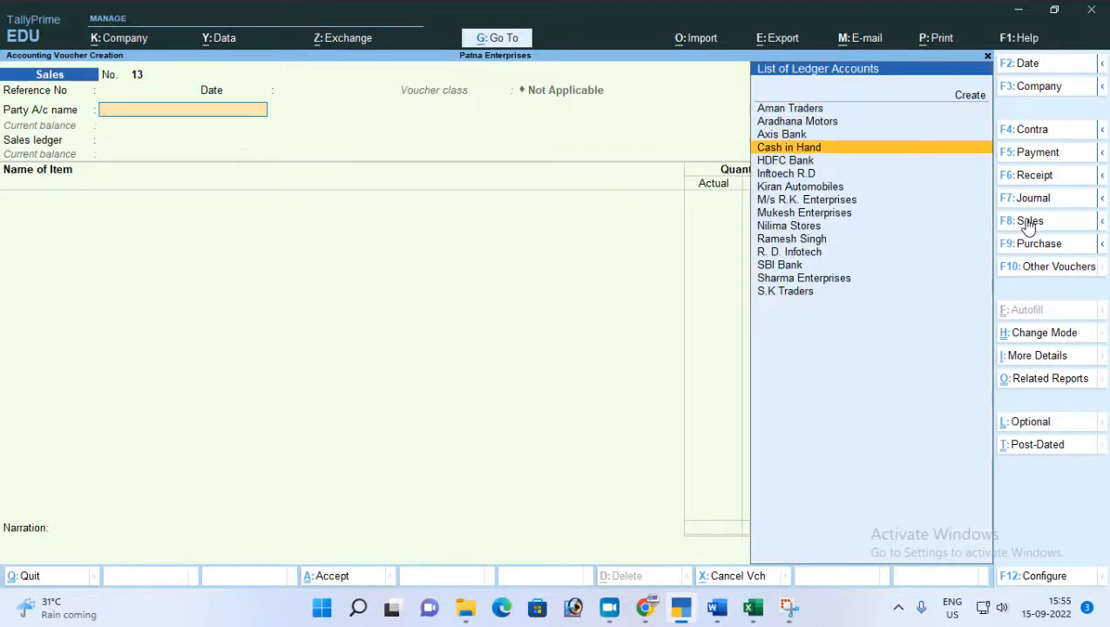
pyautogui.press('Return')
pyautogui.press('Return')
pyautogui.press('Return')
pyautogui.press('Return')
pyautogui.press('Return')
pyautogui.hotkey('ctrl', 'a')
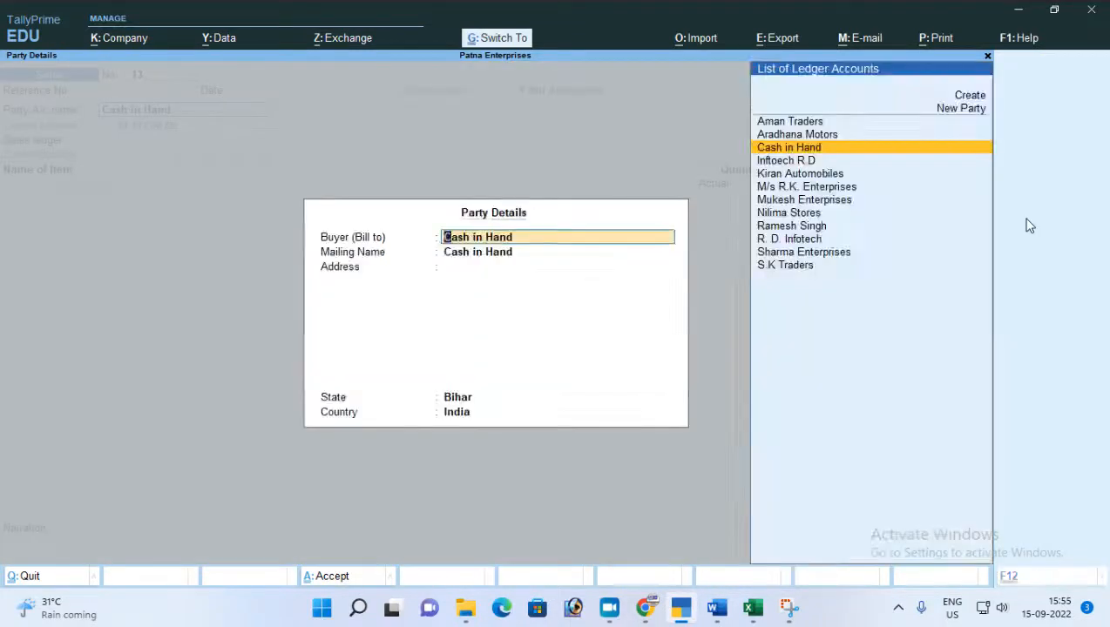
pyautogui.hotkey('ctrl', 'a')
pyautogui.press('Return')
pyautogui.press('Return')
pyautogui.press('Return')
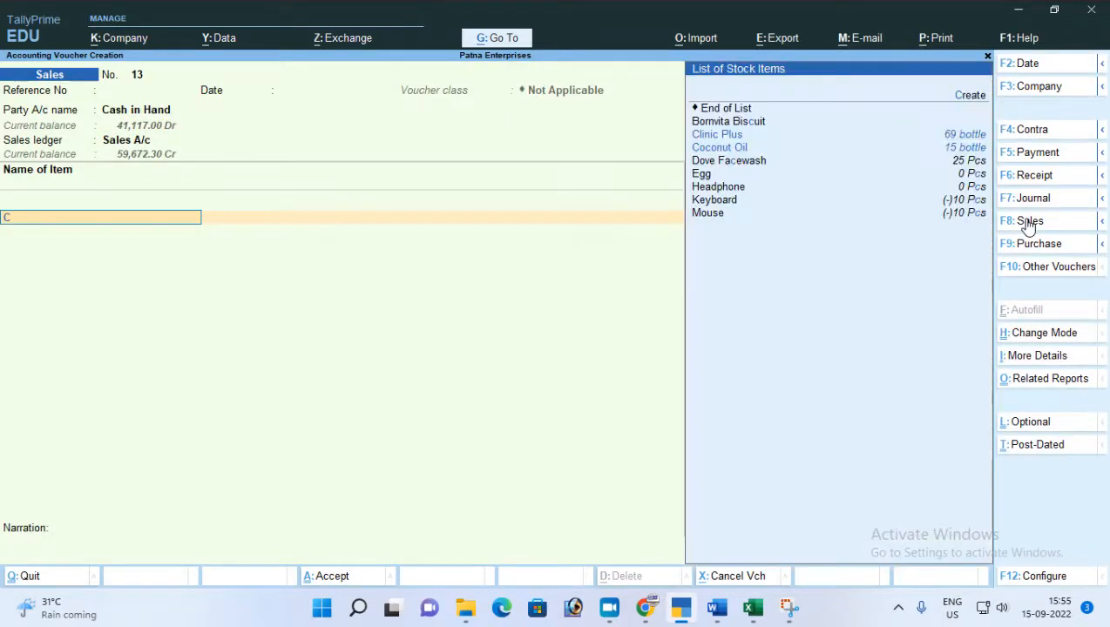
# Add 10 bottles of Clinic Plus from the Kankar Bag location at a rate of 52.00.
pyautogui.press('Down')
pyautogui.press('Down')
pyautogui.press('Return')
pyautogui.press('Return')
pyautogui.press('Return')
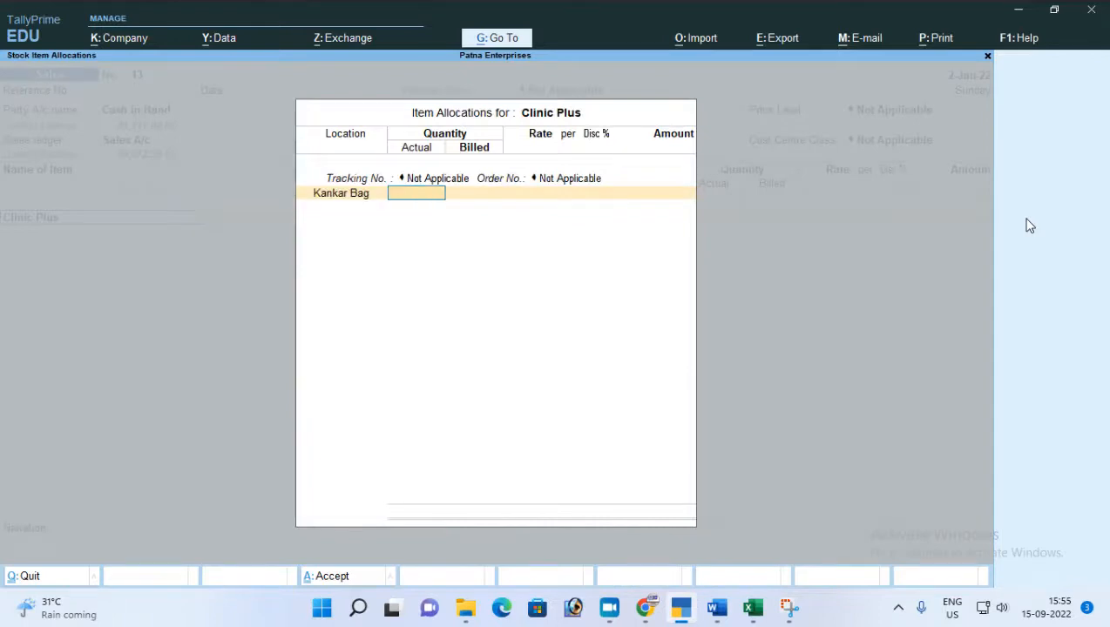
pyautogui.press('Return')
pyautogui.press('BackSpace')
pyautogui.press('BackSpace')
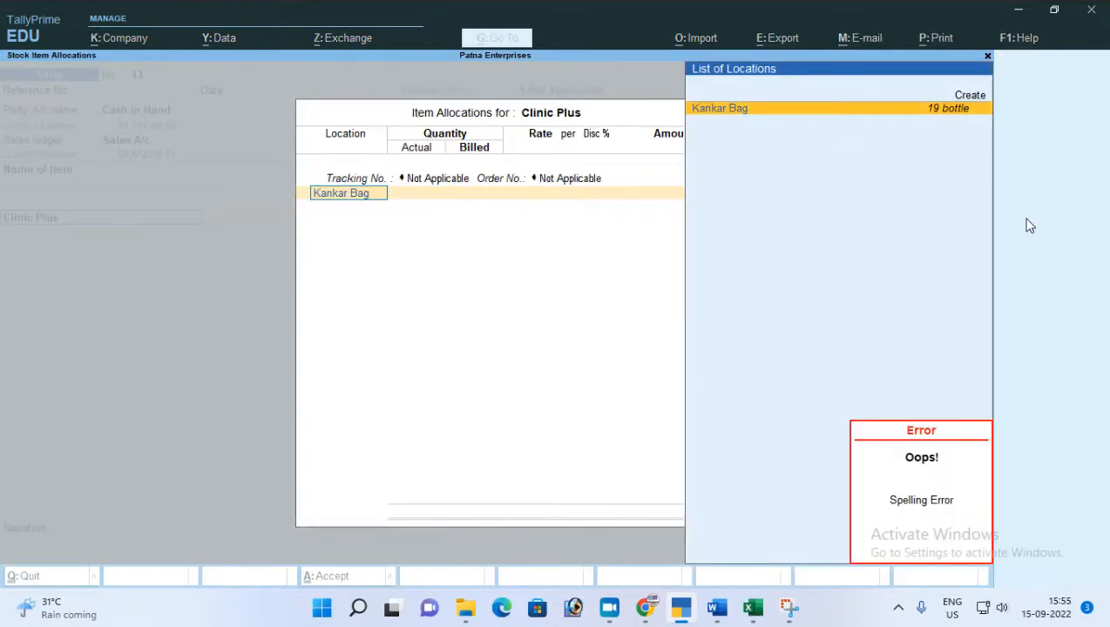
pyautogui.press('Return')
pyautogui.write('10')
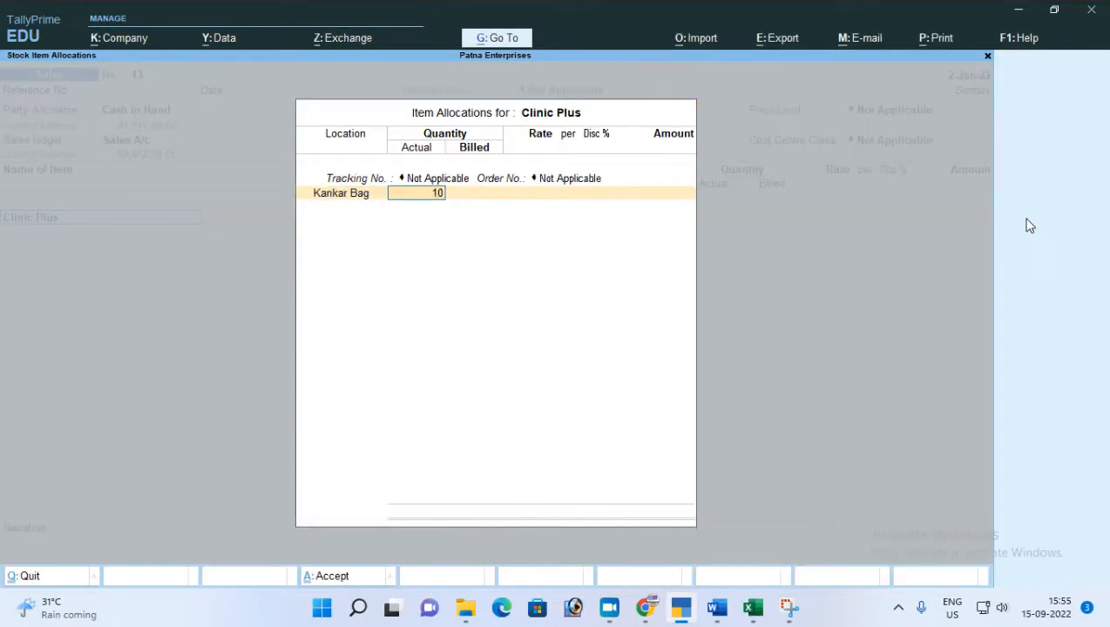
pyautogui.press('Return')
pyautogui.press('Return')
pyautogui.press('Return')
pyautogui.press('Return')
pyautogui.press('Return')
pyautogui.press('Return')
# End the item list and save the Sales voucher without a narration.
pyautogui.press('Return')
pyautogui.press('Return')
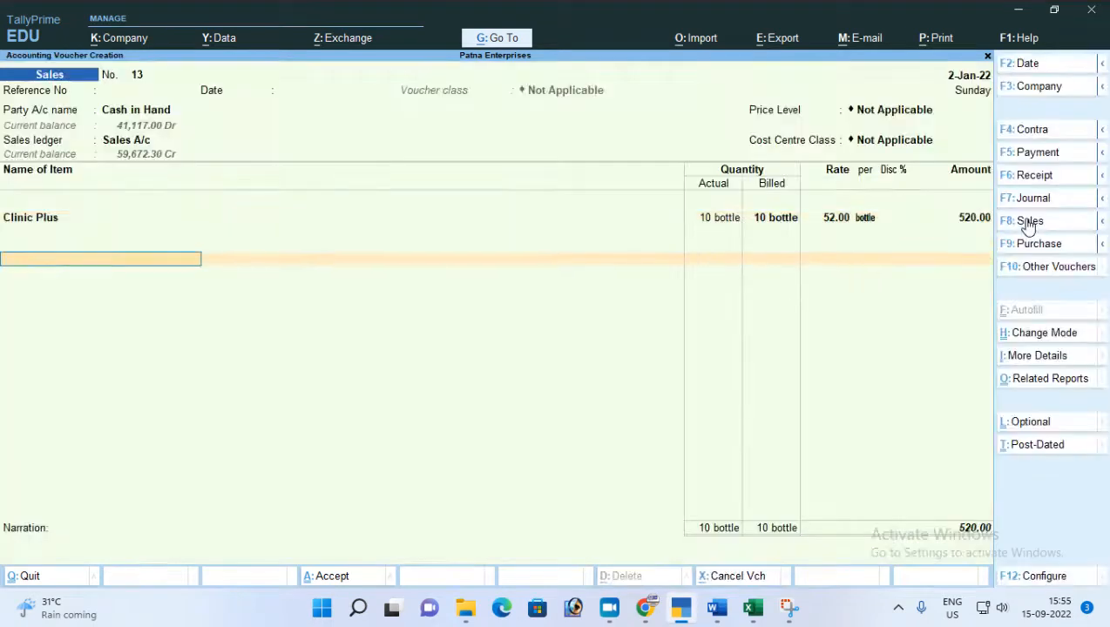
pyautogui.press('Return')
pyautogui.press('Return')
pyautogui.press('Return')
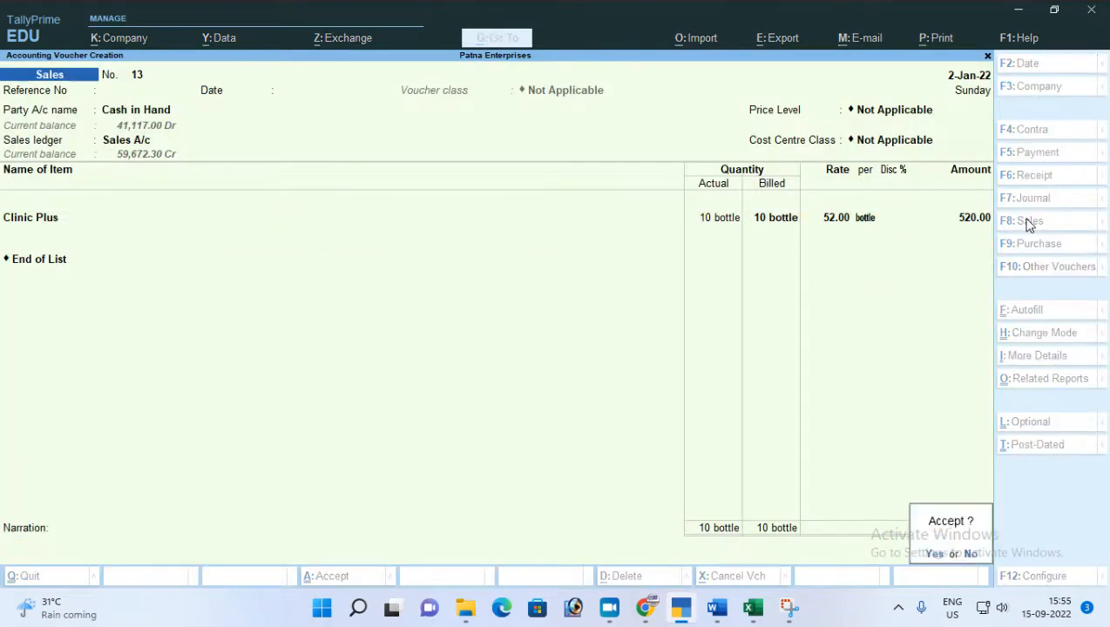
pyautogui.press('Return')
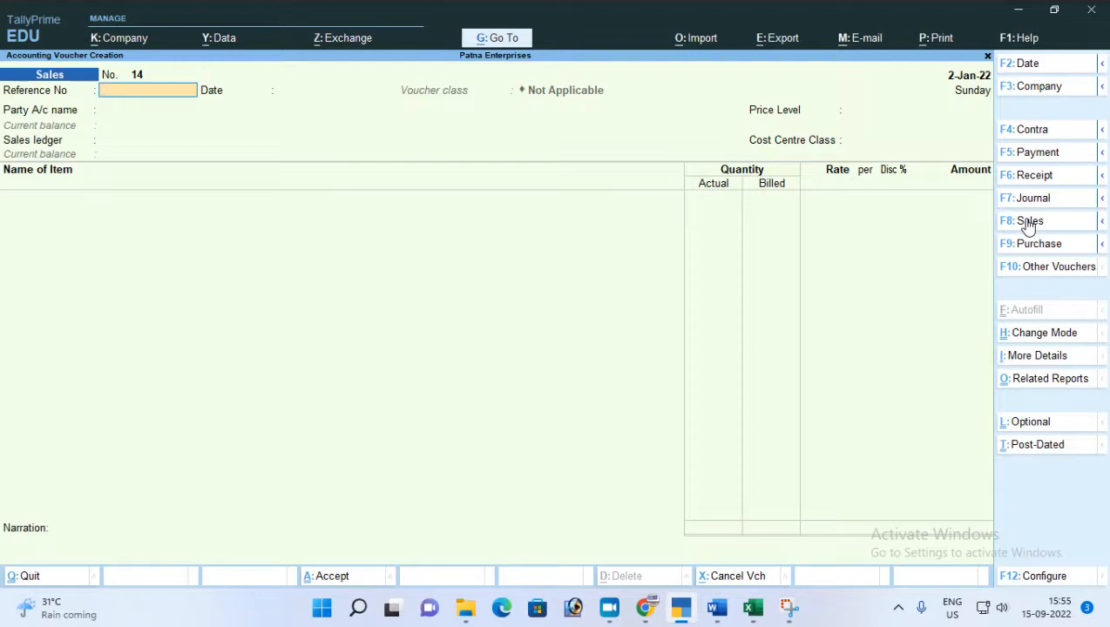
# Leave voucher creation and open Sales voucher no. 13 from the Day Book for alteration.
pyautogui.press('Escape')
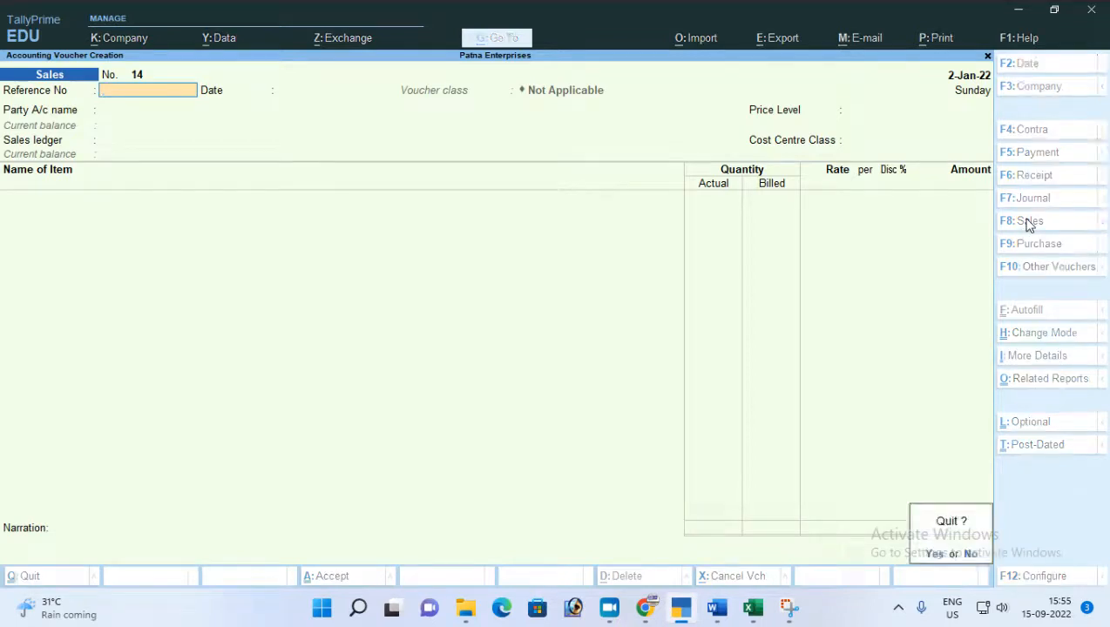
pyautogui.press('Return')
pyautogui.press('Down')
pyautogui.press('Return')
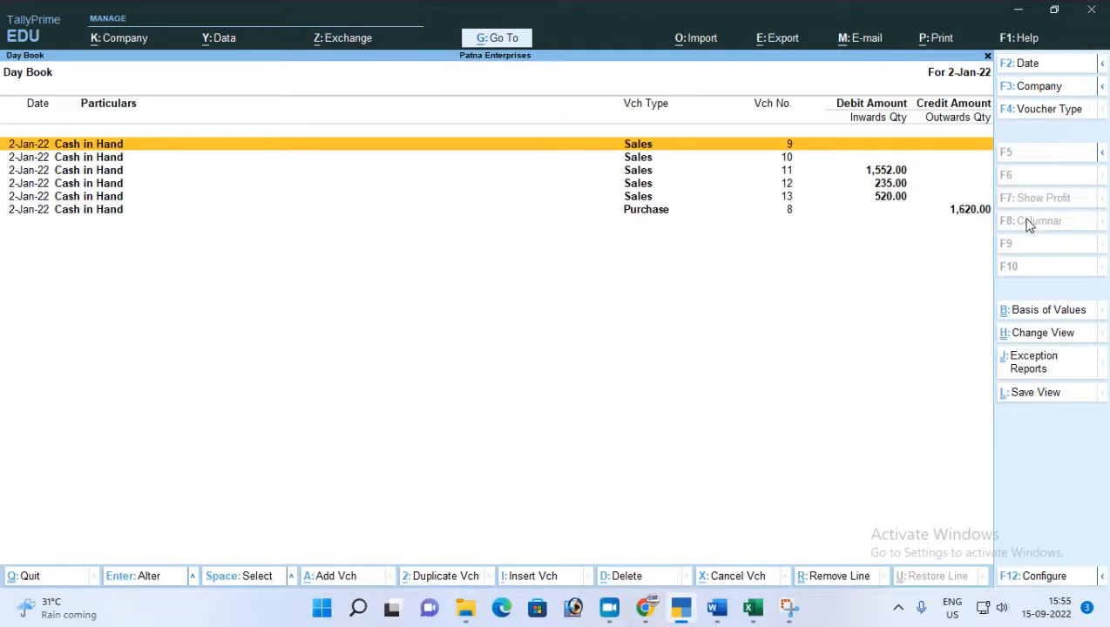
pyautogui.press('Down')
pyautogui.press('Down')
pyautogui.press('Down')
pyautogui.press('Down')
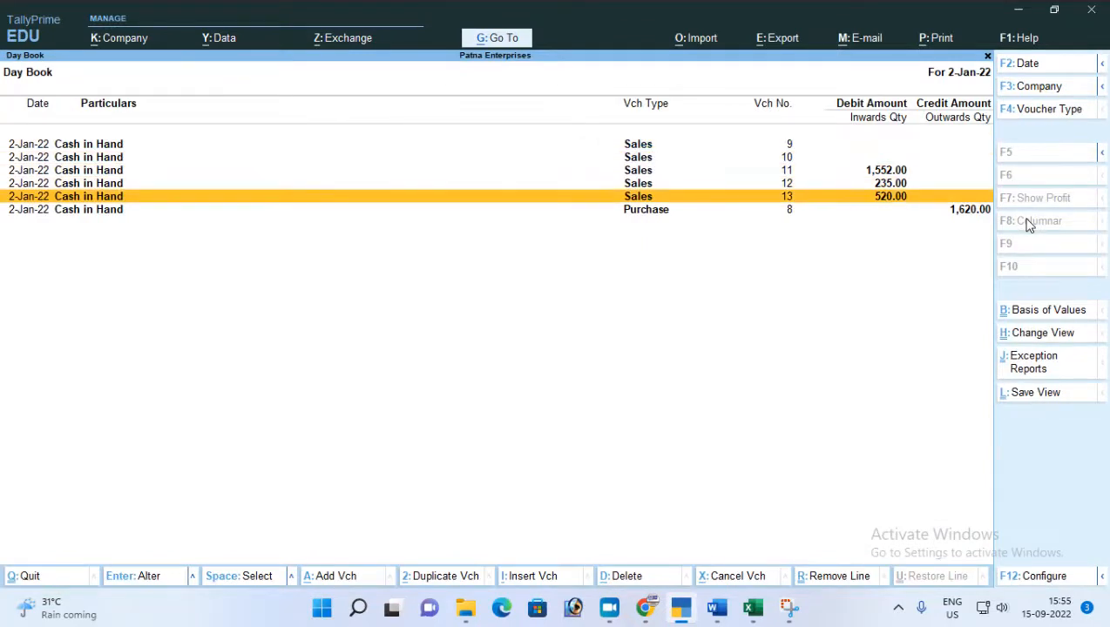
pyautogui.press('Return')
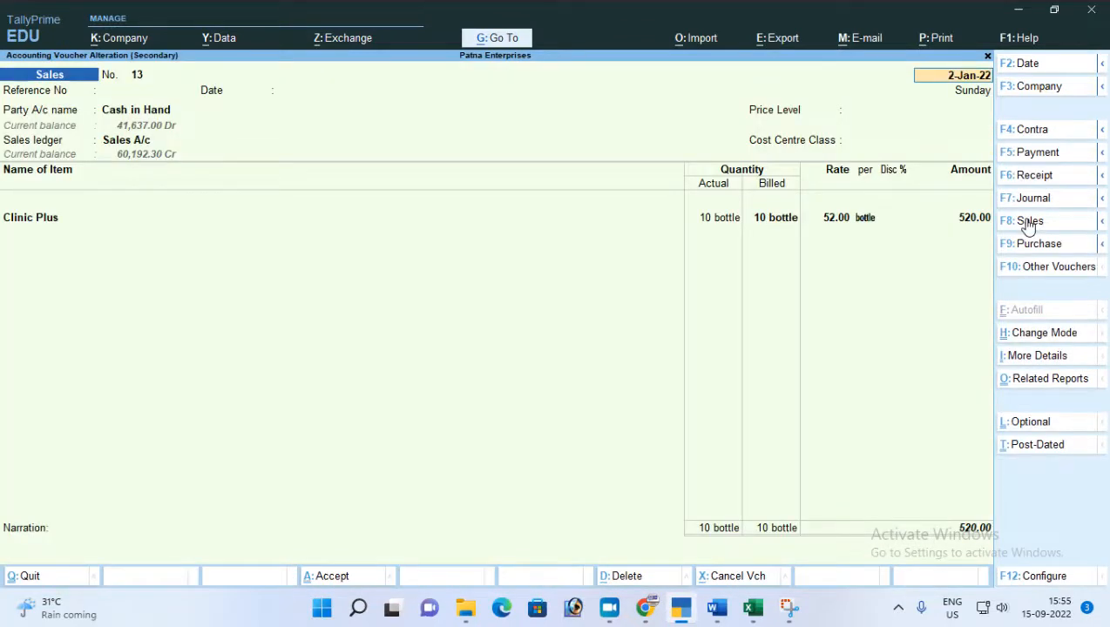
# Examine the voucher configuration options for the Sales voucher and accept them as they are.
pyautogui.press('F12')
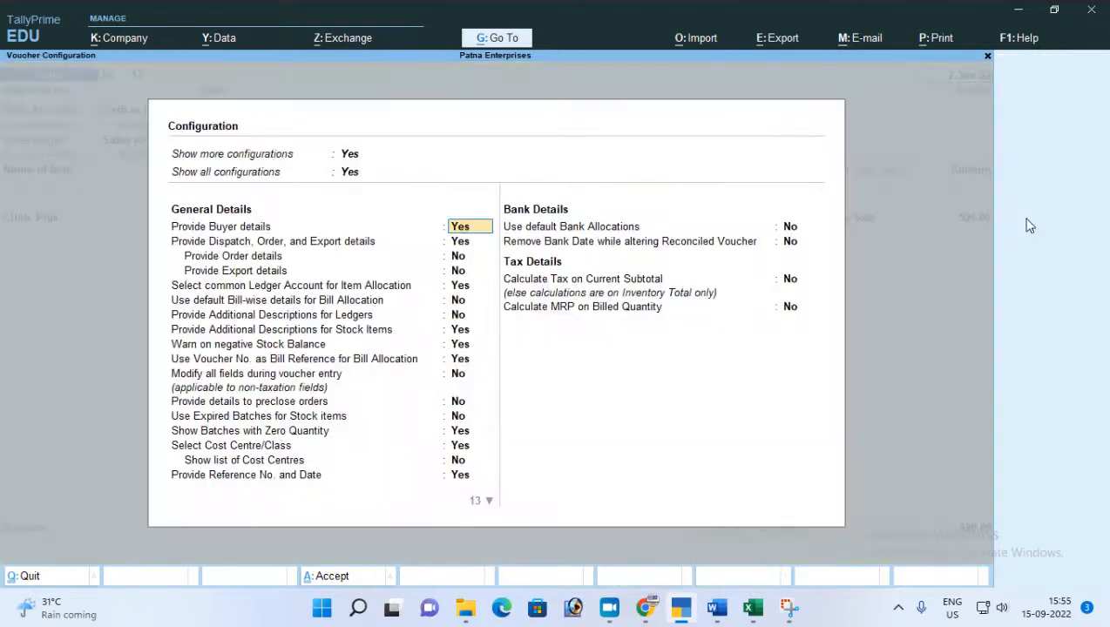
pyautogui.press('Return')
pyautogui.press('Return')
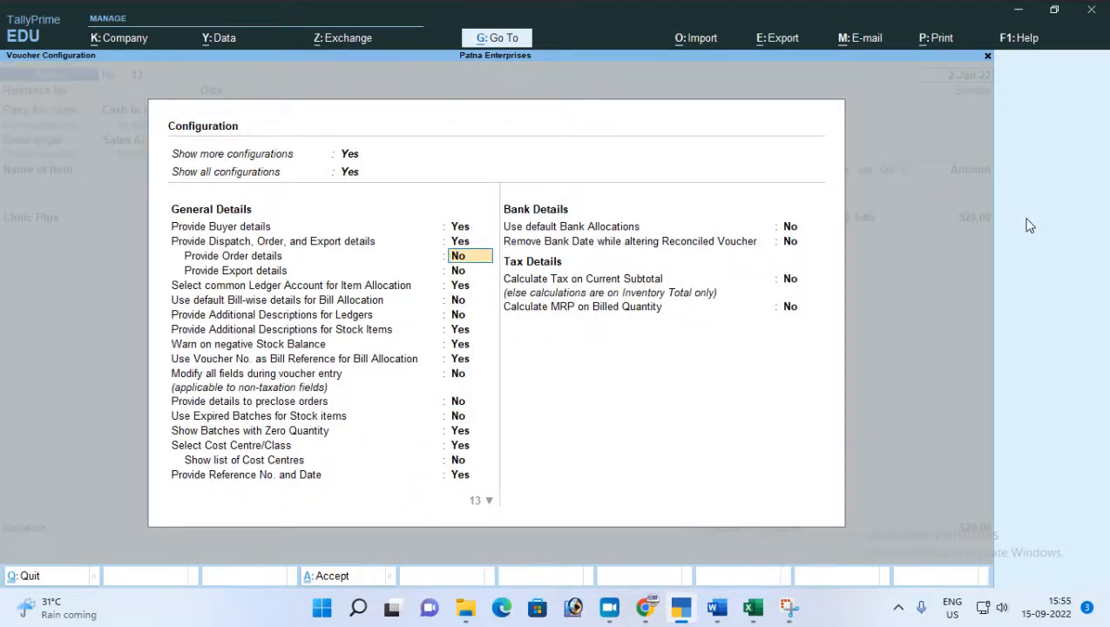
pyautogui.press('Return')
pyautogui.press('Return')
pyautogui.press('Return')
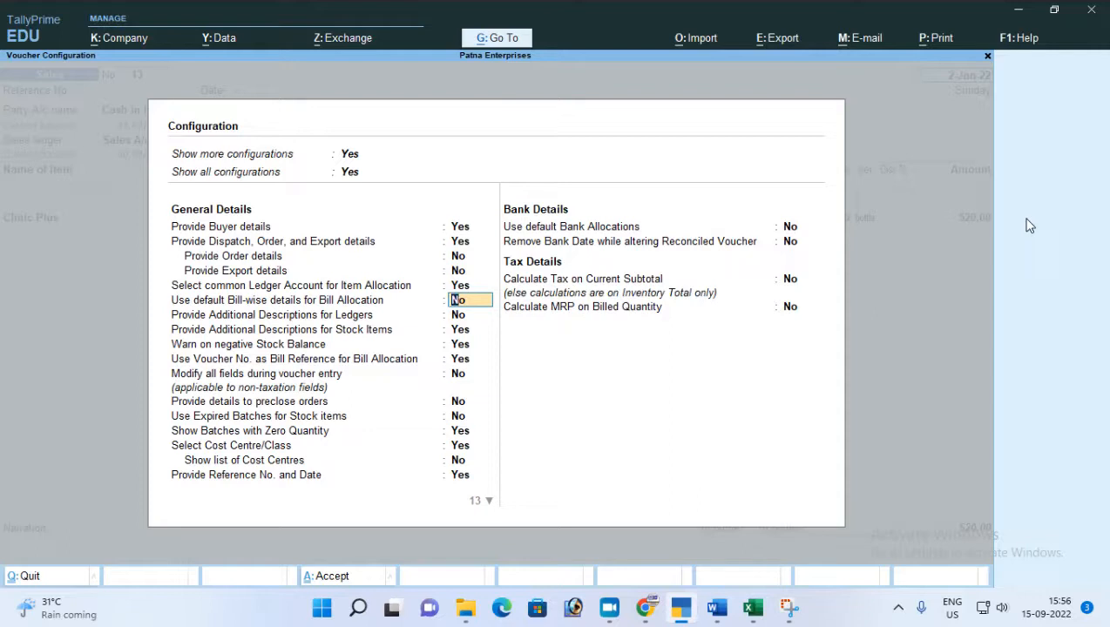
pyautogui.hotkey('ctrl', 'a')
# Go through the voucher's party, dispatch and Clinic Plus allocation details, and return to the reference number.
pyautogui.press('Return')
pyautogui.press('Return')
pyautogui.press('Return')
pyautogui.press('Return')
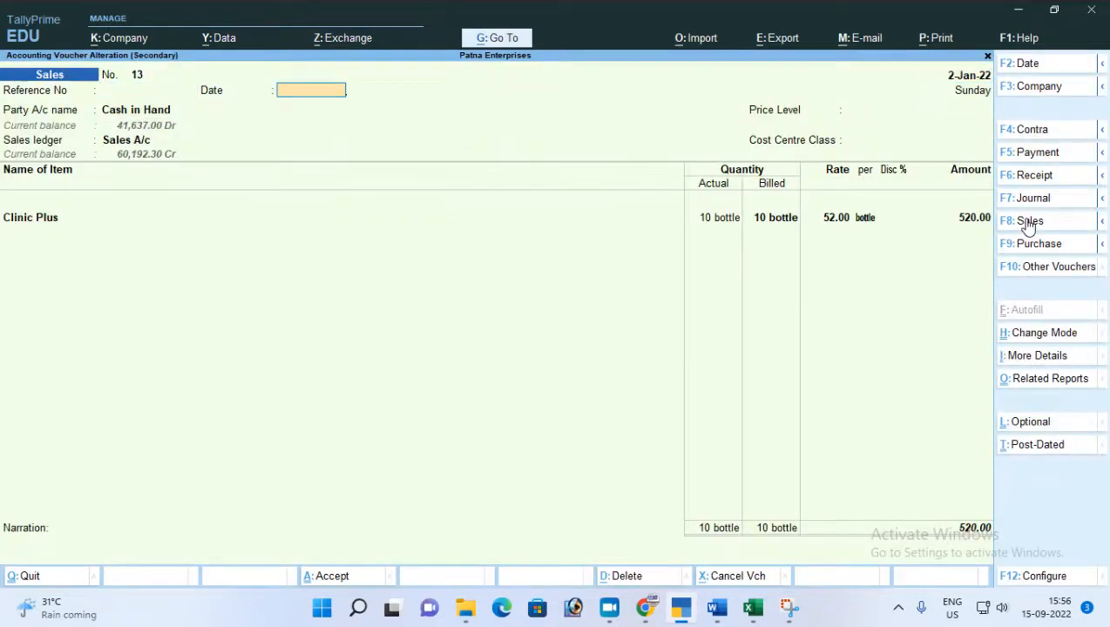
pyautogui.press('Return')
pyautogui.press('Return')
pyautogui.press('Return')
pyautogui.press('Return')
pyautogui.press('Return')
pyautogui.press('Return')
pyautogui.press('Return')
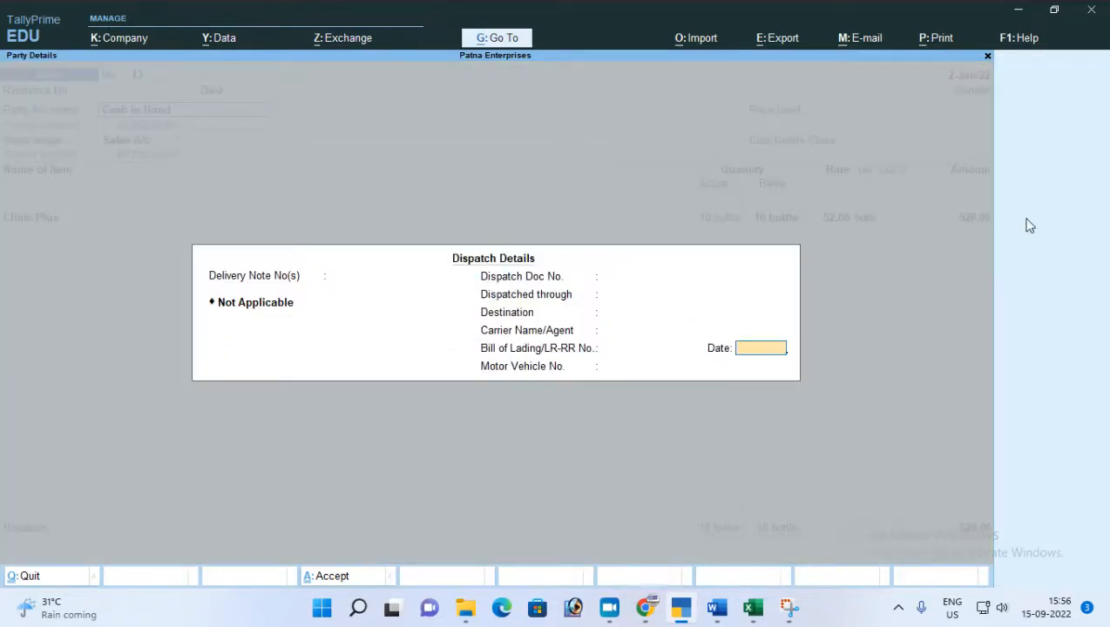
pyautogui.press('Return')
pyautogui.press('Return')
pyautogui.press('Return')
pyautogui.press('Return')
pyautogui.press('Return')
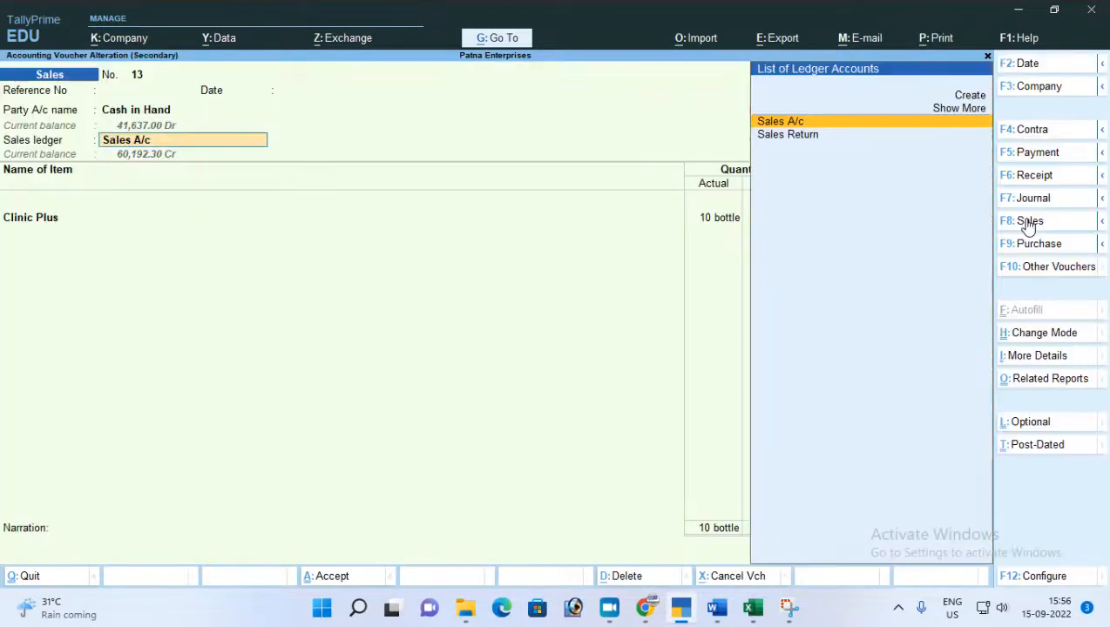
pyautogui.press('Return')
pyautogui.press('Return')
pyautogui.press('Return')
pyautogui.press('Return')
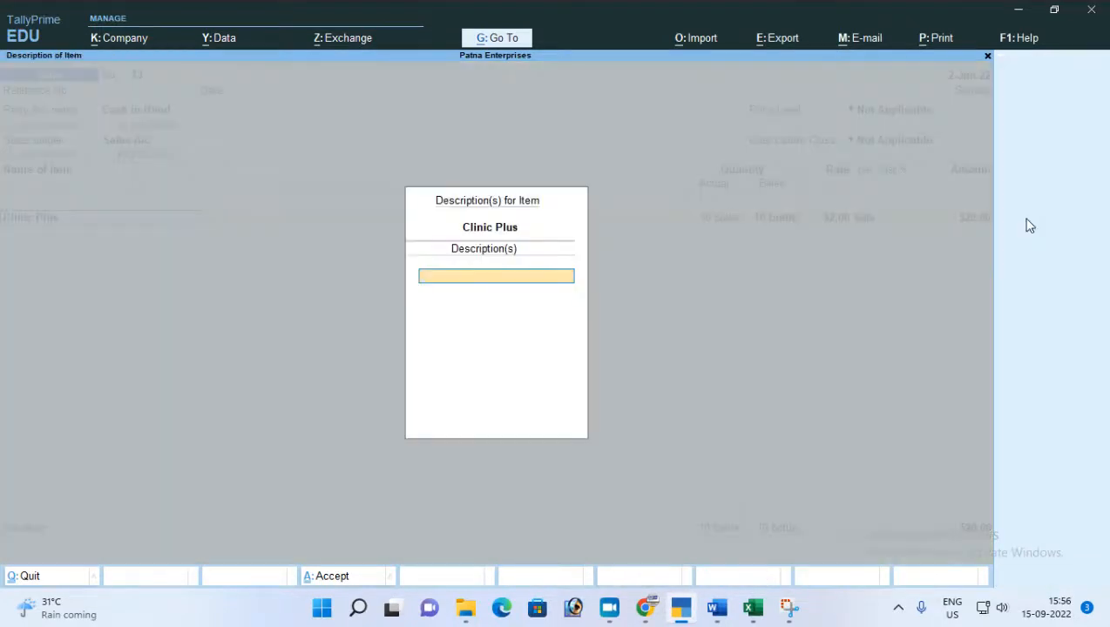
pyautogui.press('Return')
pyautogui.press('Return')
pyautogui.press('Return')
pyautogui.press('Return')
pyautogui.press('Return')
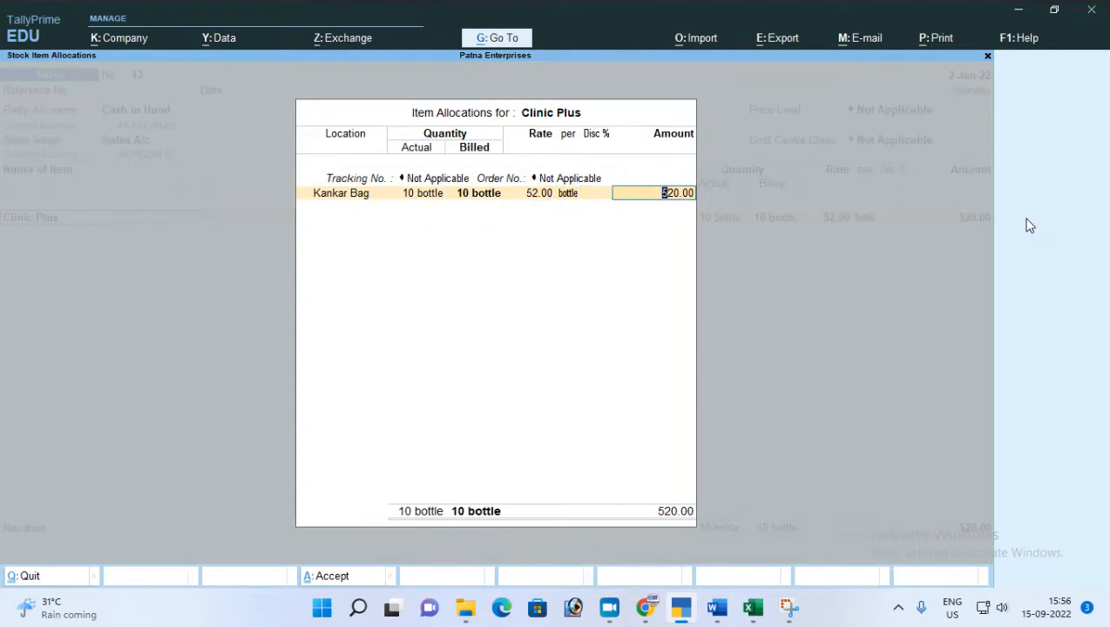
pyautogui.press('BackSpace')
pyautogui.press('BackSpace')
pyautogui.press('BackSpace')
pyautogui.press('BackSpace')
pyautogui.press('BackSpace')
pyautogui.press('BackSpace')
pyautogui.press('BackSpace')
pyautogui.press('BackSpace')
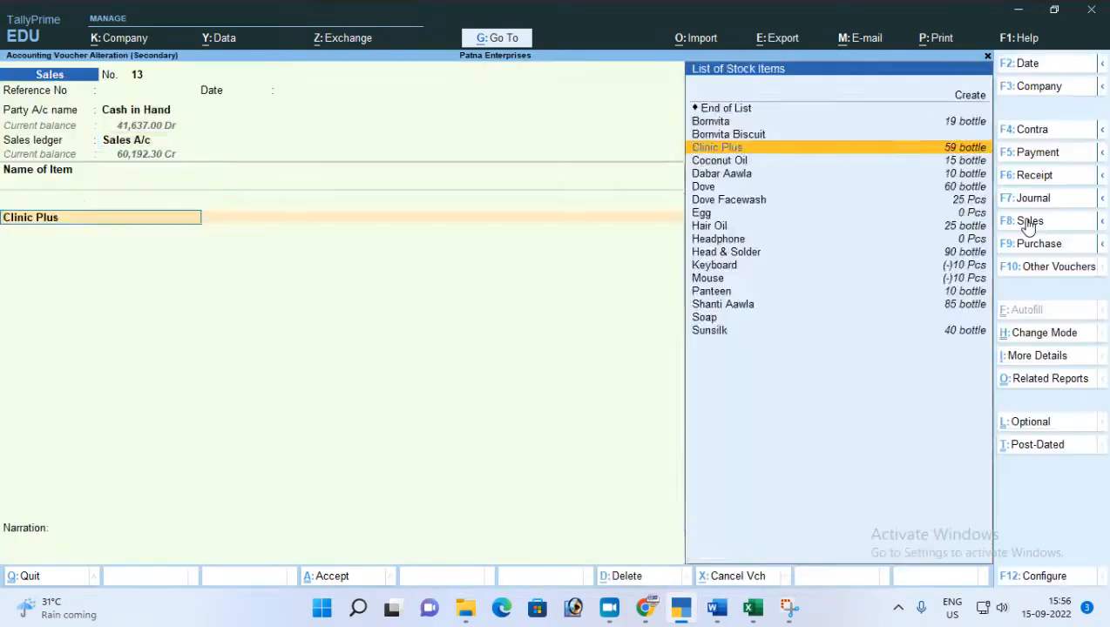
pyautogui.press('BackSpace')
pyautogui.press('BackSpace')
pyautogui.press('BackSpace')
pyautogui.press('BackSpace')
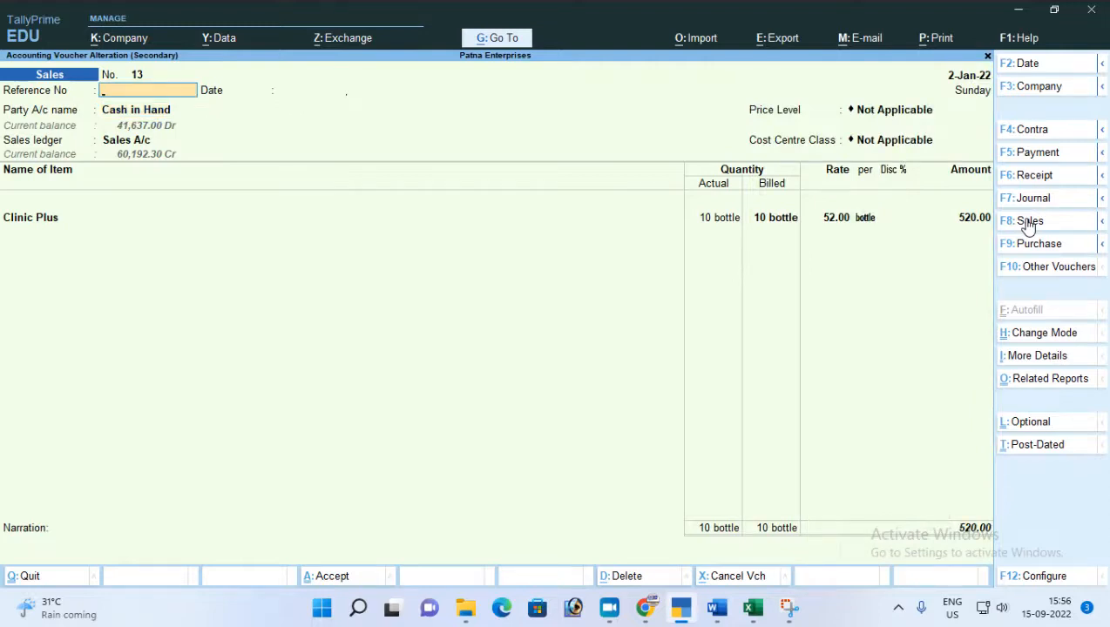
# Set the voucher's reference number to 125, keep its reference date and dispatch details, and save the alteration.
pyautogui.write('125')
pyautogui.press('Return')
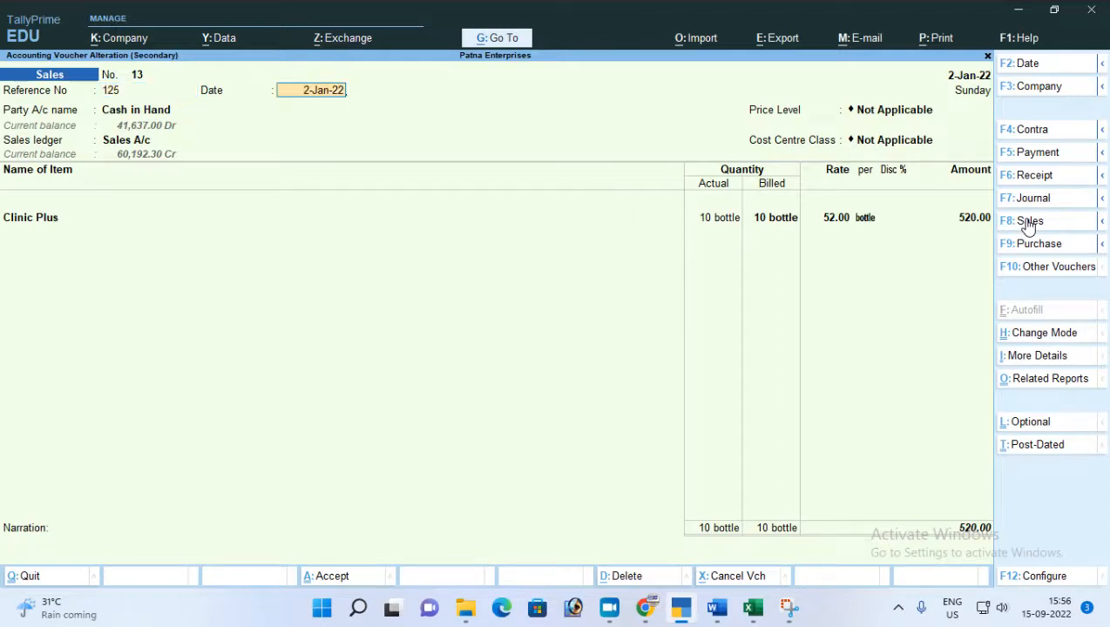
pyautogui.press('BackSpace')
pyautogui.press('ctrl')
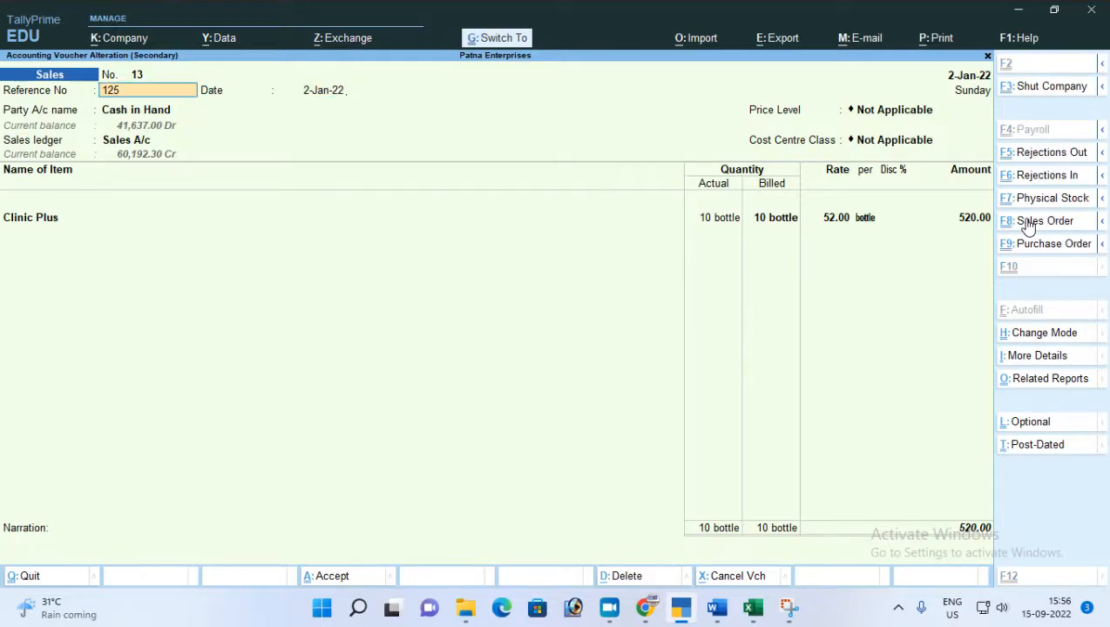
pyautogui.press('Return')
pyautogui.press('Return')
pyautogui.press('Return')
pyautogui.press('Return')
pyautogui.press('Return')
pyautogui.press('Return')
pyautogui.press('Return')
pyautogui.press('Return')
pyautogui.press('Return')
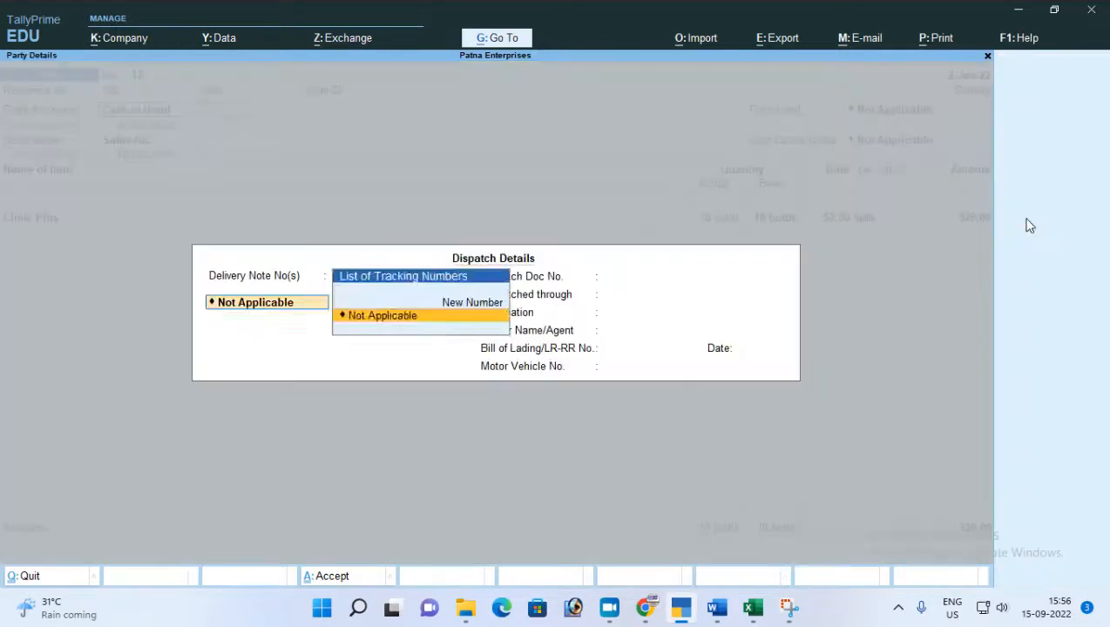
pyautogui.press('Return')
pyautogui.press('Return')
pyautogui.press('Return')
pyautogui.press('Return')
pyautogui.press('Return')
pyautogui.press('Return')
pyautogui.press('Return')
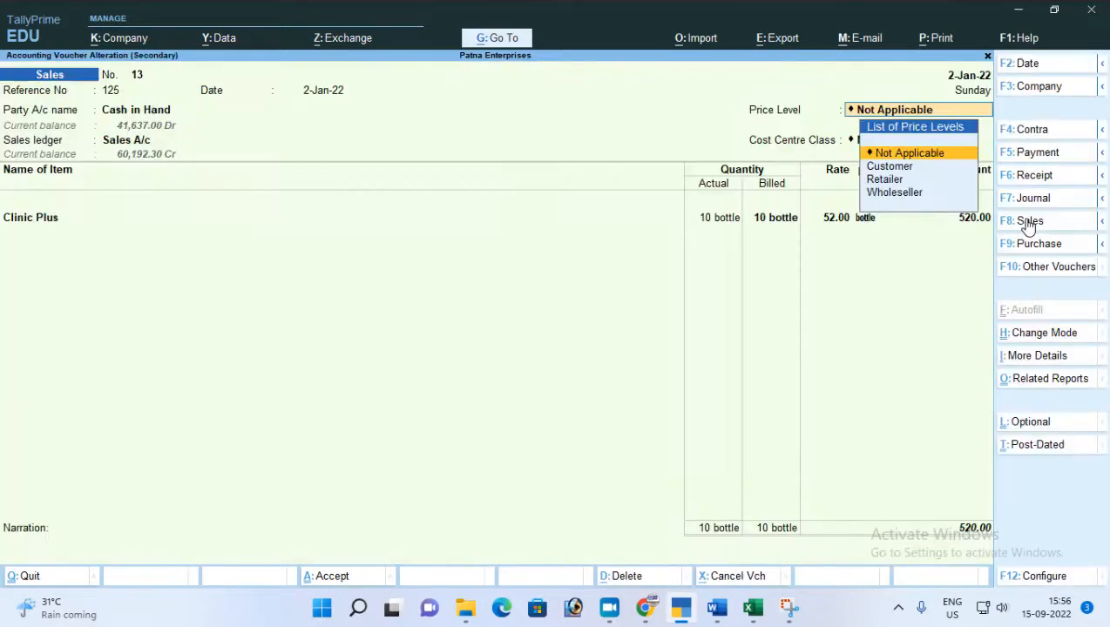
pyautogui.hotkey('ctrl', 'a')
# Keep the remaining party, price level, cost centre and Clinic Plus allocation details of Sales voucher no. 13 and accept the voucher.
pyautogui.press('Return')
pyautogui.press('Return')
pyautogui.press('Return')
pyautogui.press('Return')
pyautogui.press('Return')
pyautogui.press('Return')
pyautogui.press('Return')
pyautogui.press('Return')
pyautogui.press('Return')
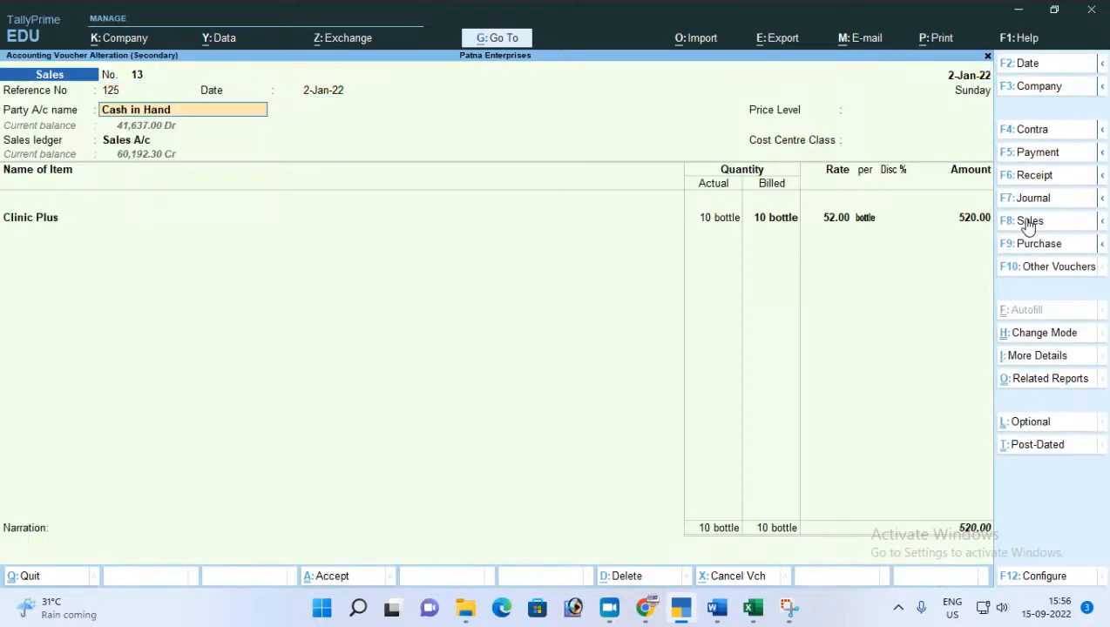
pyautogui.press('Return')
pyautogui.press('Return')
pyautogui.press('Return')
pyautogui.press('Return')
pyautogui.press('Return')
pyautogui.press('Return')
pyautogui.press('Return')
pyautogui.press('Return')
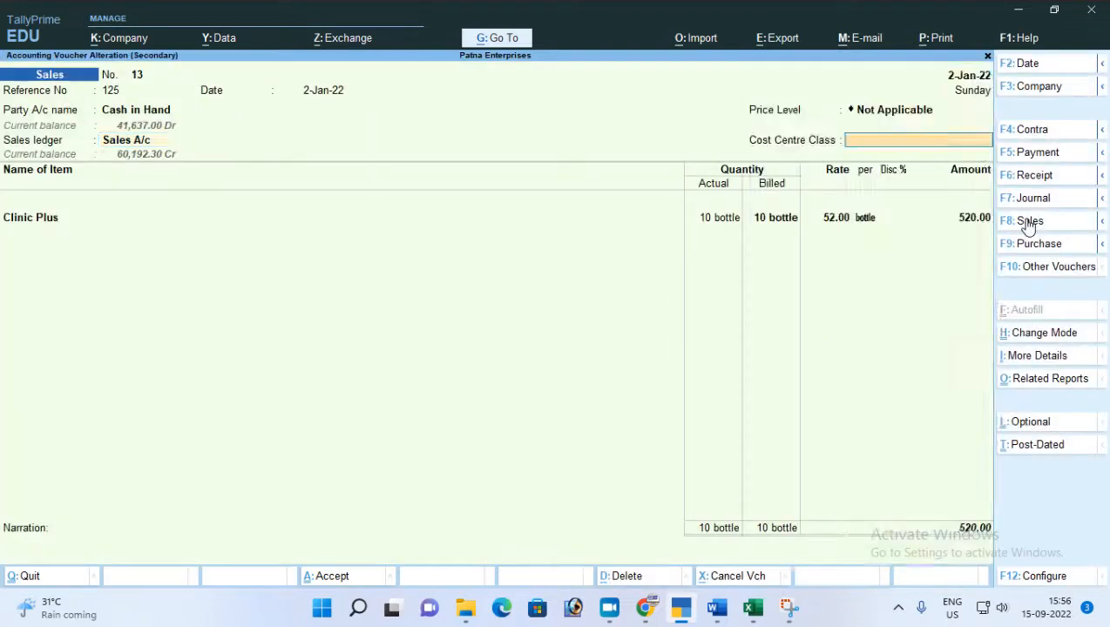
pyautogui.press('Return')
pyautogui.press('Return')
pyautogui.press('Return')
pyautogui.press('Return')
pyautogui.press('Return')
pyautogui.press('Return')
pyautogui.press('Return')
pyautogui.press('Return')
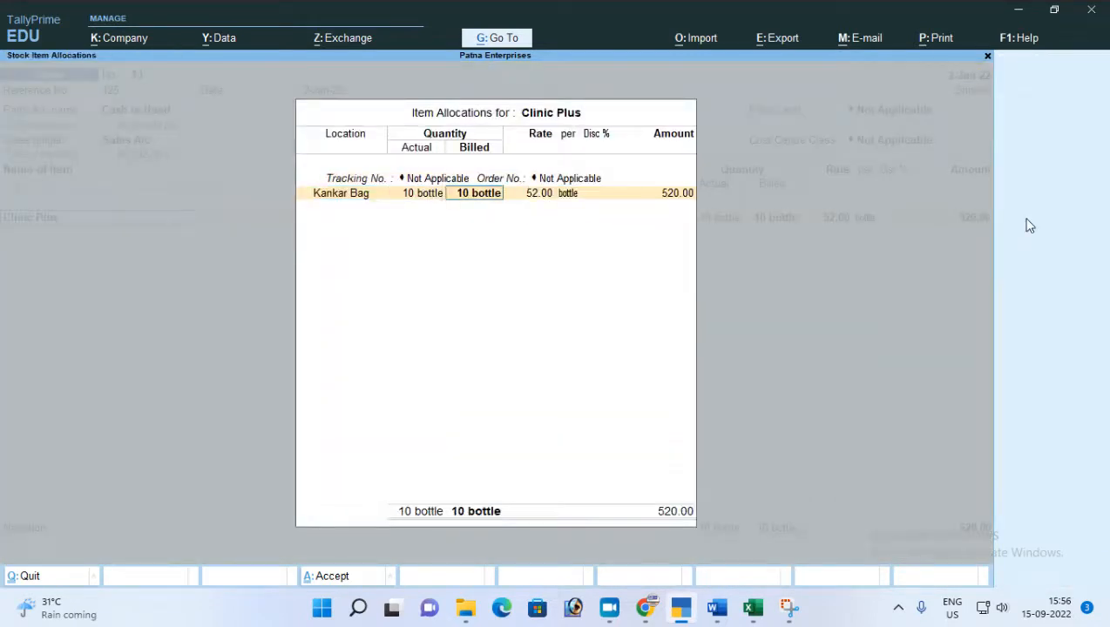
pyautogui.press('Return')
pyautogui.press('Return')
pyautogui.press('Return')
pyautogui.press('Return')
pyautogui.press('Return')
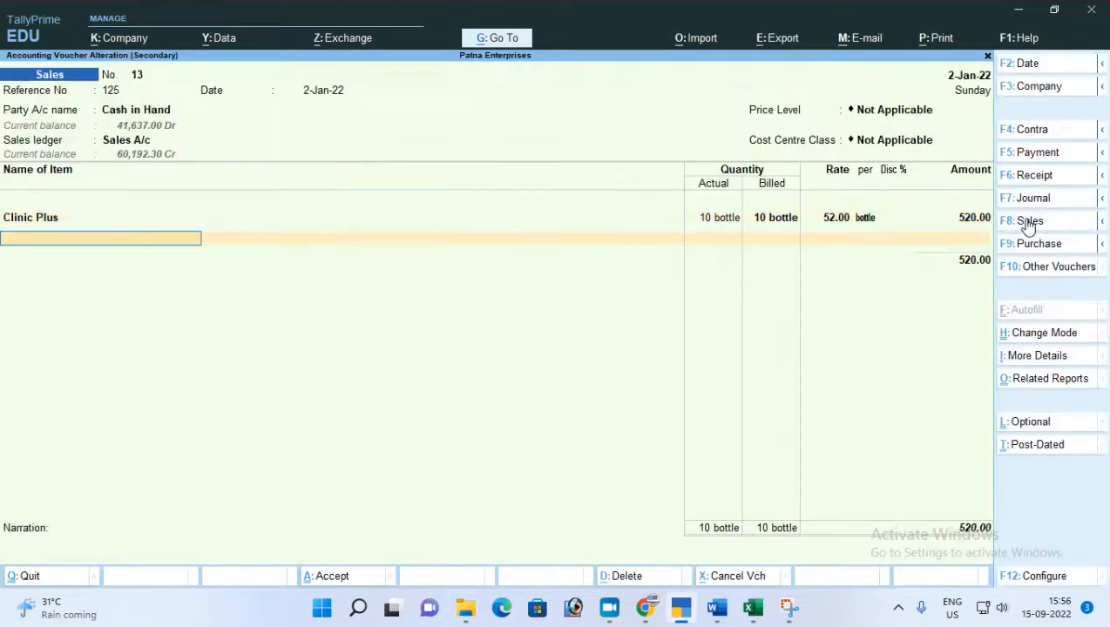
pyautogui.press('Return')
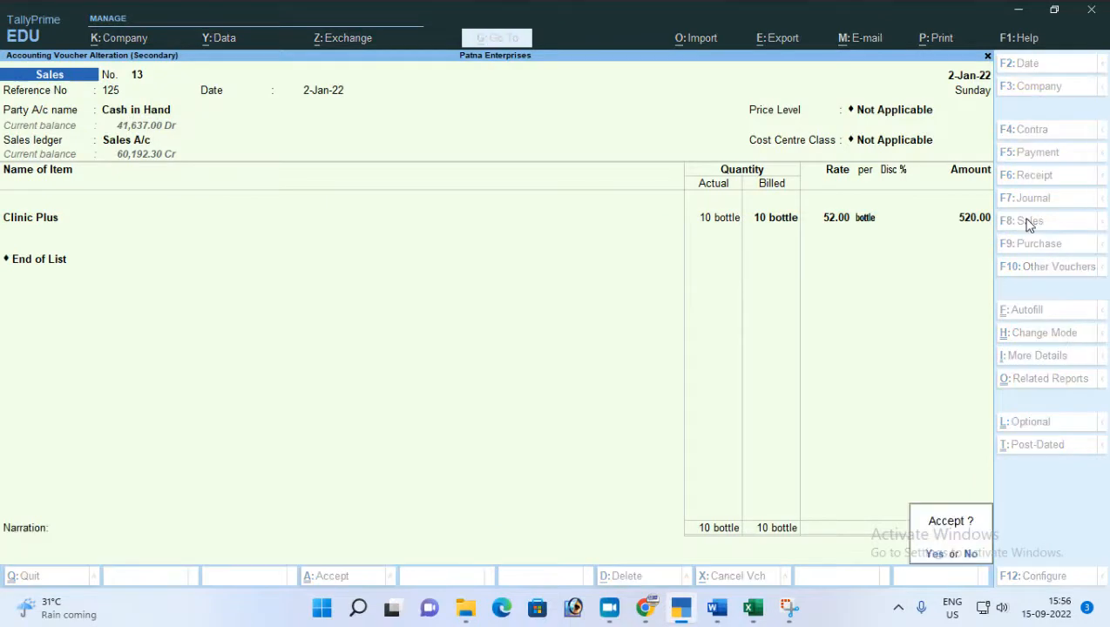
pyautogui.press('Return')
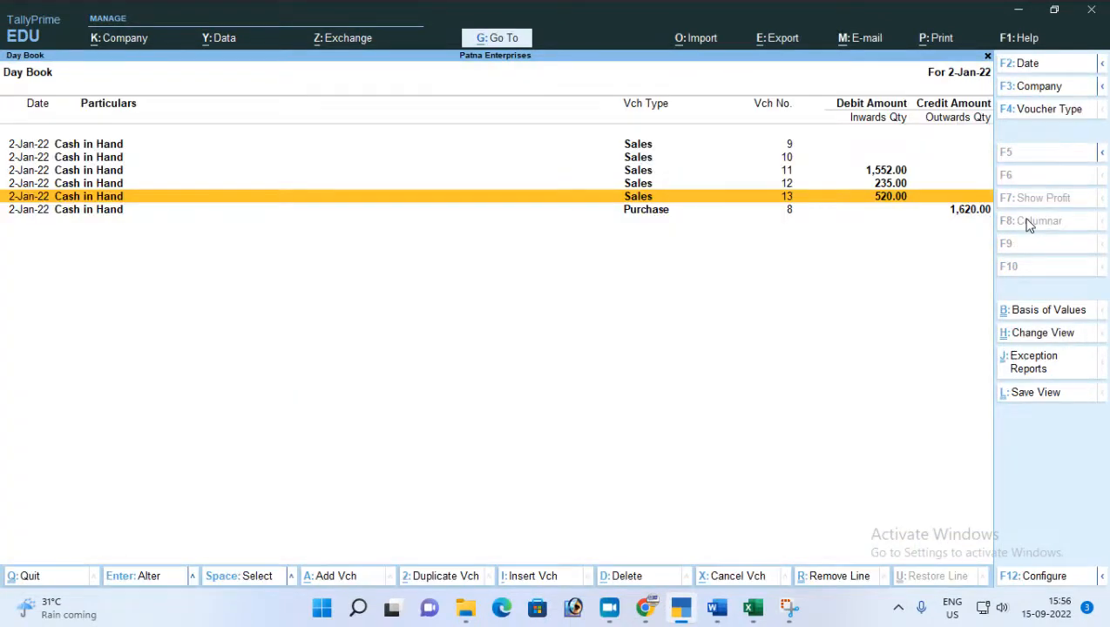
# Leave the Day Book for the Gateway of Tally and start a new Sales voucher.
pyautogui.press('Escape')
pyautogui.press('Escape')
pyautogui.press('Escape')
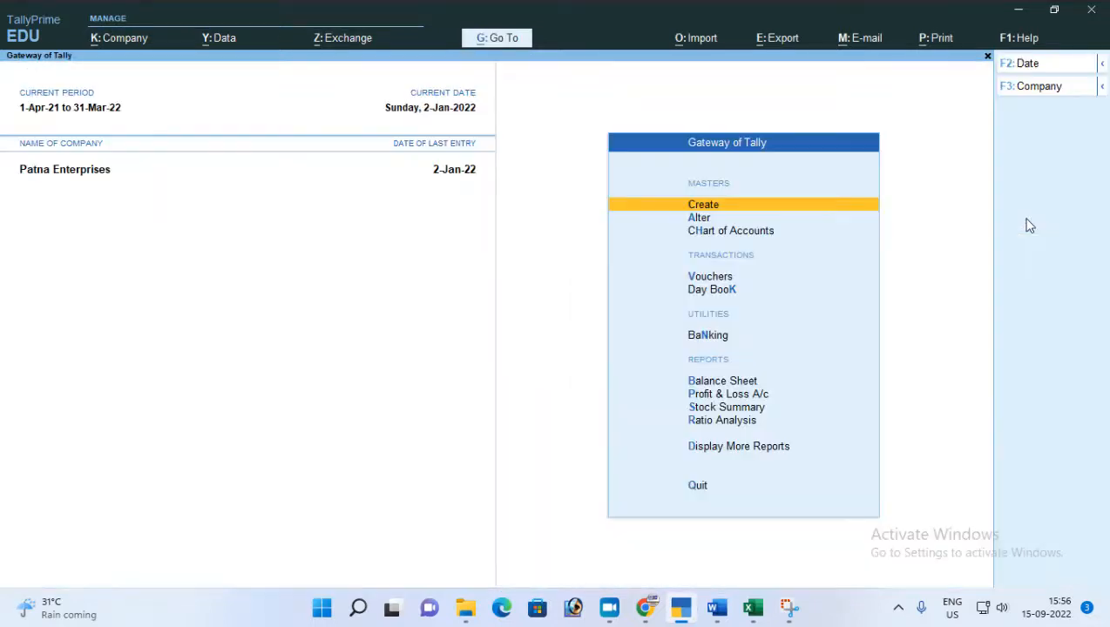
pyautogui.press('Down')
pyautogui.press('Down')
pyautogui.press('Down')
pyautogui.press('Return')
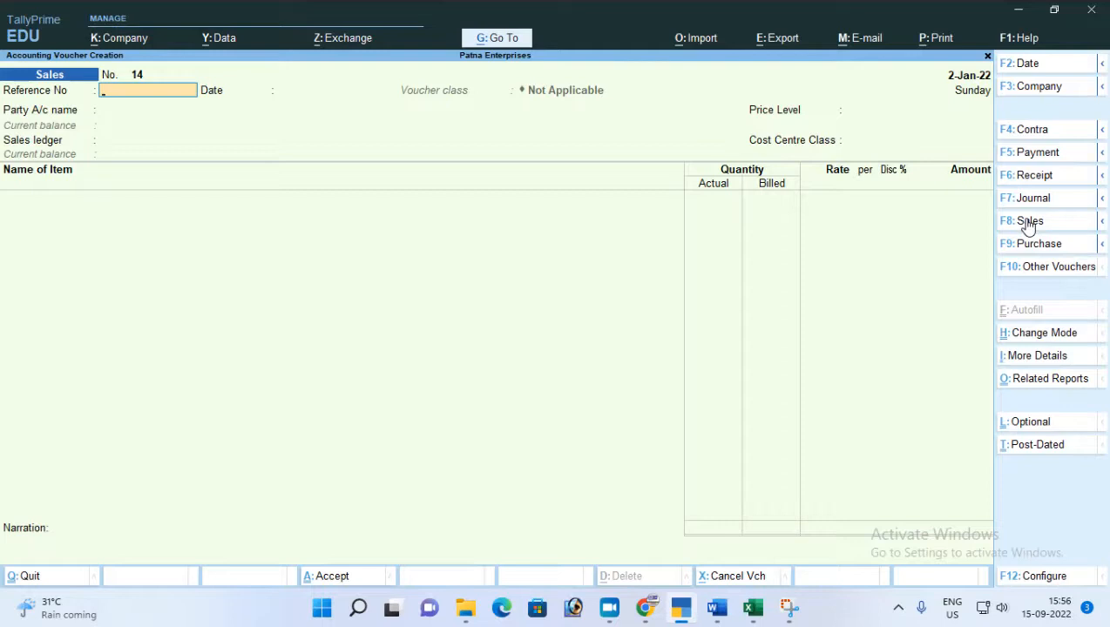
# Set the new Sales voucher's reference number to Inv-015 and keep the reference date of 2-Jan-22.
pyautogui.write('Inv-015')
pyautogui.press('Return')
pyautogui.press('Return')
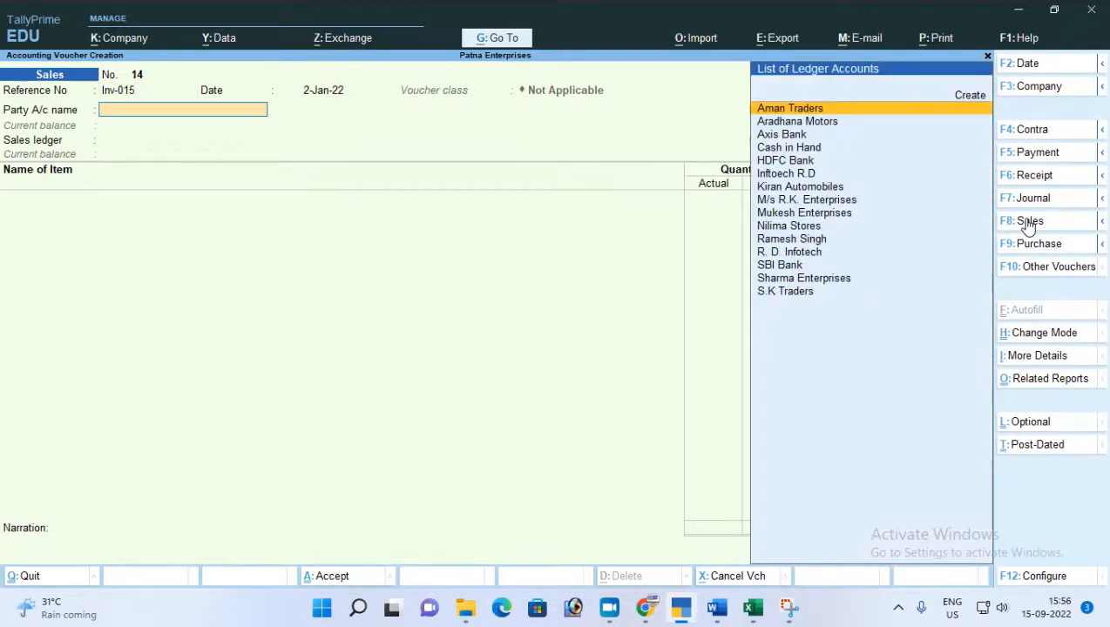
# Choose Cash in Hand as the party account of the new Sales voucher.
pyautogui.press('Down')
pyautogui.press('Down')
pyautogui.press('Down')
pyautogui.press('Down')
pyautogui.press('Down')
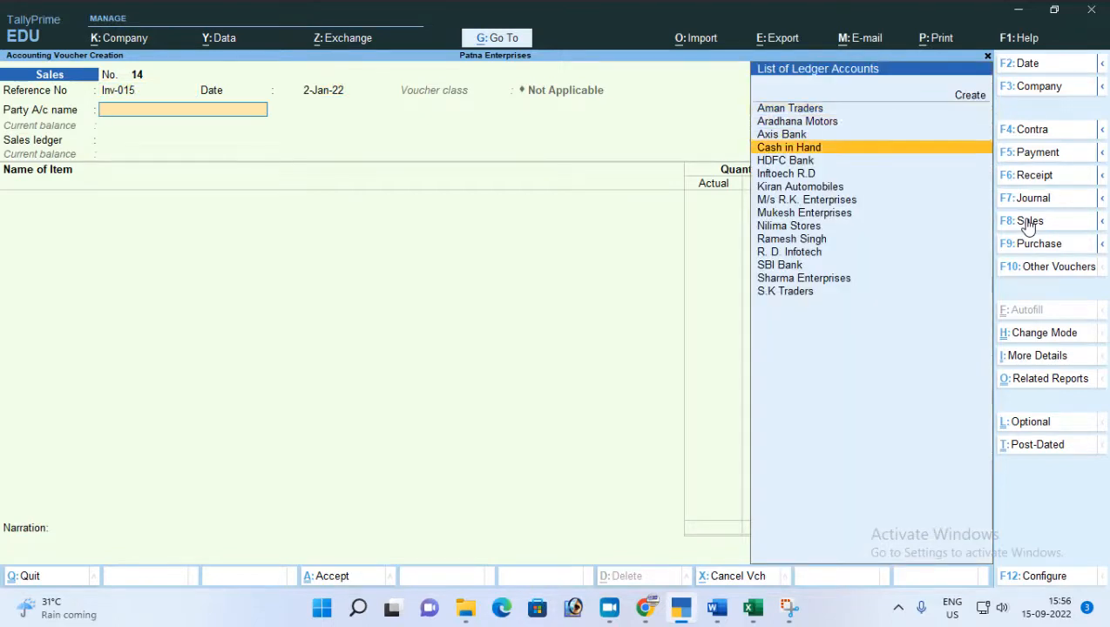
pyautogui.press('Up')
pyautogui.press('Up')
pyautogui.press('Return')
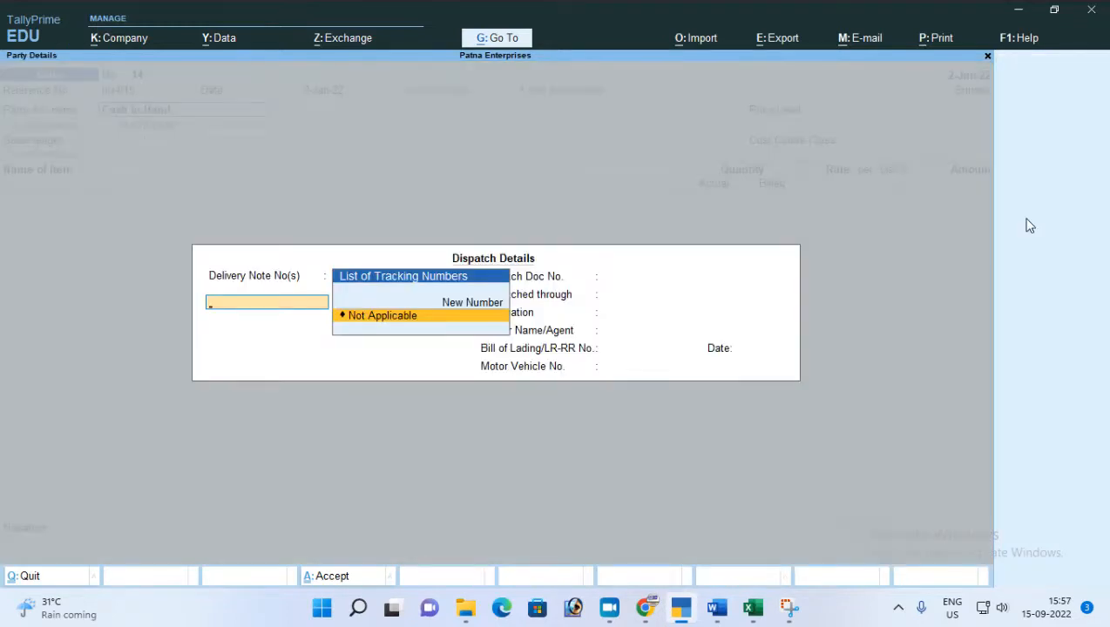
# Set the buyer in the party details to a new party with the customer's name and accept the party details.
pyautogui.press('Escape')
pyautogui.press('Up')
pyautogui.press('Up')
pyautogui.press('Up')
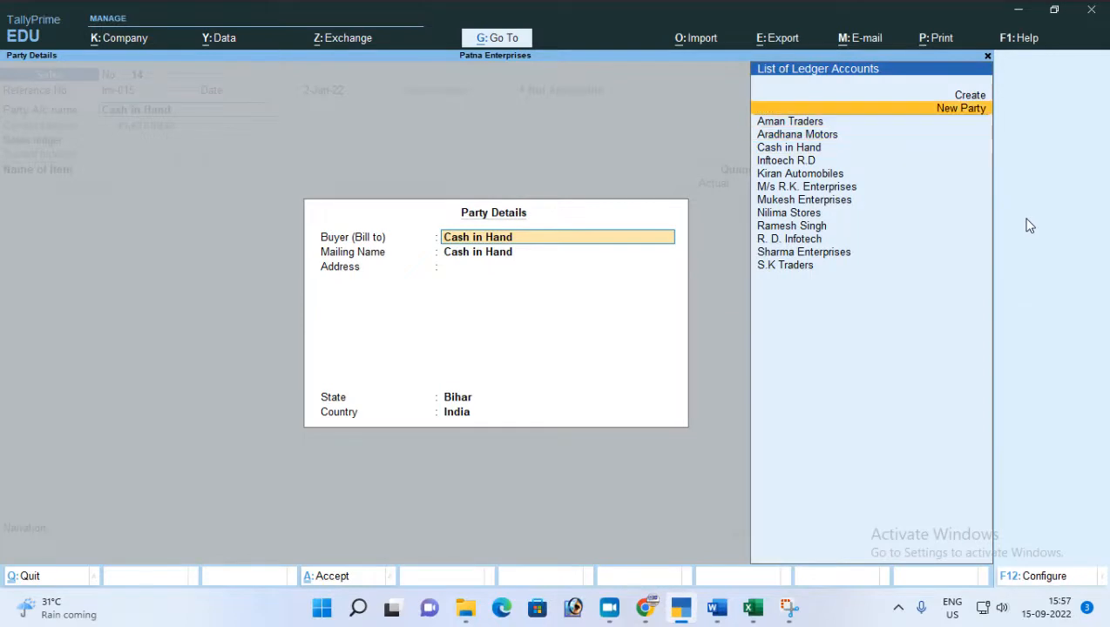
pyautogui.press('Return')
pyautogui.write('Rajesh')
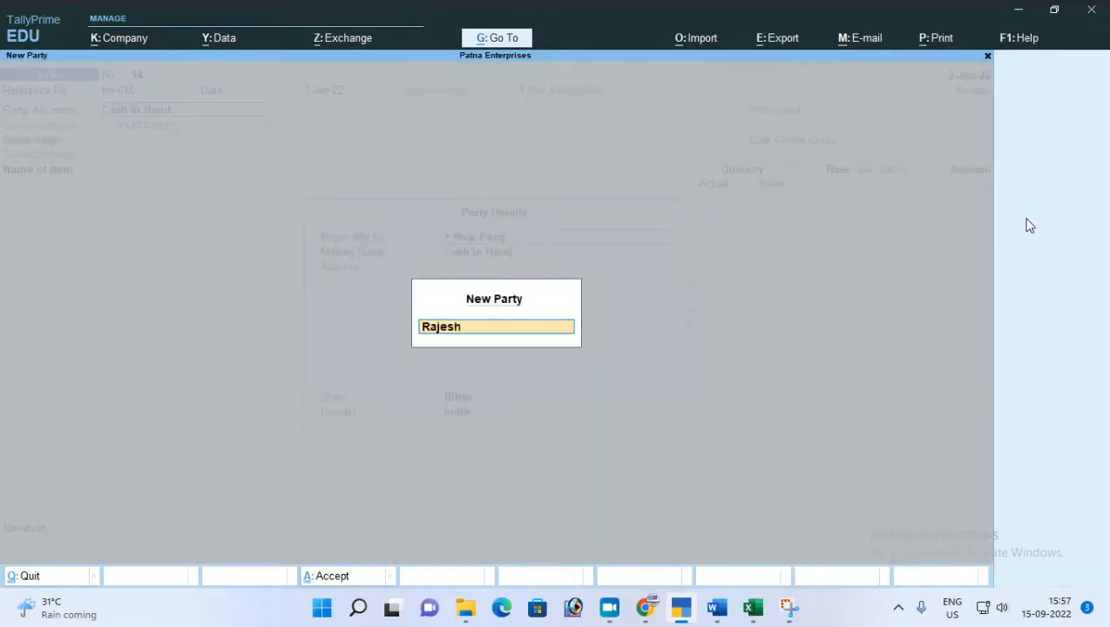
pyautogui.press('Return')
pyautogui.hotkey('ctrl', 'a')
pyautogui.press('Return')
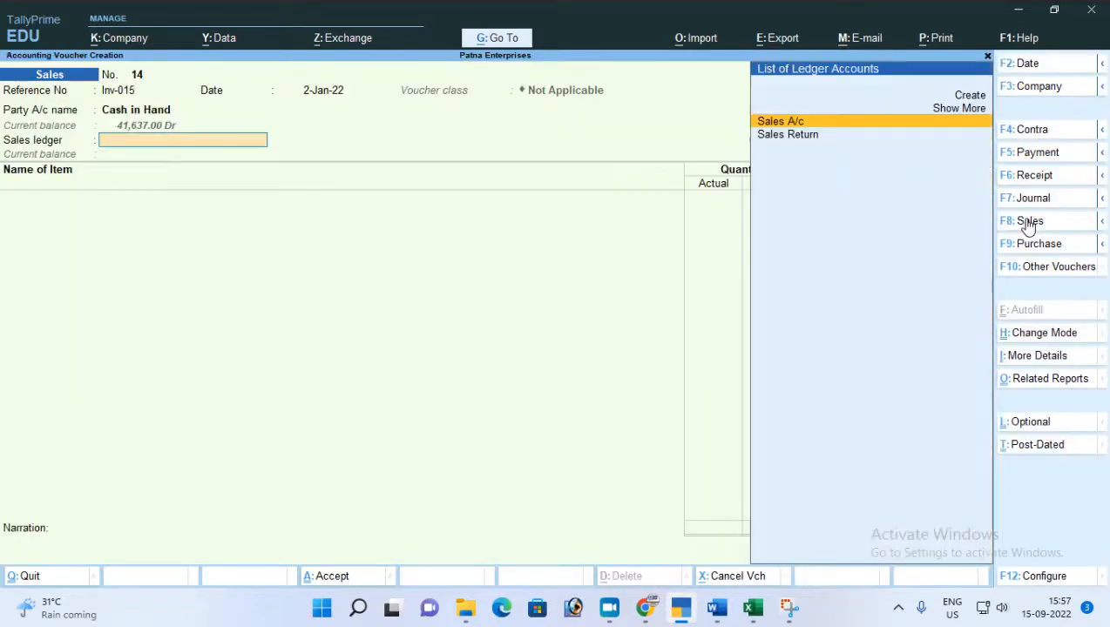
# Choose Sales A/c as the sales ledger and add the Dabar Aawla item with Main Location as its location.
pyautogui.press('Return')
pyautogui.press('Return')
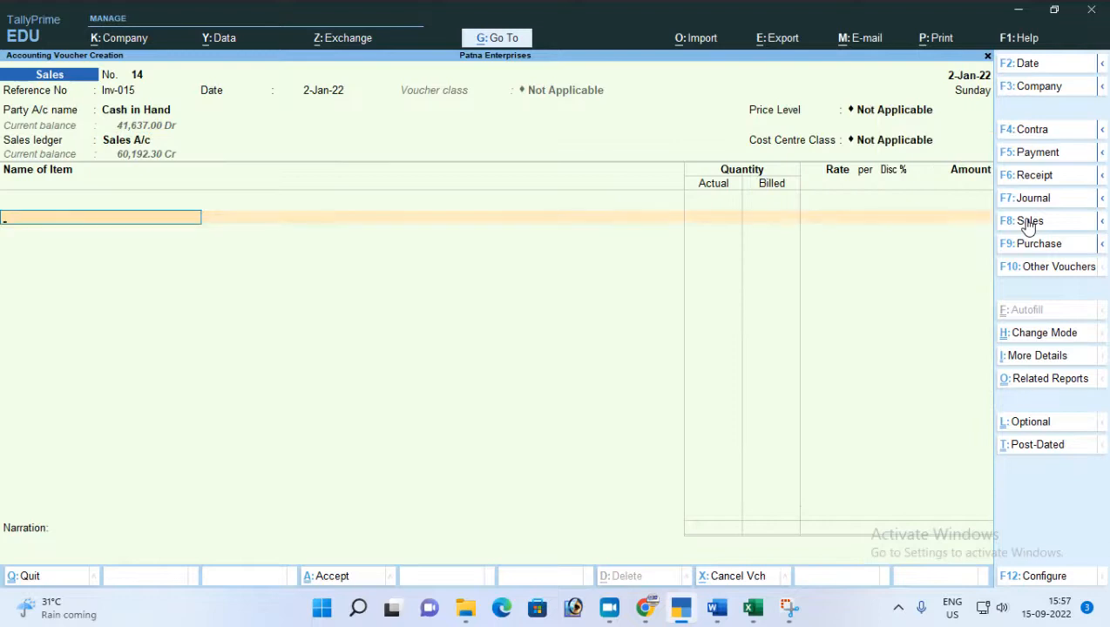
pyautogui.write('d')
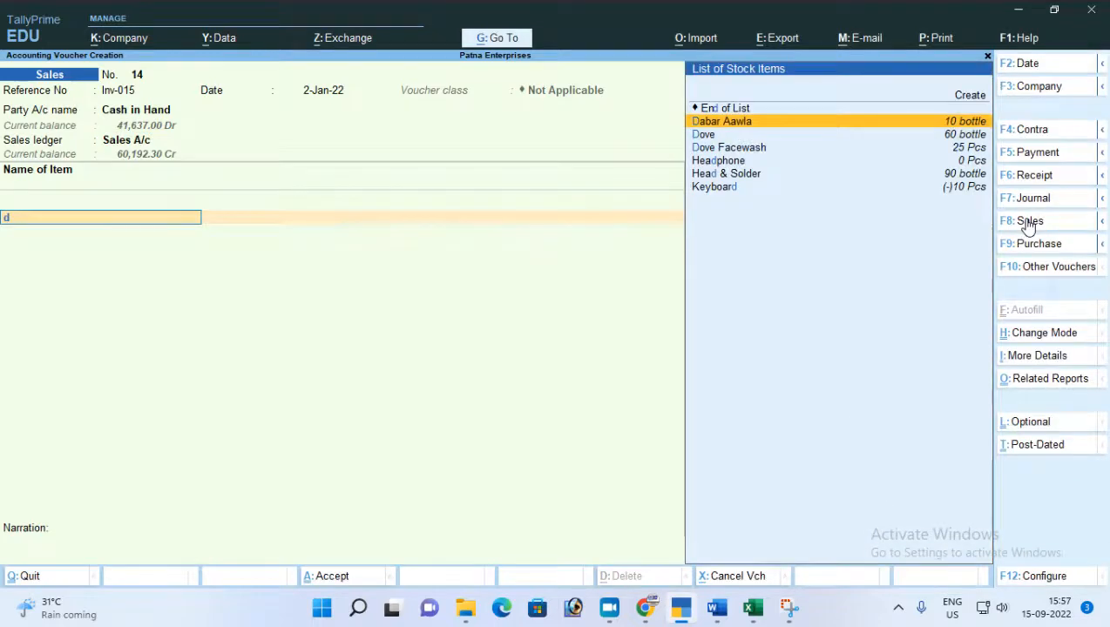
pyautogui.press('Return')
pyautogui.press('Return')
pyautogui.press('Return')
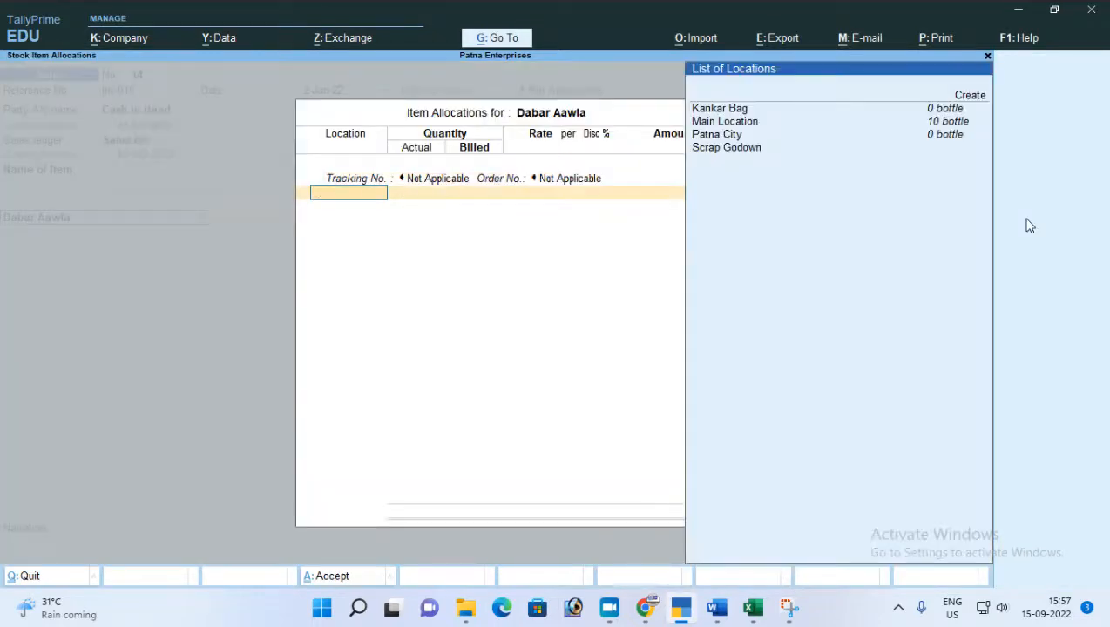
pyautogui.press('Down')
# Enter a quantity of 5 bottles for Dabar Aawla, keep the offered rate and save the Sales voucher.
pyautogui.press('Return')
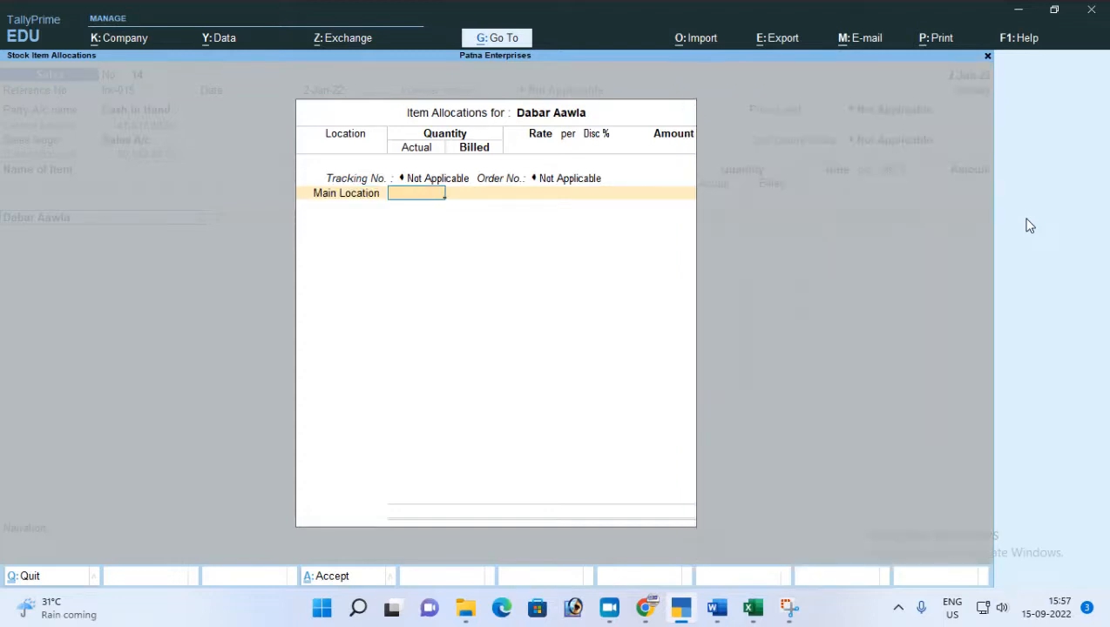
pyautogui.write('5')
pyautogui.press('Return')
pyautogui.press('Return')
pyautogui.press('Return')
pyautogui.press('Return')
pyautogui.press('Return')
pyautogui.press('Return')
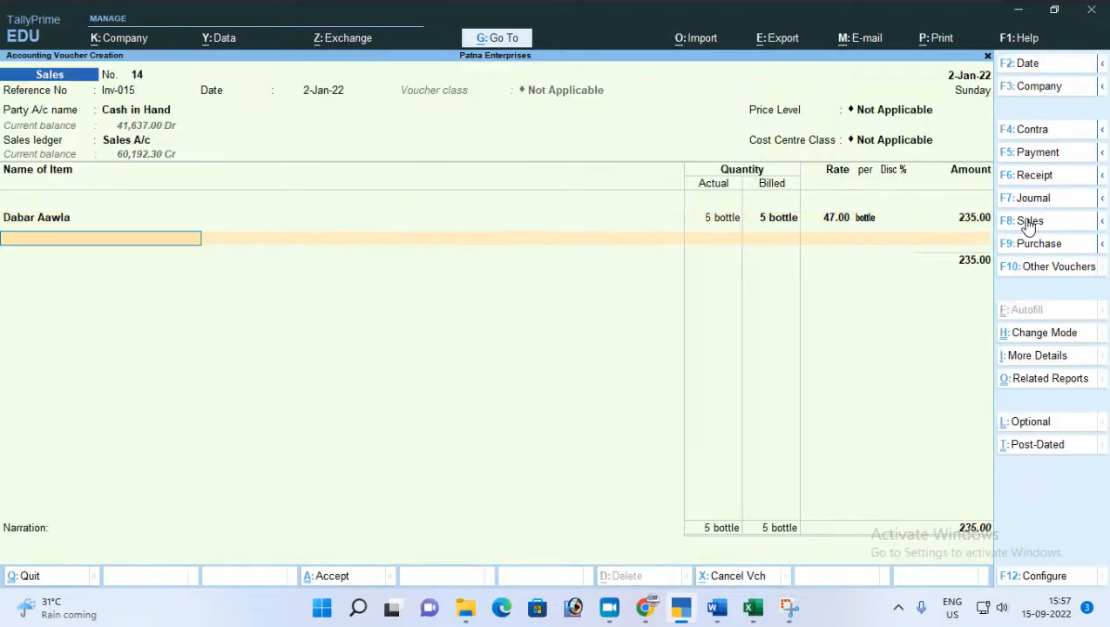
pyautogui.press('Return')
pyautogui.press('Return')
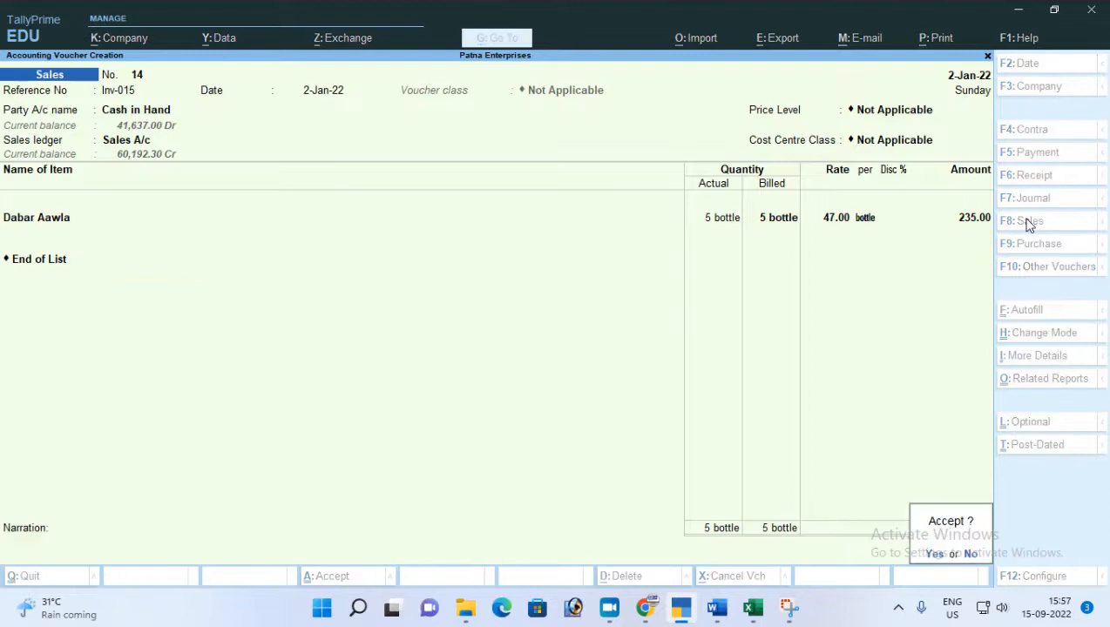
pyautogui.press('Return')
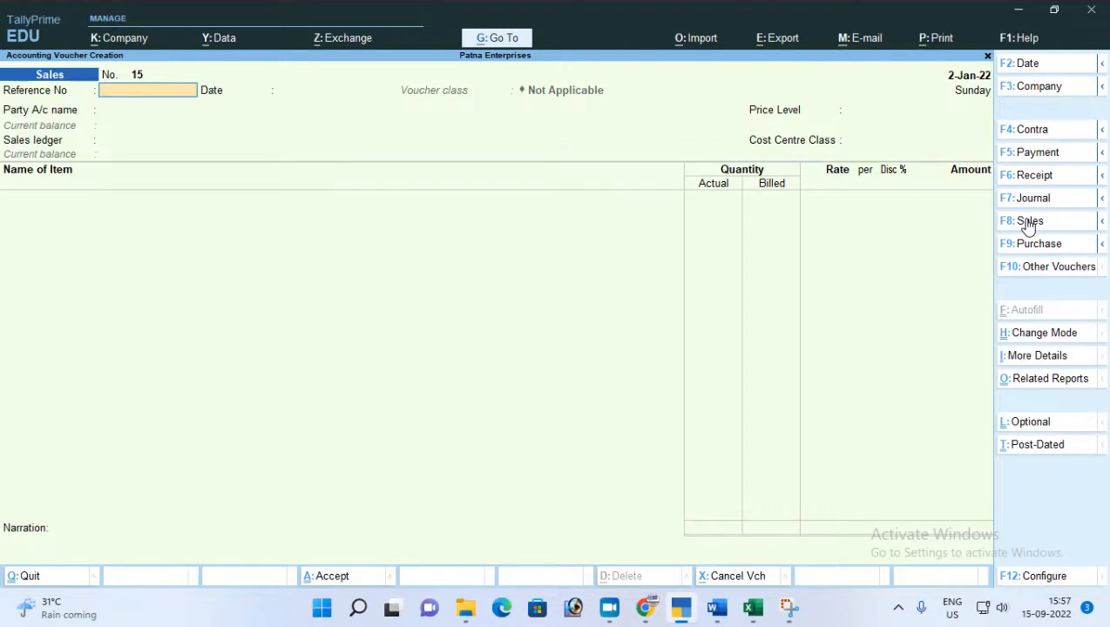
# Leave voucher creation and open Sales voucher no. 14 from the Day Book for alteration.
pyautogui.press('Escape')
pyautogui.press('Return')
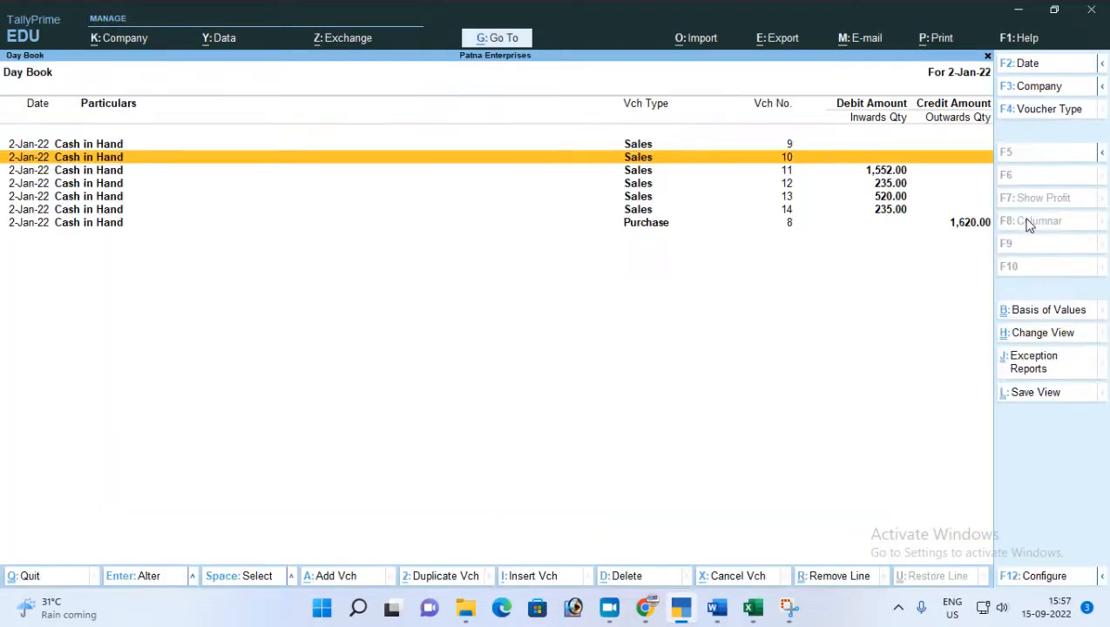
pyautogui.press('Down')
pyautogui.press('Down')
pyautogui.press('Down')
pyautogui.press('Down')
pyautogui.press('Down')
pyautogui.press('Return')
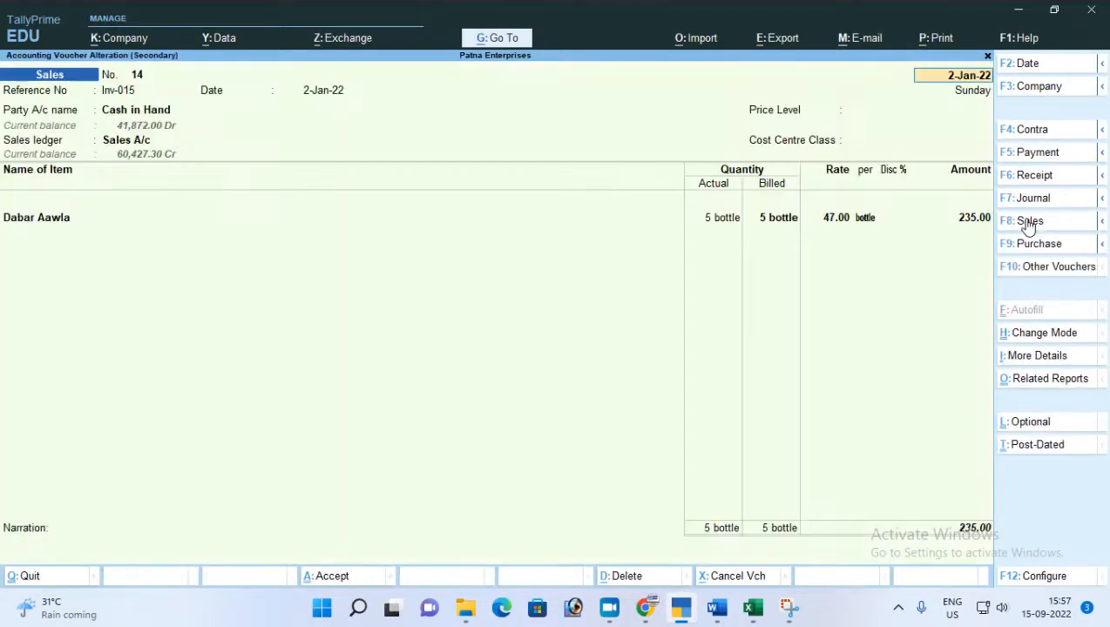
# Keep the voucher's date and reference details and change its party account to Nilima Stores.
pyautogui.press('Return')
pyautogui.press('Return')
pyautogui.press('Return')
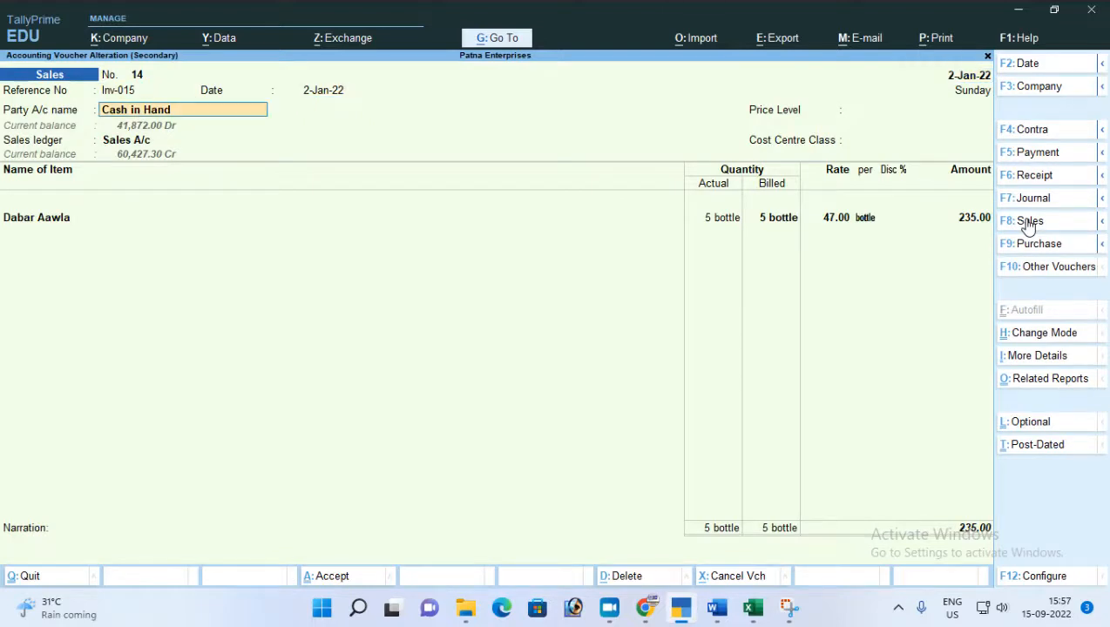
pyautogui.press('BackSpace')
pyautogui.press('Down')
pyautogui.press('Down')
pyautogui.press('Down')
pyautogui.press('Down')
pyautogui.press('Down')
pyautogui.press('Down')
pyautogui.press('Down')
pyautogui.press('Down')
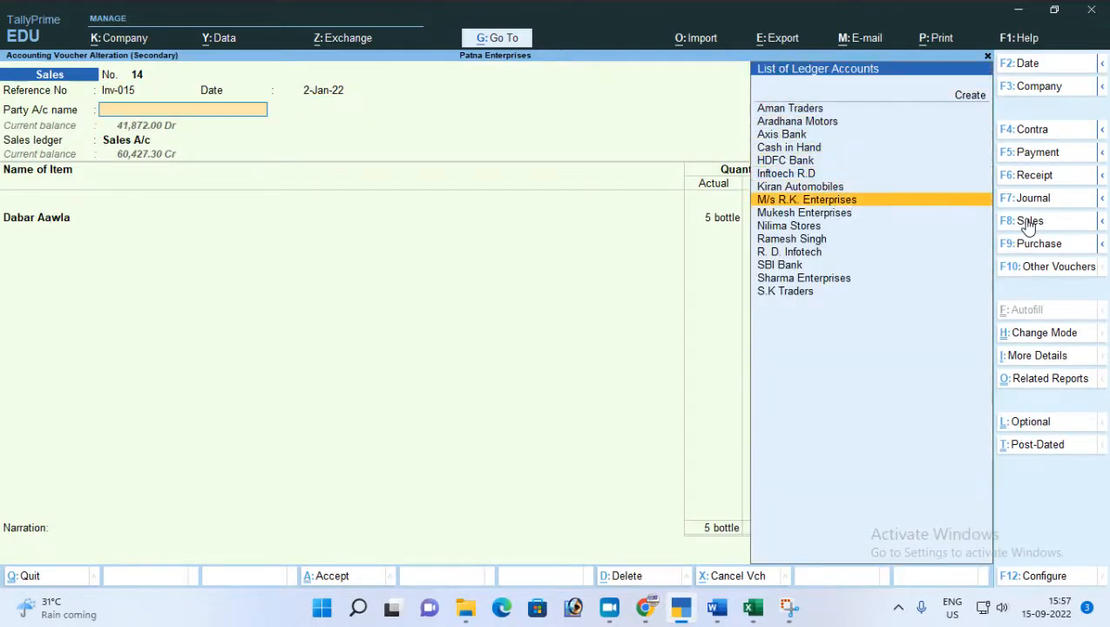
pyautogui.press('Down')
pyautogui.press('Down')
pyautogui.press('Down')
pyautogui.press('Up')
pyautogui.press('Return')
pyautogui.press('Return')
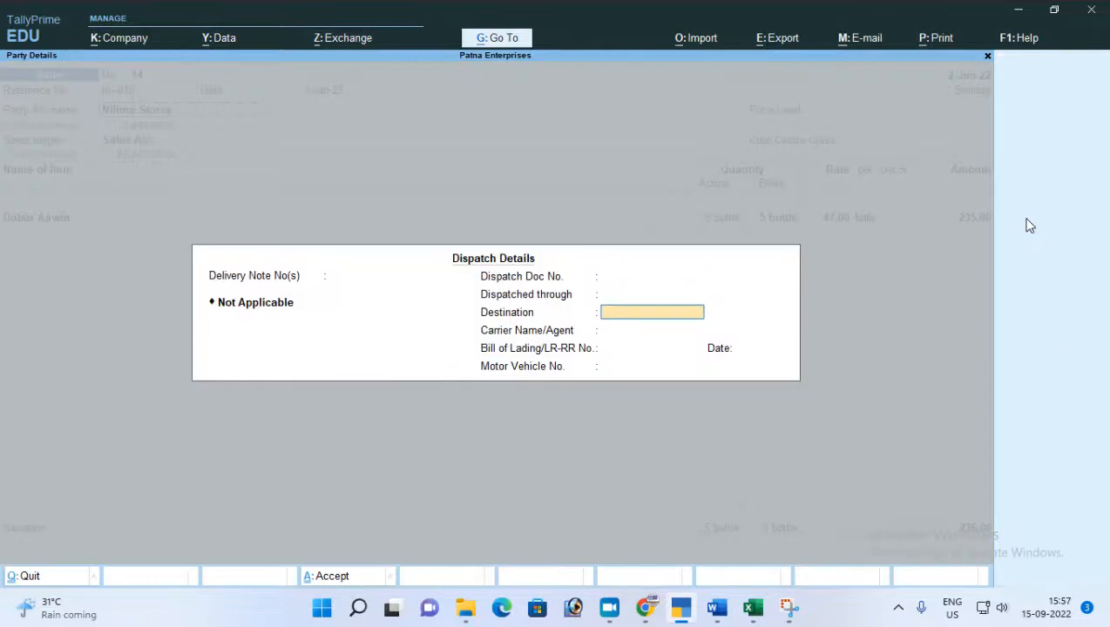
# Go back to the party account, confirm Nilima Stores again and accept the party and dispatch details.
pyautogui.press('BackSpace')
pyautogui.press('BackSpace')
pyautogui.press('BackSpace')
pyautogui.press('BackSpace')
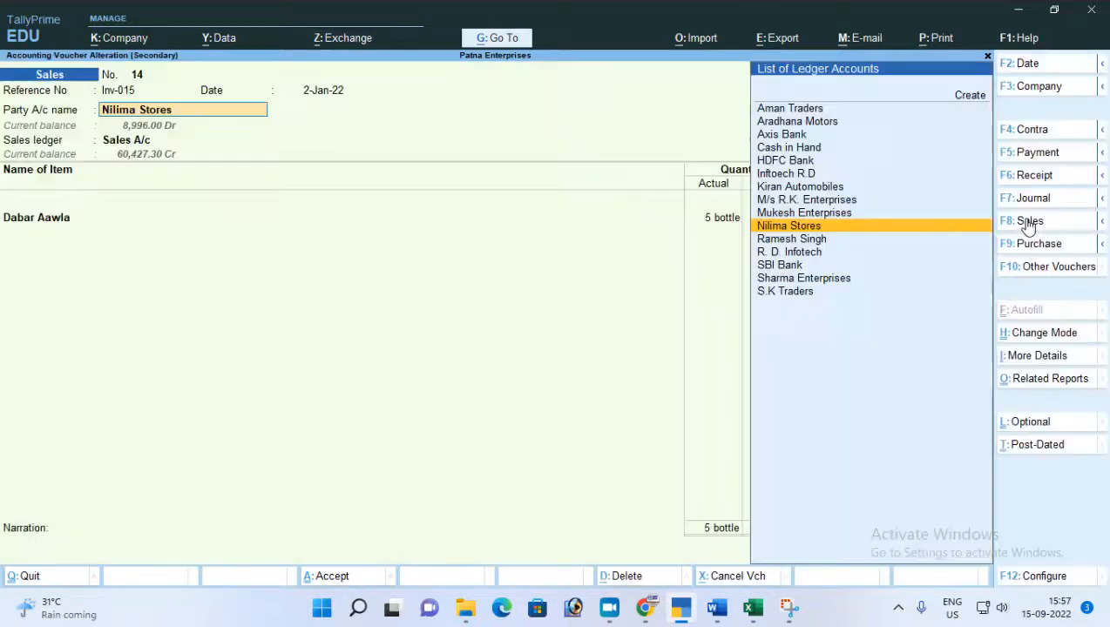
pyautogui.press('Return')
pyautogui.press('Return')
pyautogui.press('Return')
pyautogui.press('Return')
pyautogui.press('Return')
pyautogui.press('Return')
pyautogui.press('Return')
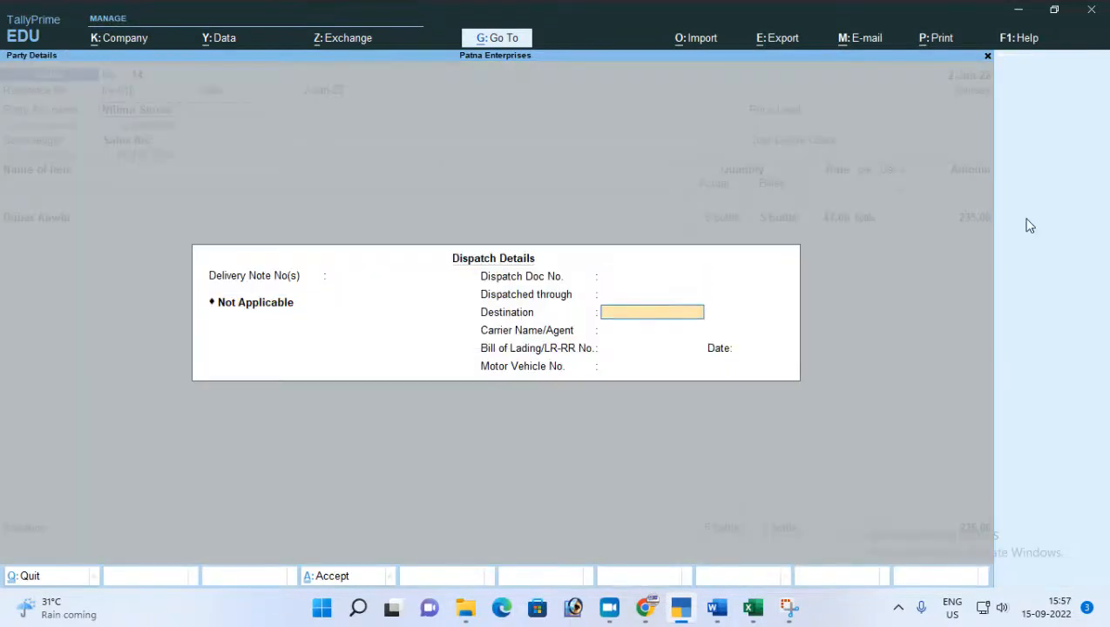
pyautogui.press('Return')
pyautogui.press('Return')
pyautogui.press('Return')
pyautogui.press('Return')
pyautogui.press('Return')
pyautogui.press('Return')
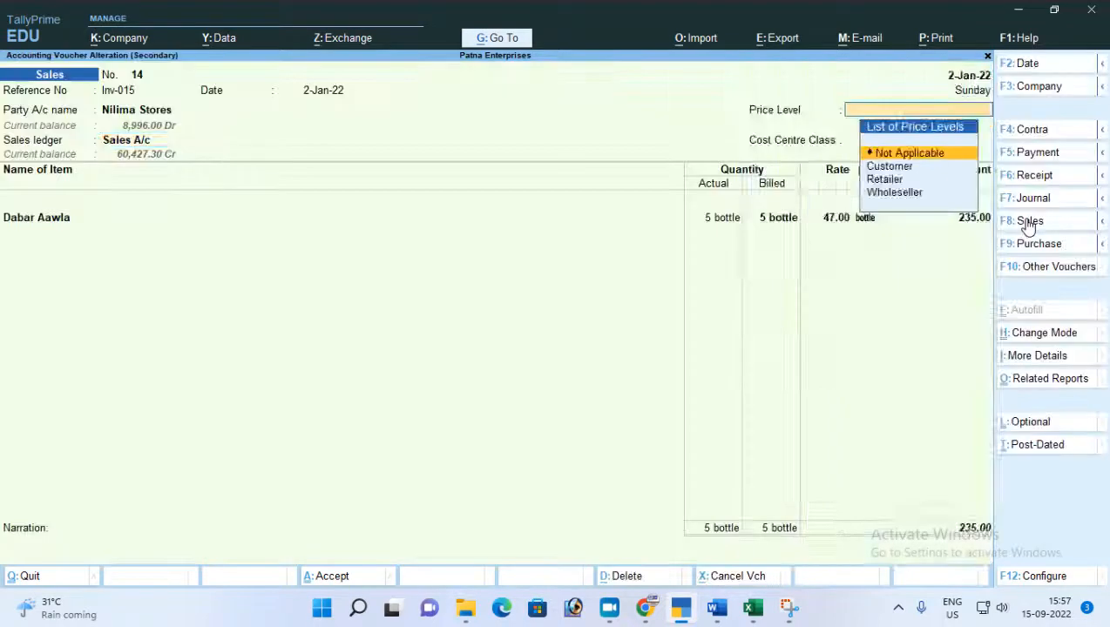
# Keep the price level, cost centre class and Dabar Aawla allocation, and end the item list to bring up the bill-wise details.
pyautogui.press('Return')
pyautogui.press('Return')
pyautogui.press('Return')
pyautogui.press('Return')
pyautogui.press('Return')
pyautogui.press('Return')
pyautogui.press('Return')
pyautogui.press('Return')
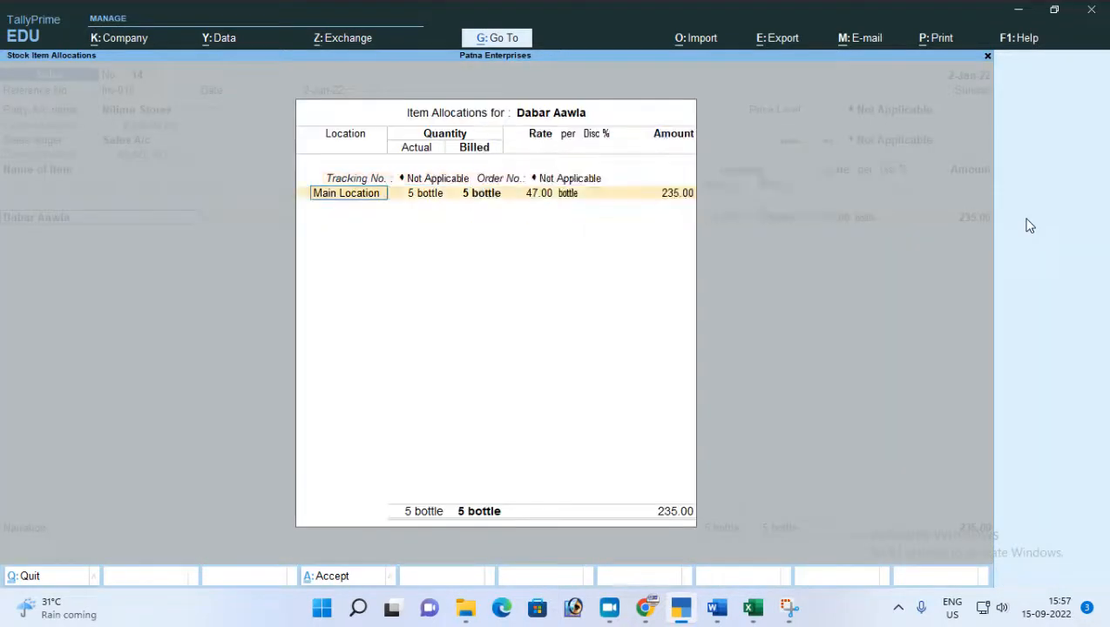
pyautogui.press('Return')
pyautogui.press('Return')
pyautogui.press('Return')
pyautogui.press('Return')
pyautogui.press('Return')
pyautogui.press('Return')
pyautogui.press('Return')
pyautogui.press('Return')
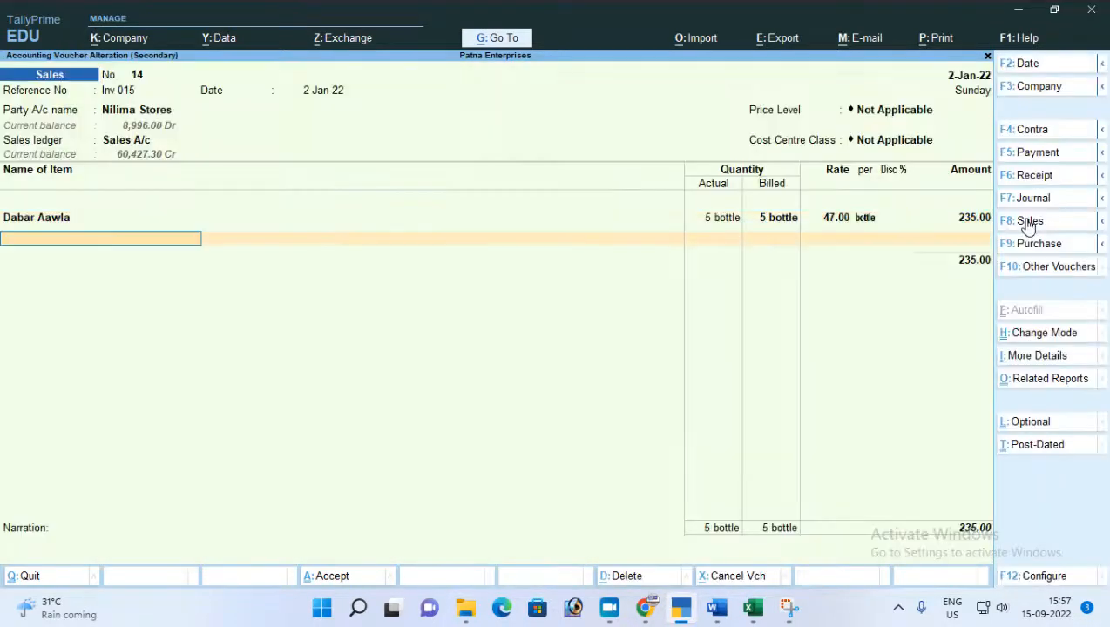
pyautogui.press('Return')
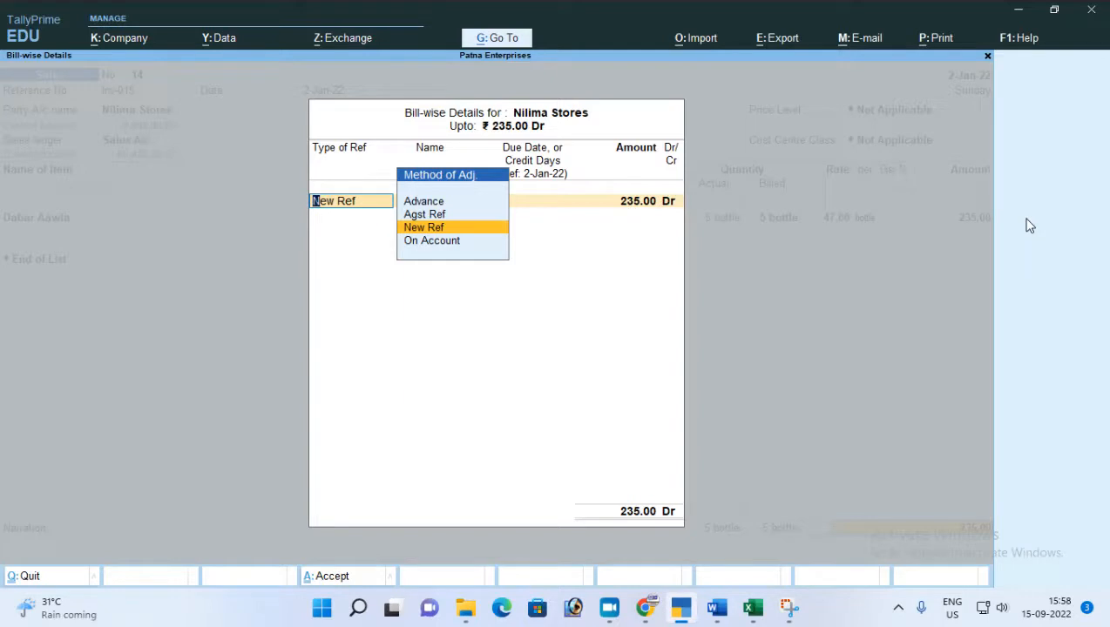
# Leave the bill-wise details, check the default bill-wise allocation option in the voucher configuration, and bring the bill-wise details up again.
pyautogui.press('Escape')
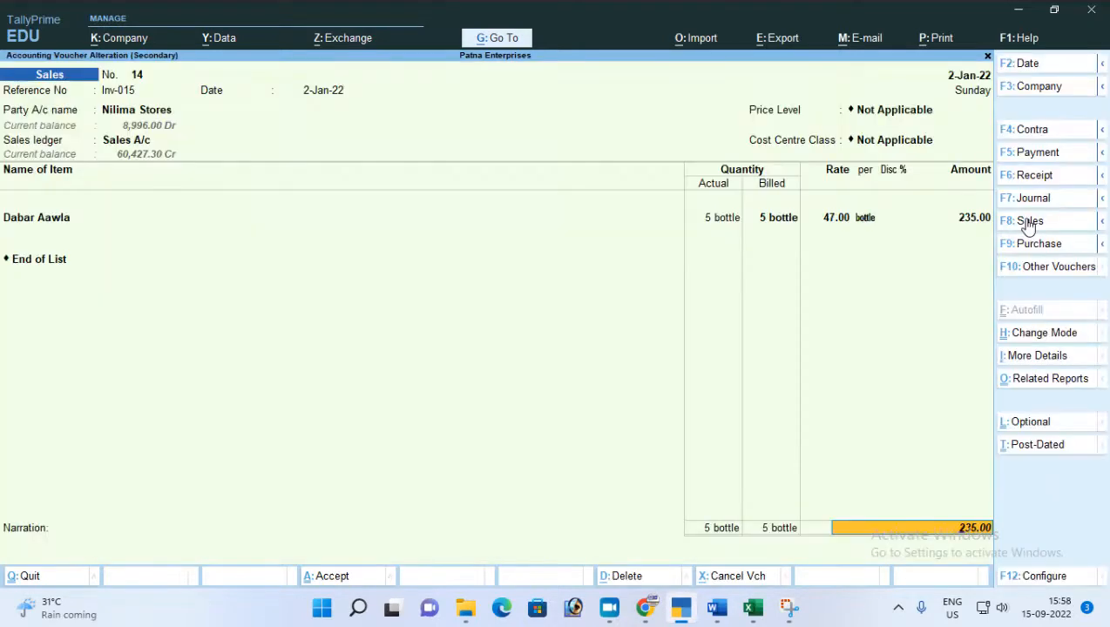
pyautogui.press('F12')
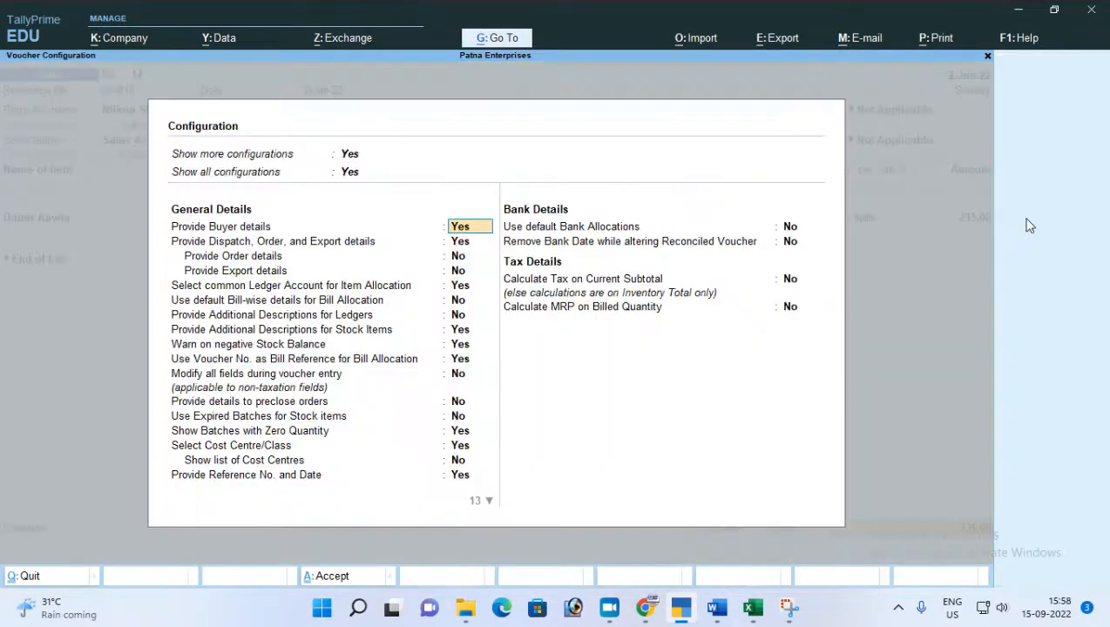
pyautogui.click(219, 301)
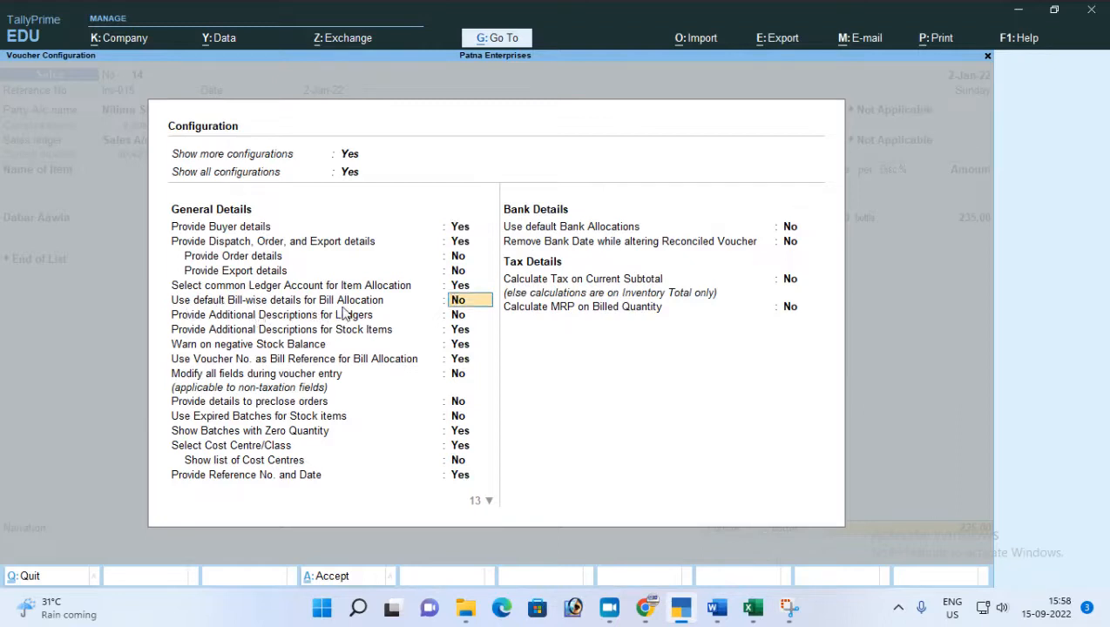
pyautogui.click(468, 304)
pyautogui.hotkey('ctrl', 'a')
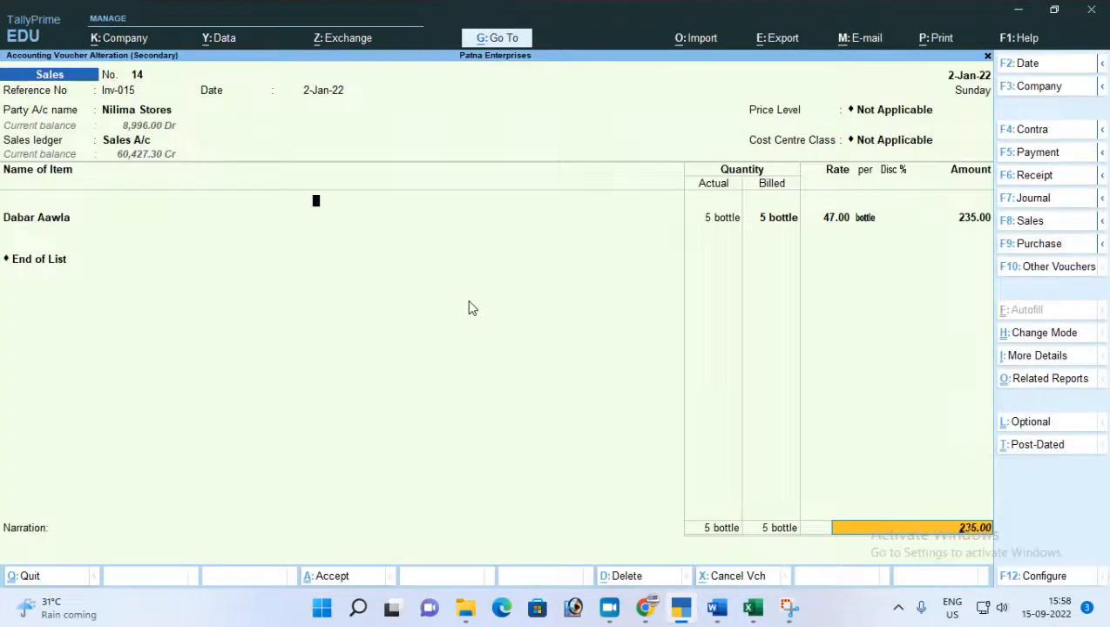
pyautogui.press('Return')
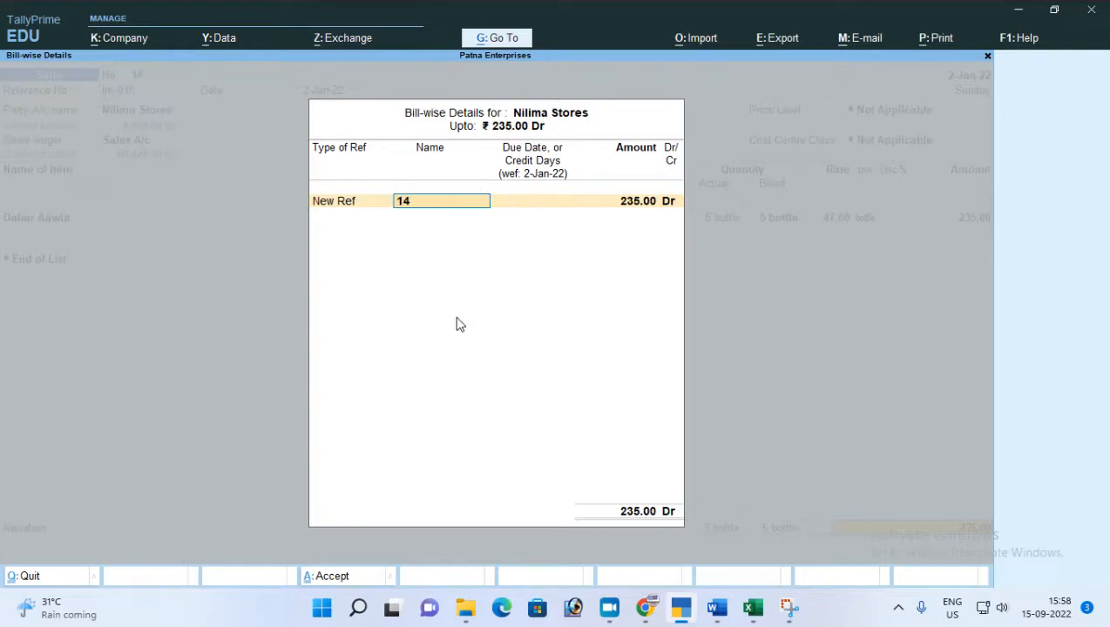
# Back out of the bill-wise details and quit the alteration of Sales voucher no. 14 without saving.
pyautogui.press('BackSpace')
pyautogui.press('BackSpace')
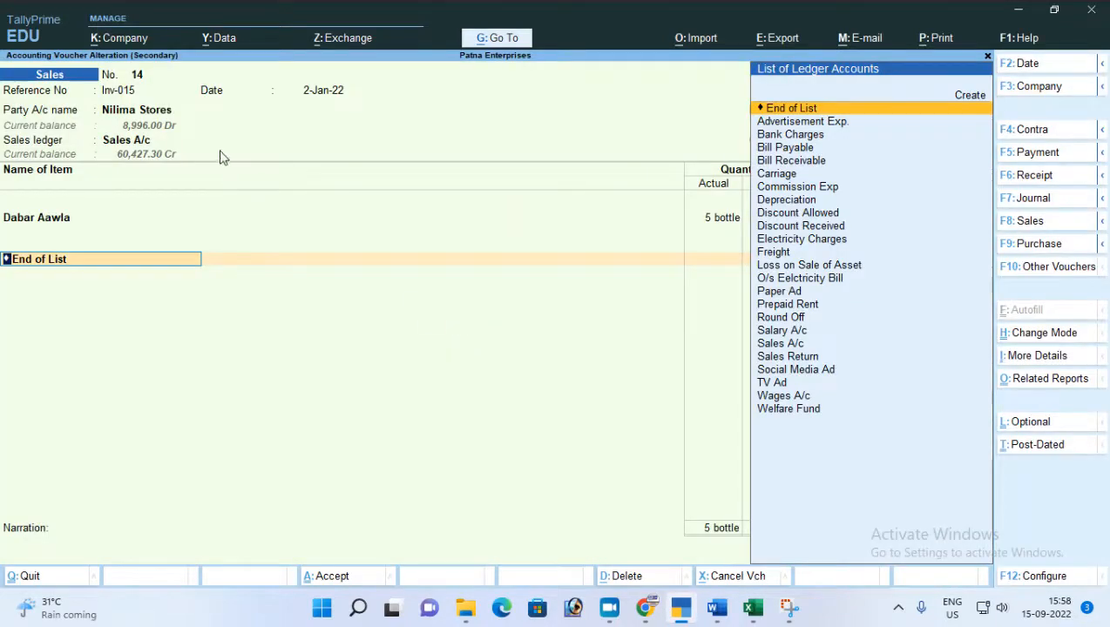
pyautogui.click(105, 92)
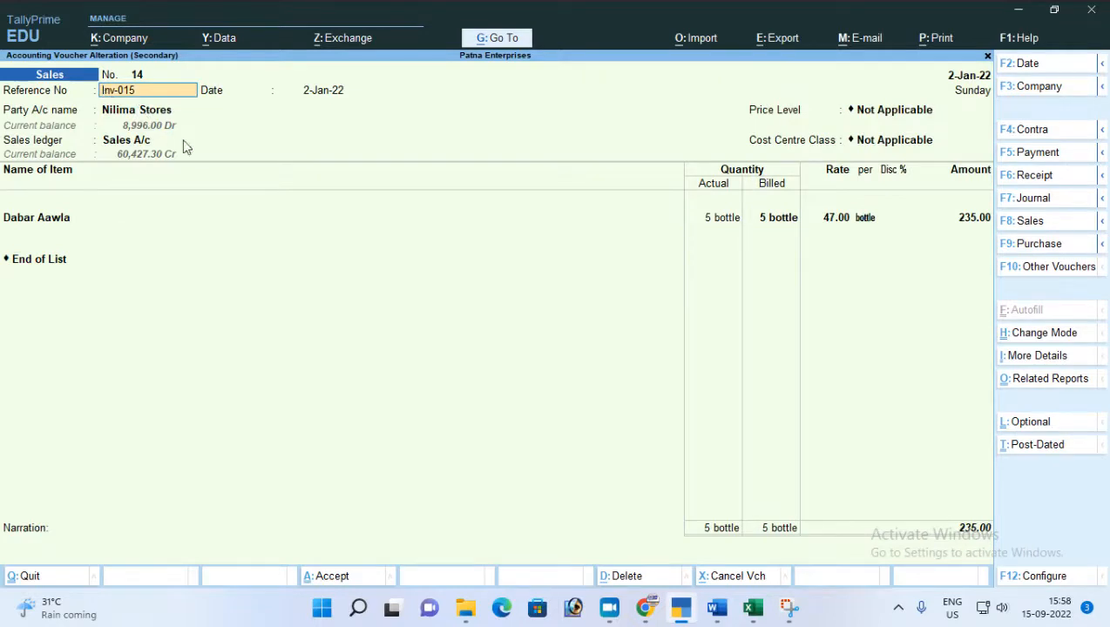
pyautogui.press('BackSpace')
pyautogui.press('Escape')
pyautogui.press('y')
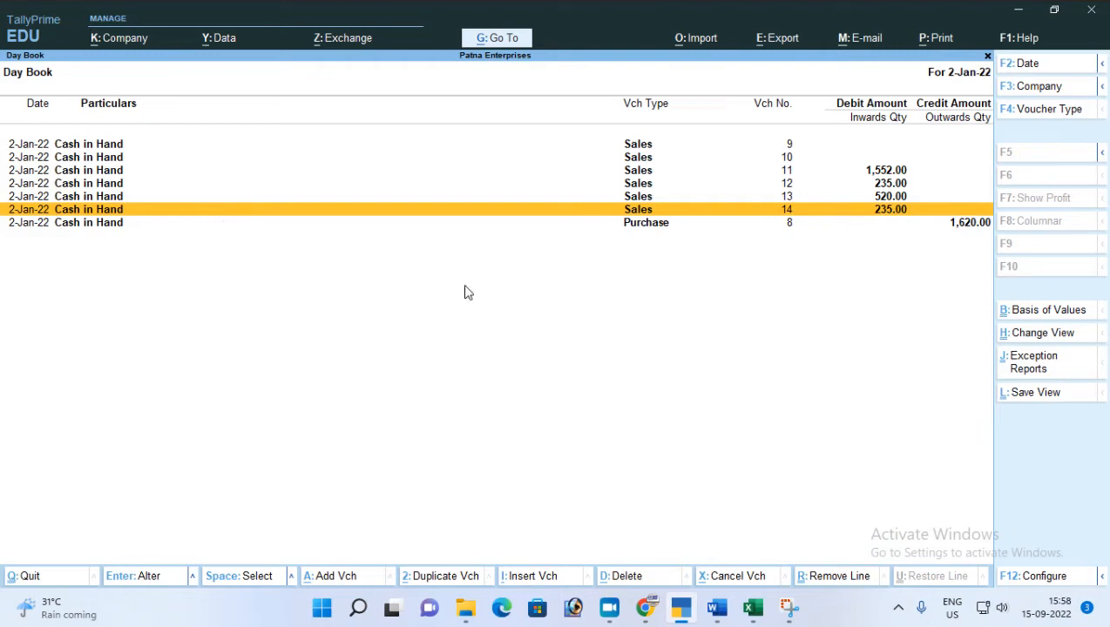
# Delete Sales vouchers no. 13 and 14 from the Day Book and return to the Gateway of Tally.
pyautogui.click(518, 197)
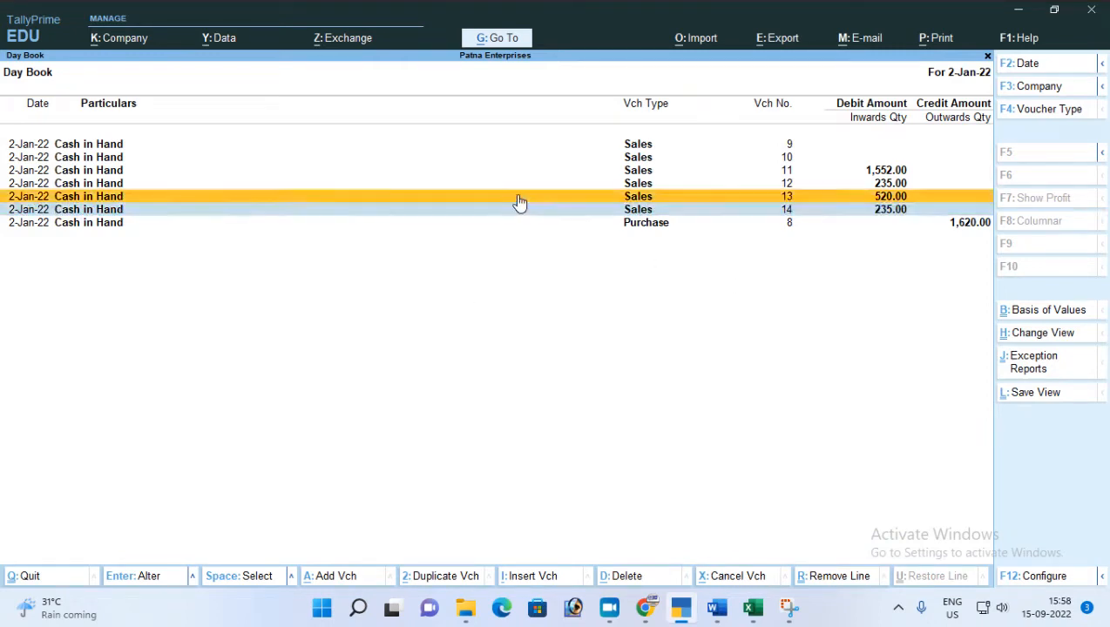
pyautogui.hotkey('alt', 'd')
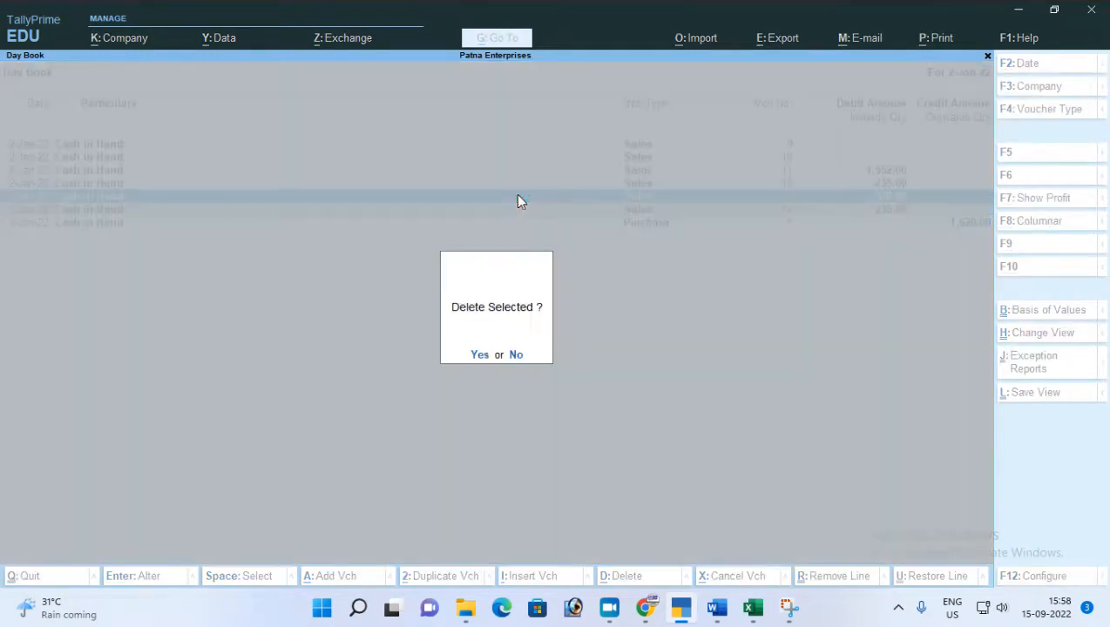
pyautogui.press('y')
pyautogui.press('Escape')
pyautogui.press('y')
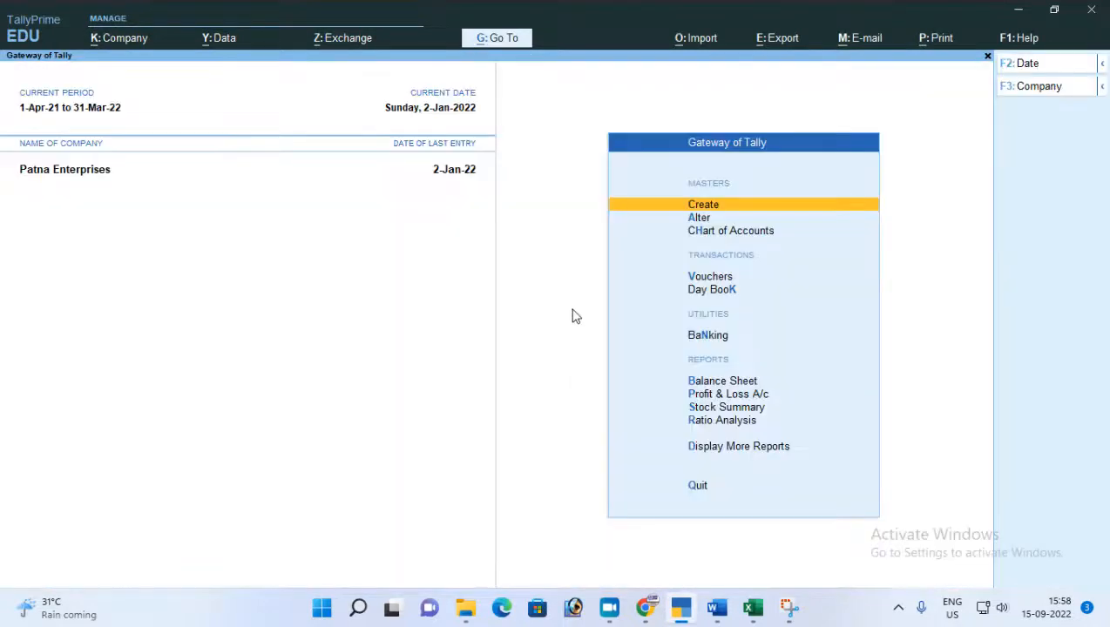
# Open the Sales voucher type for alteration from the accounting masters.
pyautogui.press('Down')
pyautogui.press('Return')
pyautogui.press('Down')
pyautogui.press('Down')
pyautogui.press('Down')
pyautogui.press('Down')
pyautogui.press('Down')
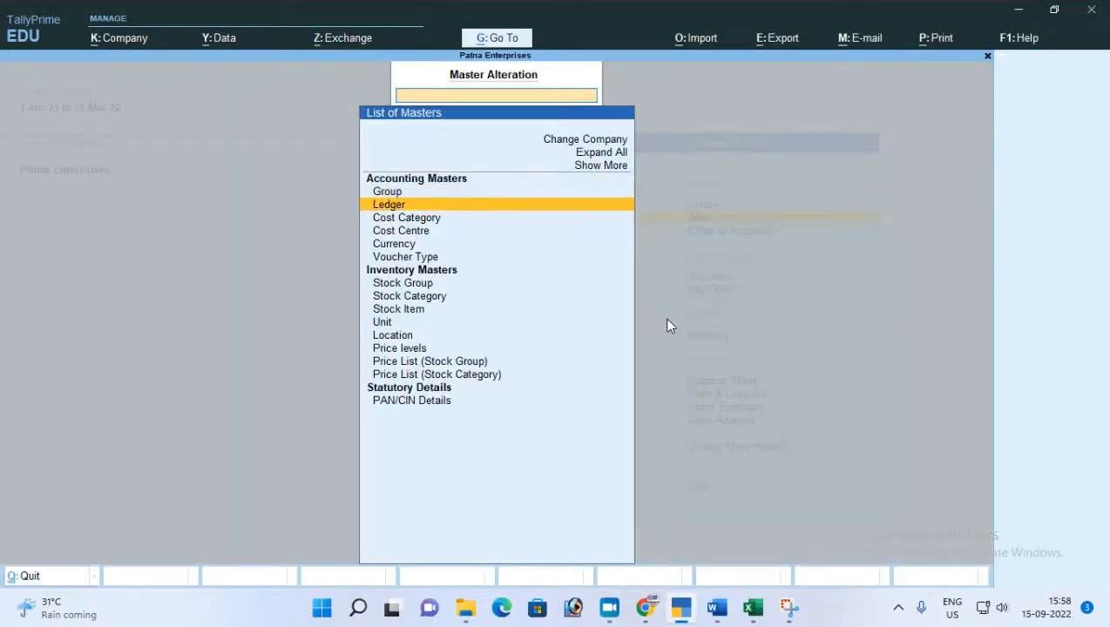
pyautogui.press('Return')
pyautogui.press('Down')
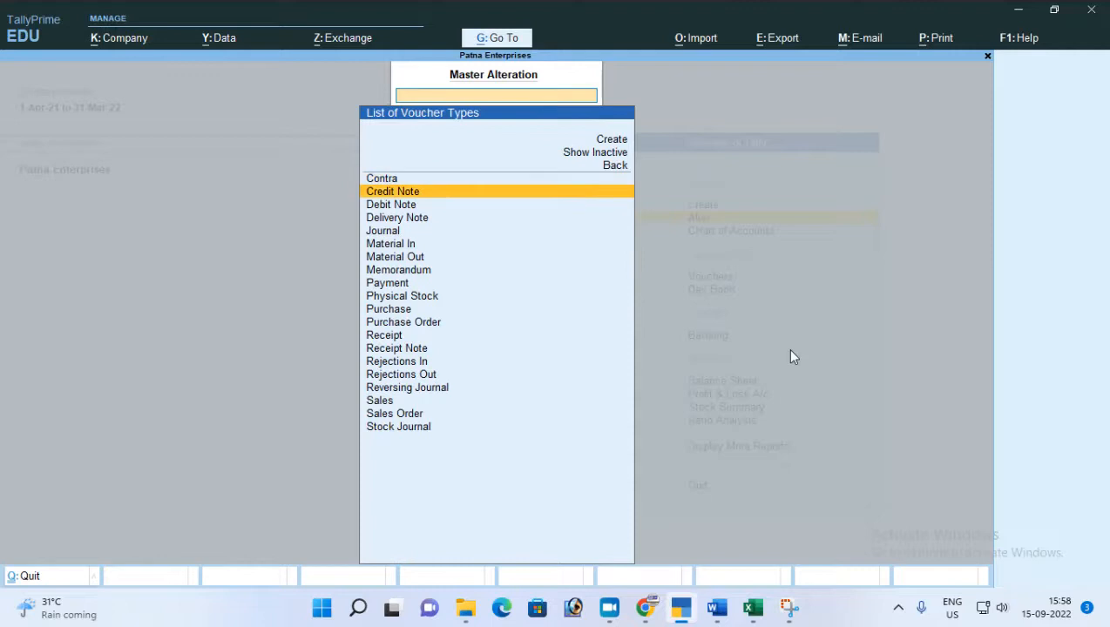
pyautogui.write('Sa')
pyautogui.press('Return')
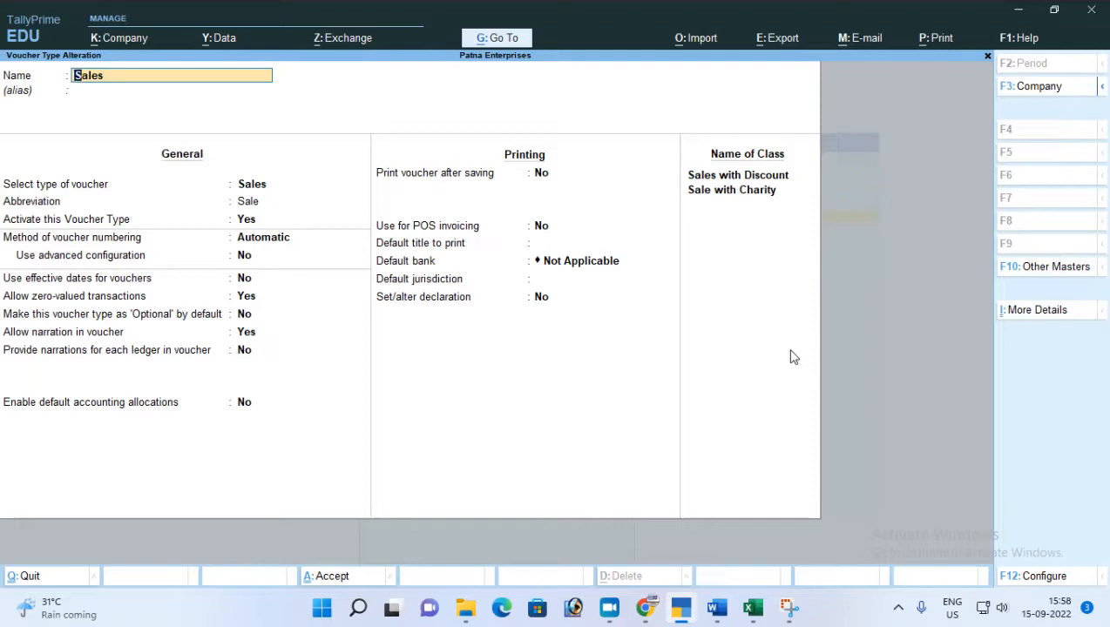
# Keep the Sales voucher type's Automatic numbering and set its advanced numbering configuration to Yes.
pyautogui.press('Return')
pyautogui.press('Return')
pyautogui.press('Return')
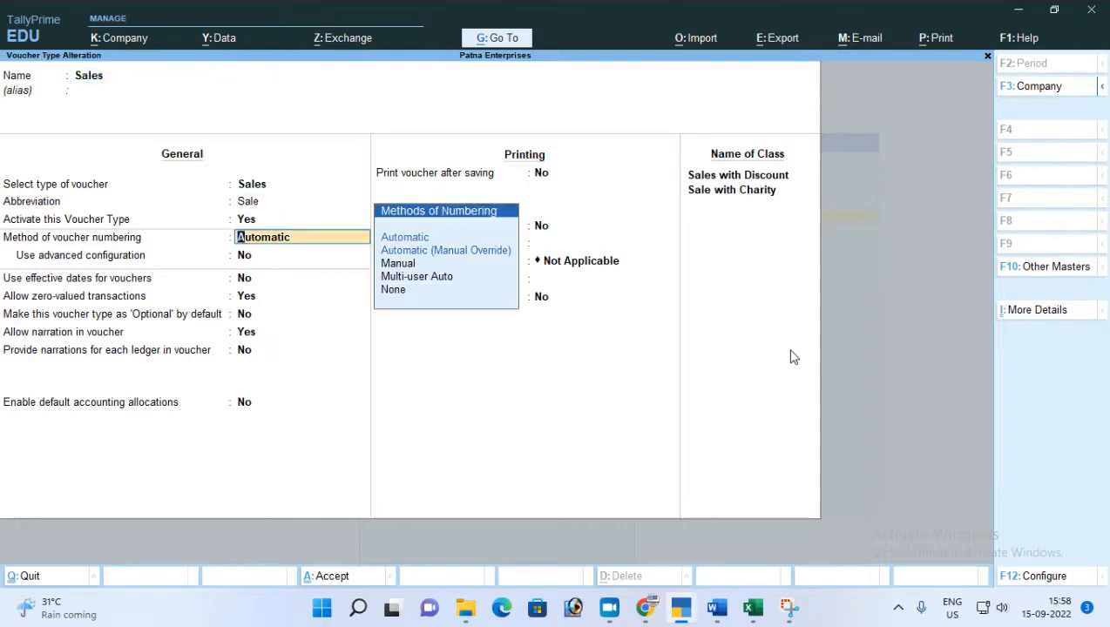
pyautogui.press('Return')
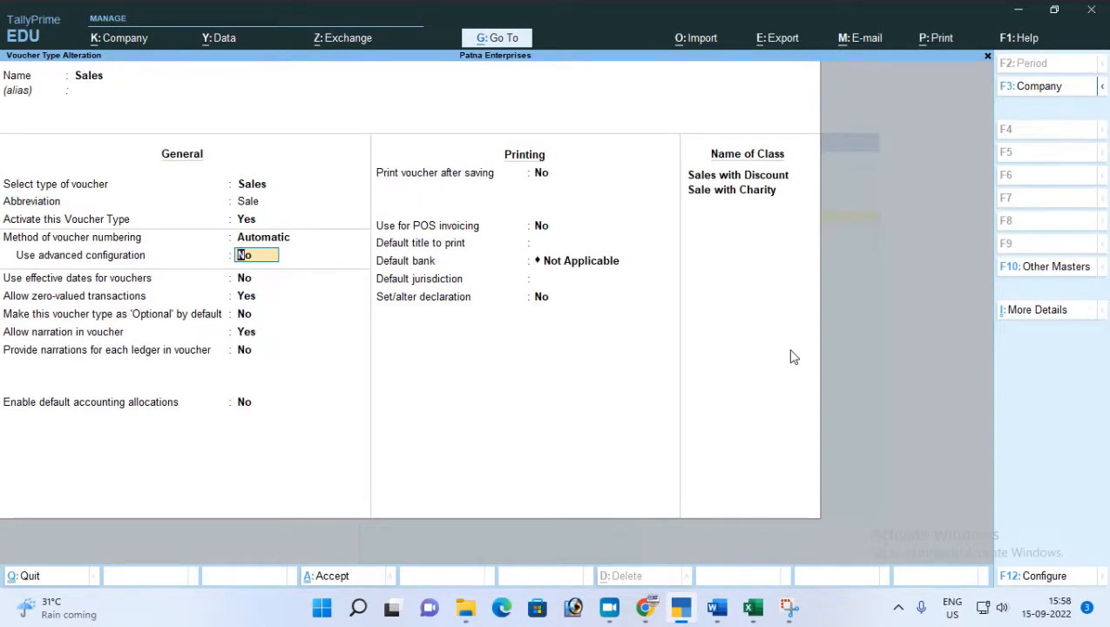
pyautogui.write('y')
pyautogui.press('Return')
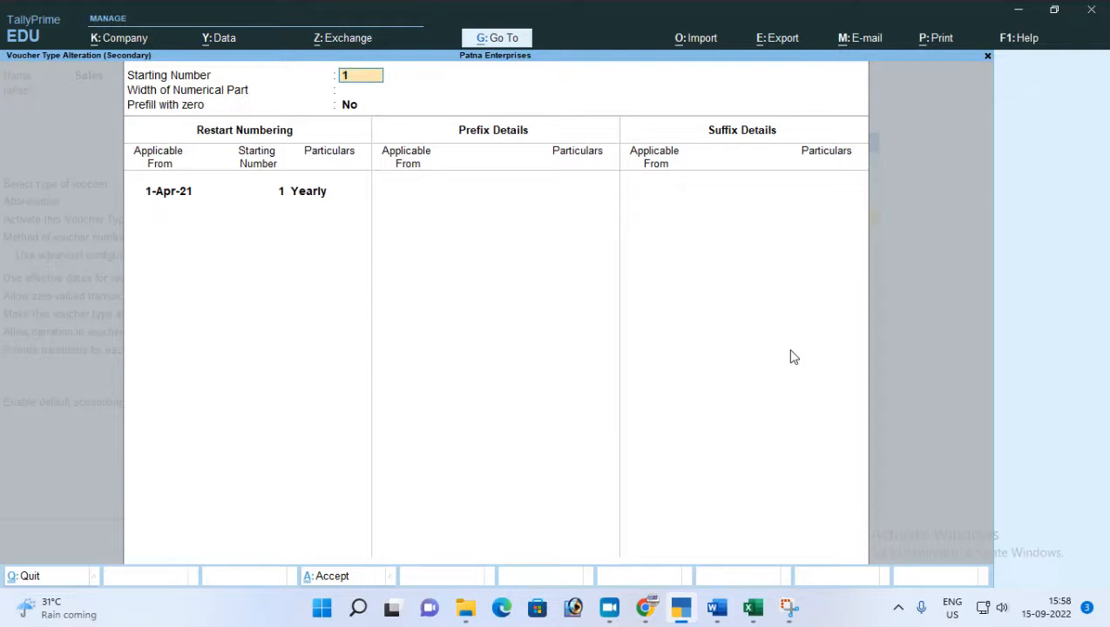
# Set the width of the numerical part to 3 without zero prefill, keeping starting number 1 and the yearly restart from 1-Apr-21.
pyautogui.press('Return')
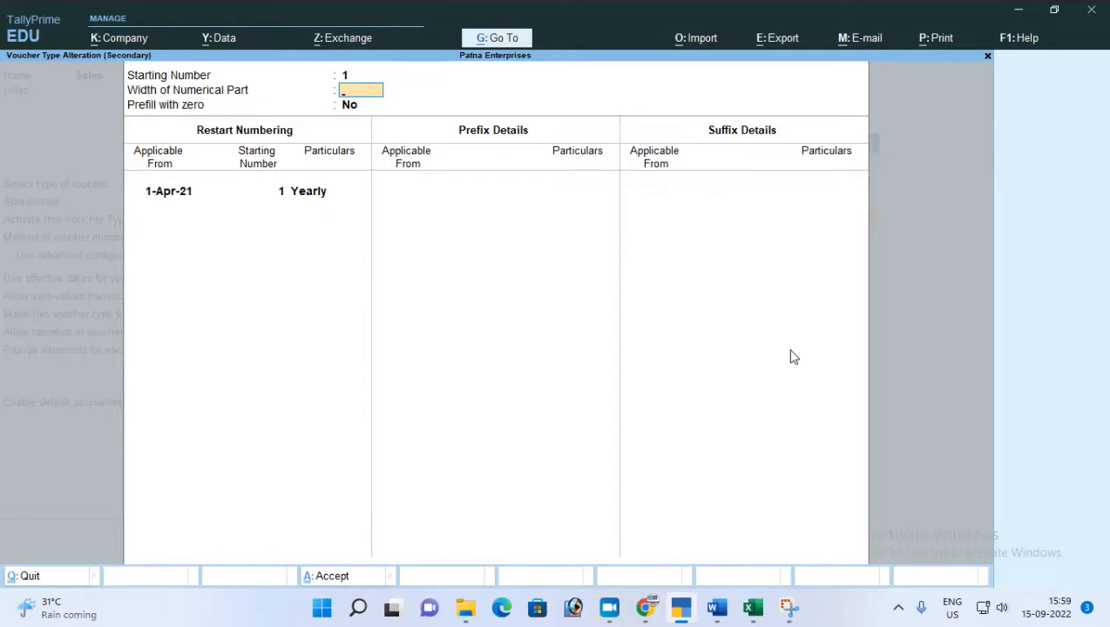
pyautogui.write('3')
pyautogui.press('Return')
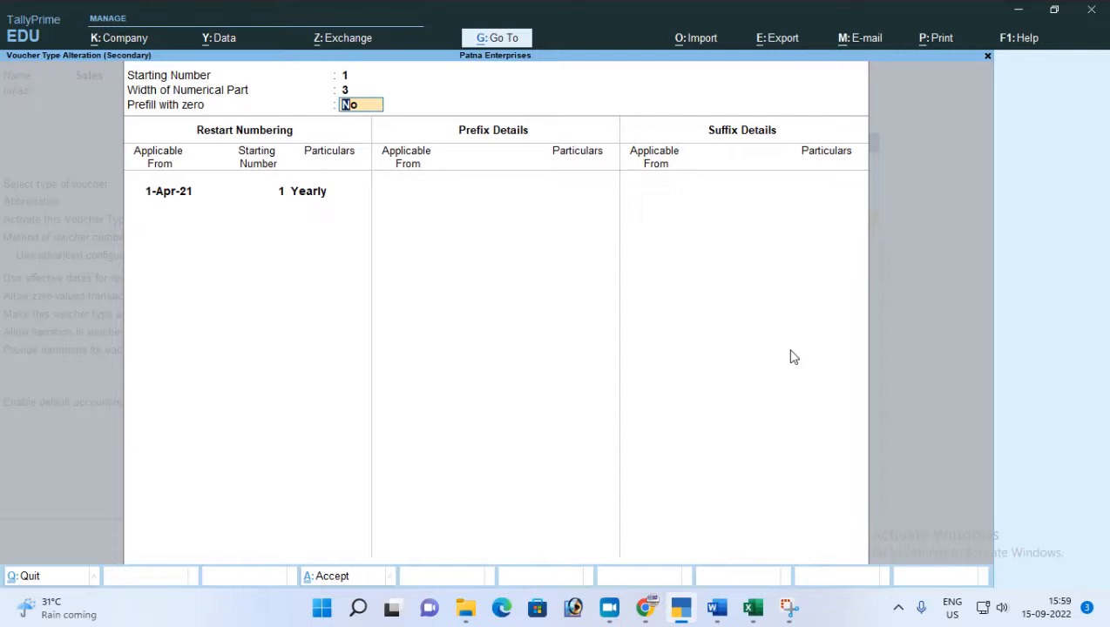
pyautogui.press('Return')
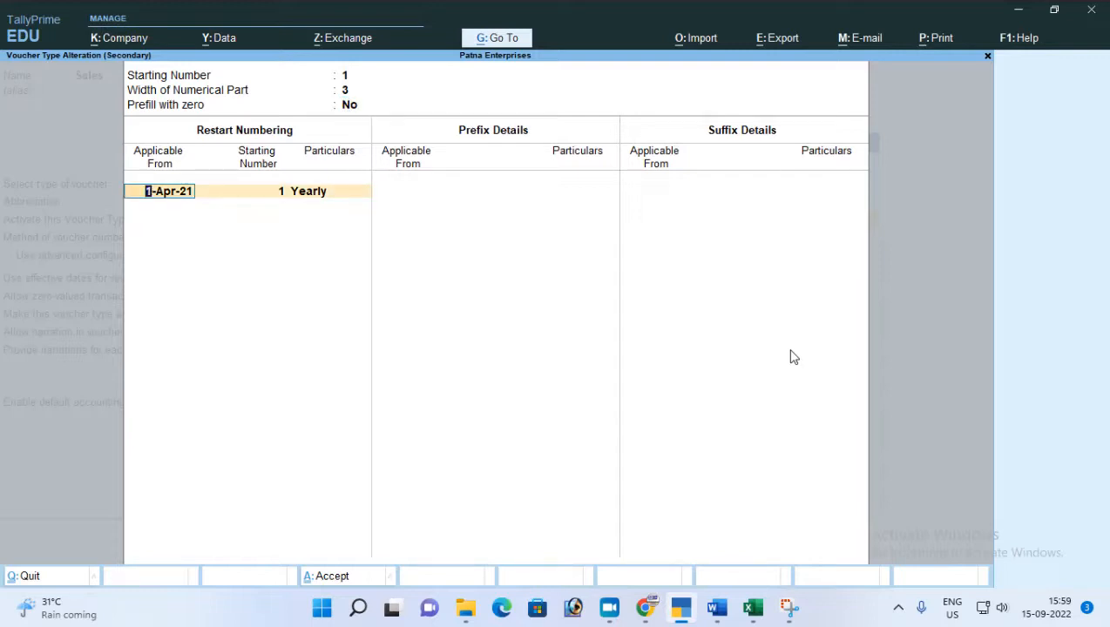
pyautogui.press('Return')
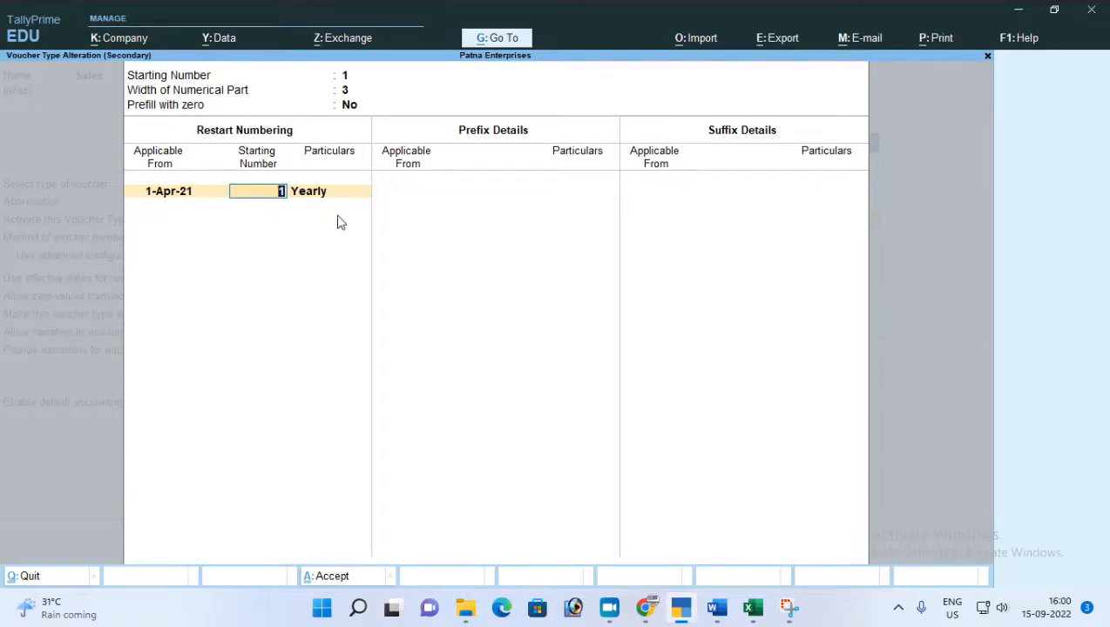
pyautogui.press('Return')
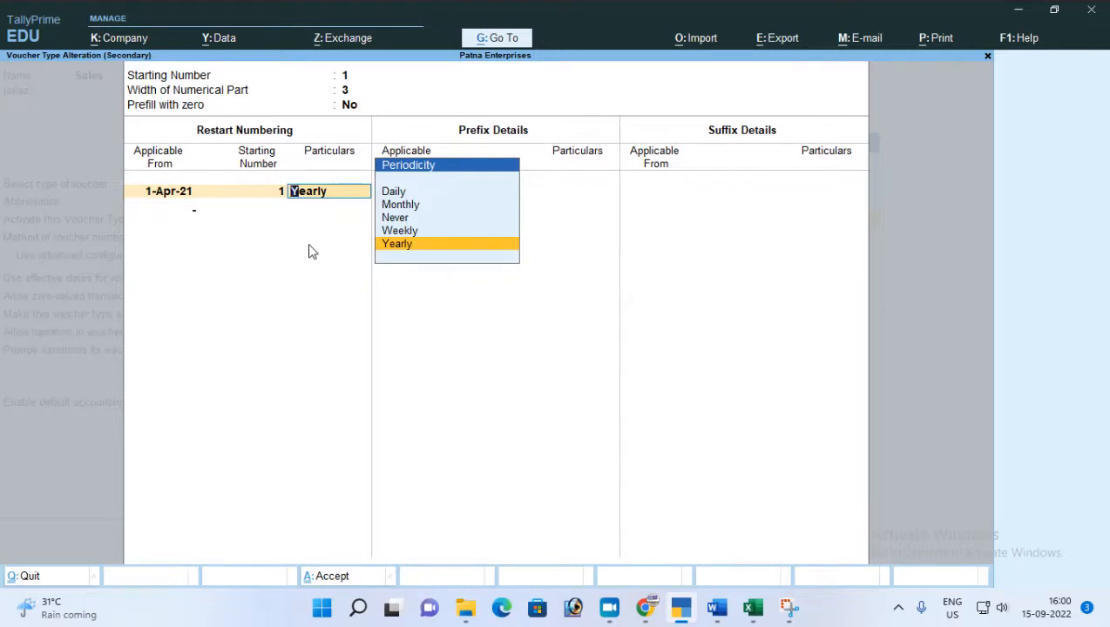
pyautogui.press('Return')
pyautogui.press('Return')
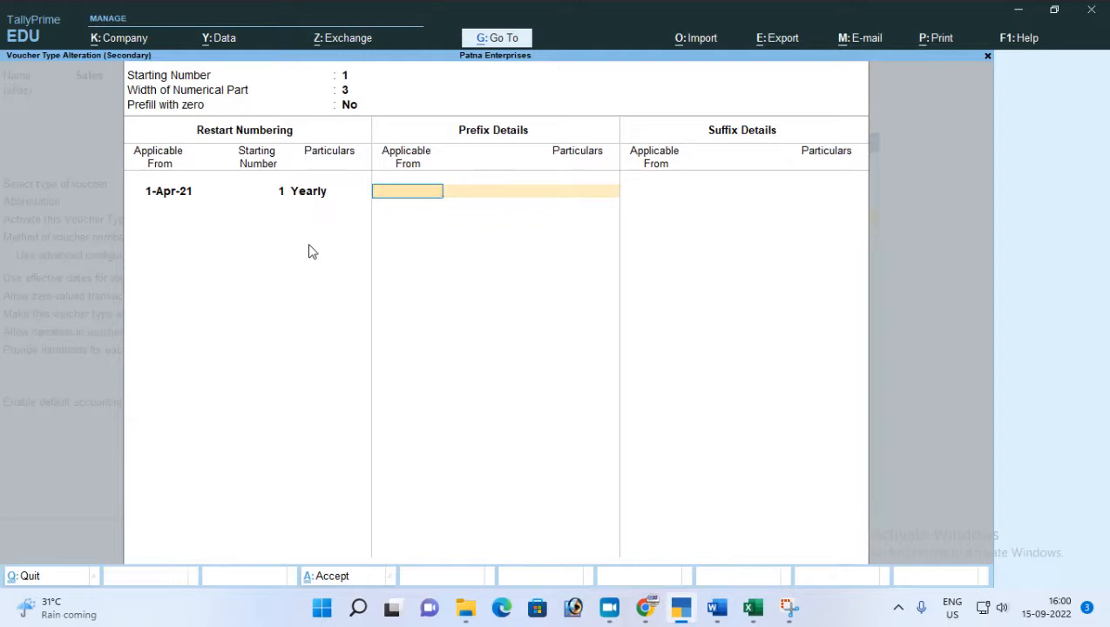
# Add the voucher number prefix INV/ applicable from 1-Apr-21.
pyautogui.write('1-4')
pyautogui.press('Return')
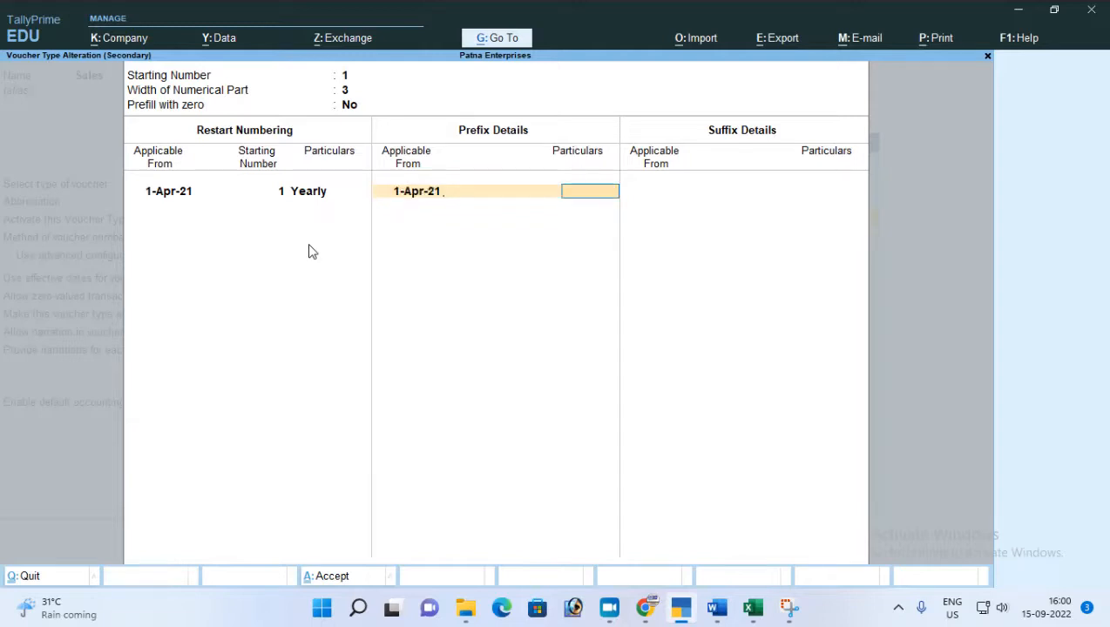
pyautogui.write('INV/')
pyautogui.press('Return')
# Add the voucher number suffix /2021-22 applicable from 1-Apr-21 and save the Sales voucher type.
pyautogui.press('Return')
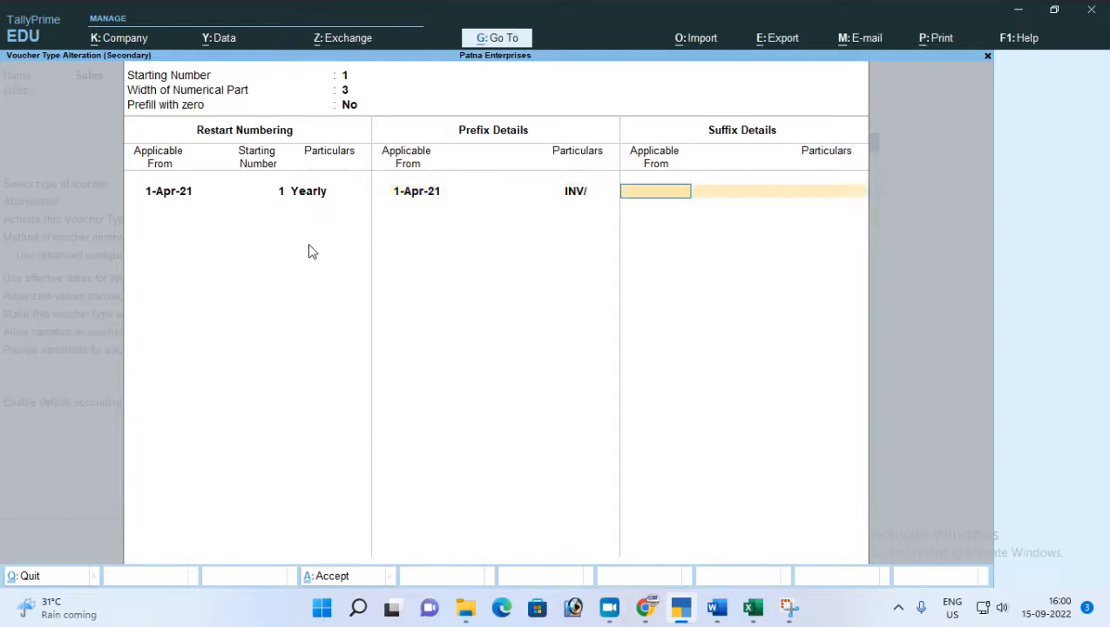
pyautogui.write('1-4')
pyautogui.press('Return')
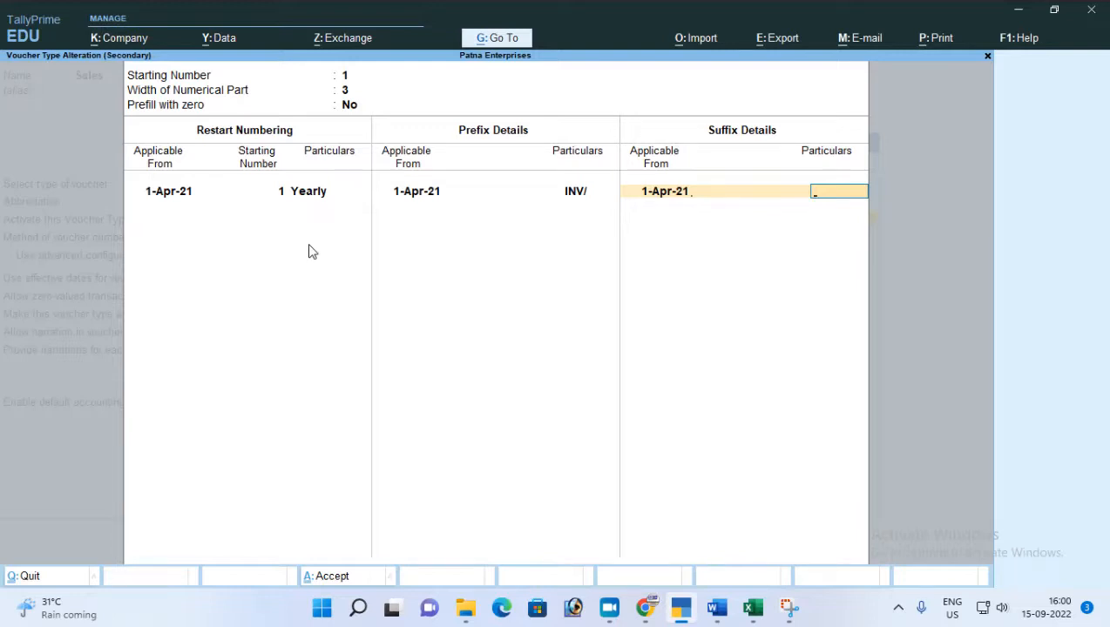
pyautogui.write('/2021-22')
pyautogui.press('Return')
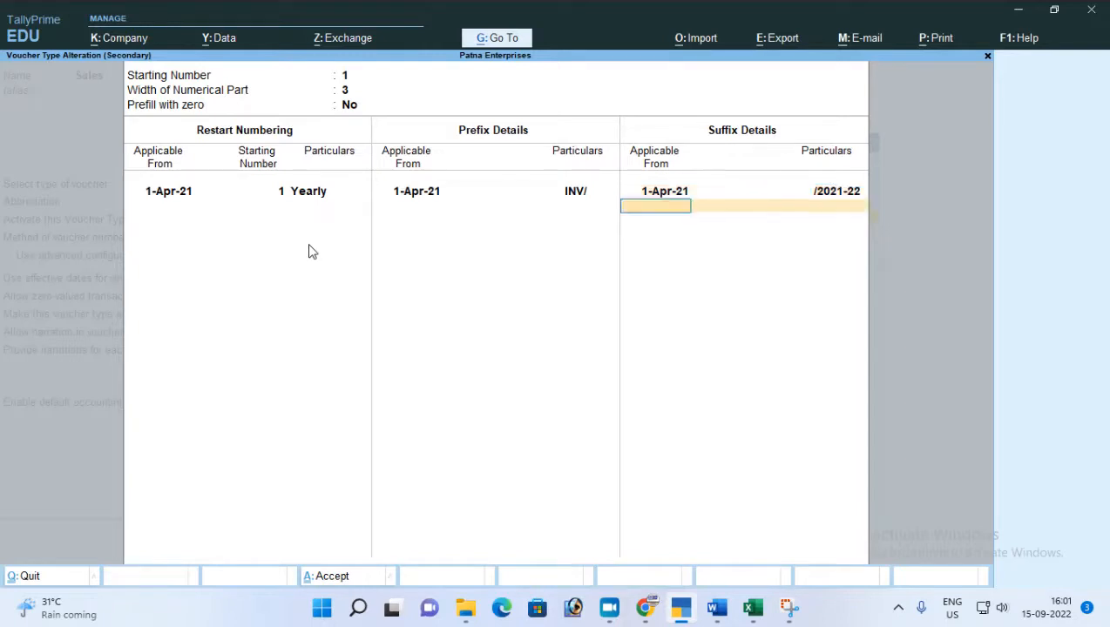
pyautogui.press('Return')
pyautogui.hotkey('ctrl', 'a')
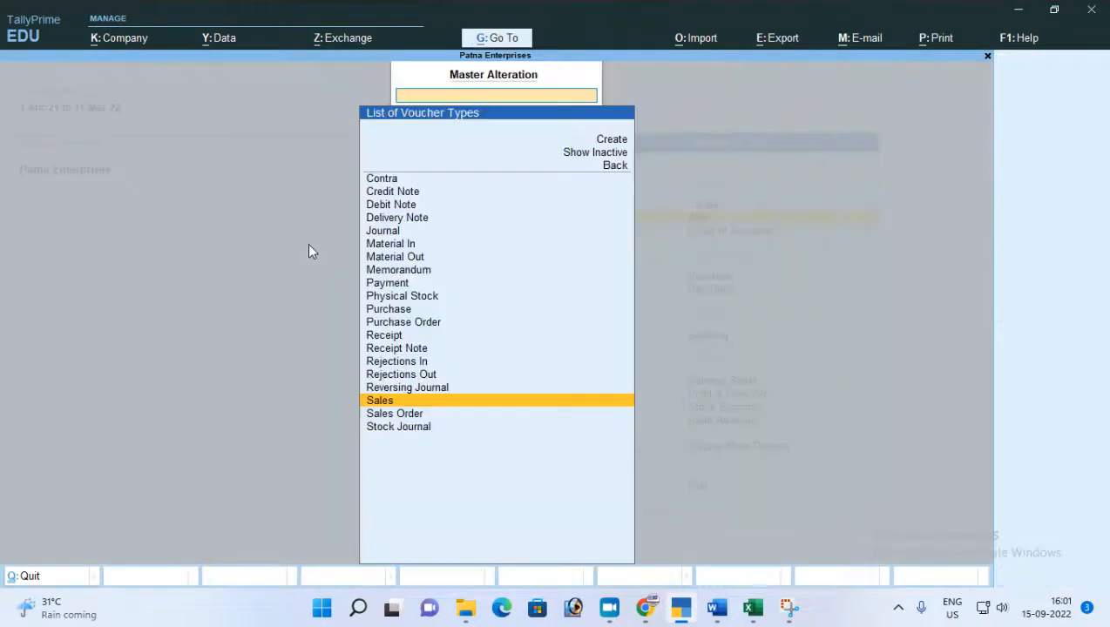
# Leave master alteration and open a new Sales voucher.
pyautogui.press('Escape')
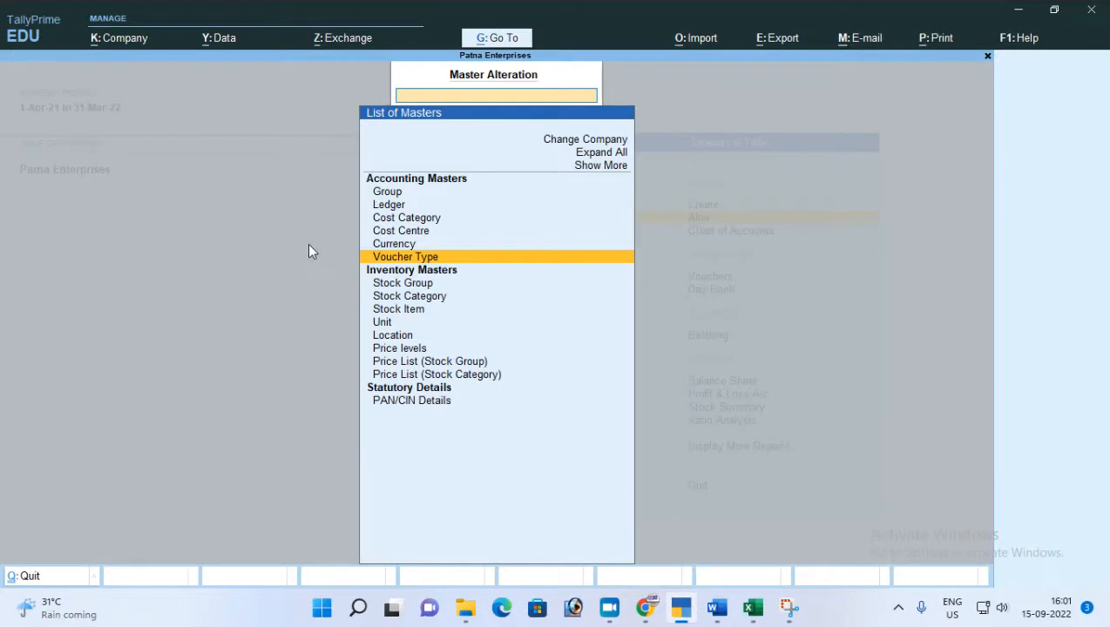
pyautogui.press('Escape')
pyautogui.press('v')
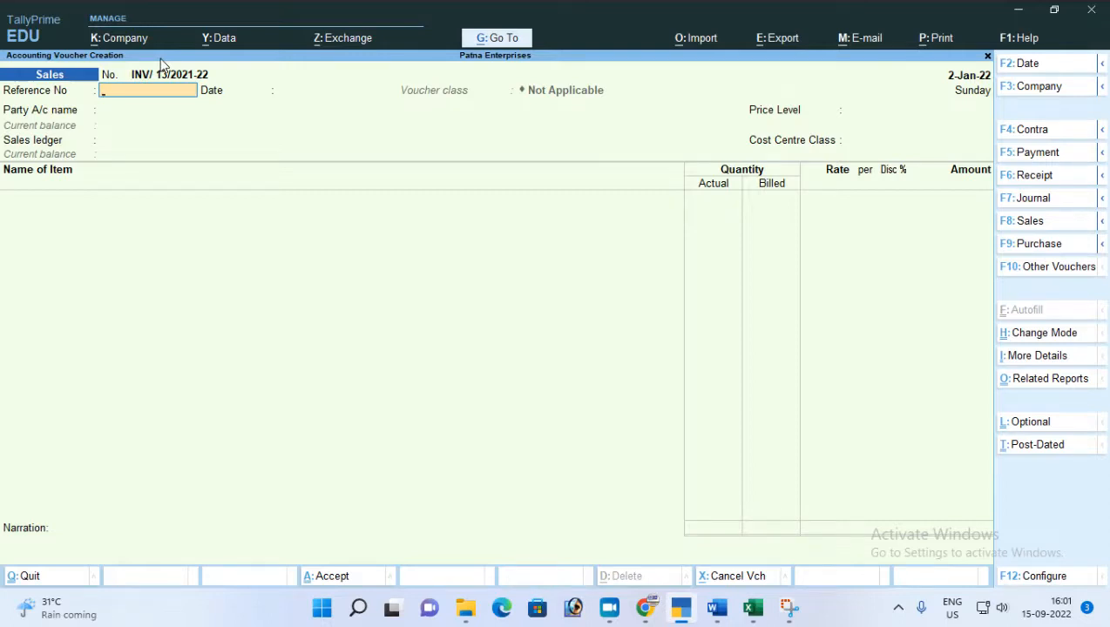
# Leave the reference number blank, choose Nilima Stores as the party account, and accept the dispatch and party details.
pyautogui.press('Return')
pyautogui.press('Return')
pyautogui.press('Down')
pyautogui.press('Down')
pyautogui.press('Down')
pyautogui.press('Down')
pyautogui.press('Down')
pyautogui.press('Down')
pyautogui.press('Down')
pyautogui.press('Down')
pyautogui.press('Down')
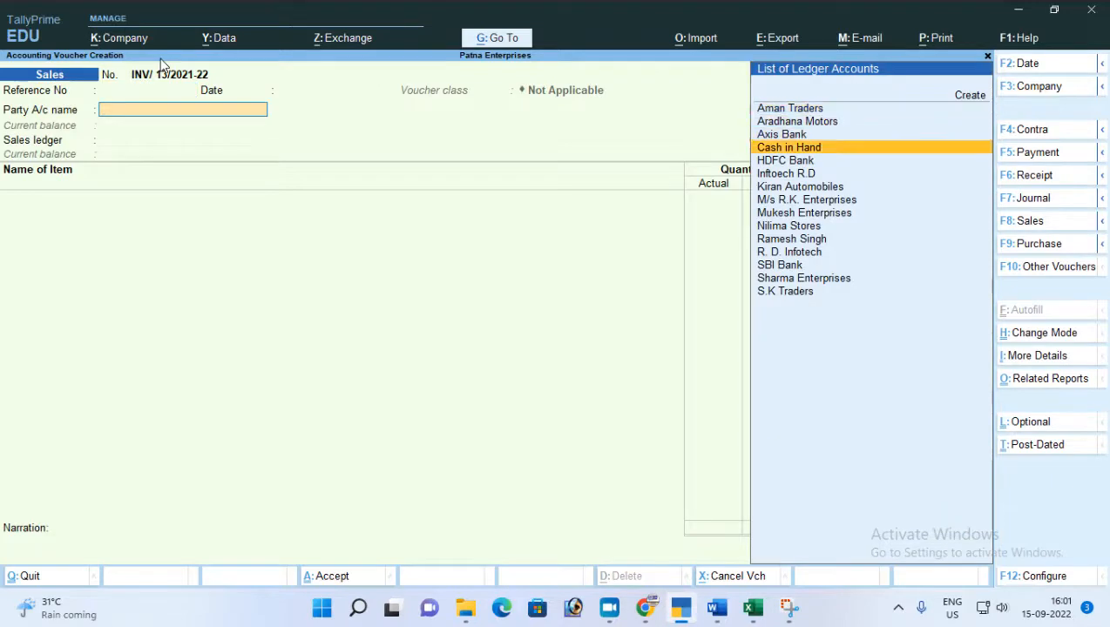
pyautogui.press('Return')
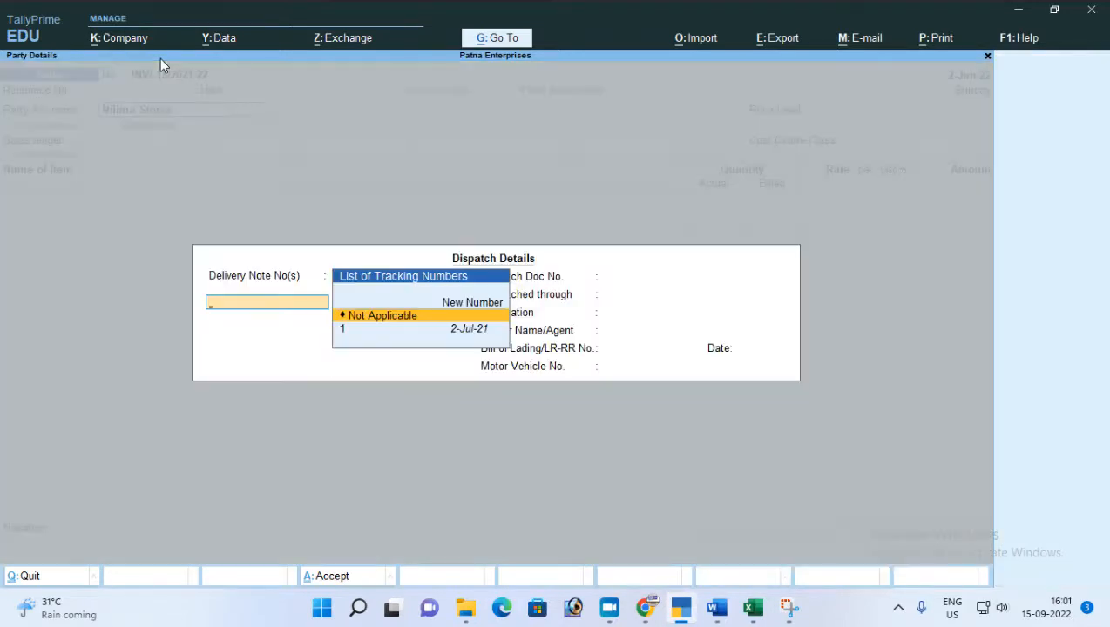
pyautogui.press('Return')
pyautogui.press('Return')
pyautogui.press('Return')
pyautogui.hotkey('ctrl', 'a')
pyautogui.hotkey('ctrl', 'a')
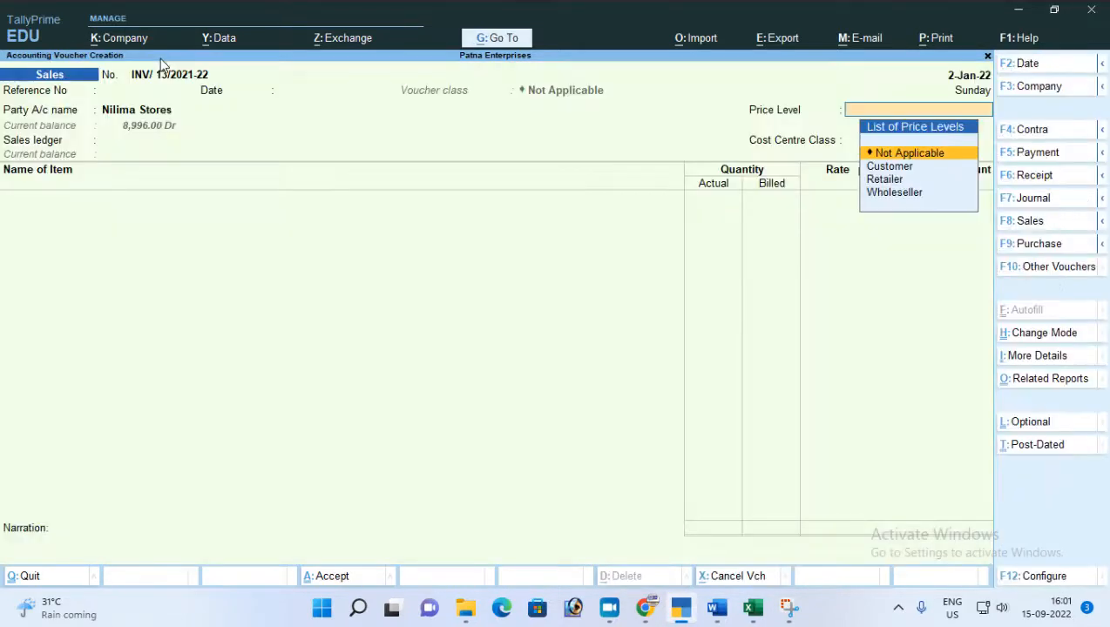
# Keep the price level and cost centre class as Not Applicable and choose Sales A/c as the sales ledger.
pyautogui.press('Return')
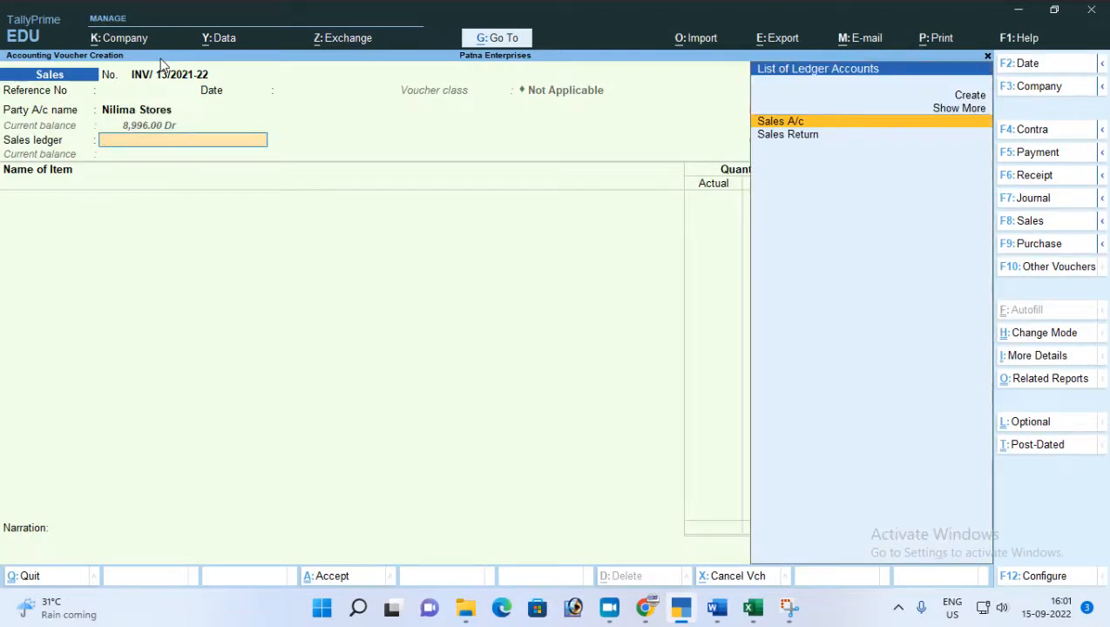
pyautogui.press('Return')
# Select Coconut Oil as the stock item and keep its tracking number and order number as Not Applicable.
pyautogui.press('Return')
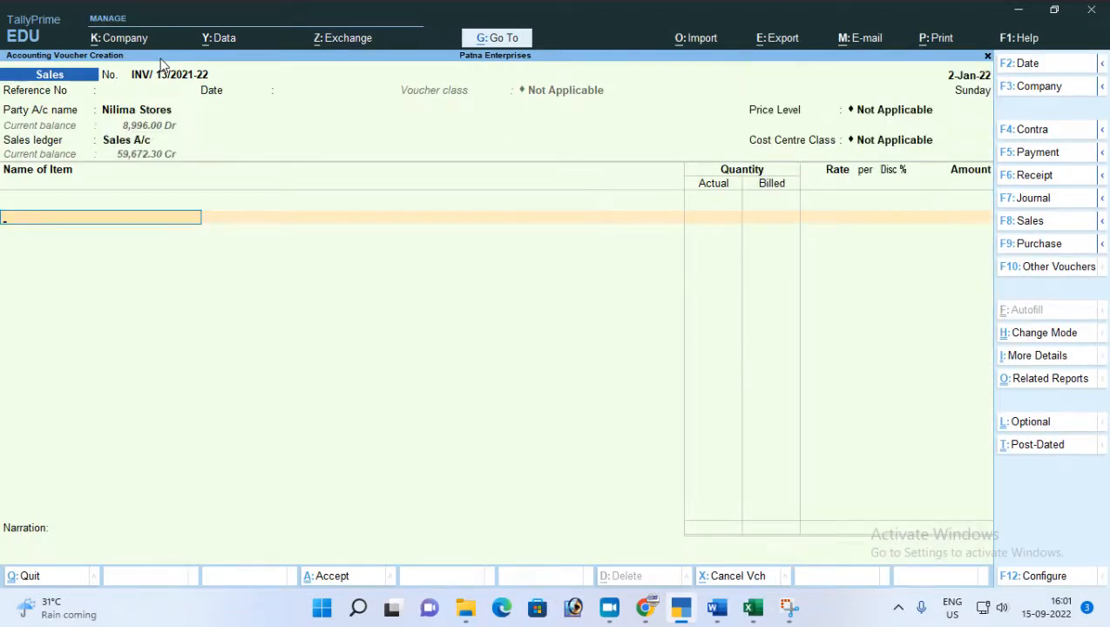
pyautogui.press('Return')
pyautogui.press('Down')
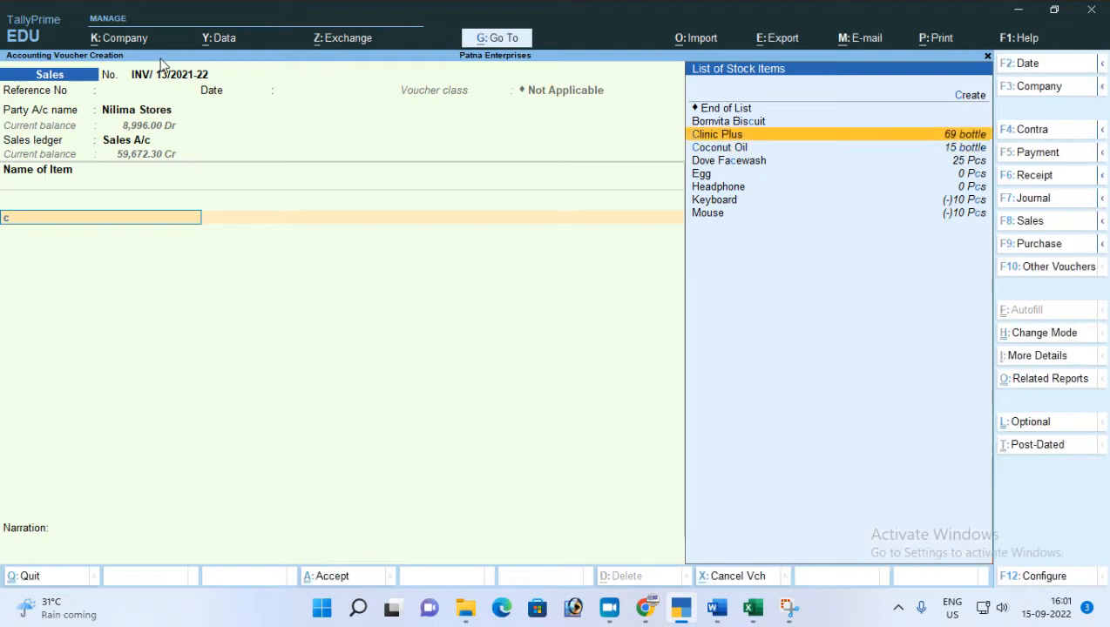
pyautogui.press('Down')
pyautogui.press('Return')
pyautogui.press('Return')
pyautogui.press('Return')
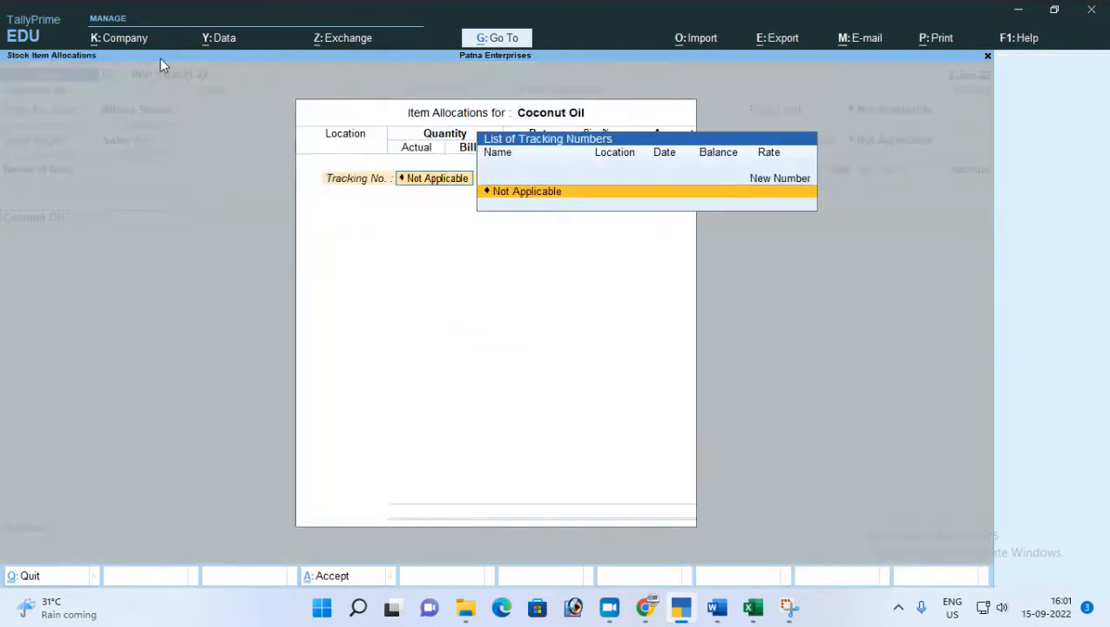
pyautogui.press('Return')
pyautogui.press('Return')
# Allocate 1 bottle of Coconut Oil from the Patna City location and accept the prefilled rate and amount.
pyautogui.press('Down')
pyautogui.press('Down')
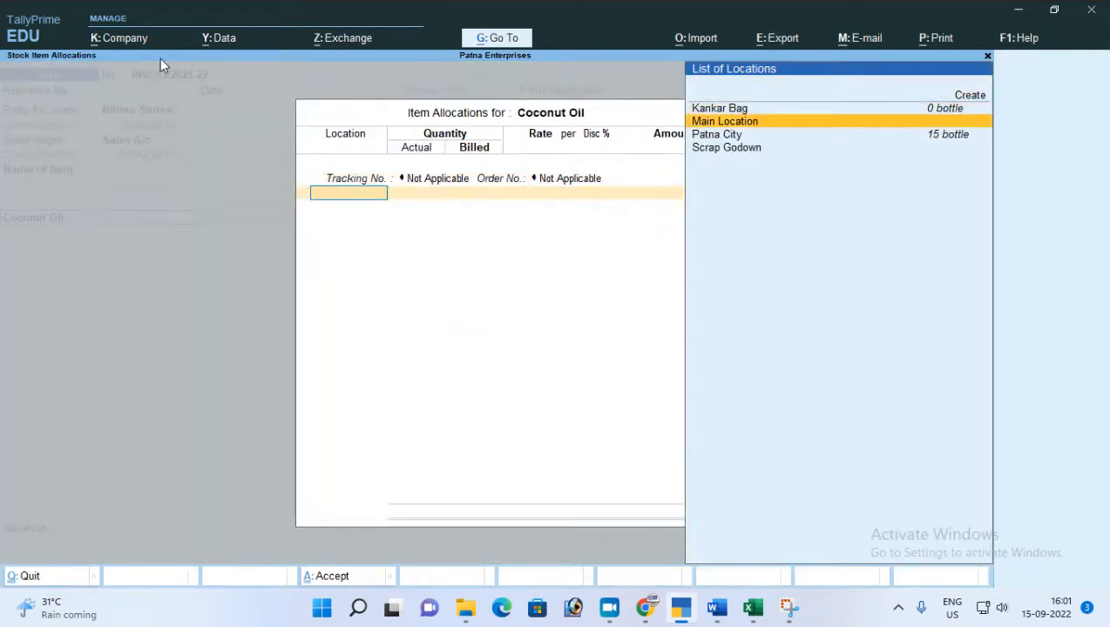
pyautogui.press('Down')
pyautogui.press('Return')
pyautogui.write('1')
pyautogui.press('Return')
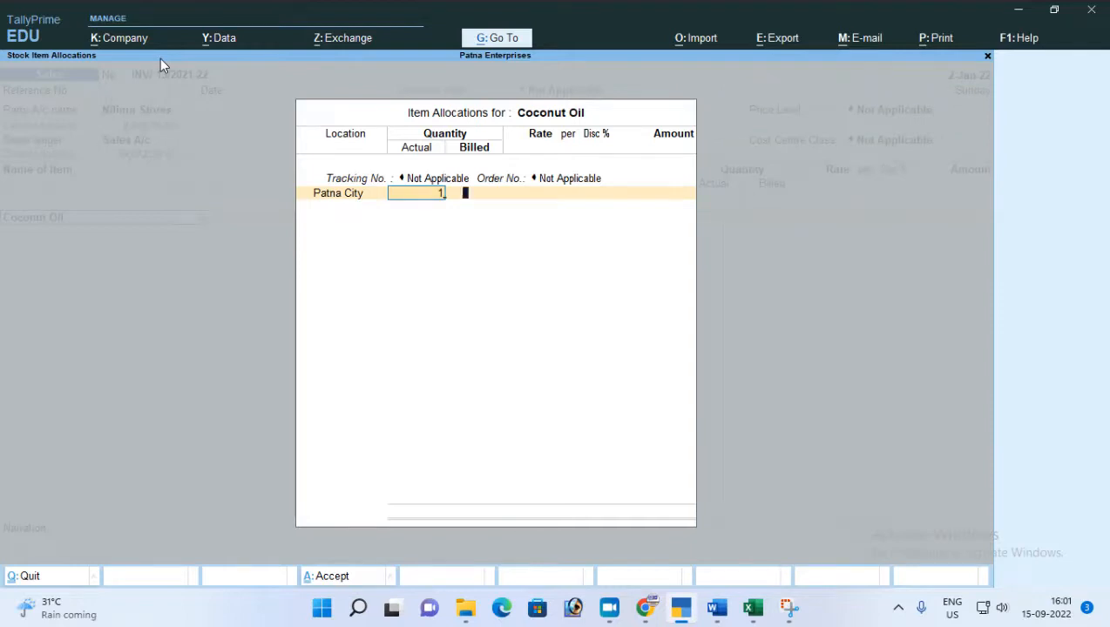
pyautogui.press('Return')
pyautogui.press('Return')
pyautogui.press('Return')
# Accept the item description, end the item list, and choose New Ref for the Nilima Stores bill-wise details.
pyautogui.press('Return')
pyautogui.press('Return')
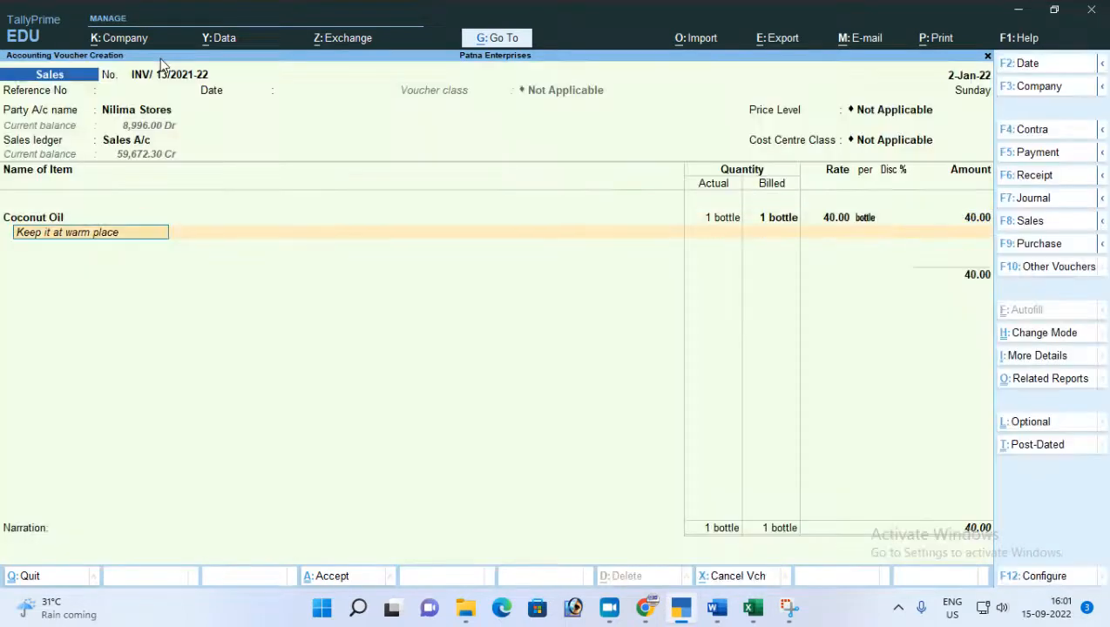
pyautogui.press('Return')
pyautogui.press('Return')
pyautogui.press('Return')
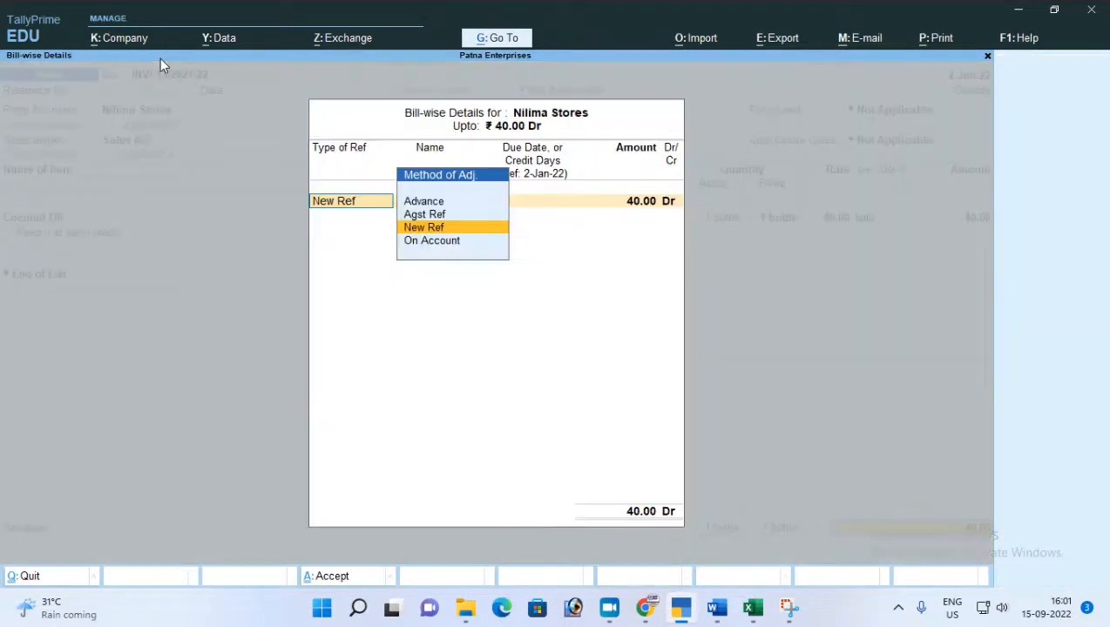
pyautogui.press('Return')
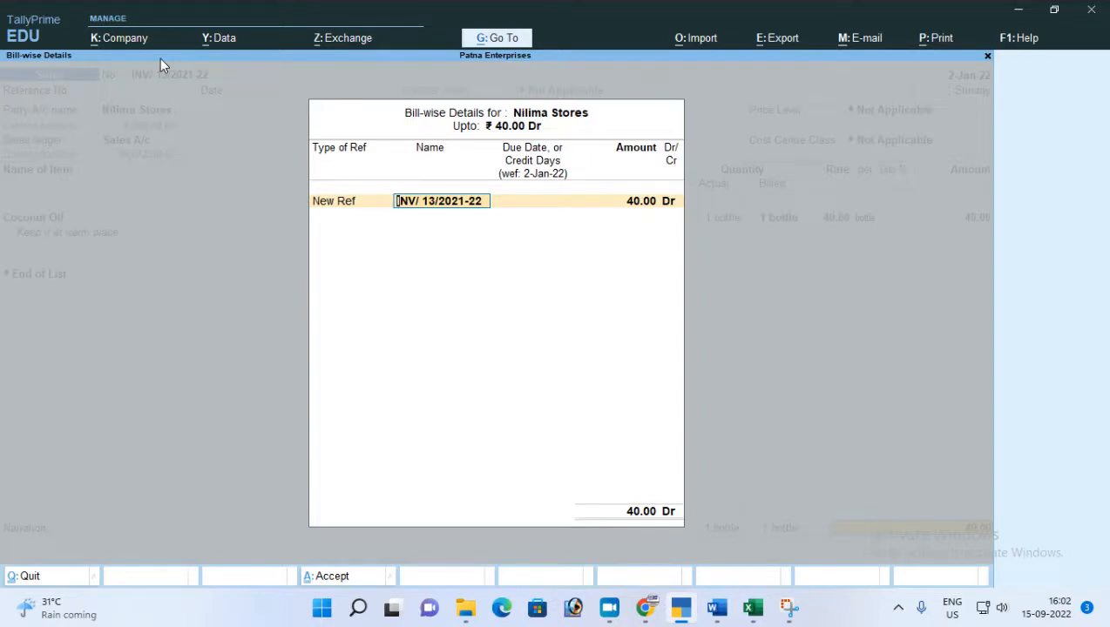
# Leave the bill-wise details and quit the Sales voucher without saving it.
pyautogui.press('BackSpace')
pyautogui.press('Escape')
pyautogui.press('y')
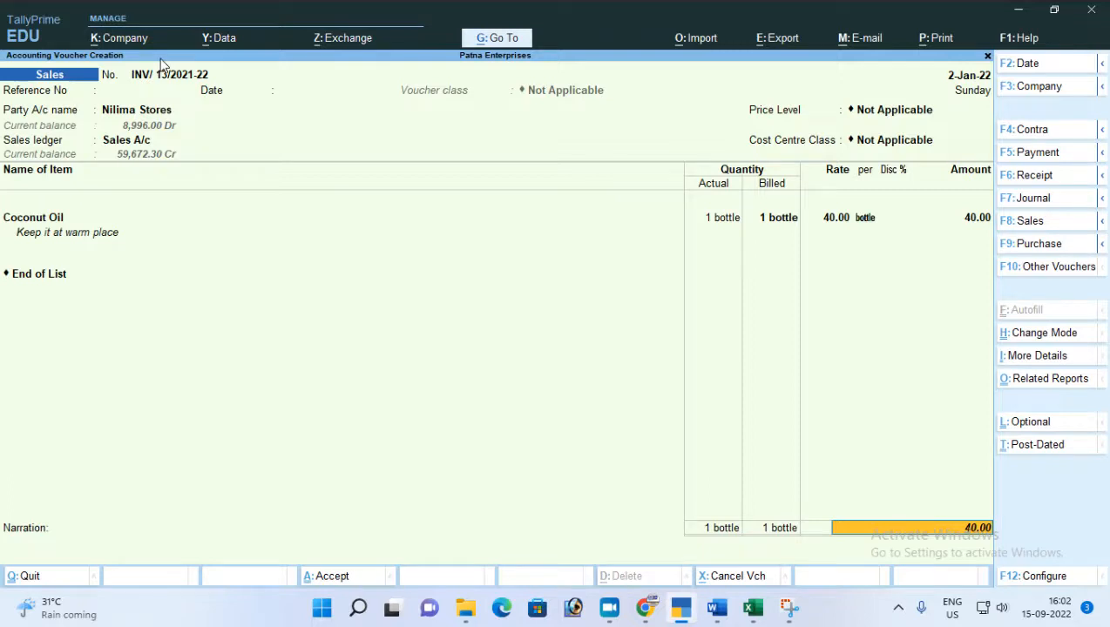
pyautogui.press('Escape')
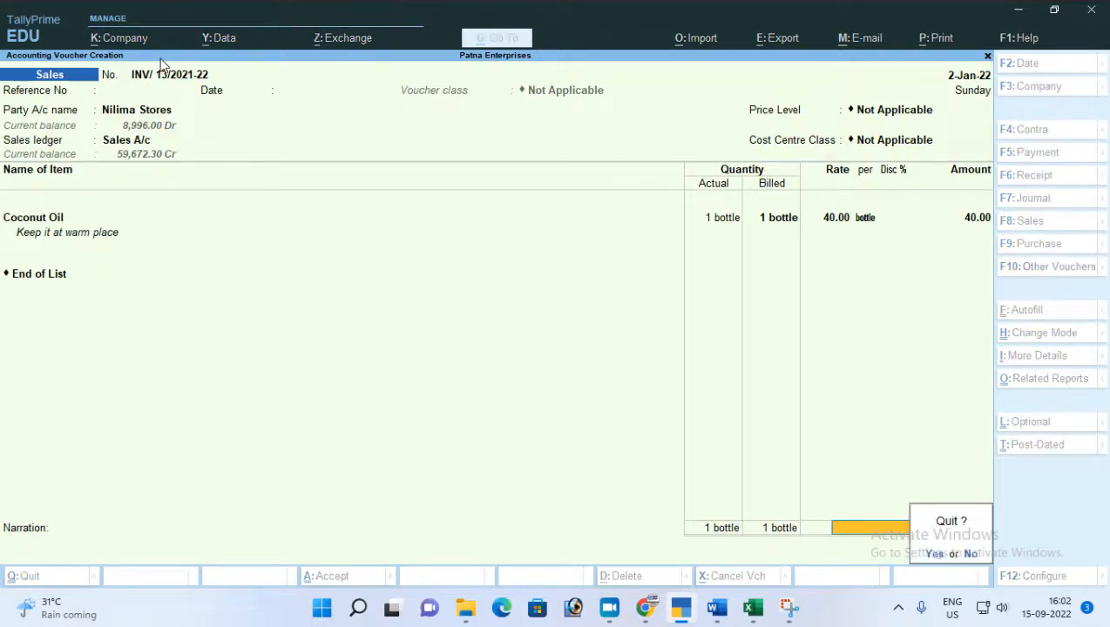
pyautogui.press('y')
# Open master alteration and bring up the list of voucher types.
pyautogui.press('Up')
pyautogui.press('Up')
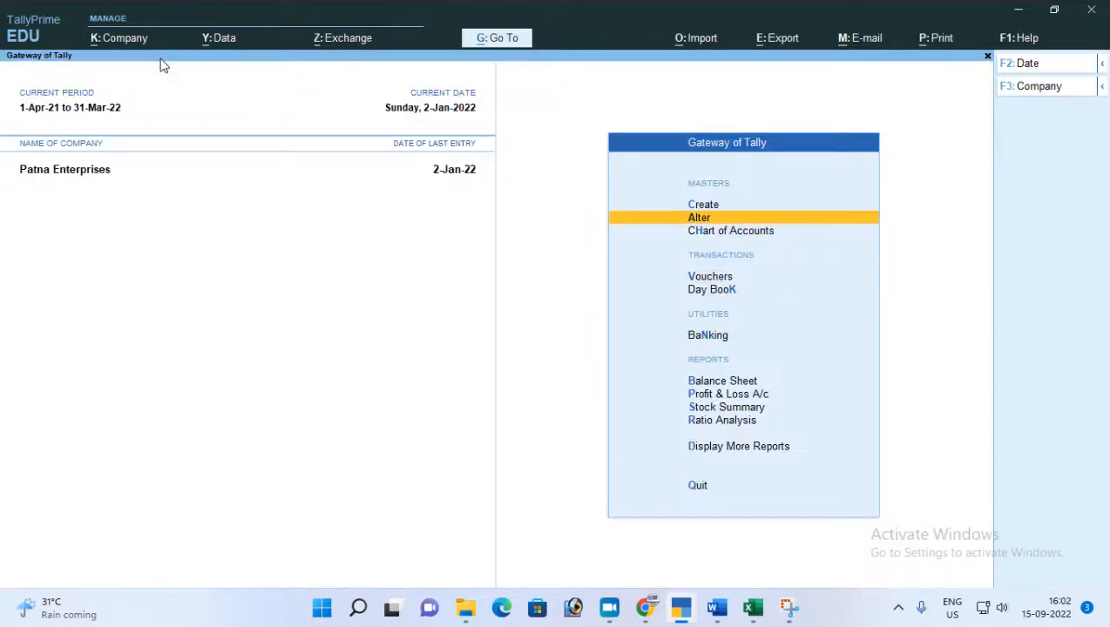
pyautogui.press('Return')
pyautogui.press('Down')
pyautogui.press('Down')
pyautogui.press('Down')
pyautogui.press('Down')
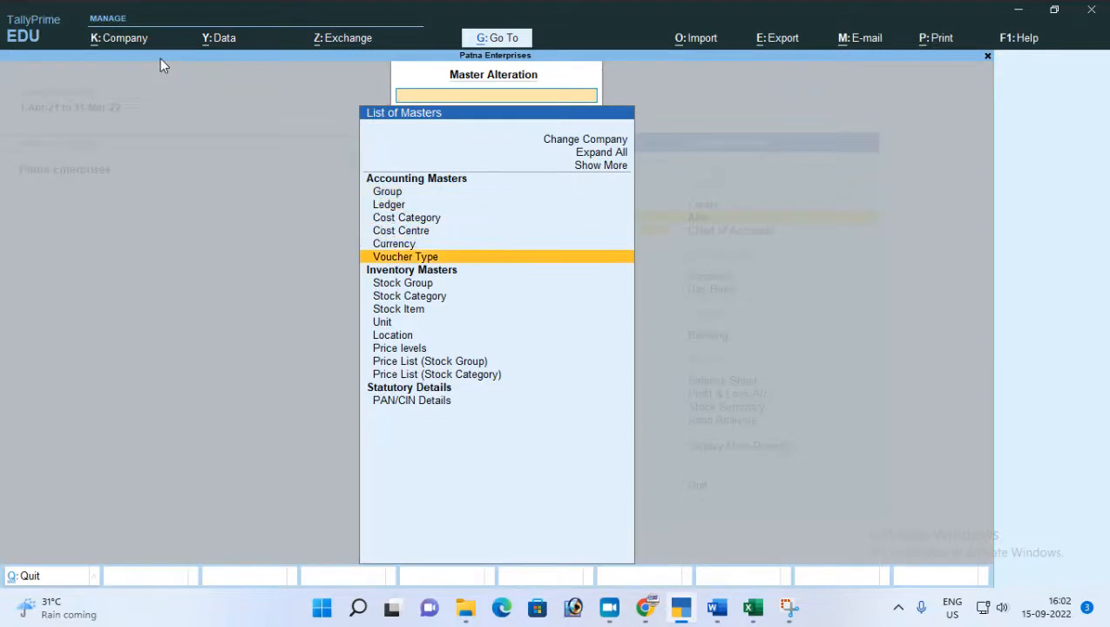
pyautogui.press('Return')
pyautogui.write('Pa')
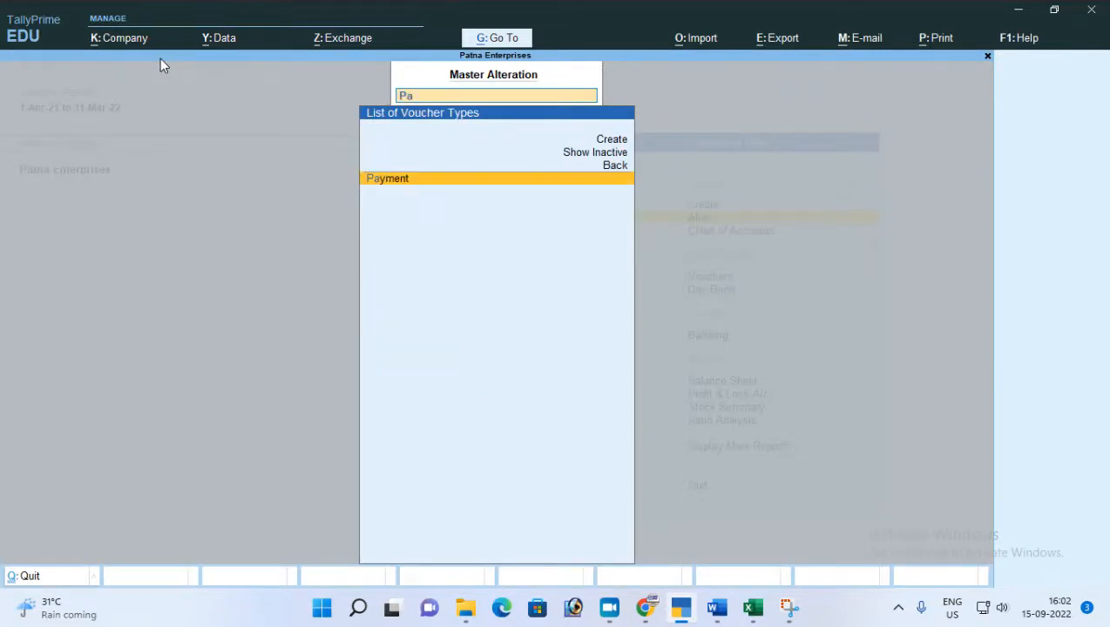
pyautogui.press('BackSpace')
pyautogui.press('BackSpace')
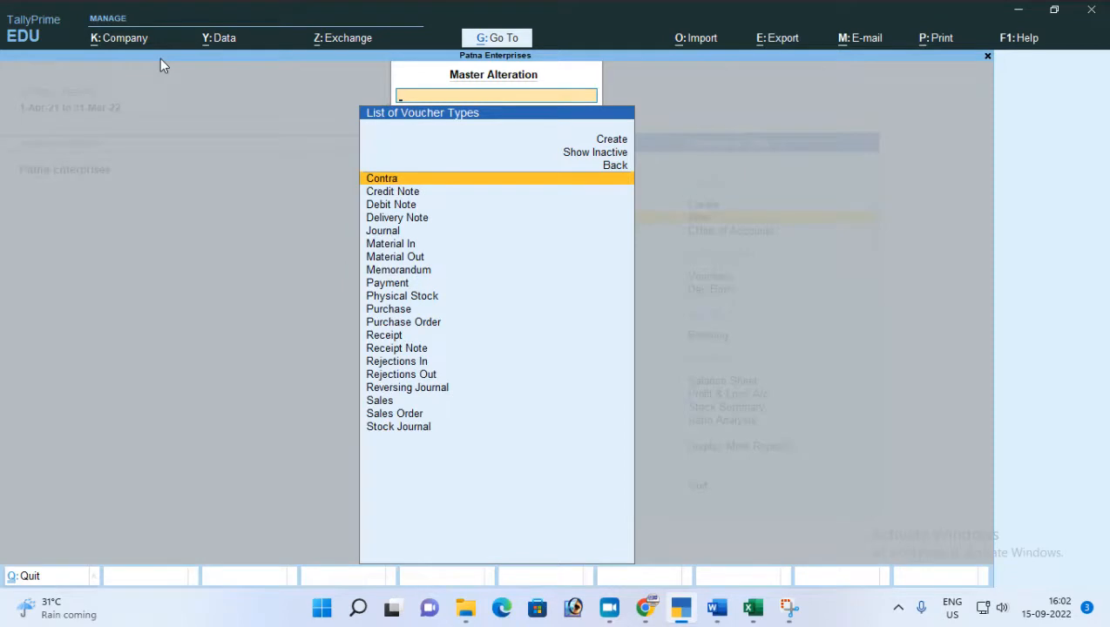
# Open the Receipt voucher type with Automatic numbering and bring up its advanced numbering configuration.
pyautogui.write('Re')
pyautogui.press('Up')
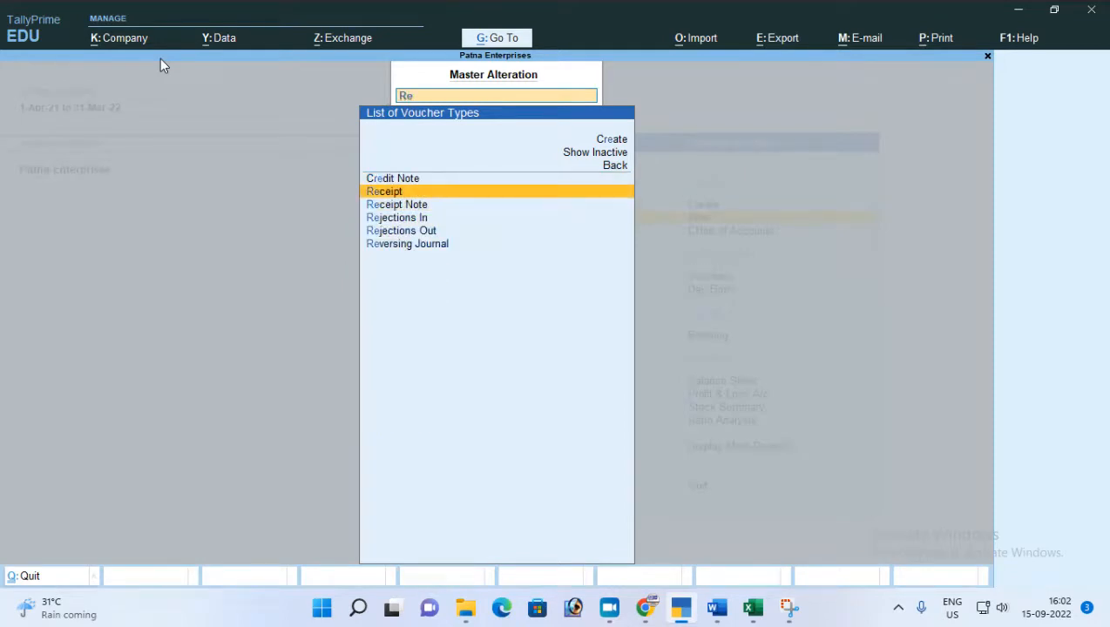
pyautogui.press('Return')
pyautogui.press('Return')
pyautogui.press('Return')
pyautogui.press('Return')
pyautogui.press('Return')
pyautogui.press('Return')
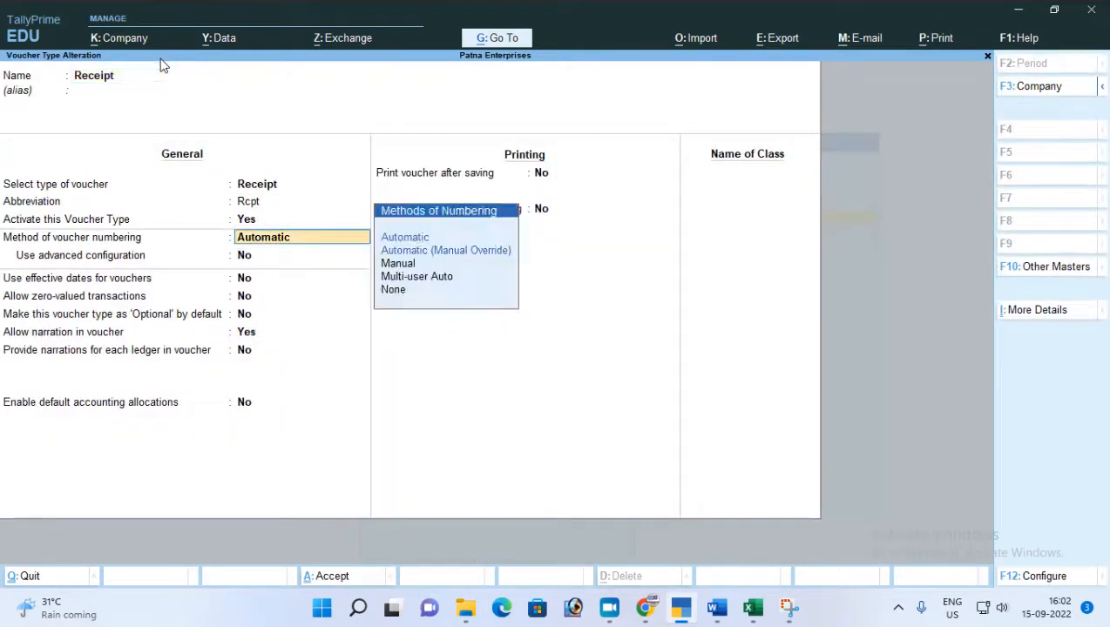
pyautogui.press('y')
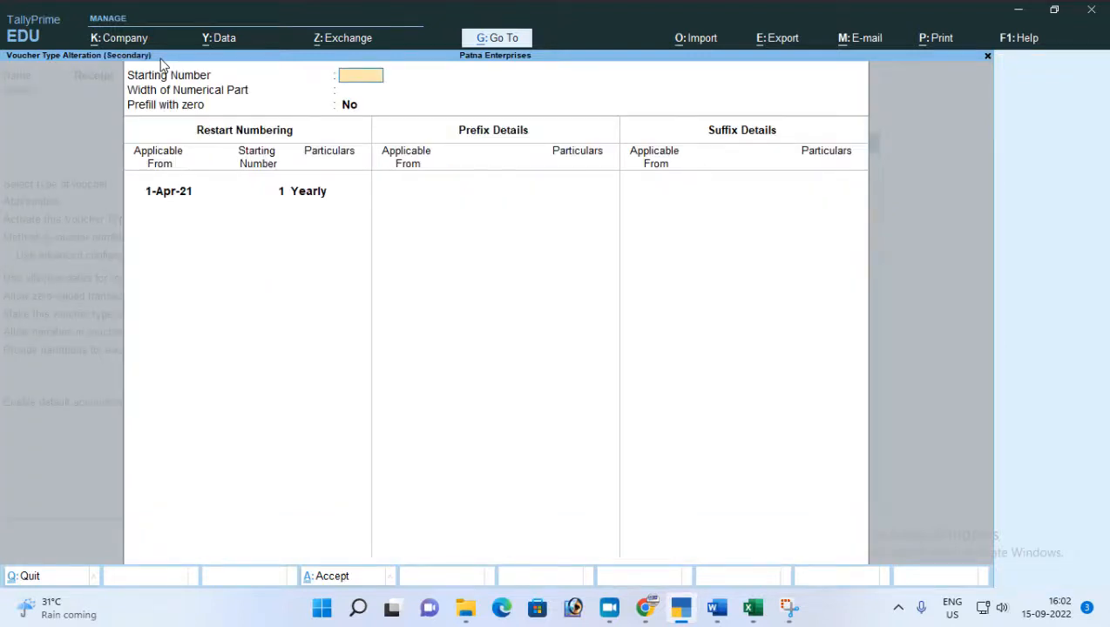
# Quit the Receipt voucher type alteration without saving and return to the Gateway of Tally.
pyautogui.press('Escape')
pyautogui.press('BackSpace')
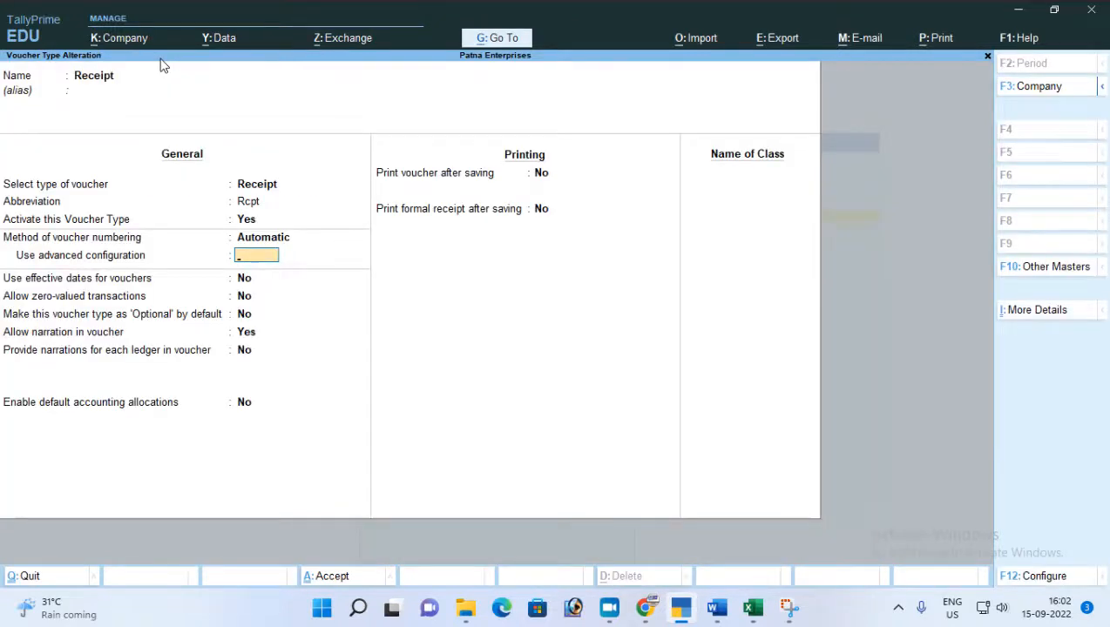
pyautogui.press('Escape')
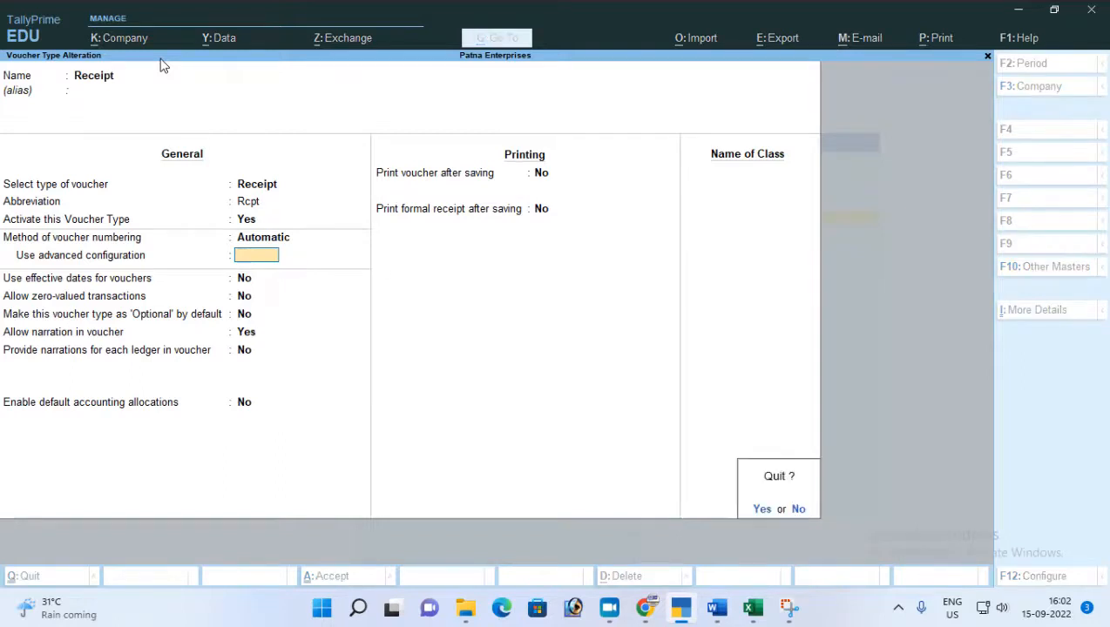
pyautogui.press('y')
pyautogui.press('Escape')
pyautogui.press('Escape')
pyautogui.press('Escape')
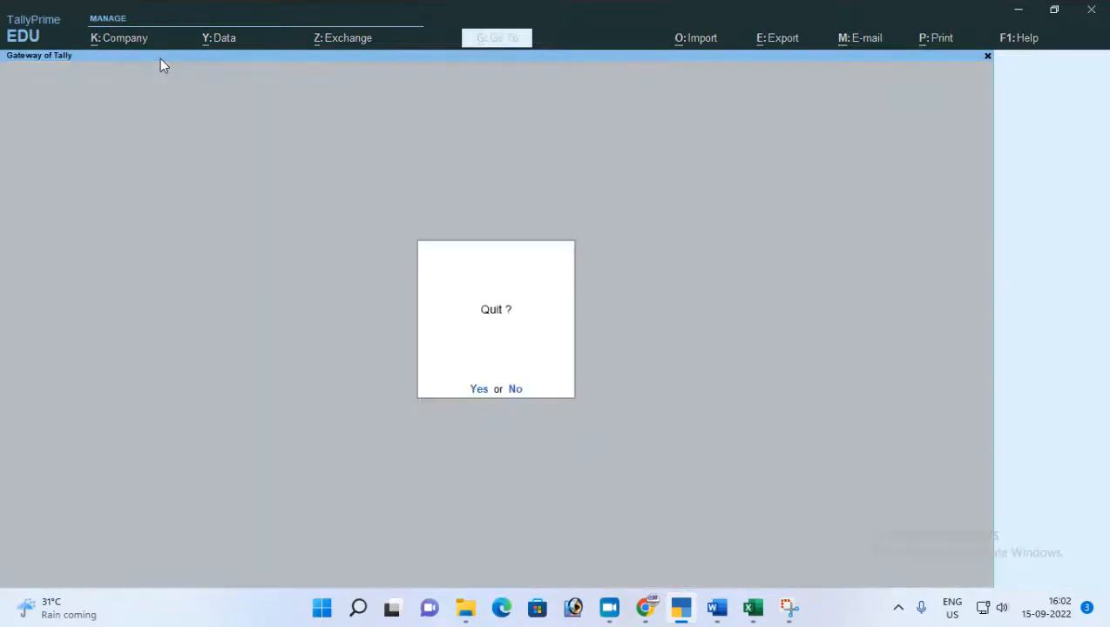
pyautogui.press('n')
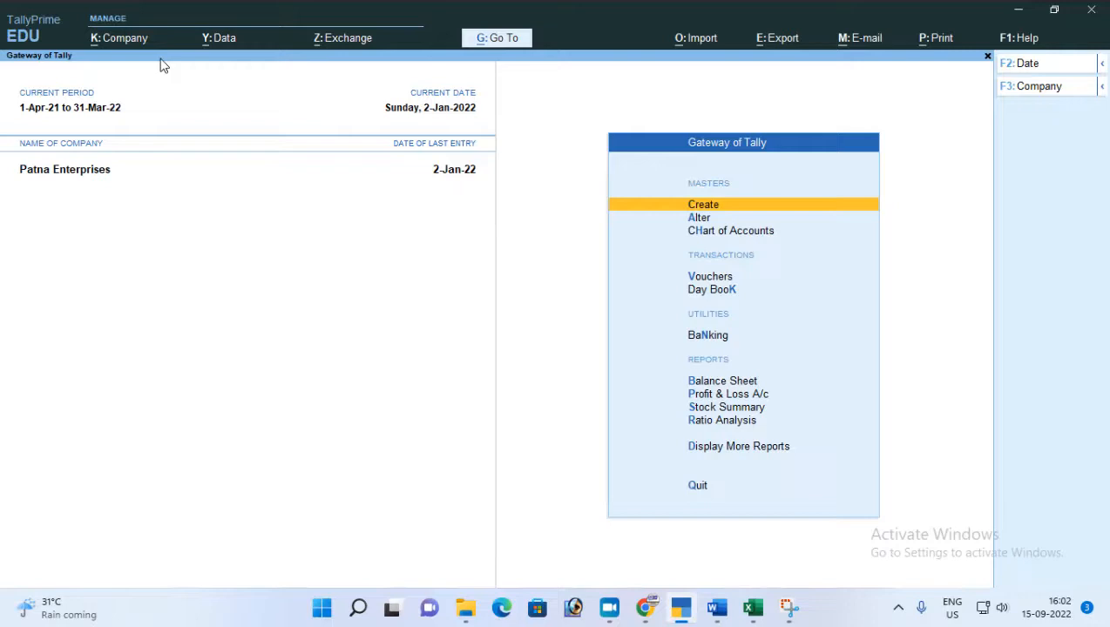